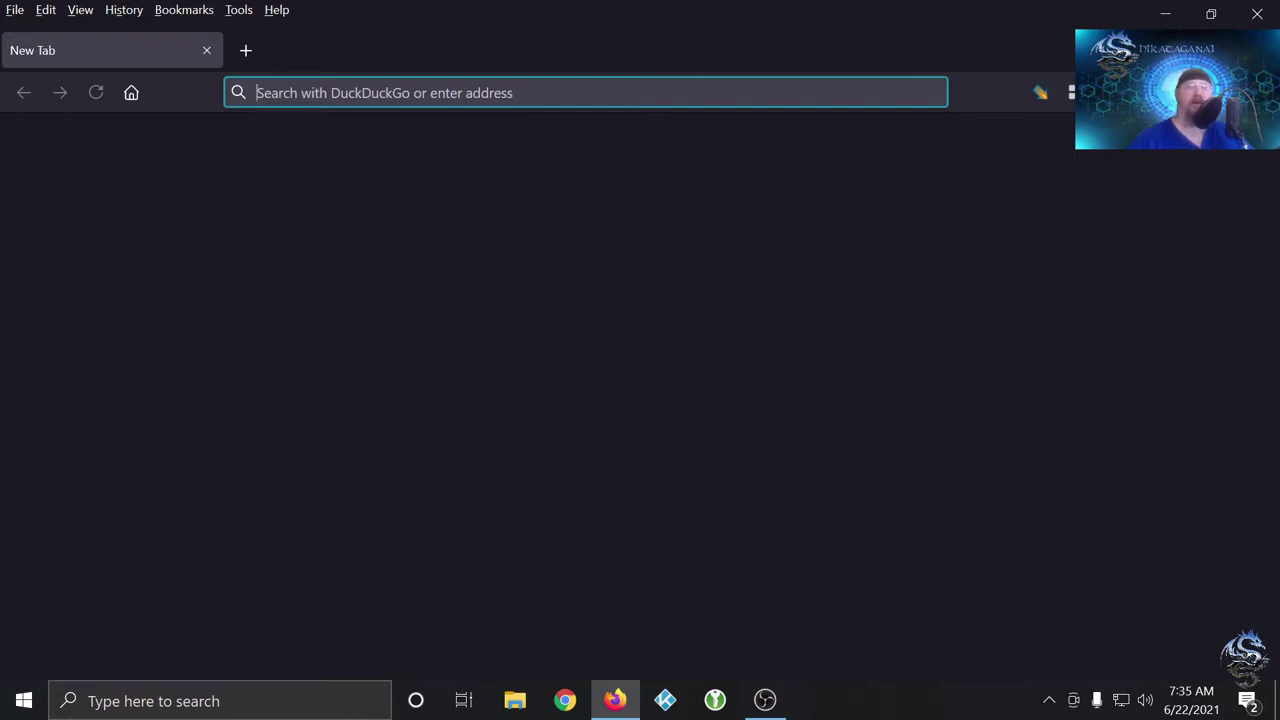
# - Open the browser's settings page
pyautogui.click(1245, 92)
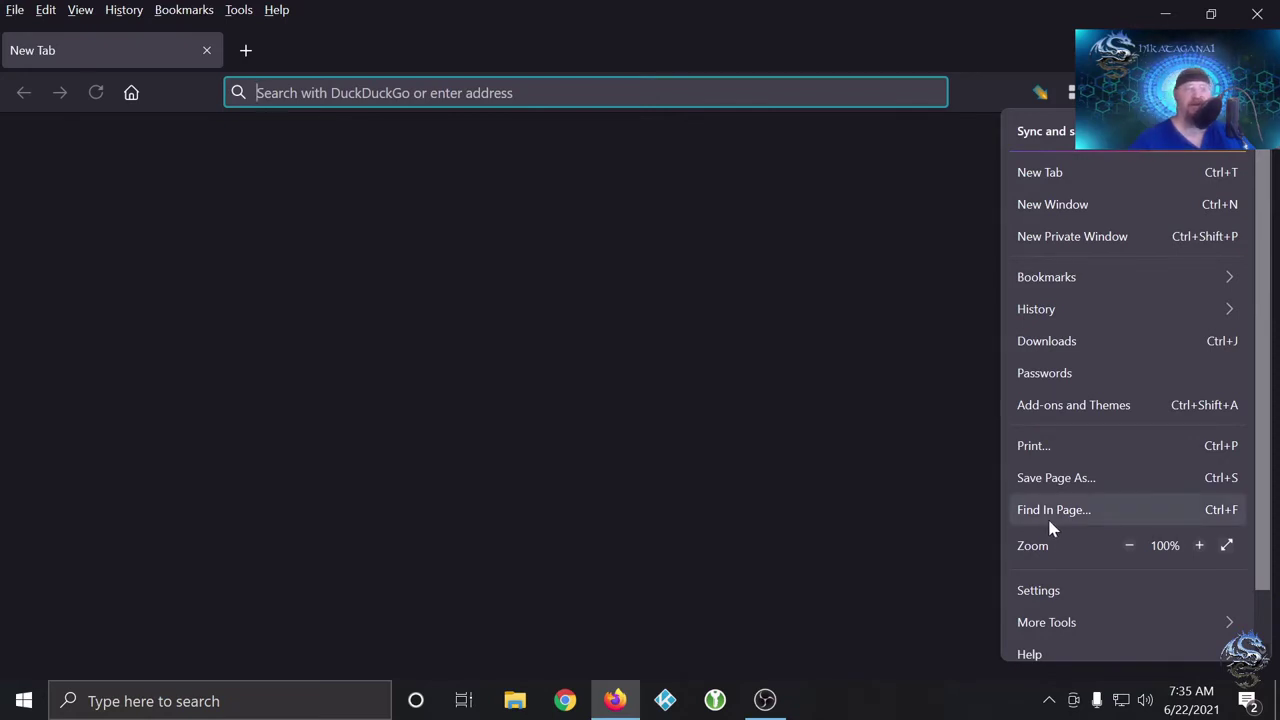
pyautogui.scroll(-2, 1060, 495)
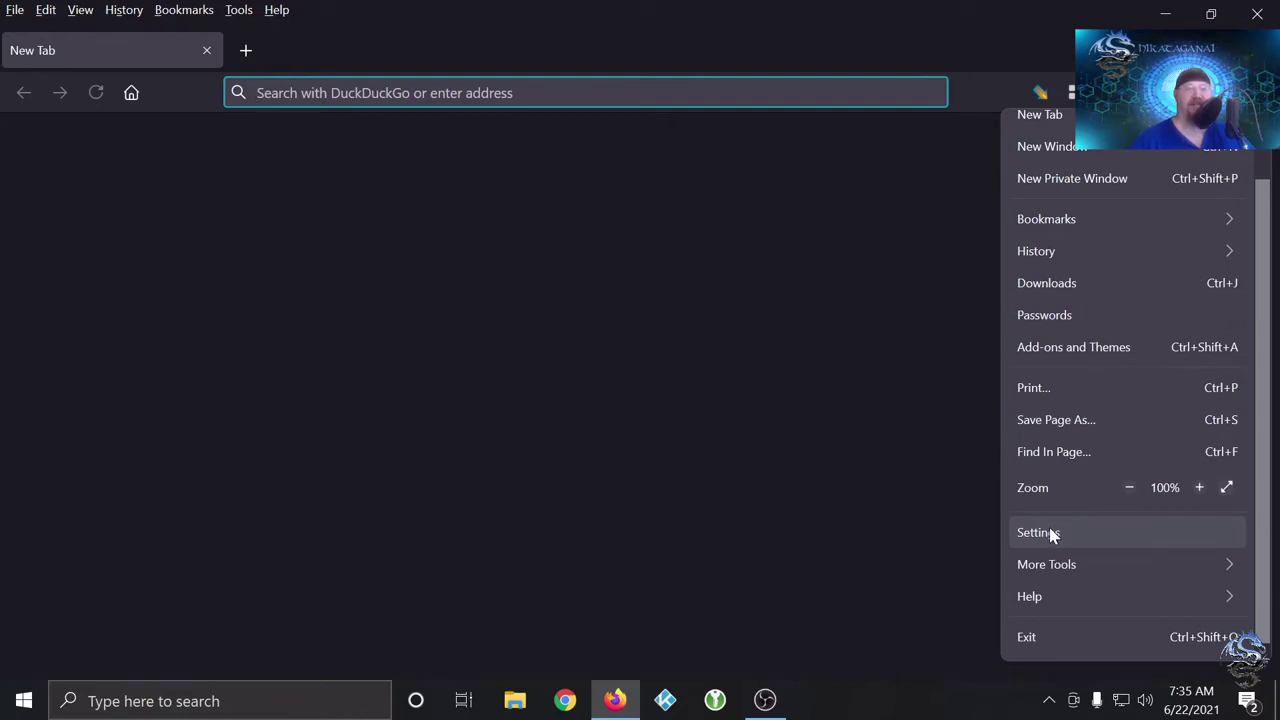
pyautogui.click(1036, 532)
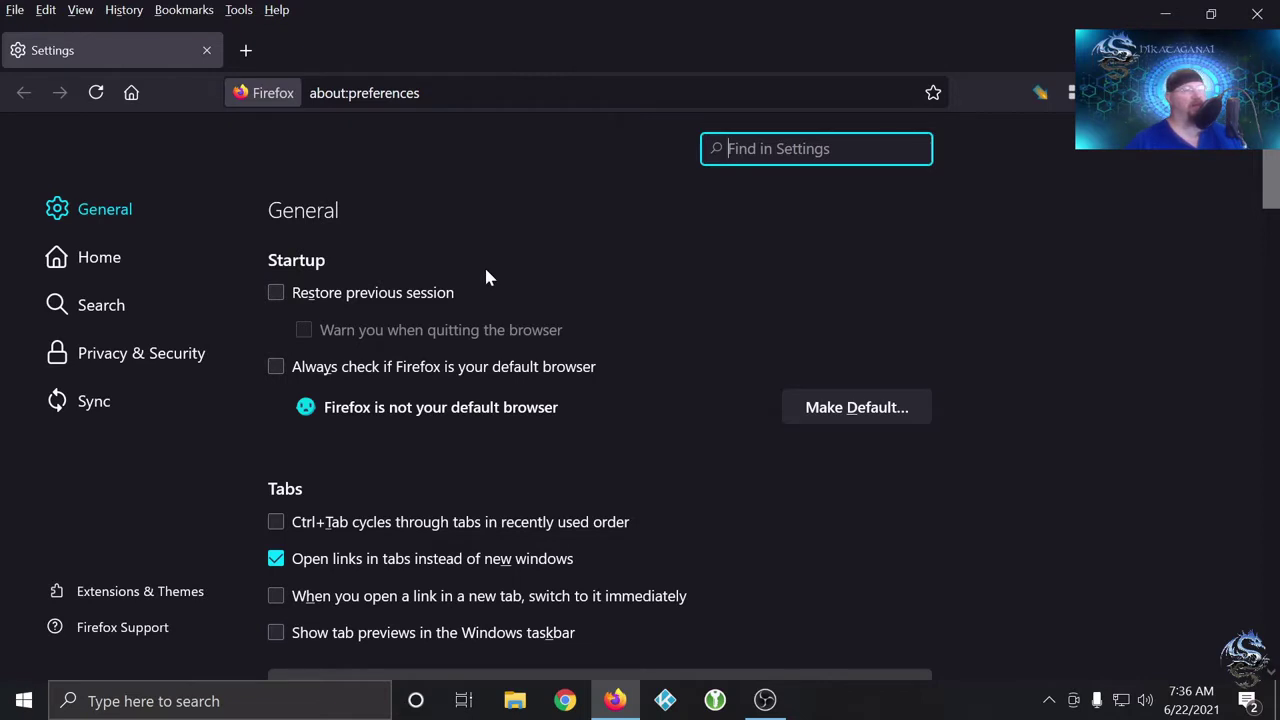
# - Review the General settings, from startup and tabs through language, downloads, applications, updates, performance and browsing to the network settings
pyautogui.scroll(-2, 485, 275)
pyautogui.scroll(-2, 487, 276)
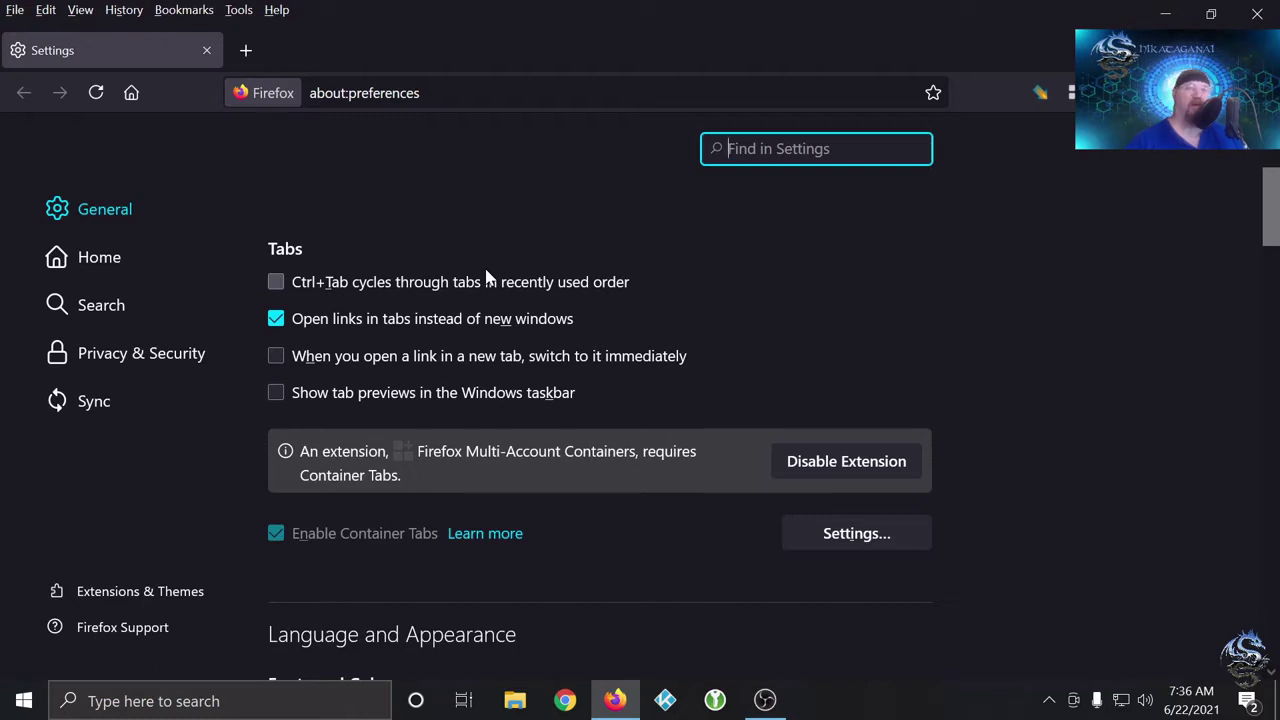
pyautogui.scroll(-2, 478, 295)
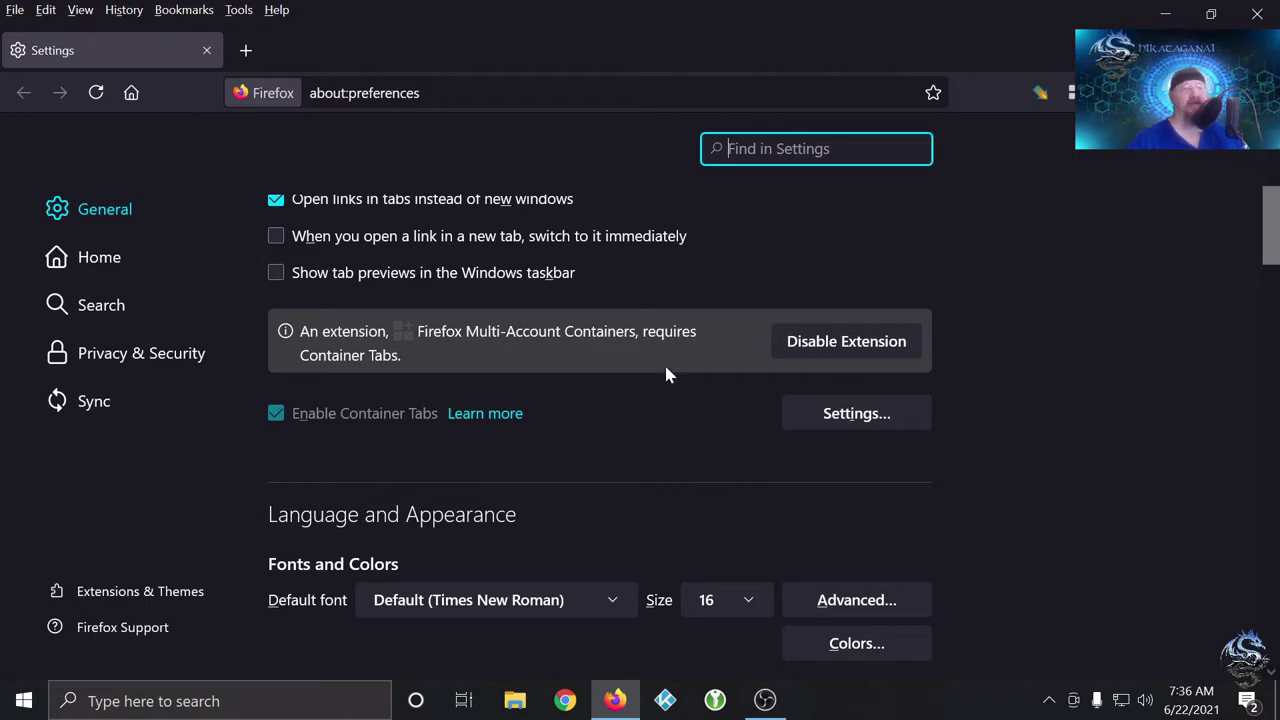
pyautogui.scroll(-3, 608, 383)
pyautogui.scroll(-3, 610, 386)
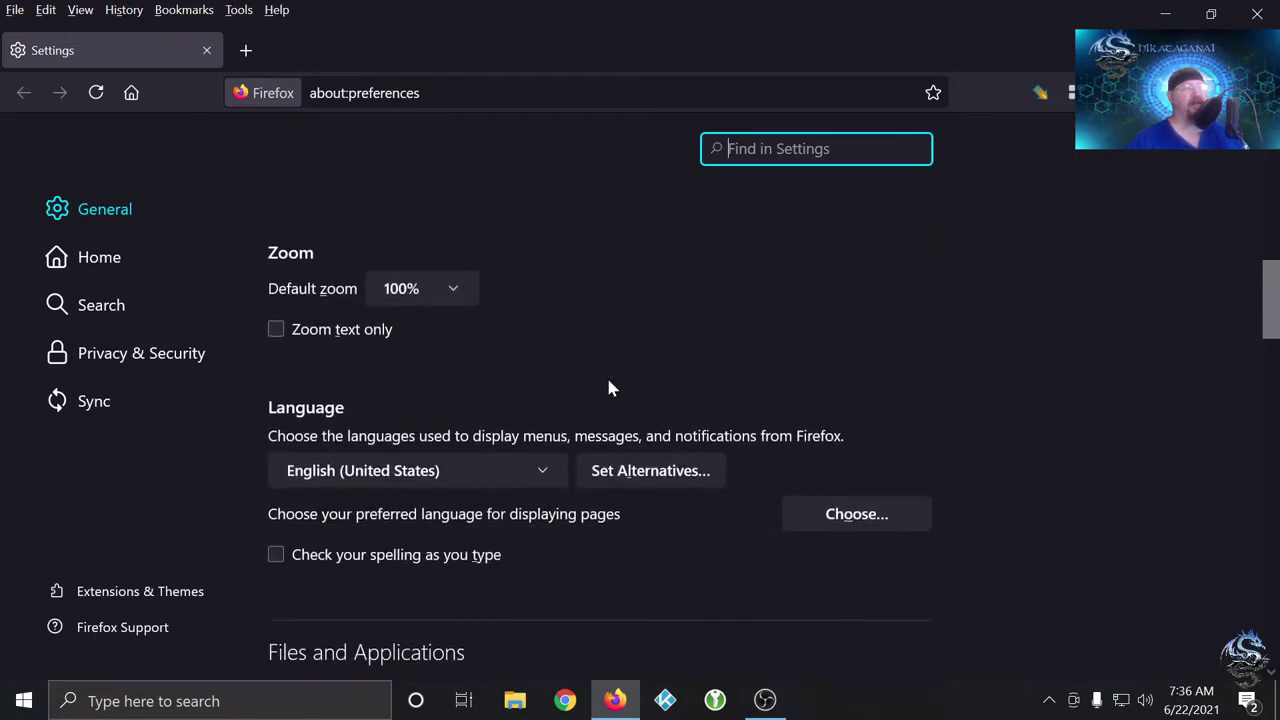
pyautogui.scroll(-3, 612, 386)
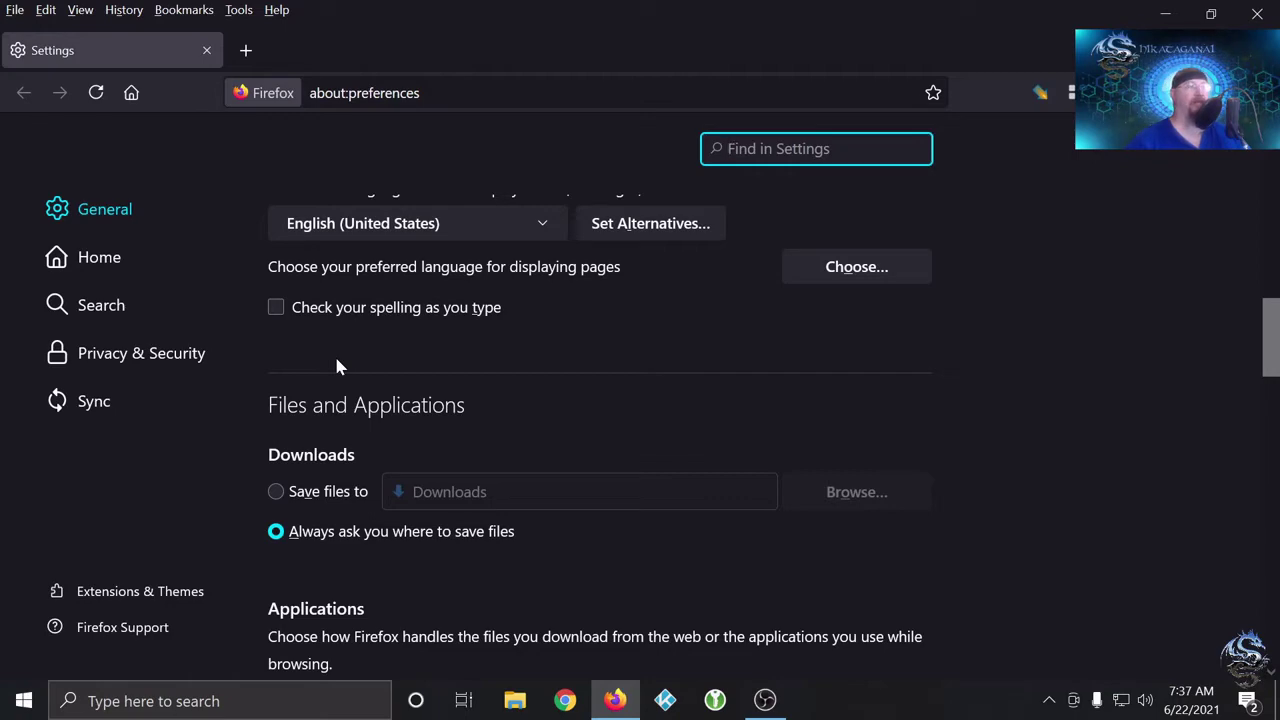
pyautogui.scroll(-3, 342, 362)
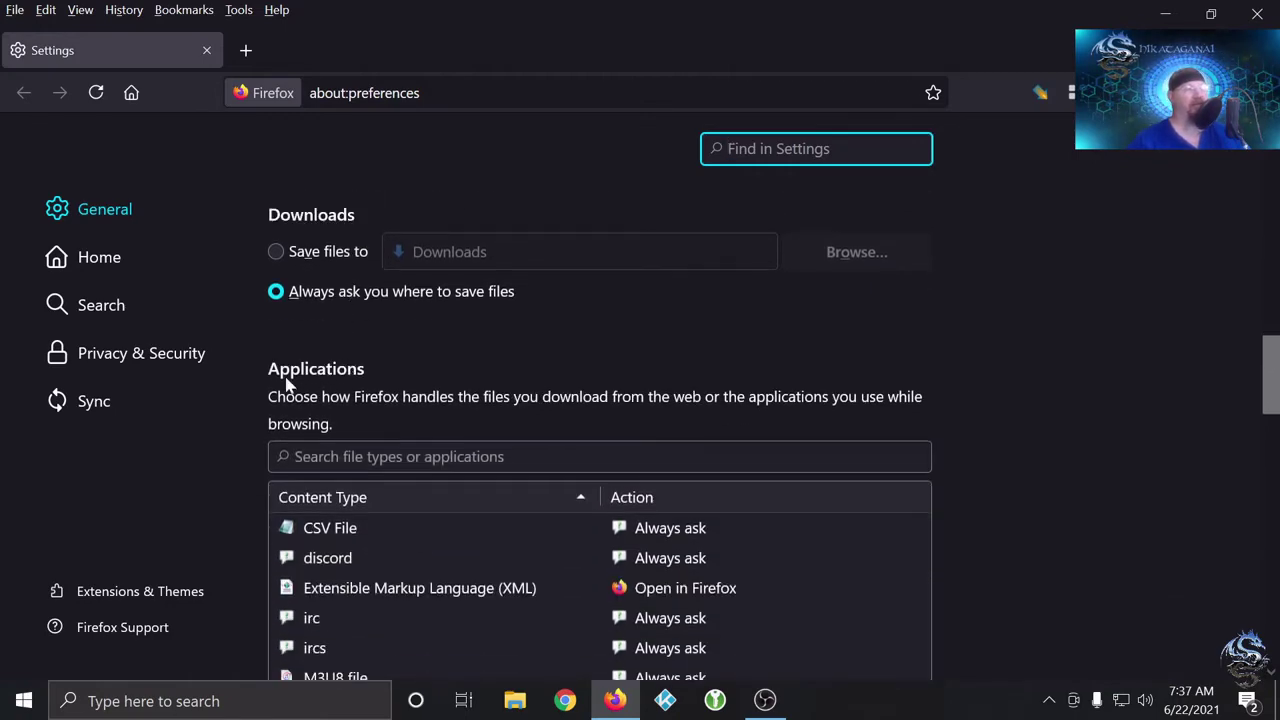
pyautogui.scroll(-6, 263, 381)
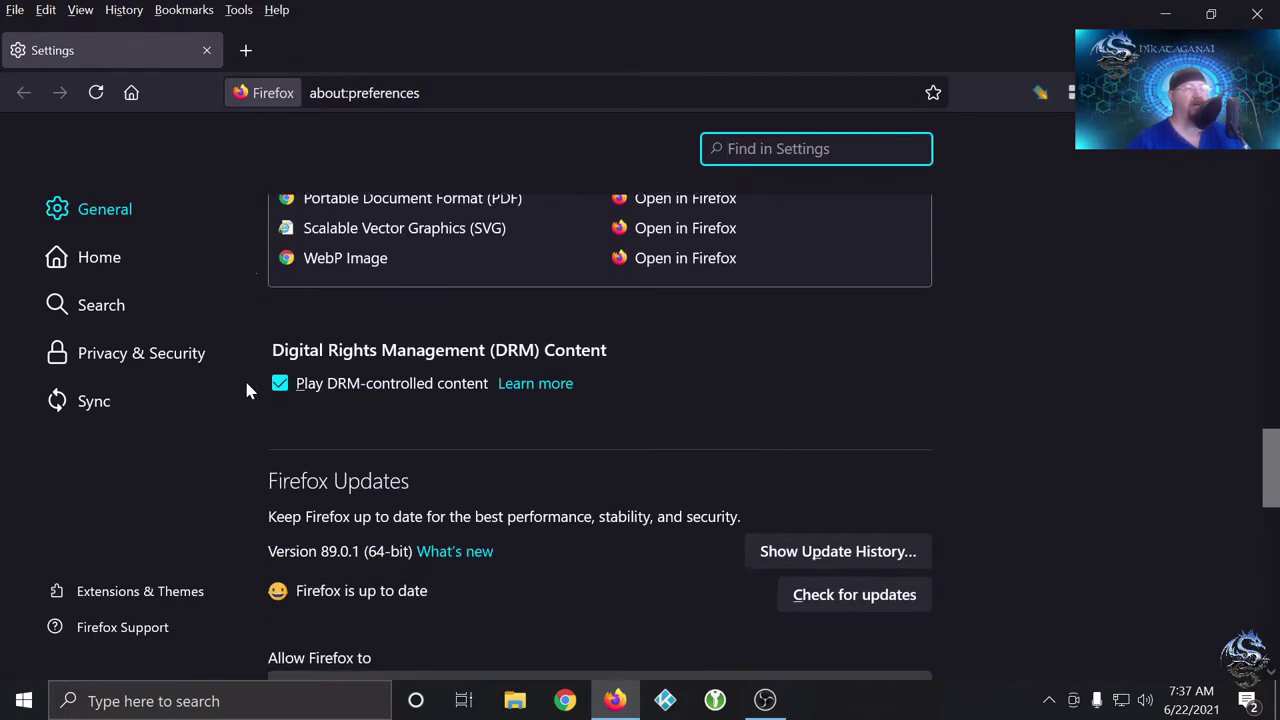
pyautogui.scroll(-2, 248, 390)
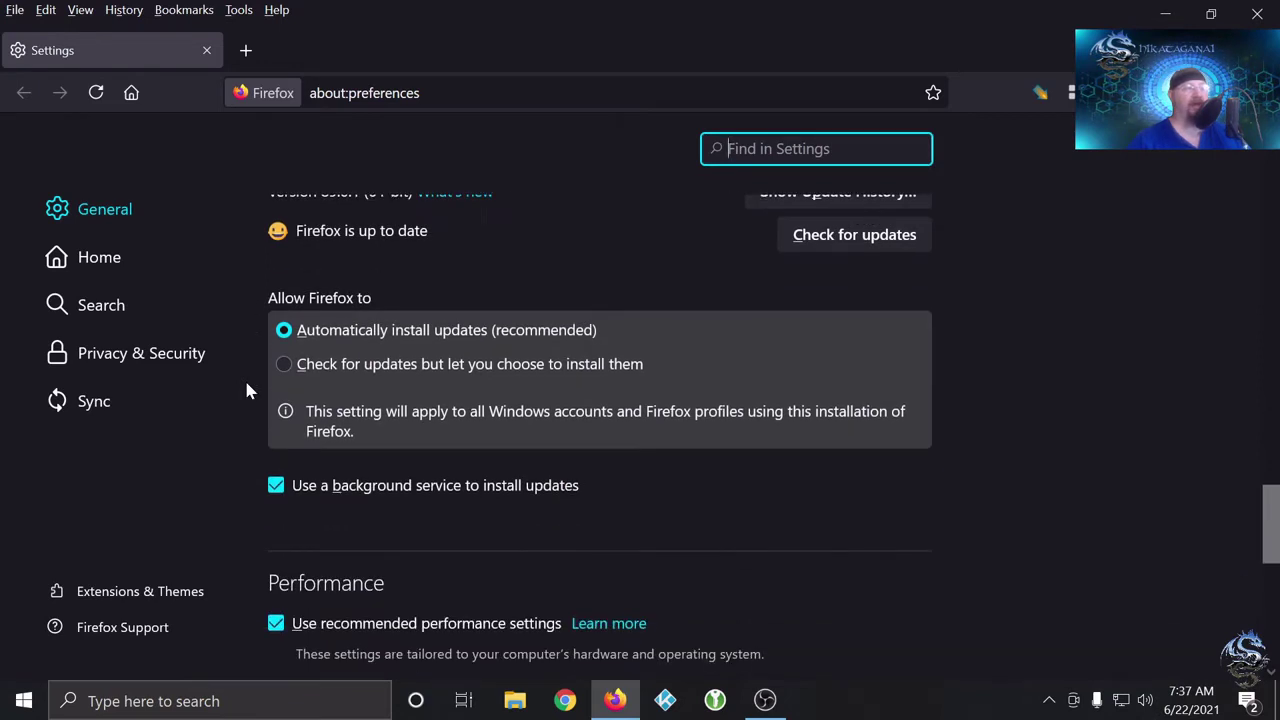
pyautogui.scroll(-3, 248, 390)
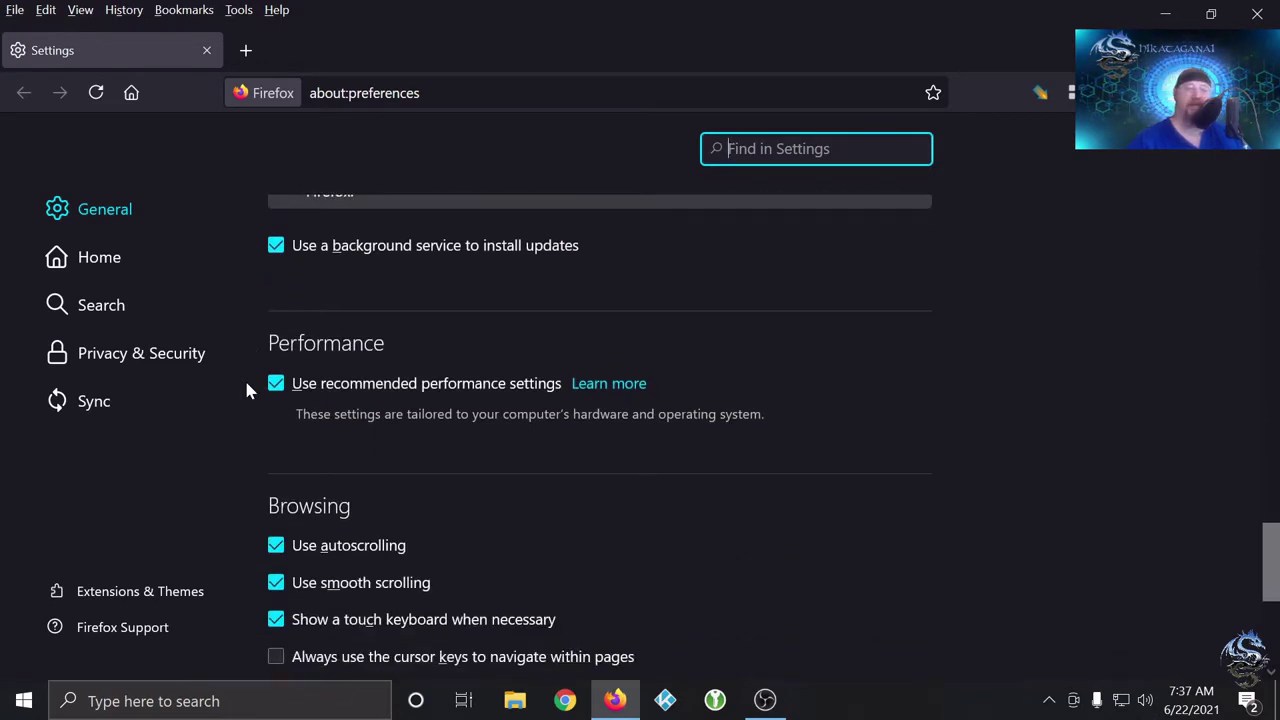
pyautogui.scroll(-2, 248, 390)
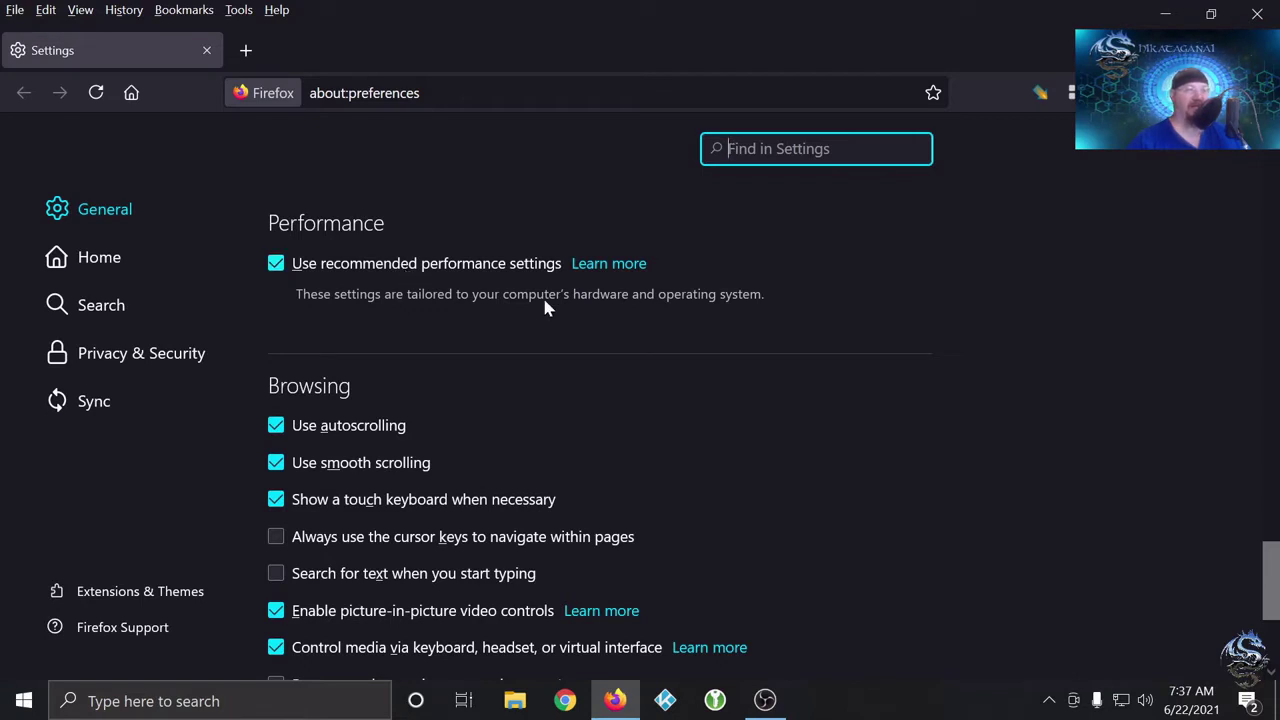
pyautogui.scroll(-4, 409, 346)
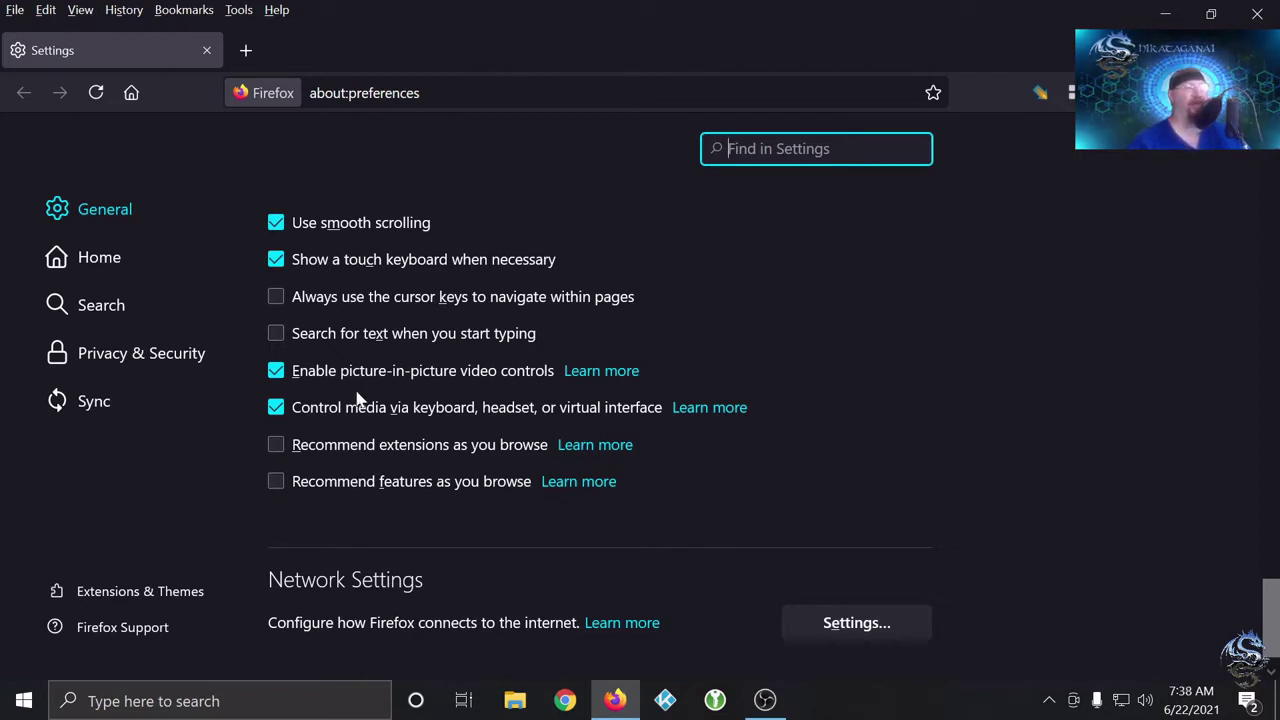
pyautogui.scroll(-1, 483, 511)
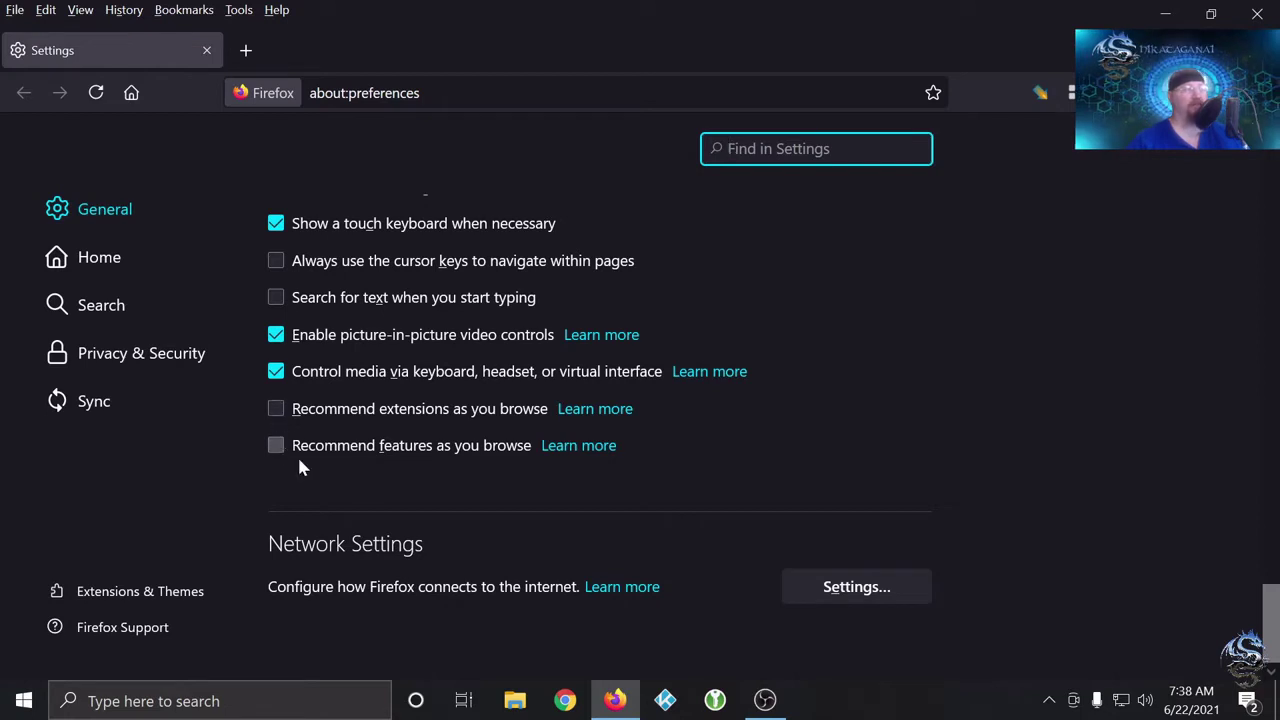
# - Open the Home settings and examine the homepage choices for new windows and the Firefox Home Content options
pyautogui.click(100, 262)
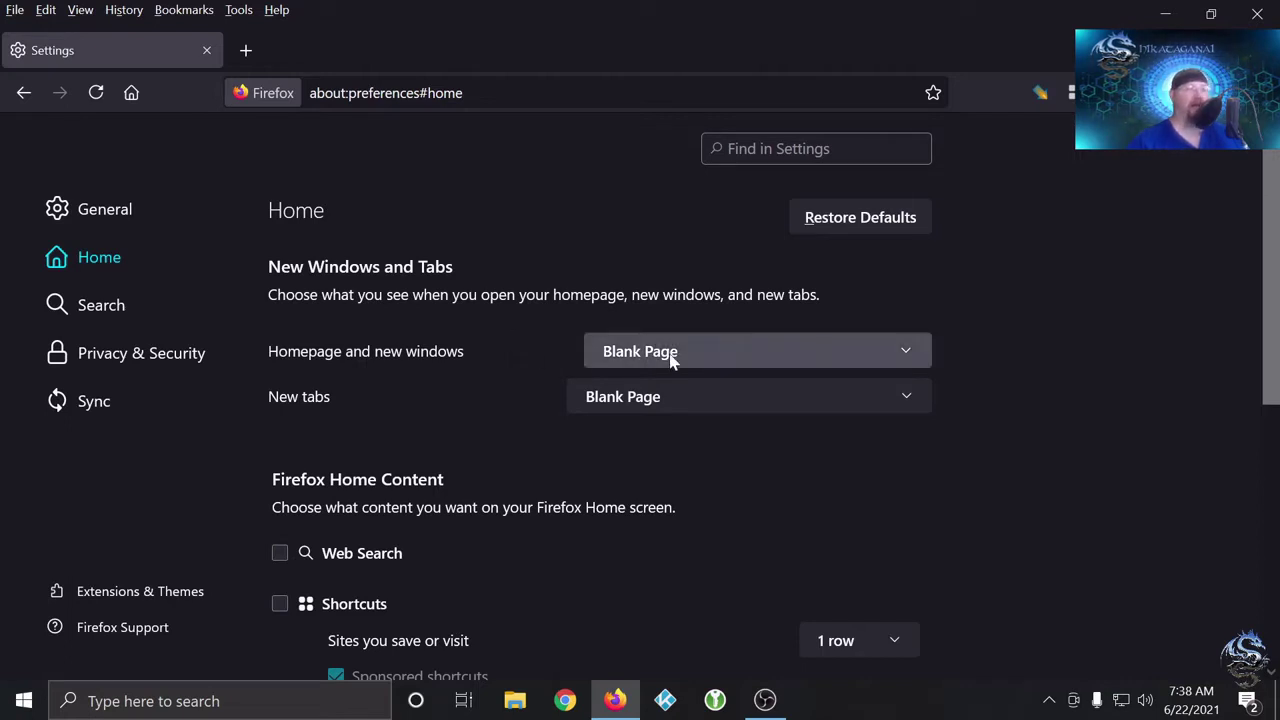
pyautogui.click(803, 356)
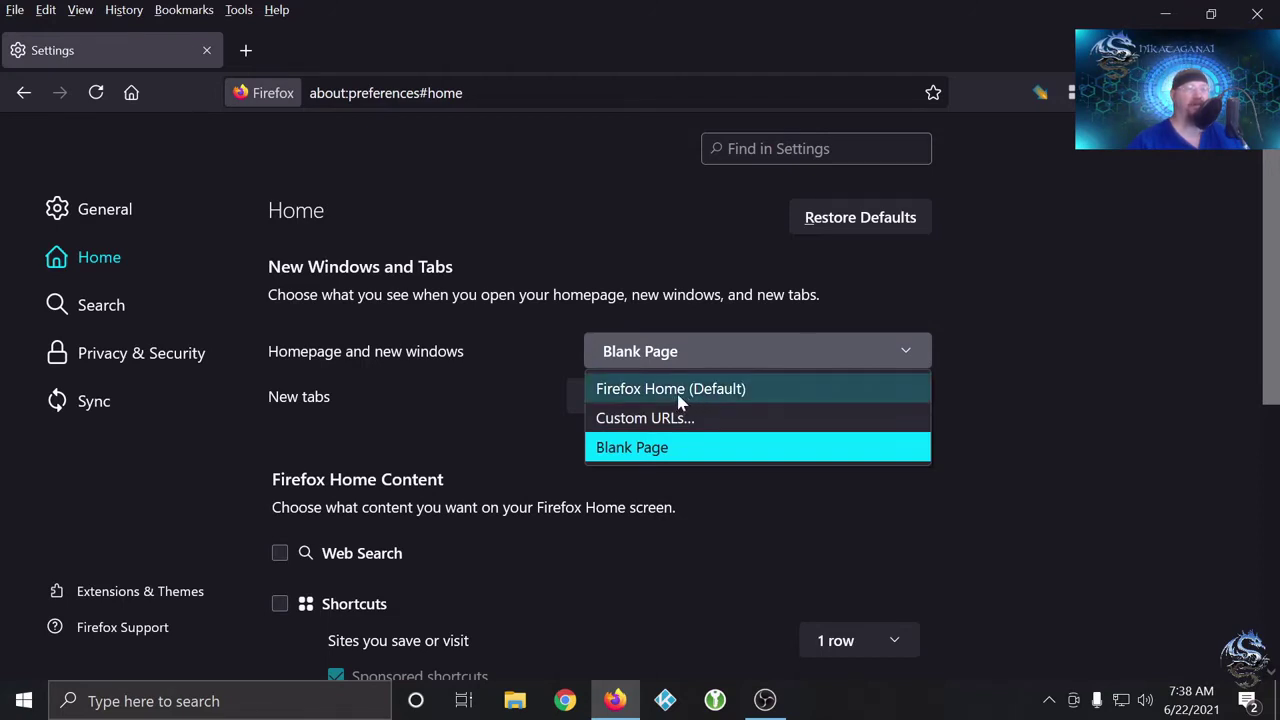
pyautogui.click(463, 407)
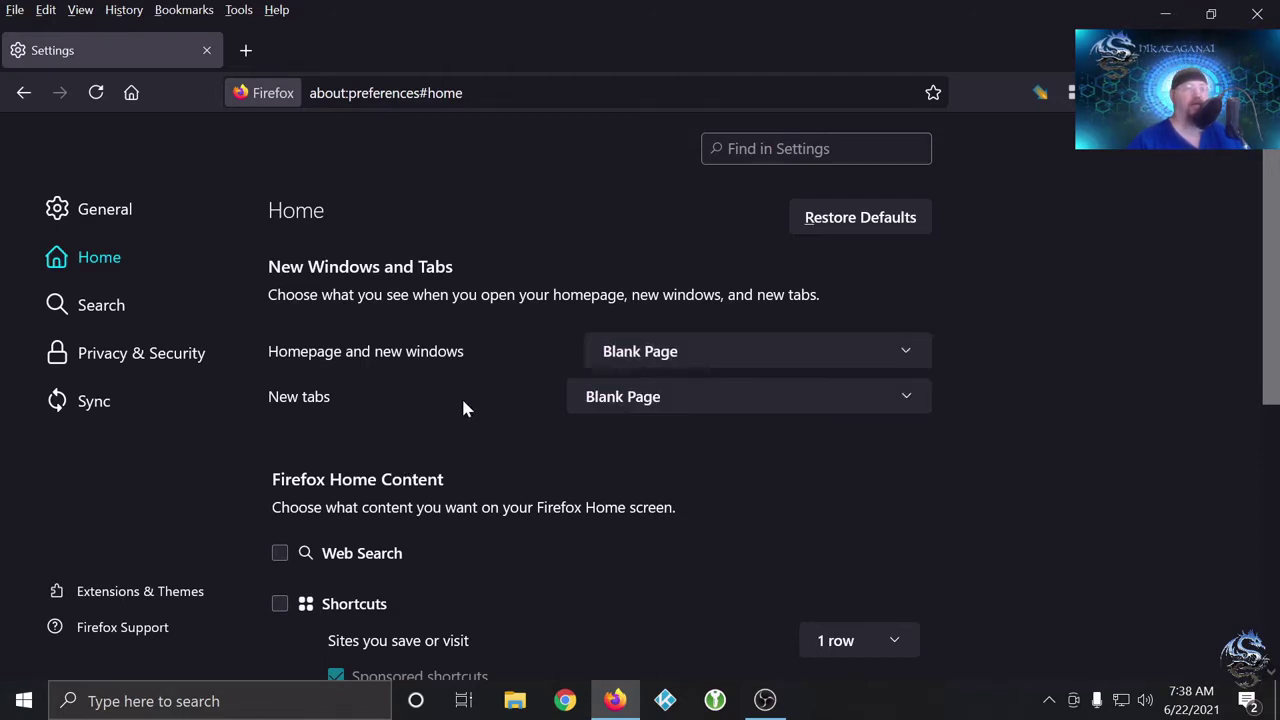
pyautogui.scroll(-3, 444, 516)
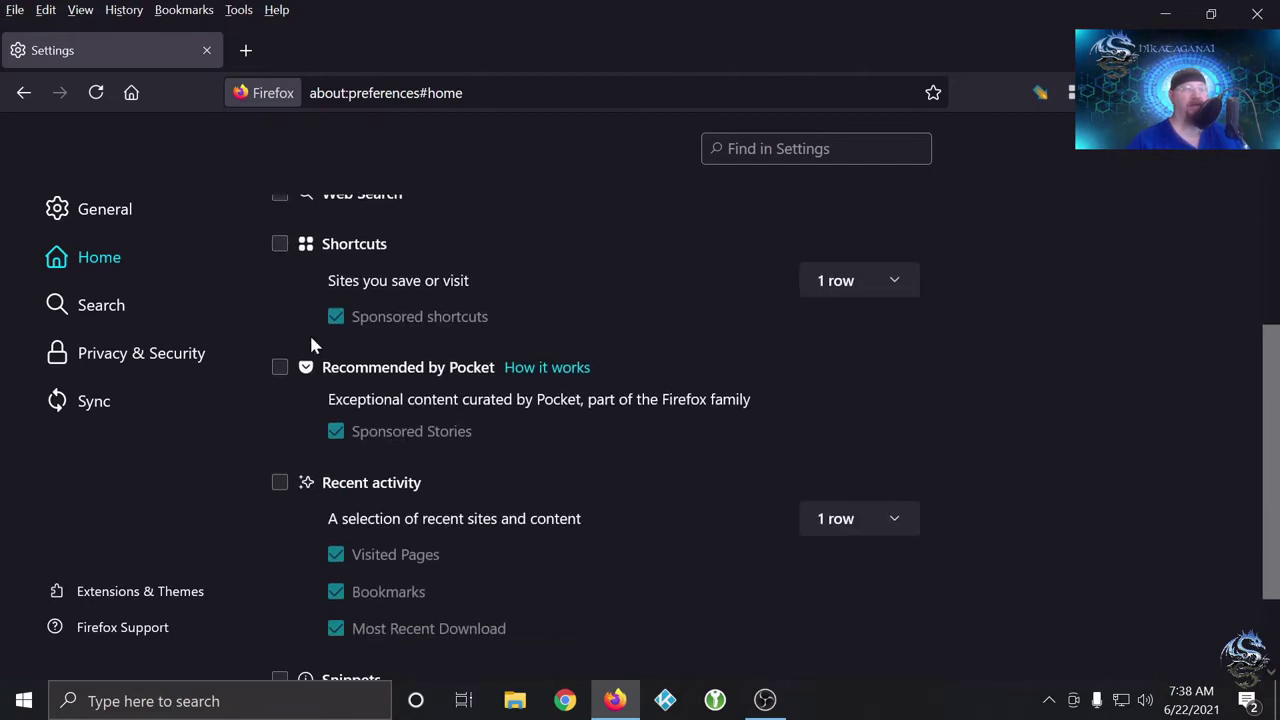
pyautogui.scroll(1, 316, 345)
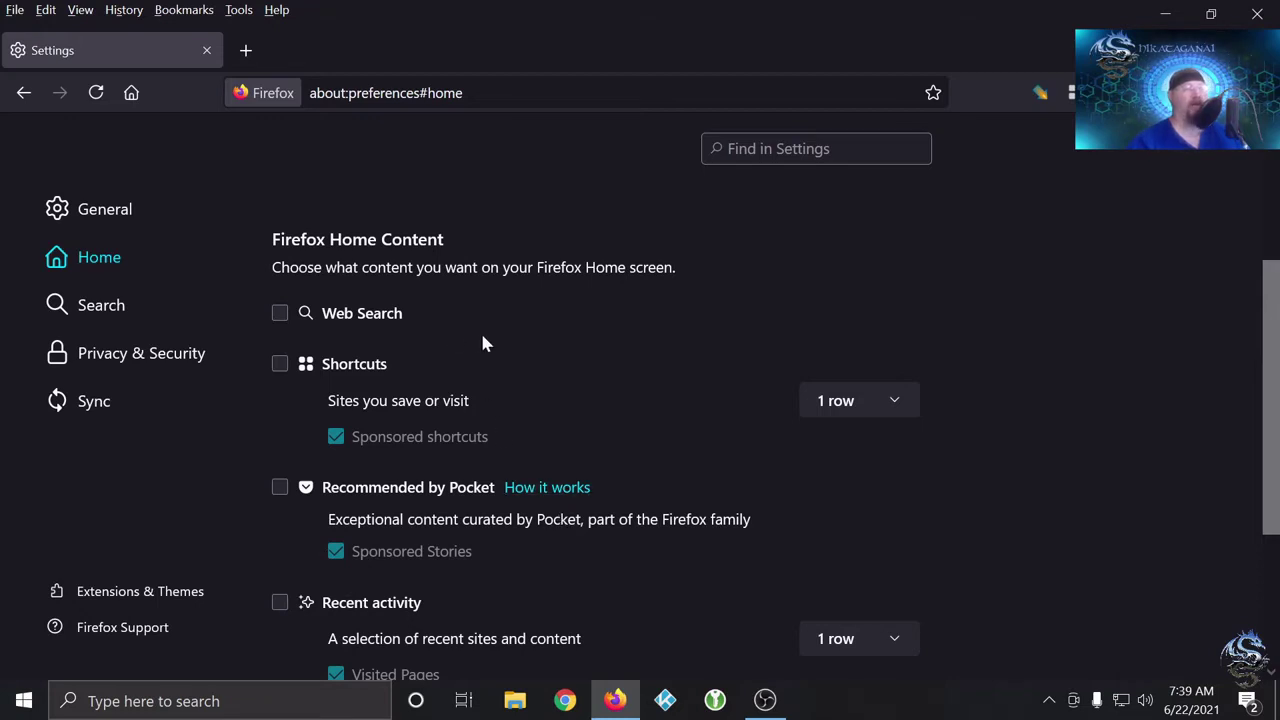
pyautogui.scroll(4, 483, 340)
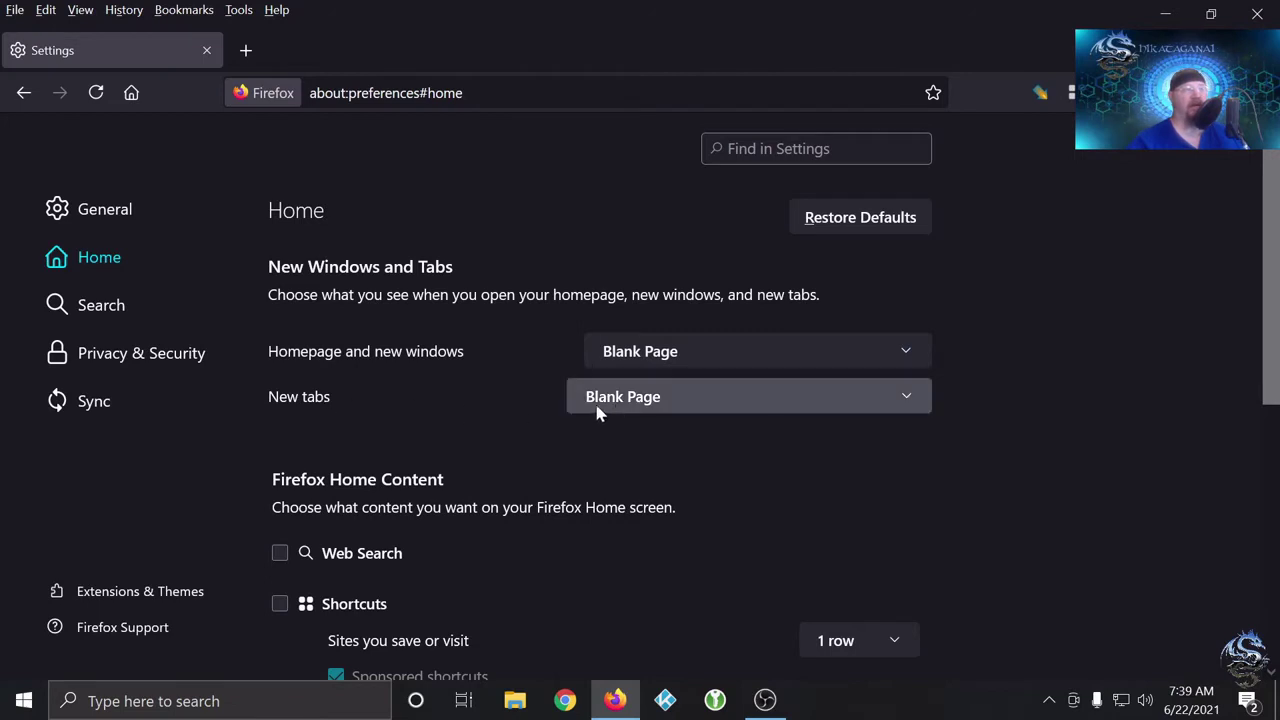
pyautogui.scroll(-3, 525, 400)
pyautogui.scroll(1, 500, 400)
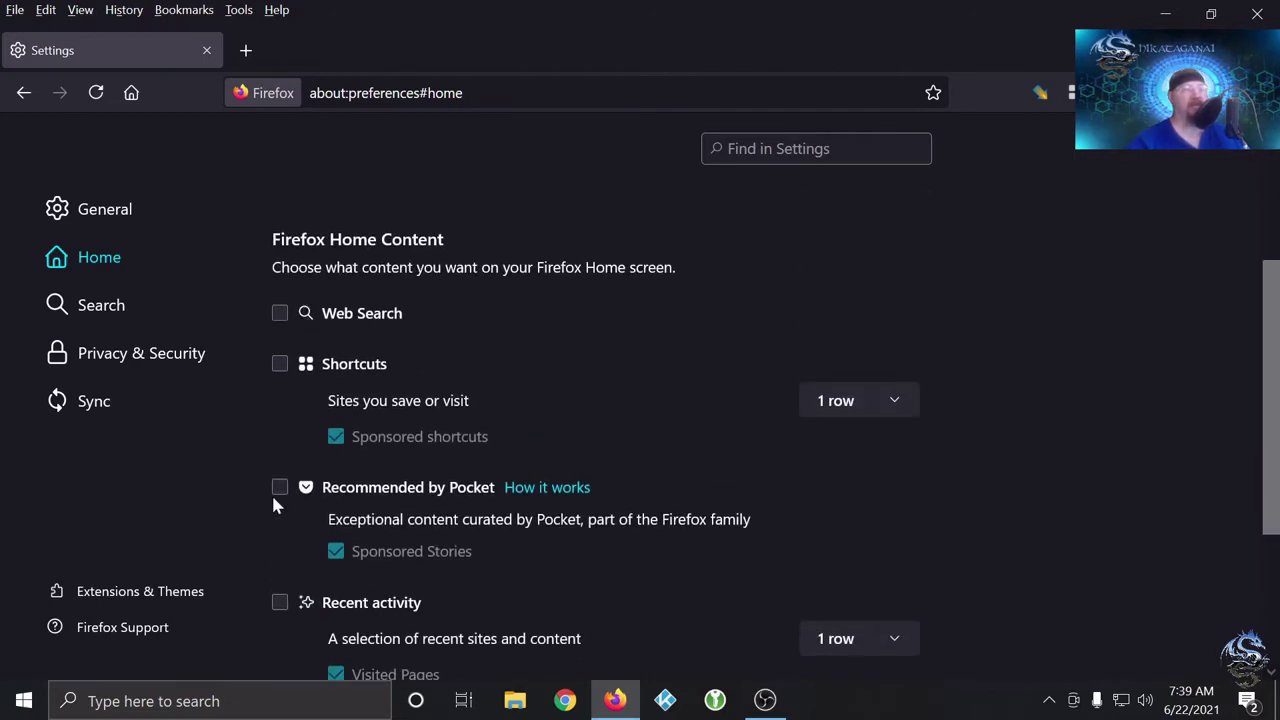
# - Enable Shortcuts in Firefox Home Content to turn off Sponsored shortcuts, and disable Shortcuts again
pyautogui.click(281, 365)
pyautogui.click(336, 440)
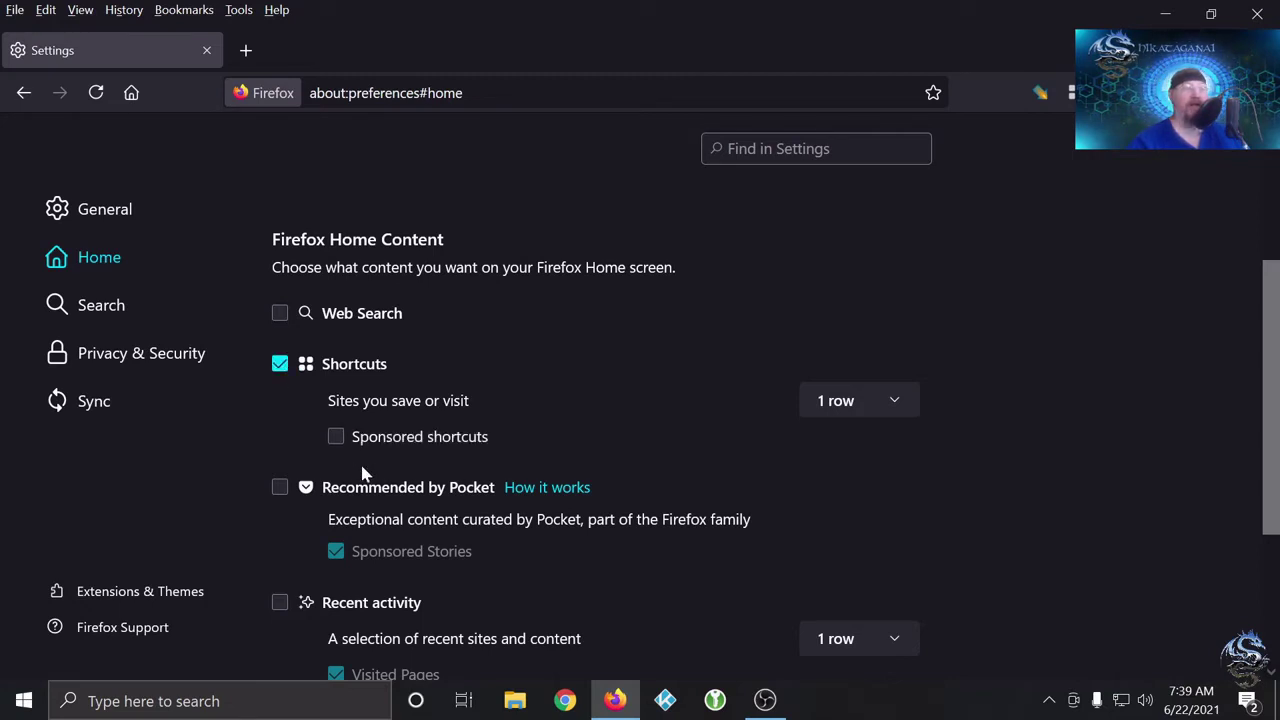
pyautogui.click(282, 366)
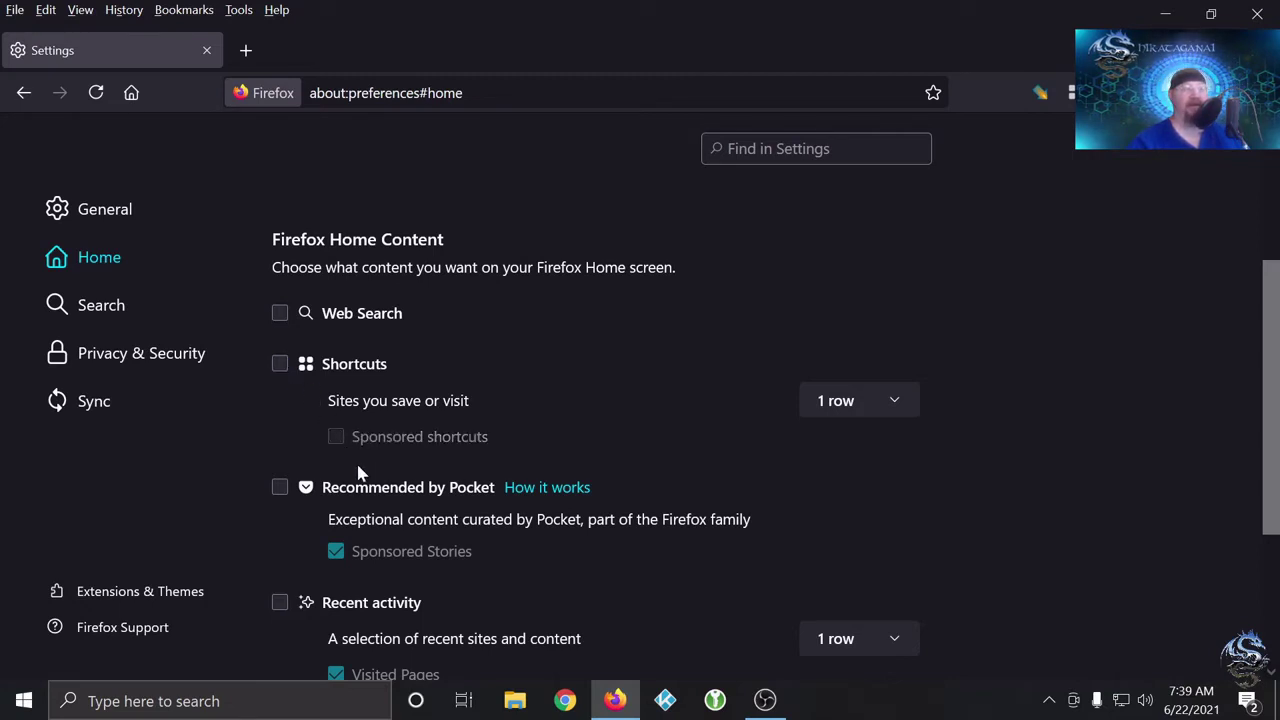
# - Enable Recommended by Pocket to turn off Sponsored Stories, and disable Recommended by Pocket again
pyautogui.scroll(-2, 397, 428)
pyautogui.click(278, 366)
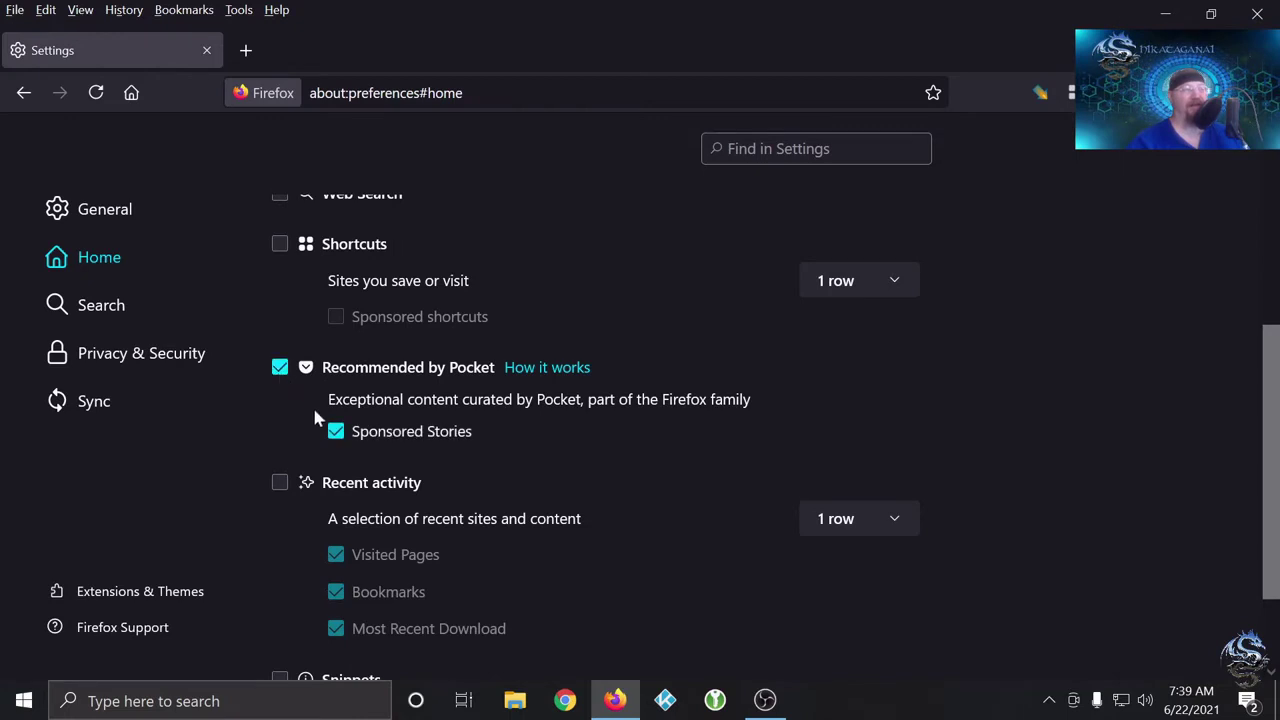
pyautogui.click(336, 431)
pyautogui.click(279, 367)
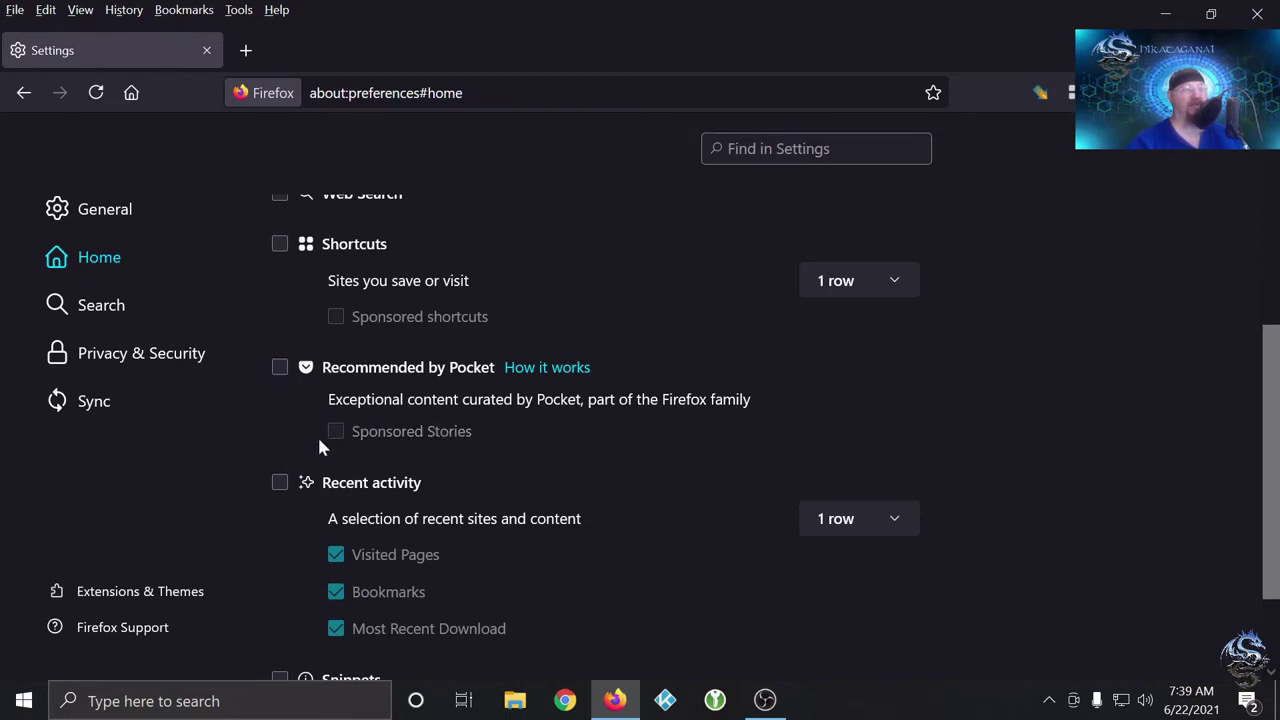
# - Enable Recent activity to turn off Visited Pages, Bookmarks and Most Recent Download, and disable Recent activity again
pyautogui.scroll(-2, 318, 440)
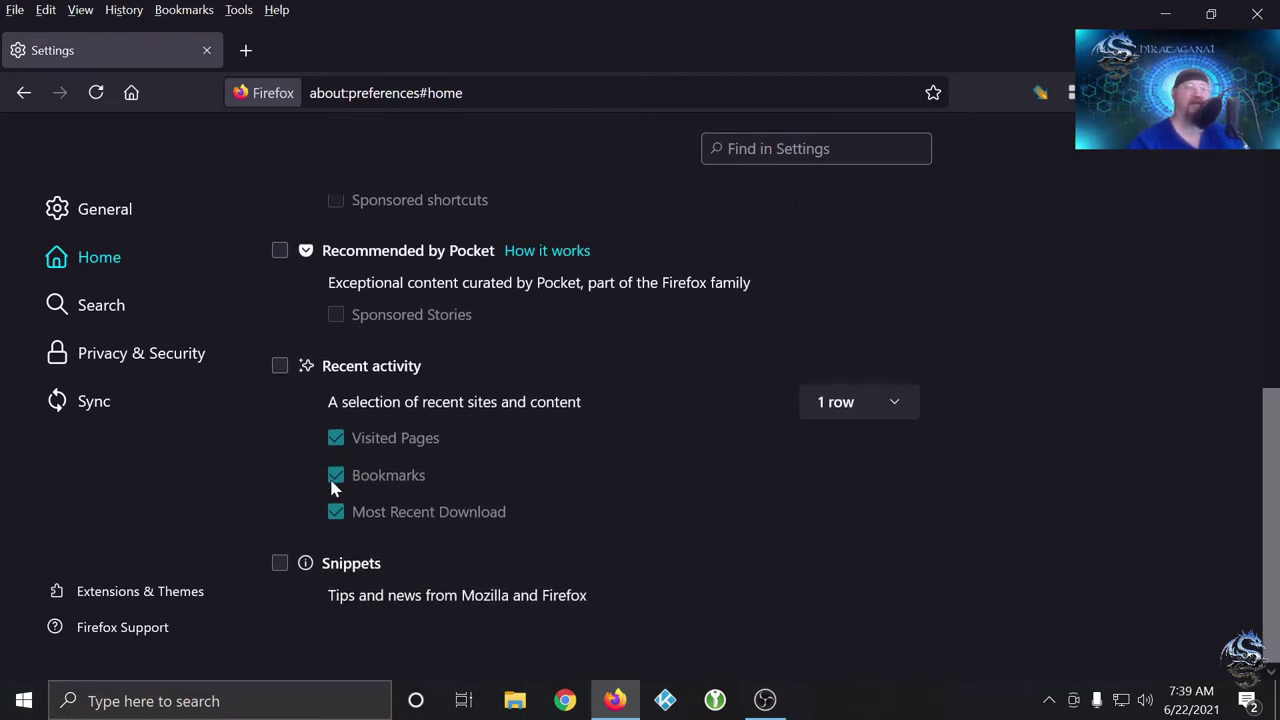
pyautogui.click(281, 366)
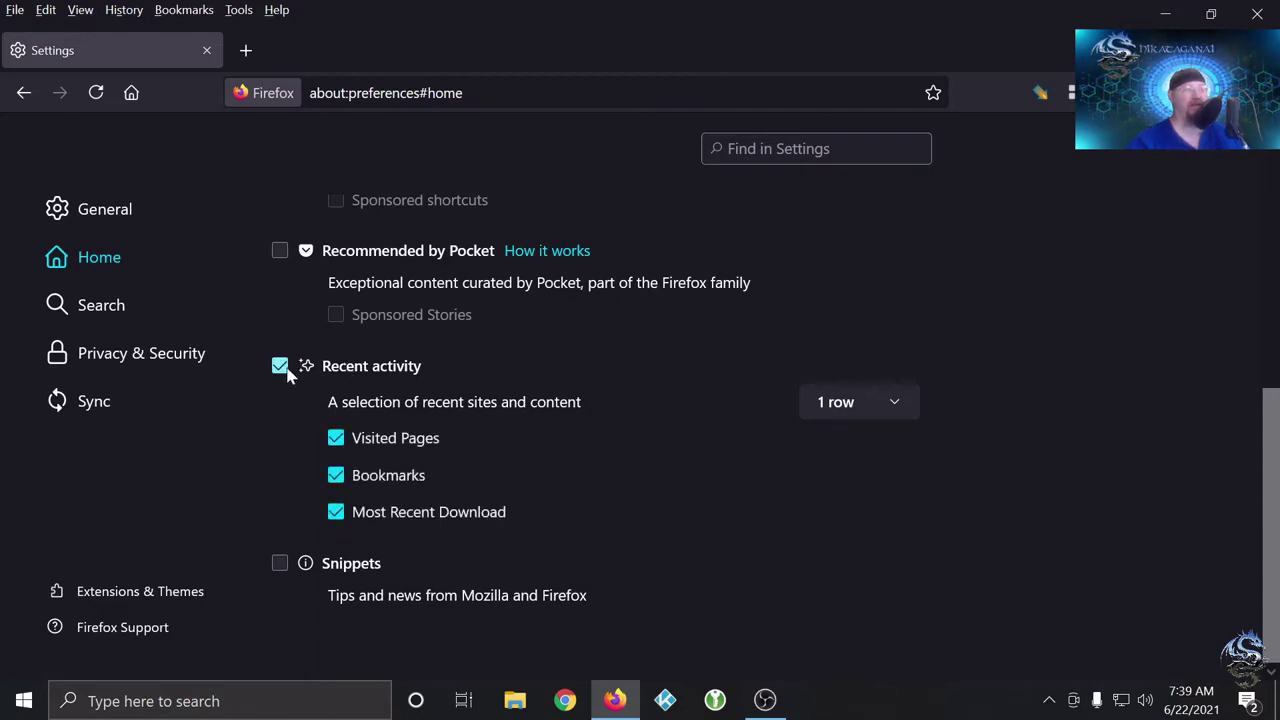
pyautogui.click(336, 438)
pyautogui.click(336, 475)
pyautogui.click(336, 512)
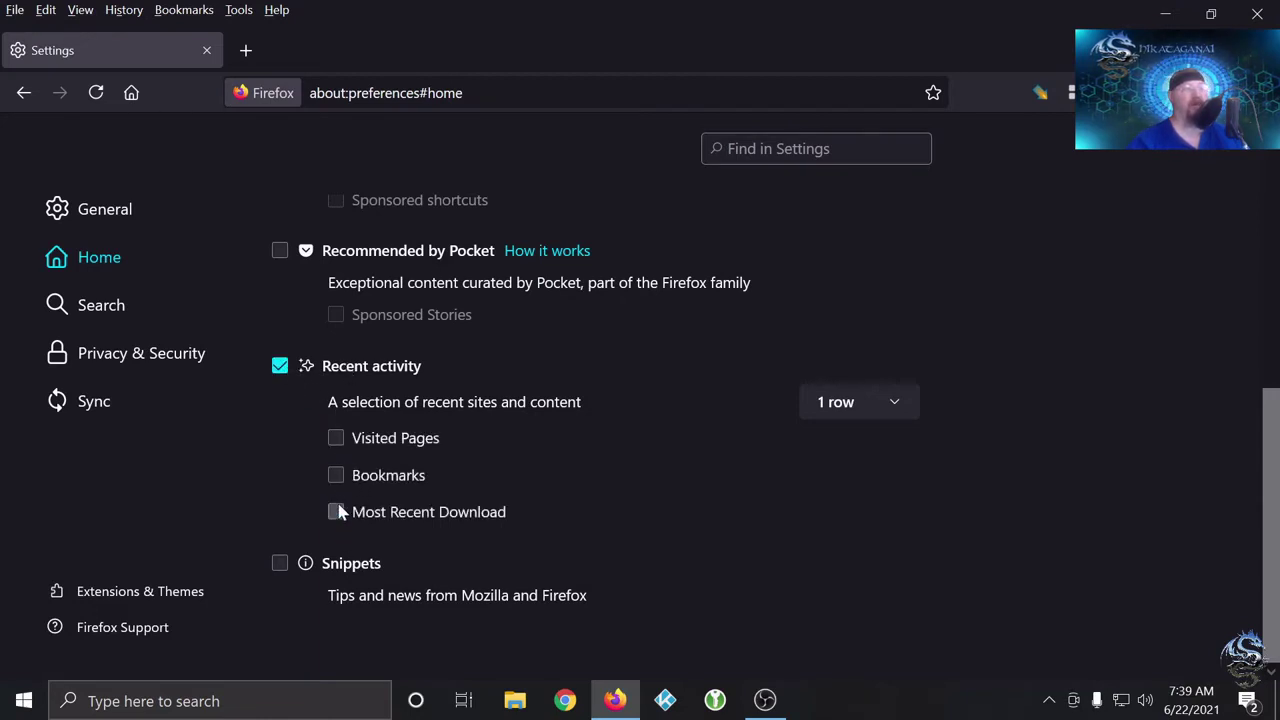
pyautogui.click(280, 366)
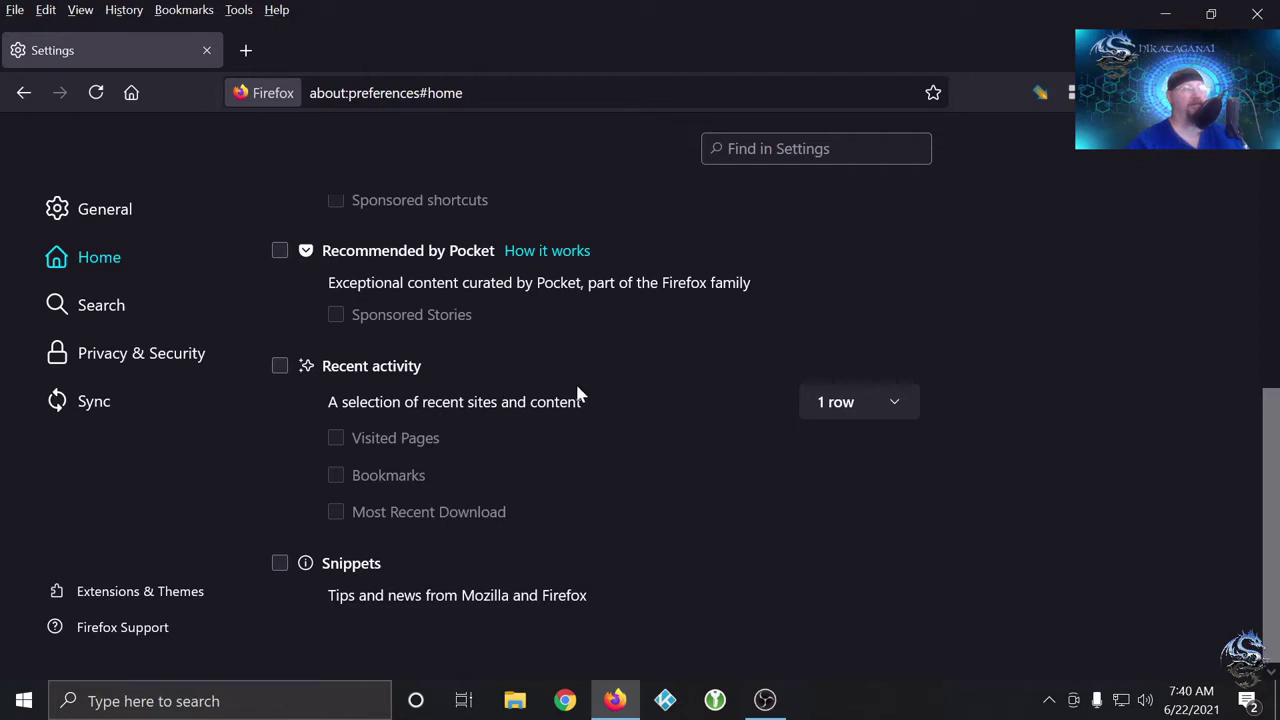
# - Open the Search settings and examine the search bar options and the available default search engines
pyautogui.click(110, 305)
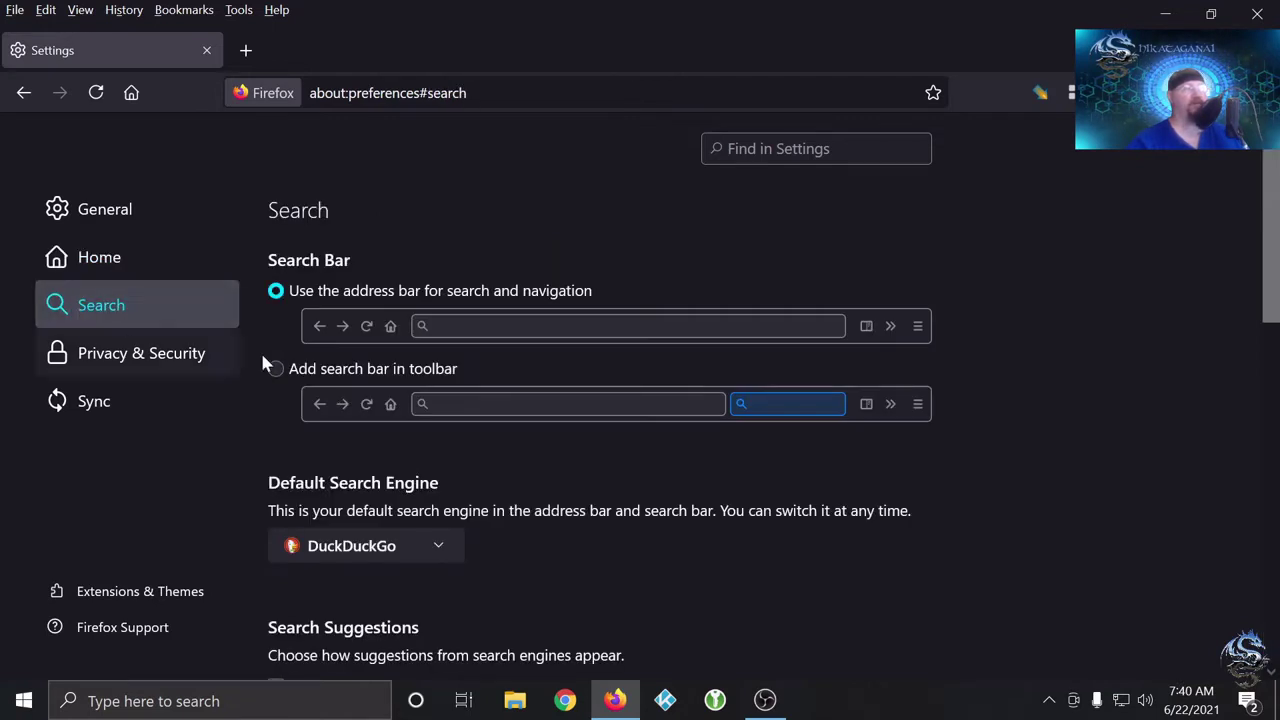
pyautogui.scroll(-2, 641, 457)
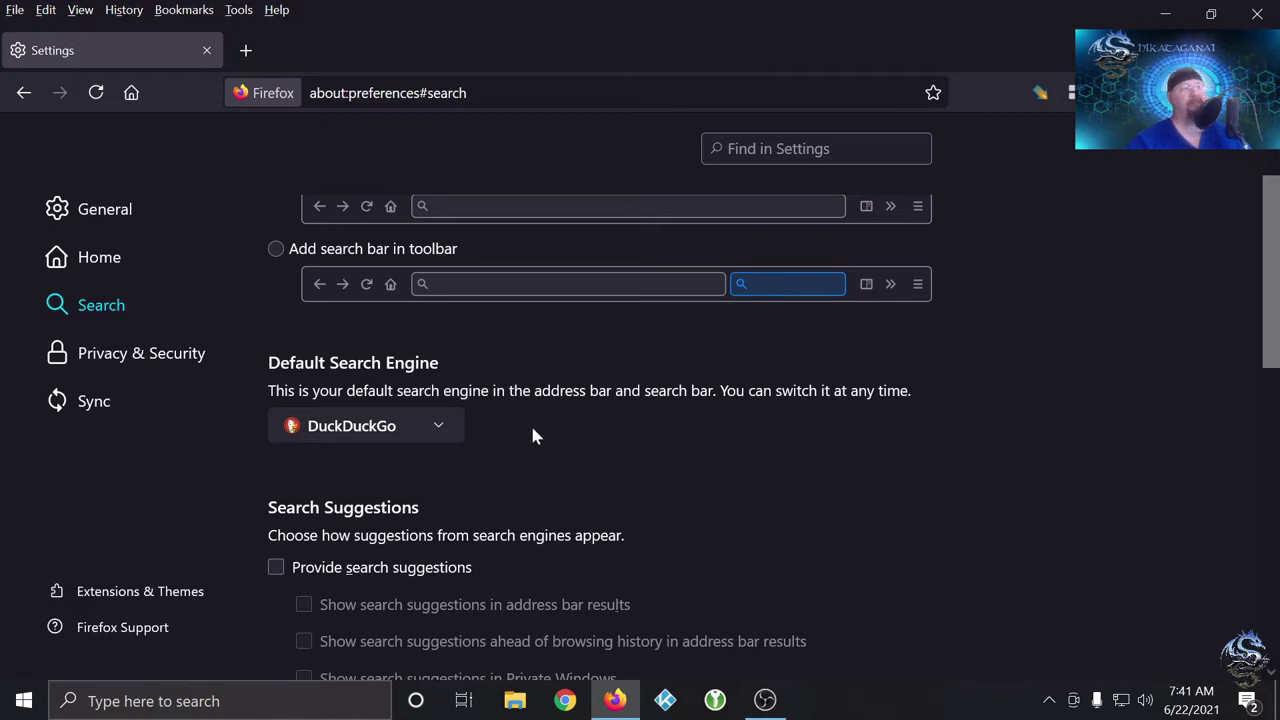
pyautogui.scroll(-2, 528, 425)
pyautogui.click(446, 314)
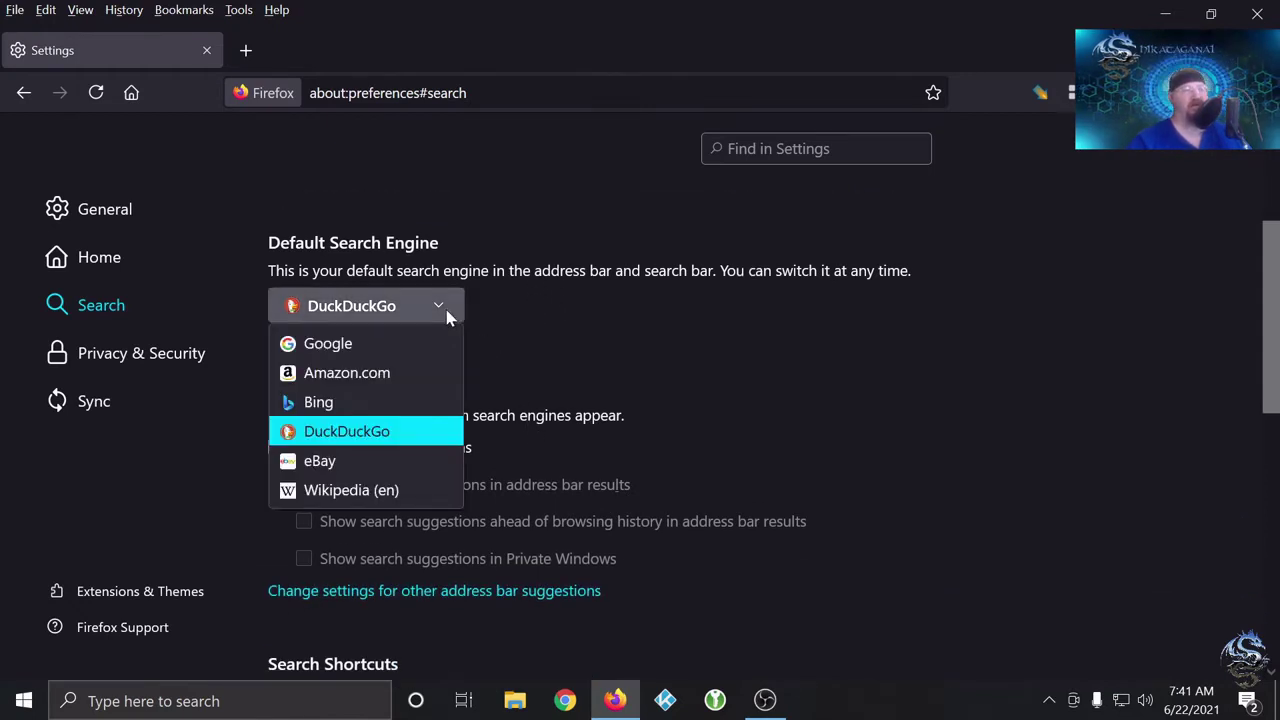
pyautogui.click(446, 314)
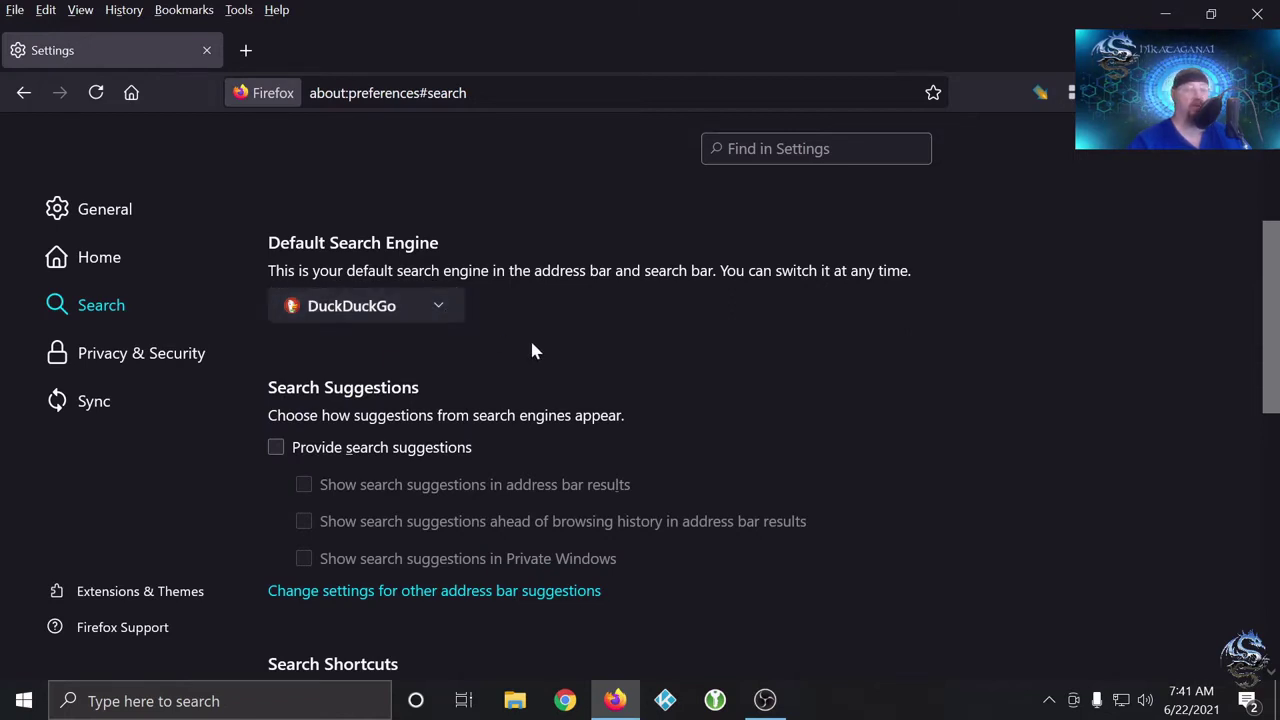
# - Review the Search Suggestions options and the Search Shortcuts list with its engines and keywords
pyautogui.scroll(-4, 528, 366)
pyautogui.scroll(2, 528, 366)
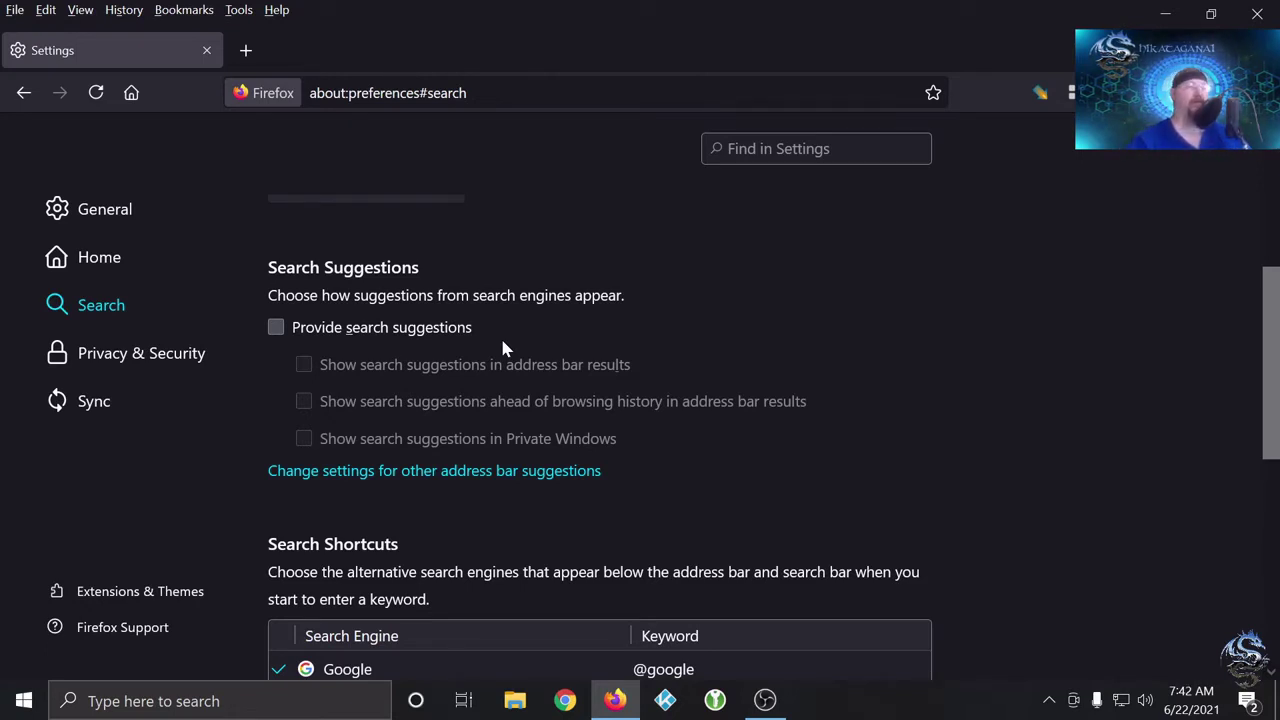
pyautogui.scroll(-2, 478, 365)
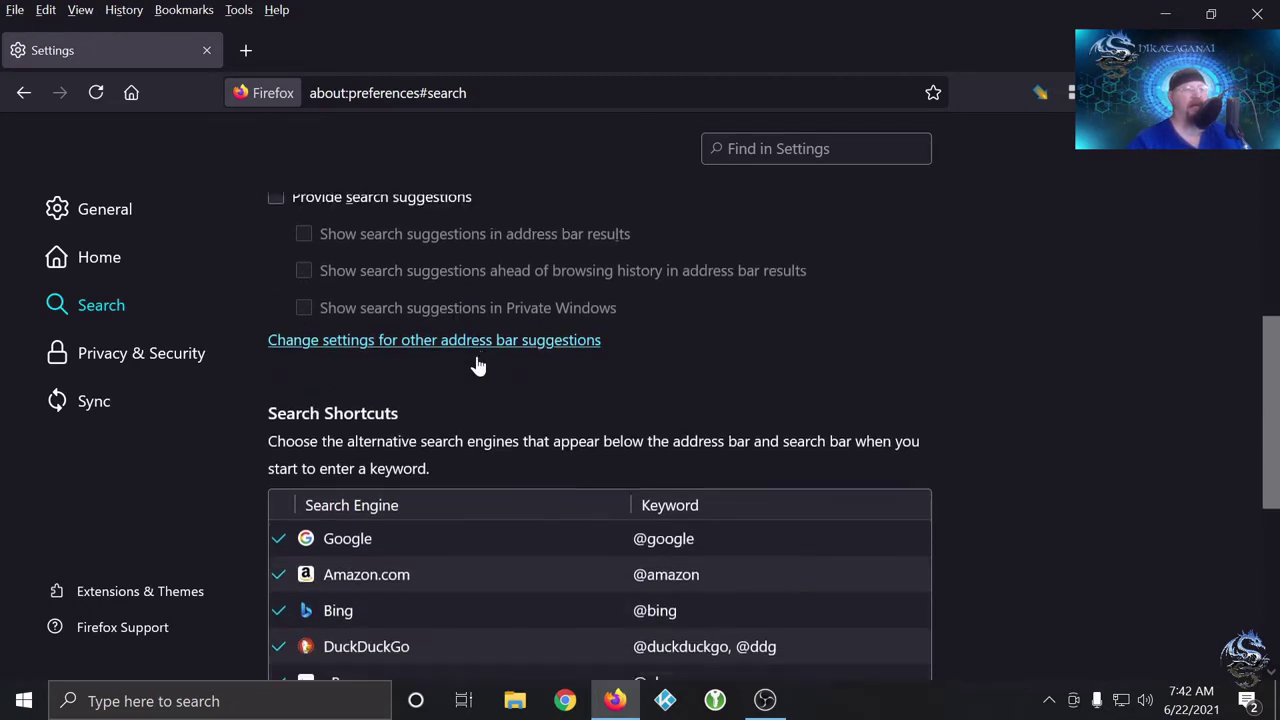
pyautogui.scroll(-1, 478, 365)
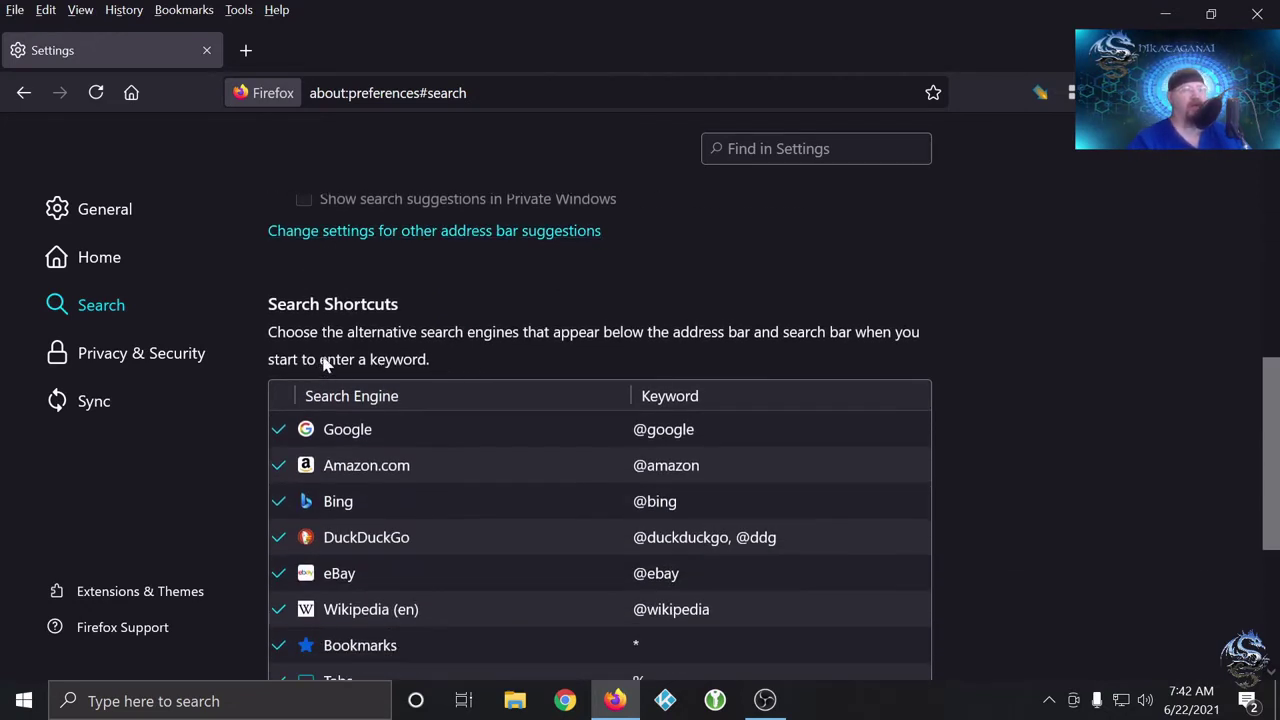
pyautogui.scroll(-1, 250, 362)
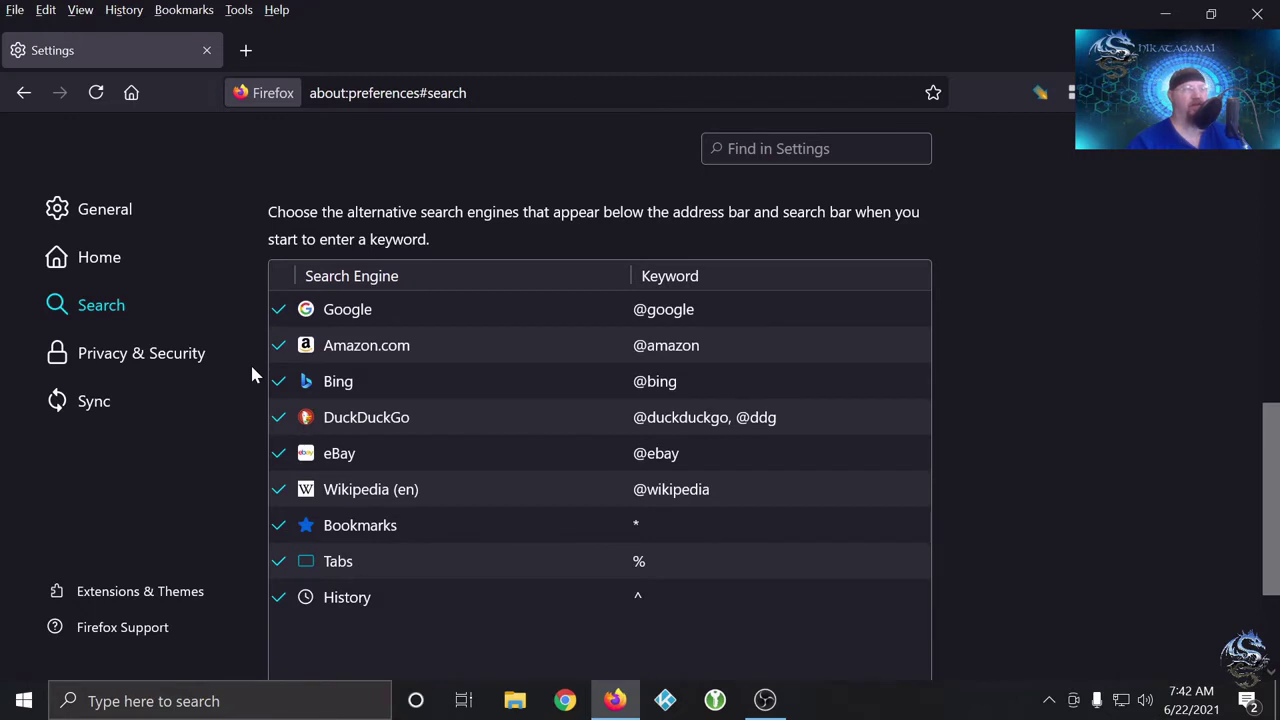
pyautogui.scroll(-1, 258, 366)
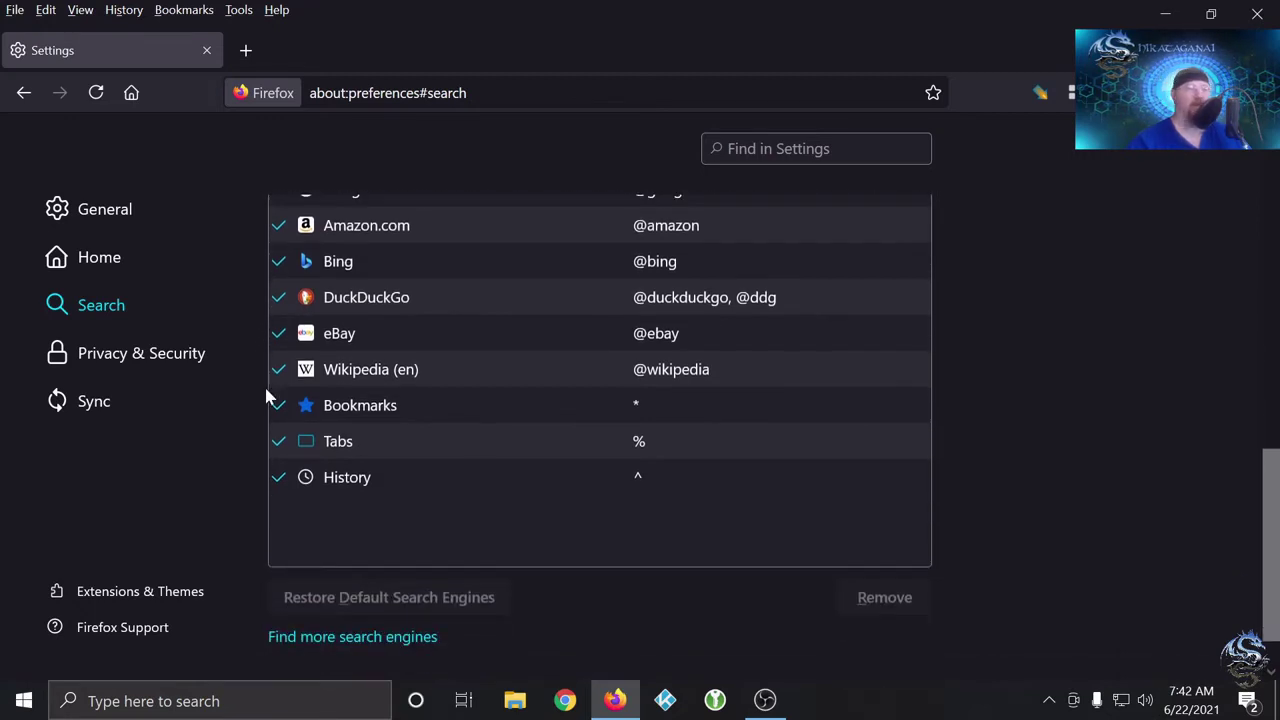
pyautogui.scroll(-1, 278, 455)
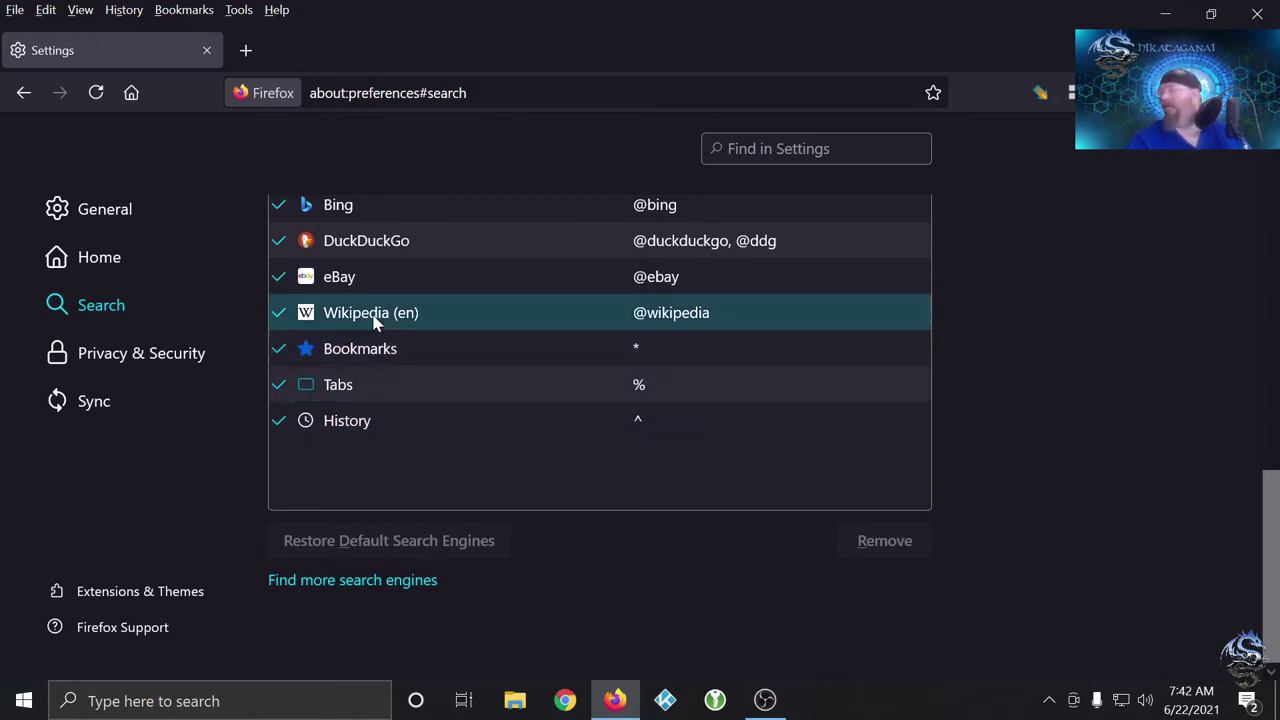
# - Open the Privacy & Security settings and examine the Standard, Strict and Custom levels of Enhanced Tracking Protection
pyautogui.click(127, 353)
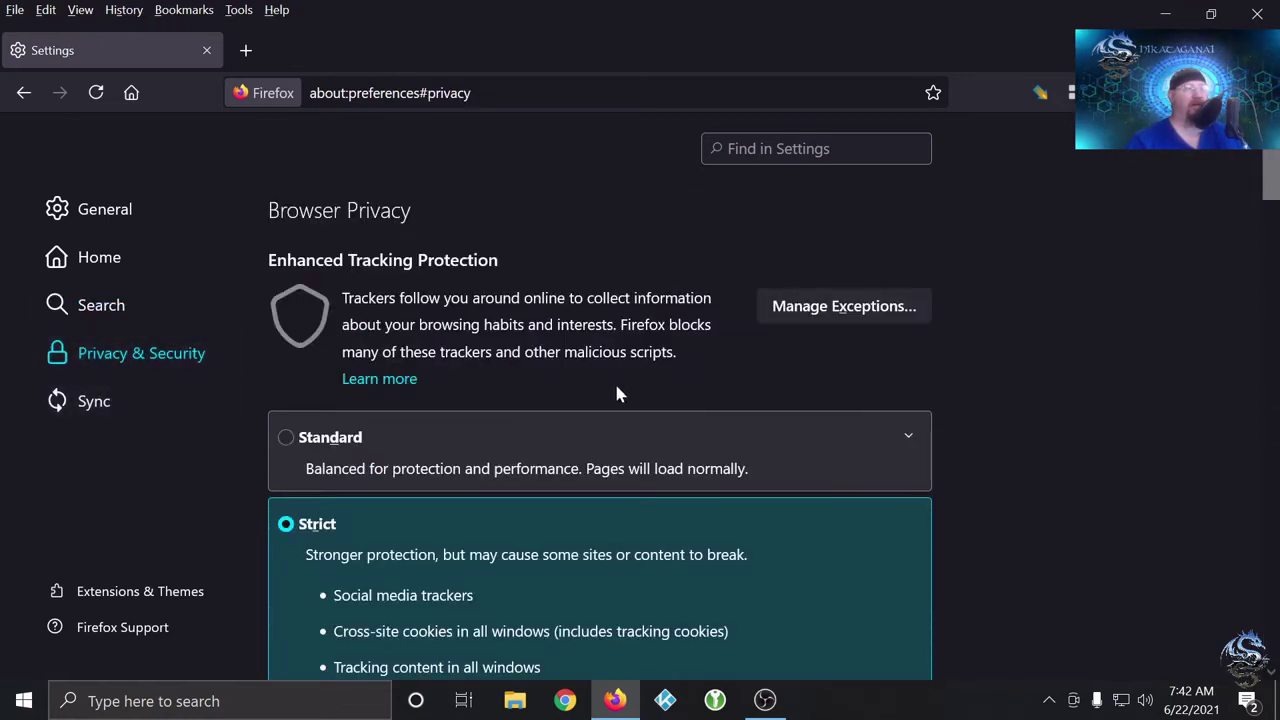
pyautogui.scroll(-4, 260, 374)
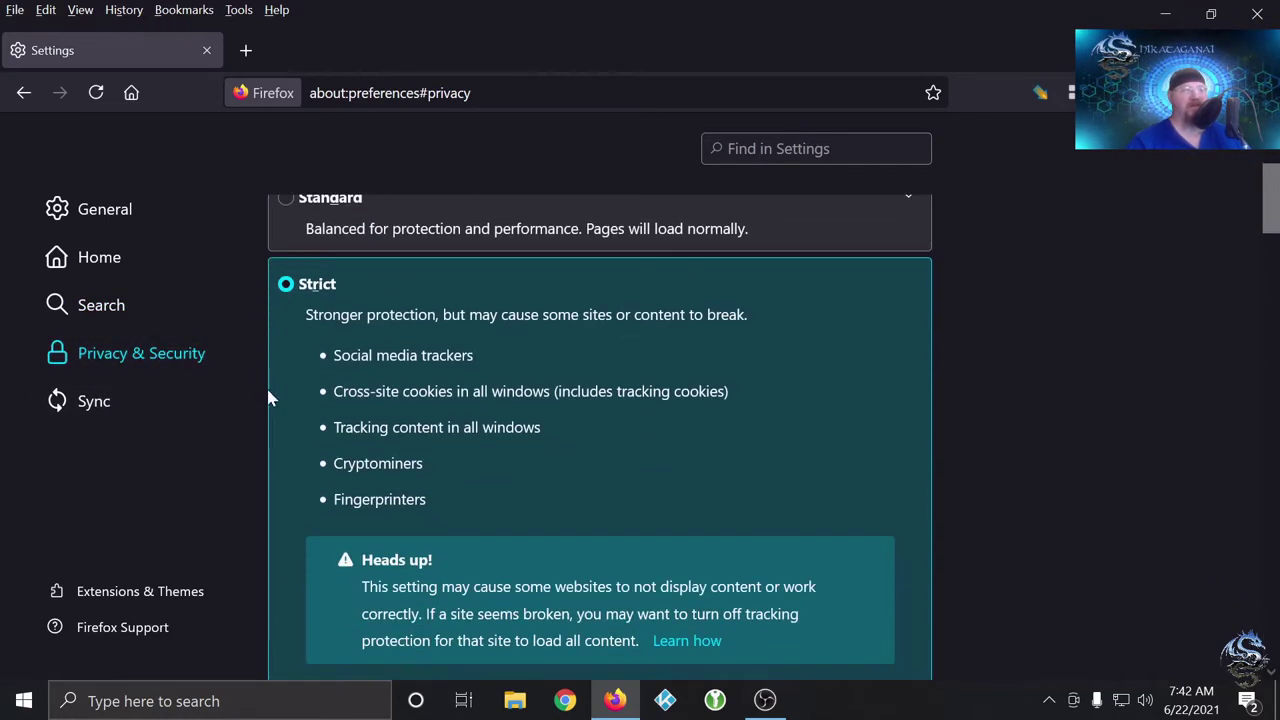
pyautogui.scroll(2, 260, 376)
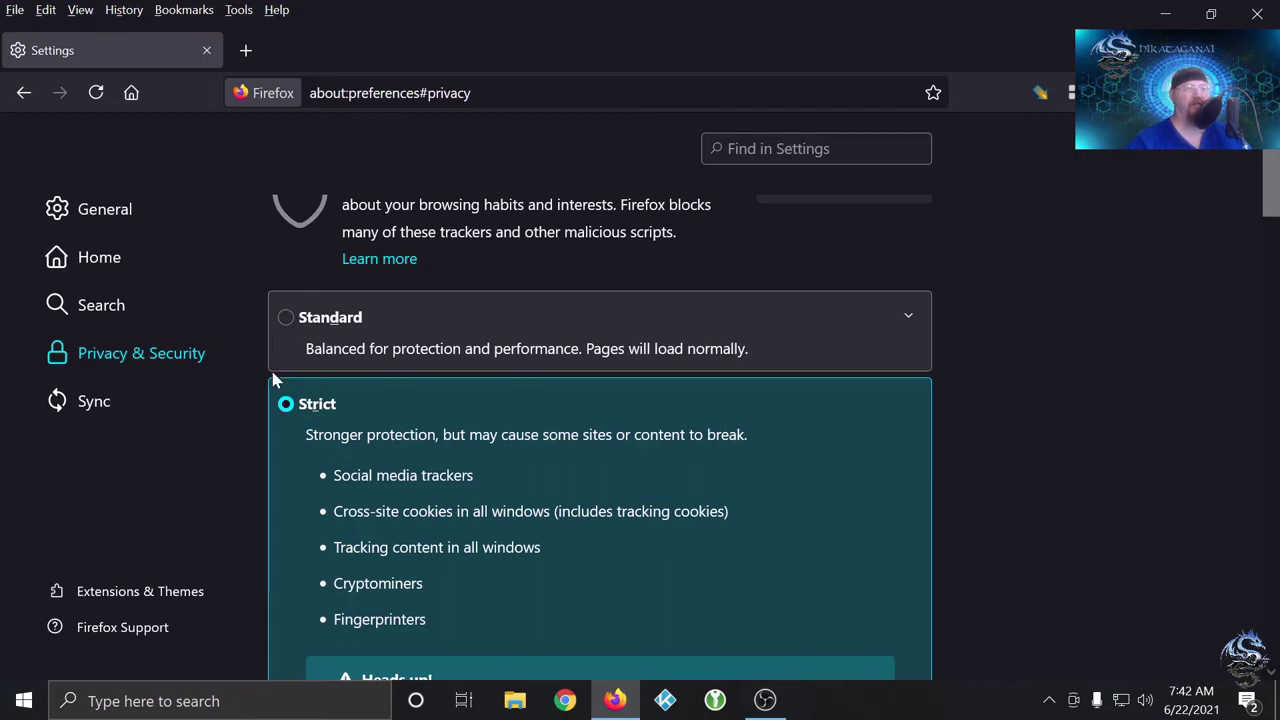
pyautogui.scroll(-2, 254, 410)
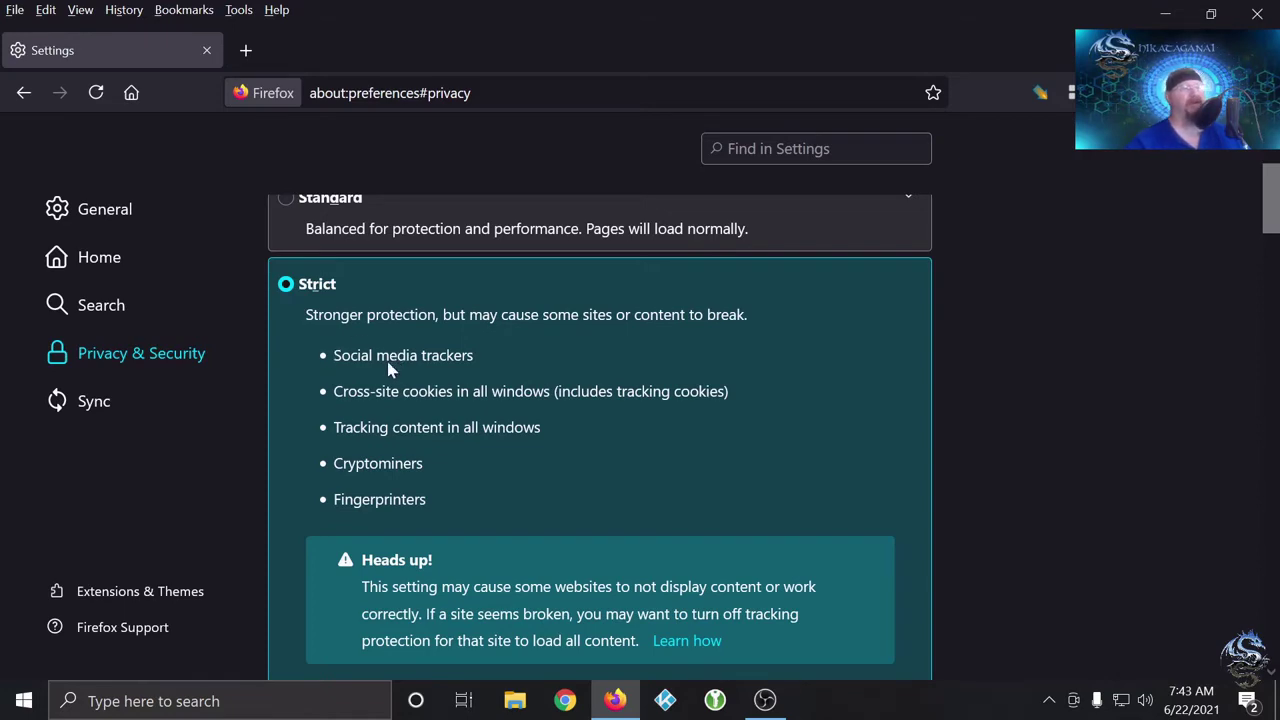
pyautogui.scroll(-2, 388, 369)
pyautogui.scroll(-1, 388, 369)
pyautogui.scroll(3, 388, 369)
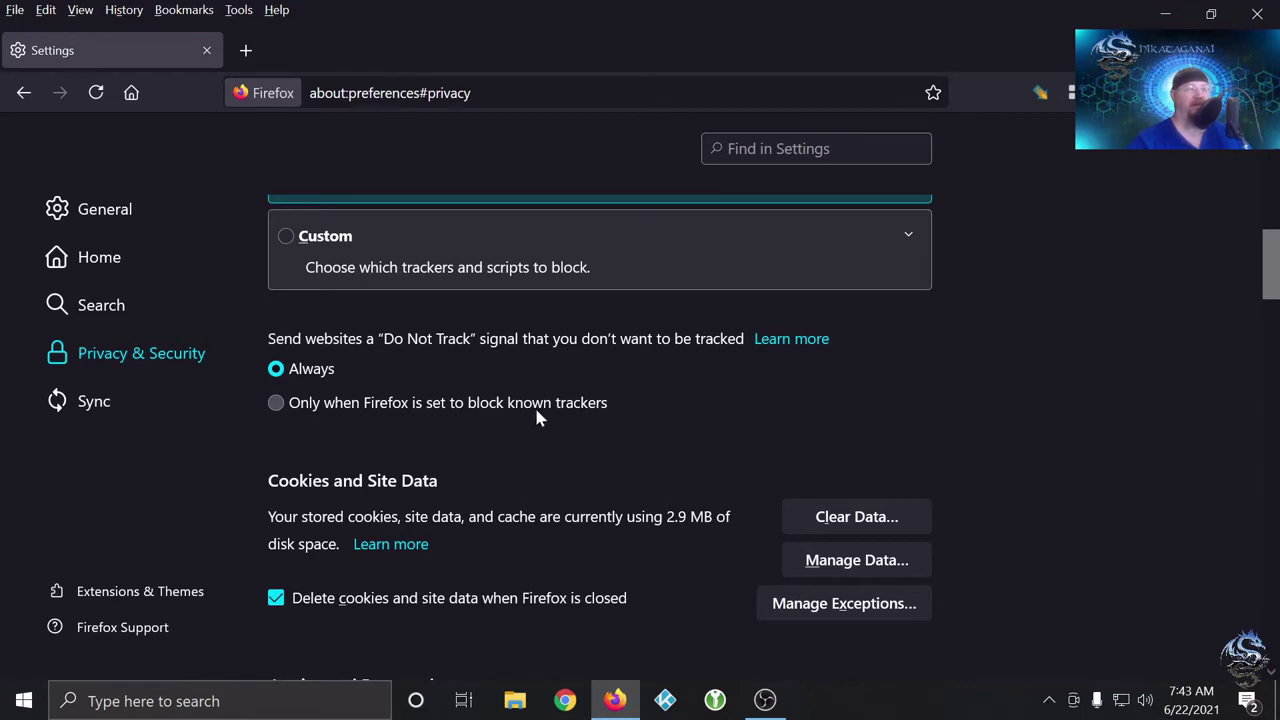
# - Review the Do Not Track, Cookies and Site Data, and Logins and Passwords settings
pyautogui.scroll(-2, 673, 406)
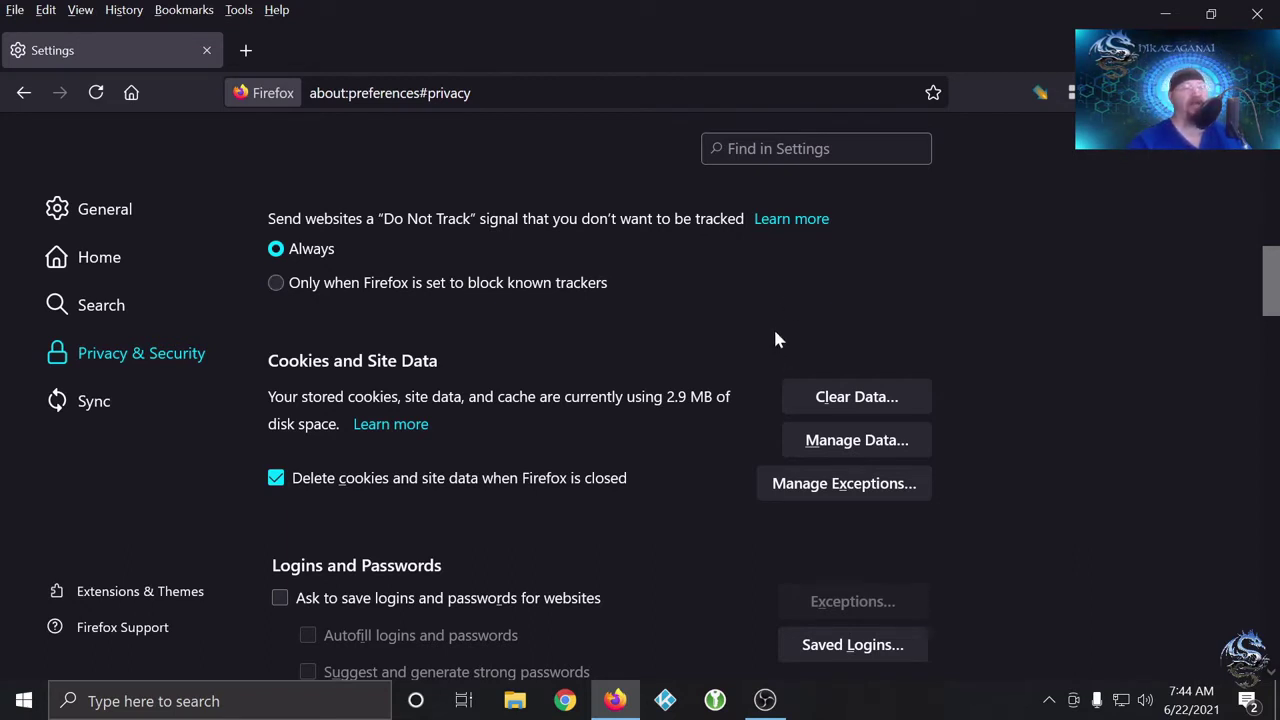
pyautogui.scroll(-1, 503, 485)
pyautogui.scroll(-2, 505, 480)
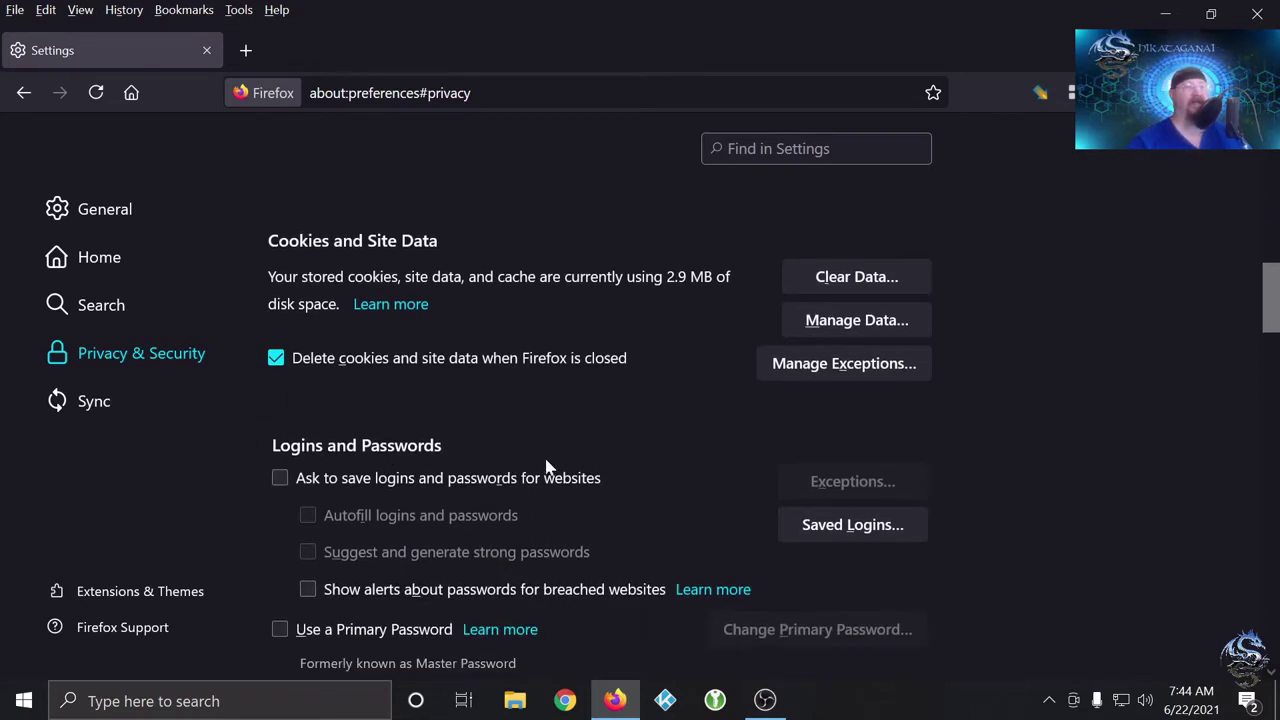
pyautogui.scroll(-2, 560, 460)
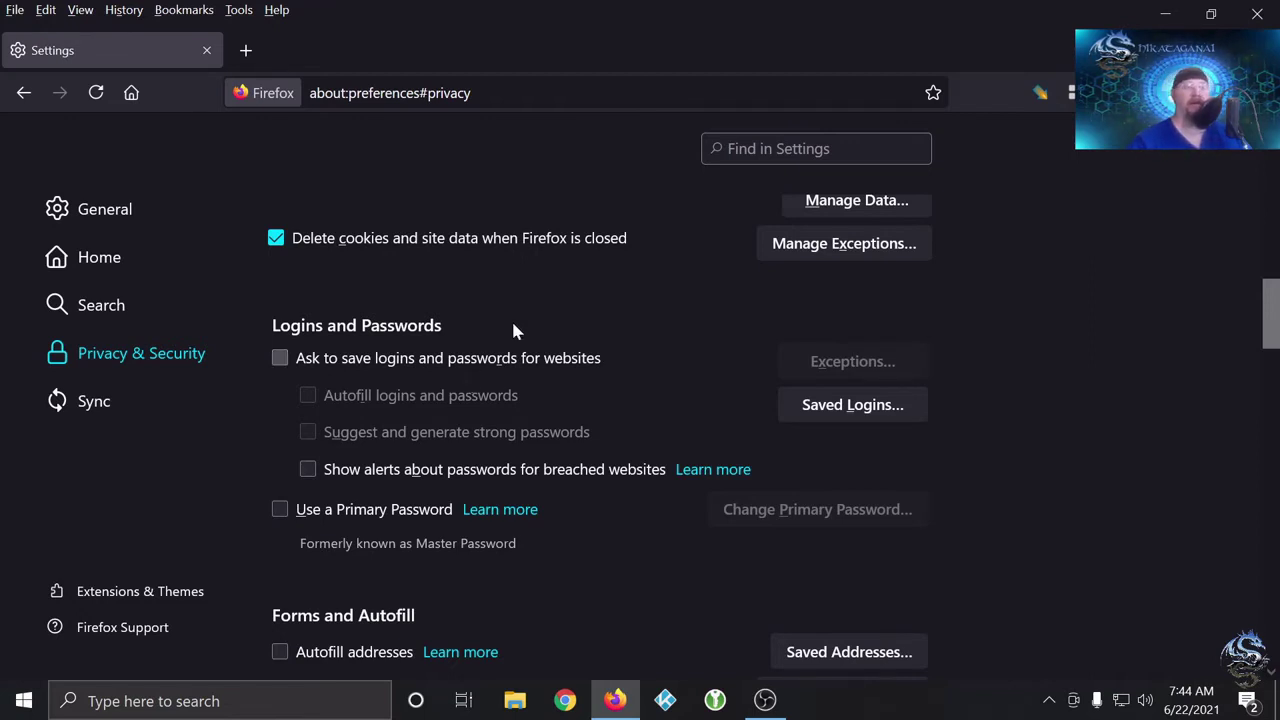
# - Launch KeePassXC and close the Firefox window
pyautogui.click(711, 704)
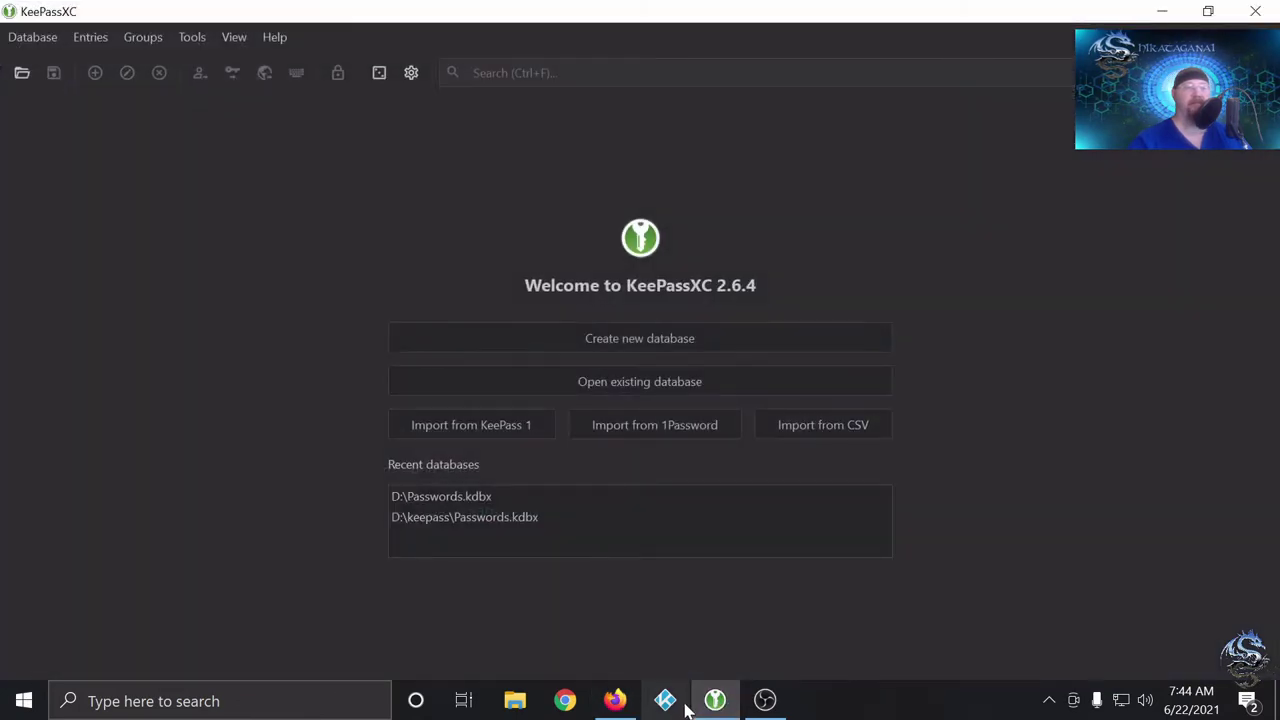
pyautogui.click(615, 700)
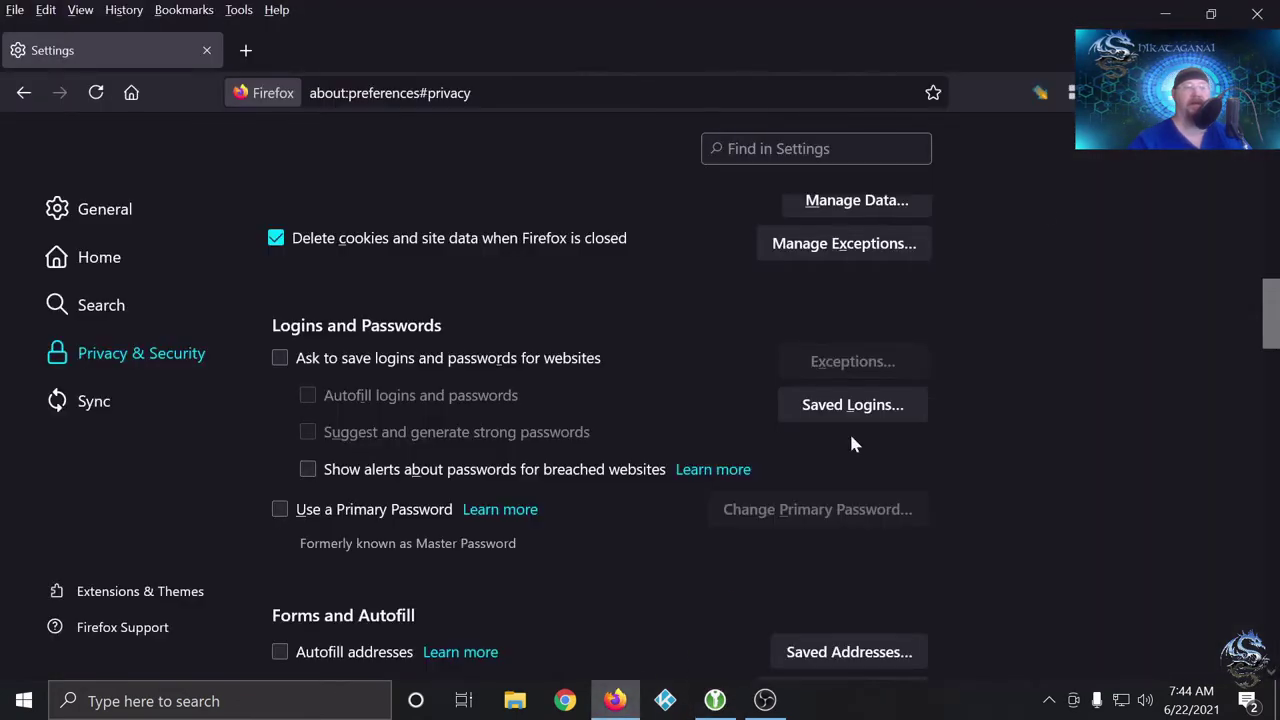
pyautogui.click(1257, 14)
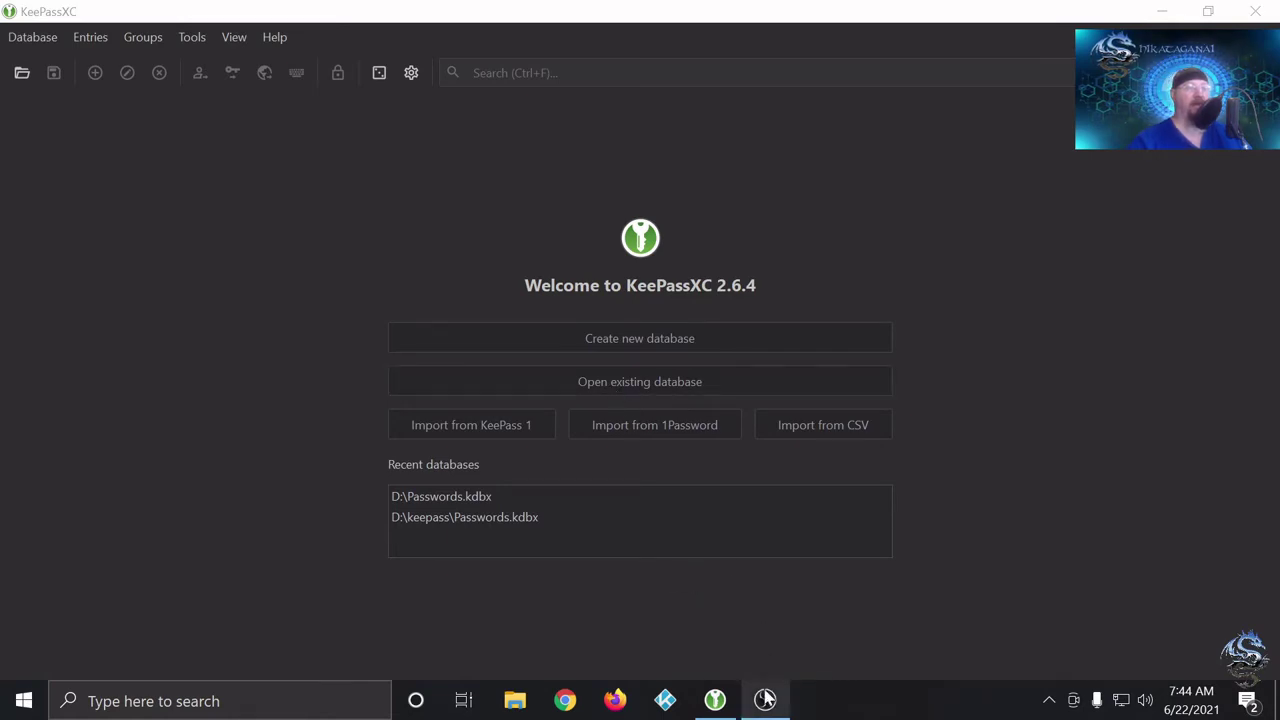
pyautogui.moveTo(766, 700)
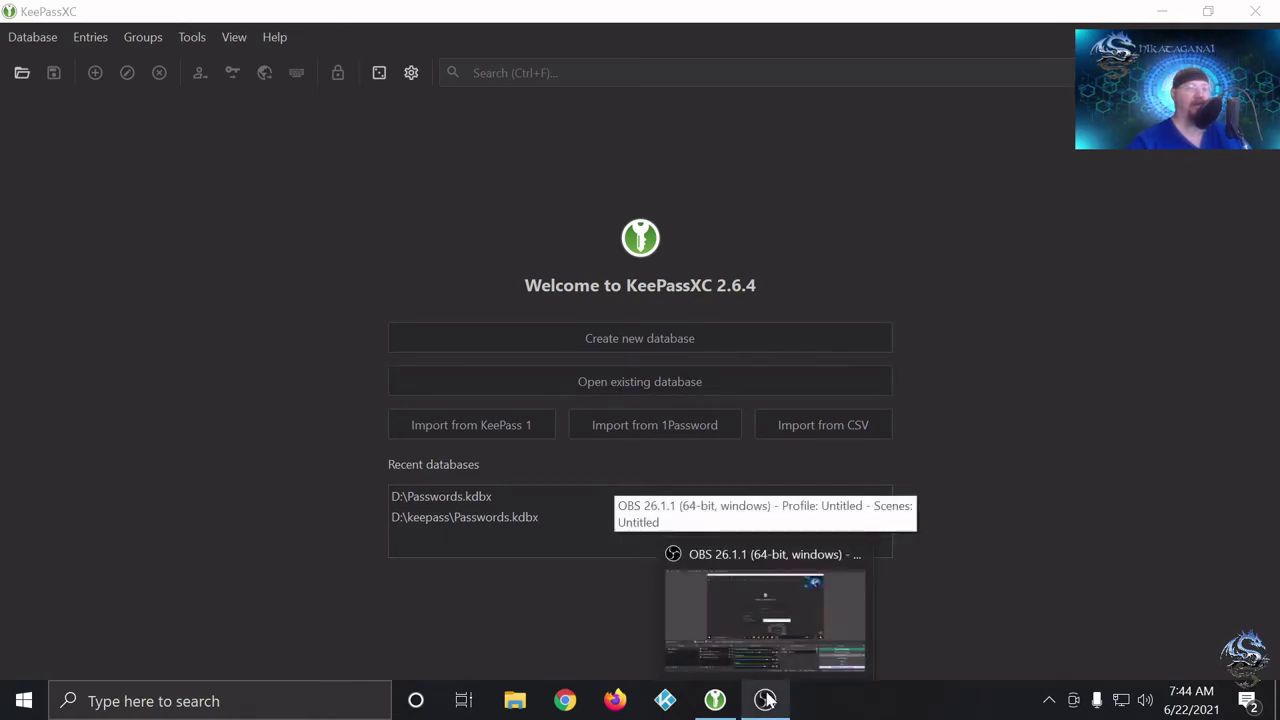
pyautogui.click(766, 700)
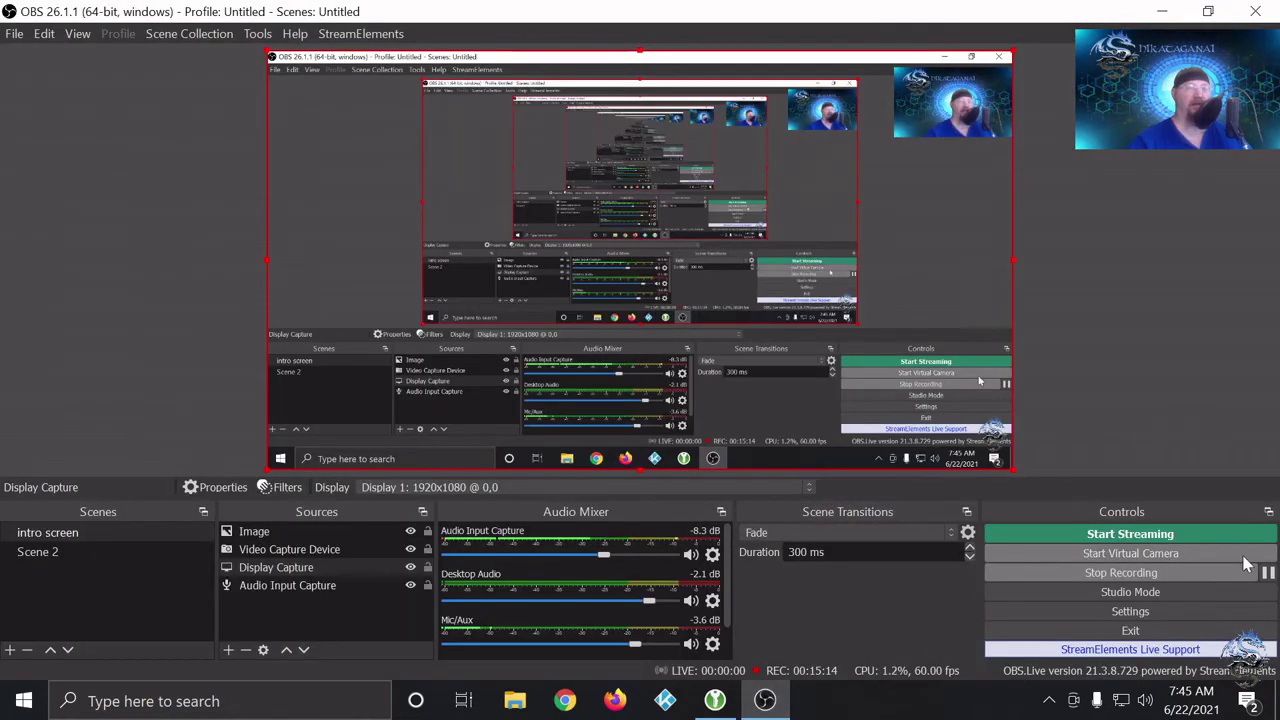
# - Switch to KeePassXC and unlock the D:\Passwords.kdbx database with the database password
pyautogui.click(722, 704)
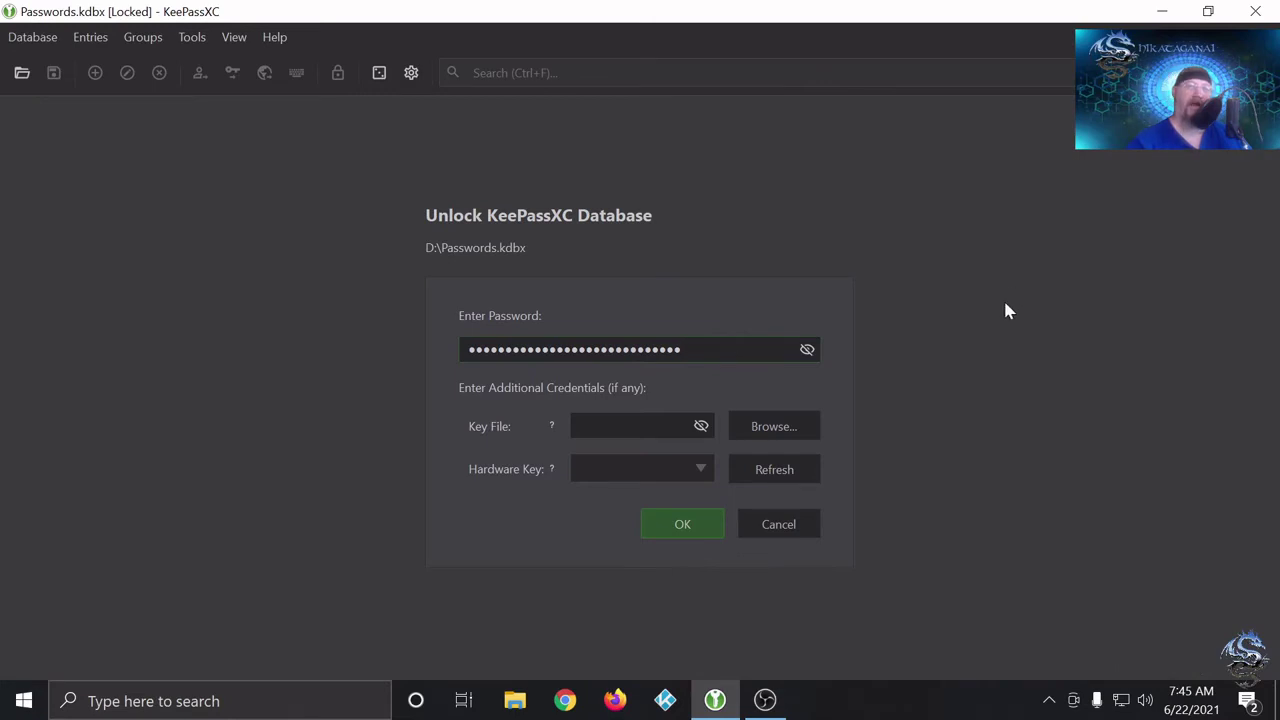
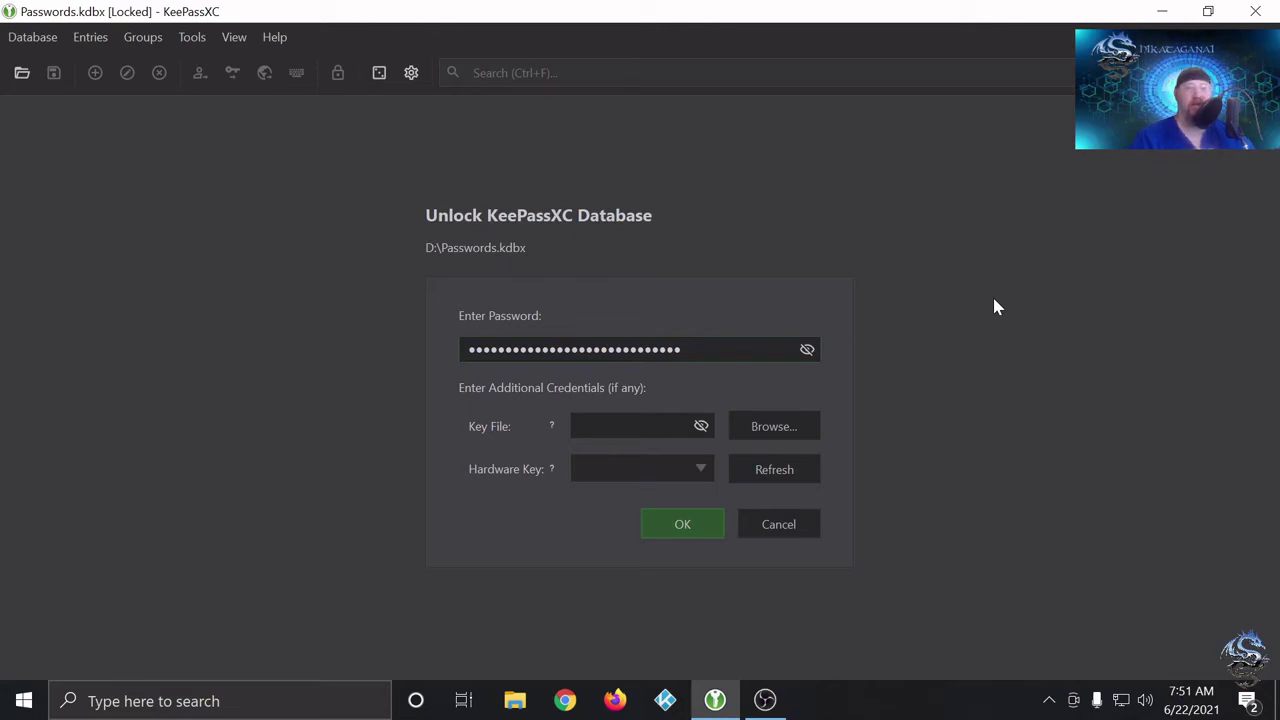
pyautogui.click(665, 532)
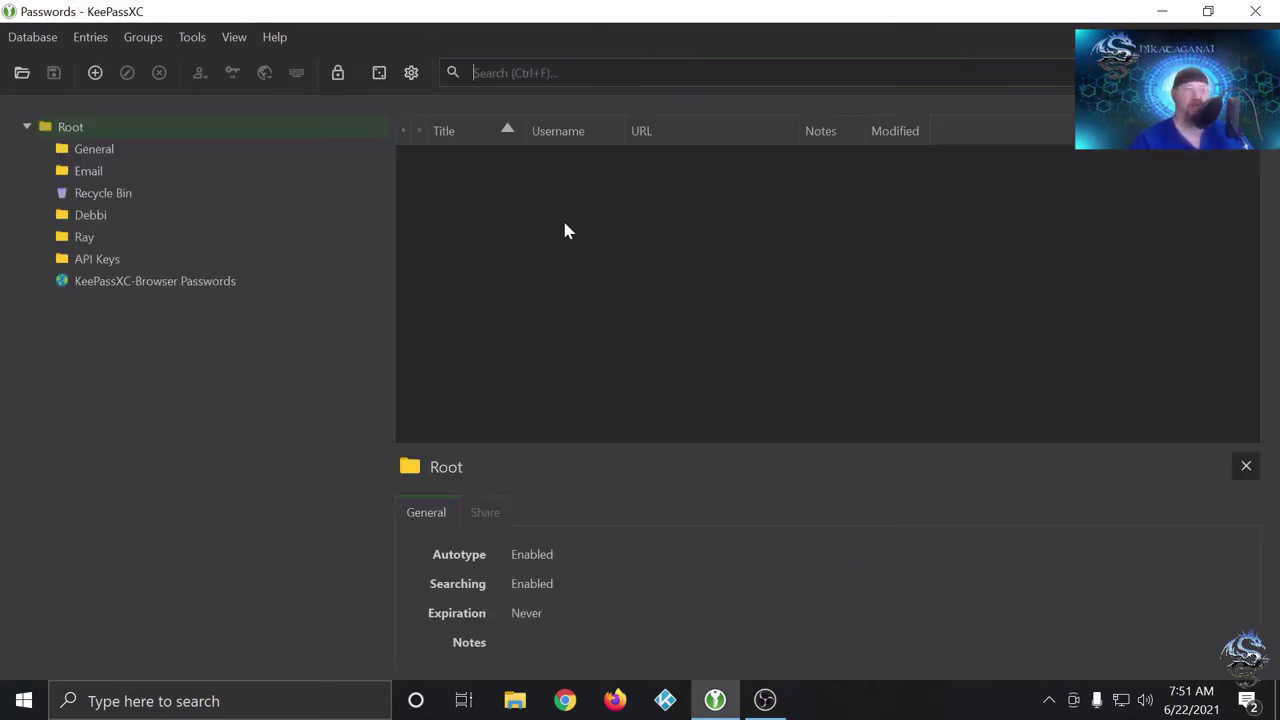
# - Open the General group and examine the Hack This Site entry's details and available entry actions
pyautogui.click(100, 150)
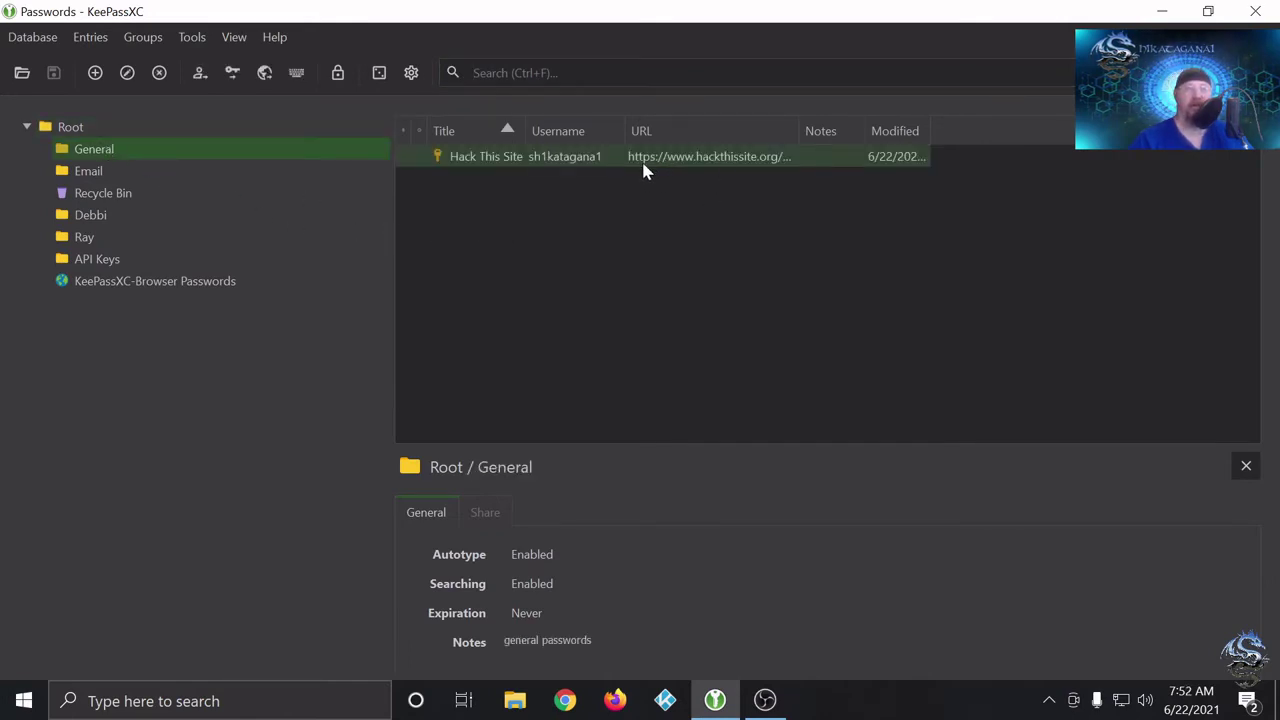
pyautogui.click(580, 160)
pyautogui.rightClick(580, 161)
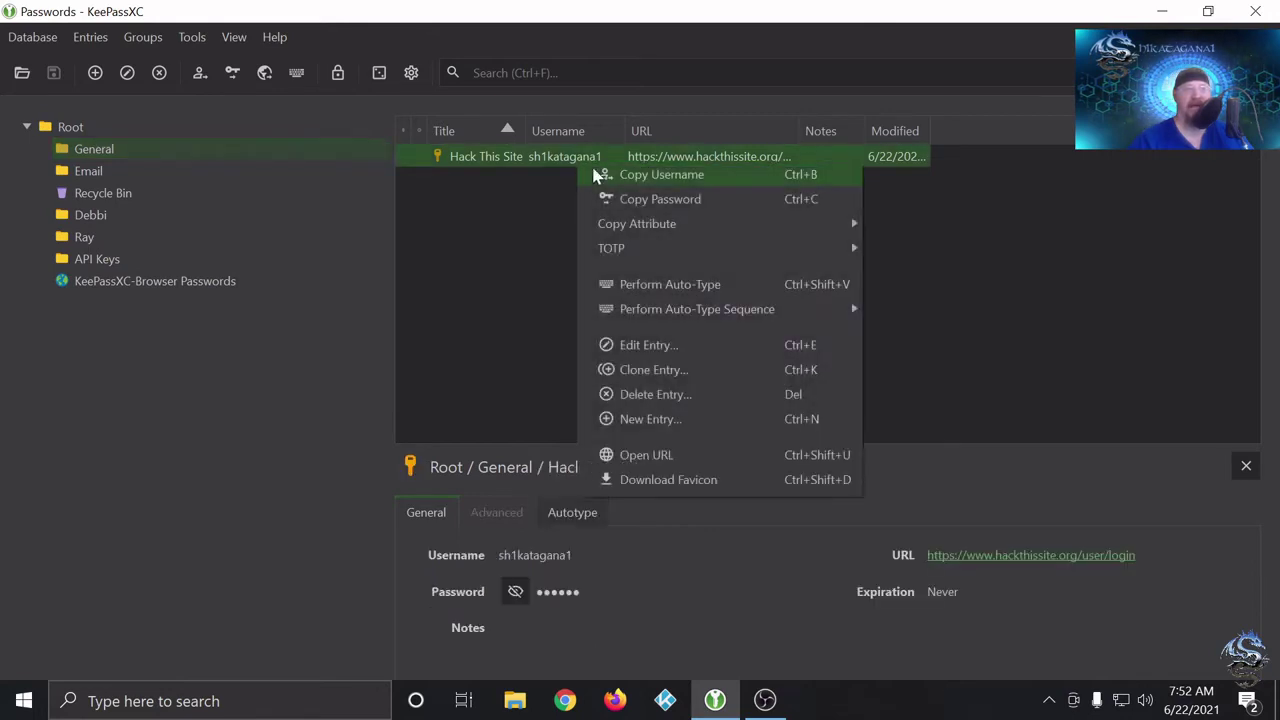
pyautogui.click(533, 285)
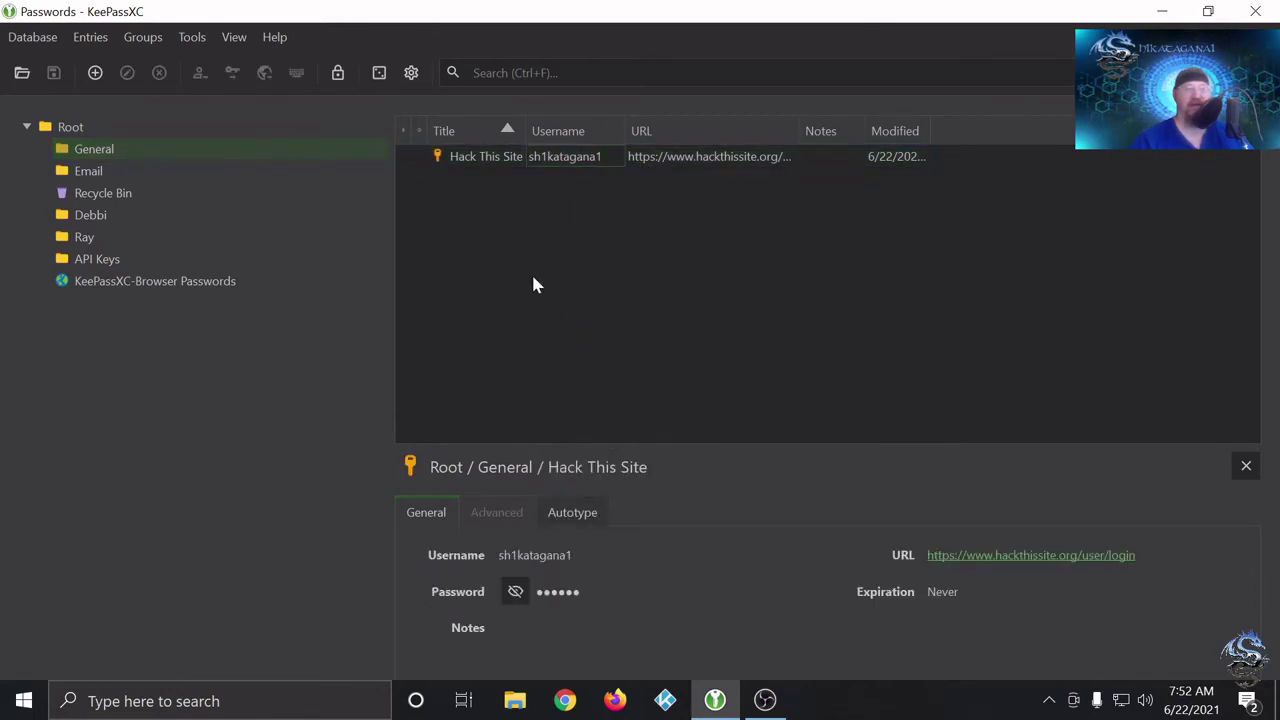
pyautogui.click(490, 160)
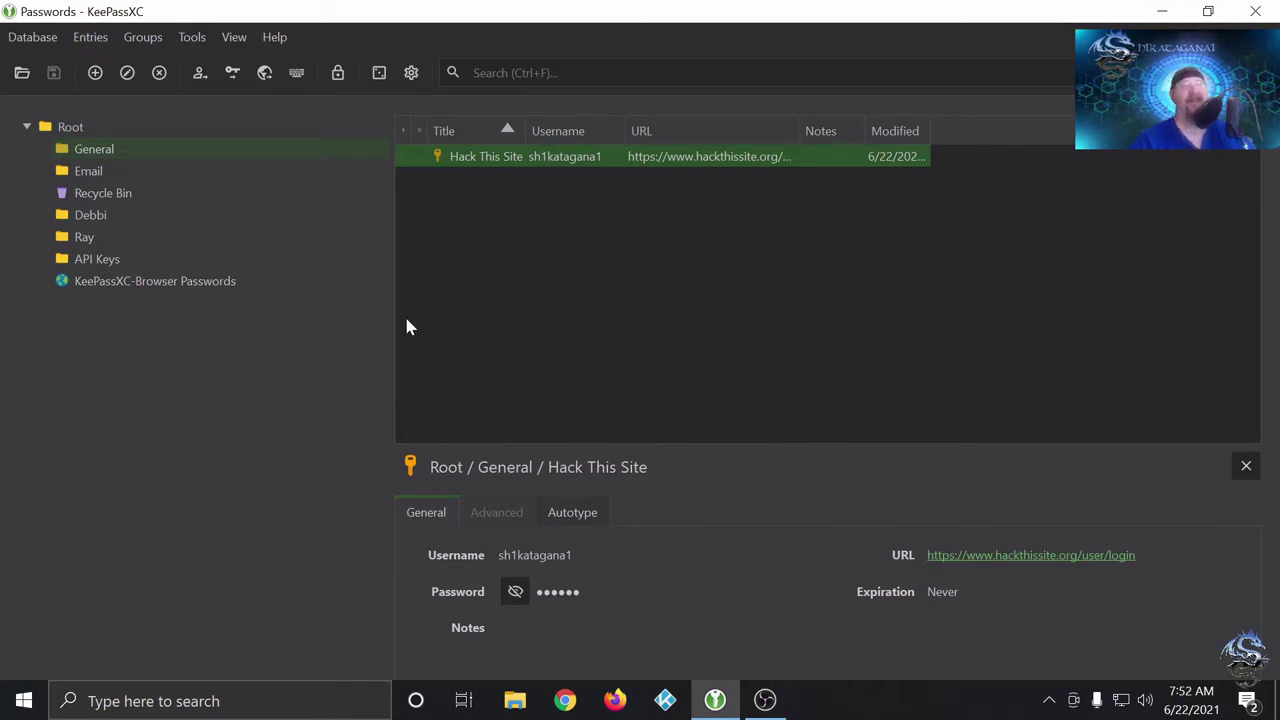
# - Review the Browser Integration and General pages of the application settings, and return to the password database
pyautogui.click(190, 36)
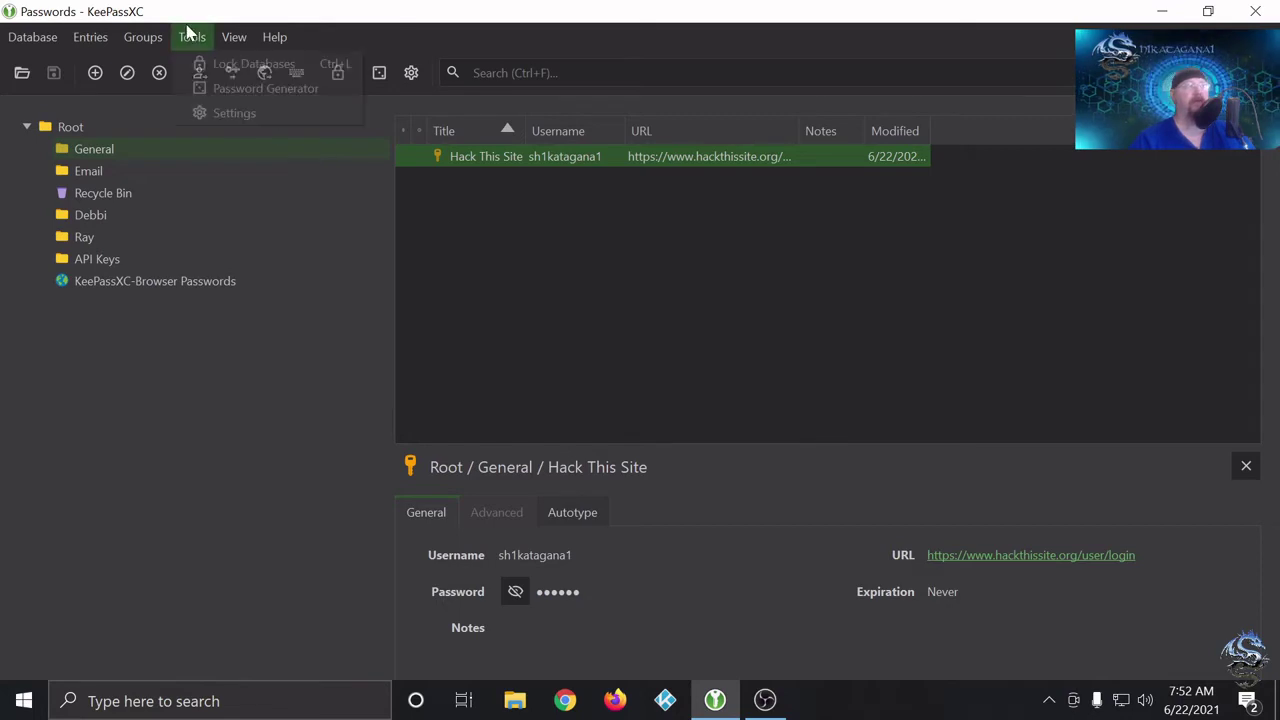
pyautogui.click(234, 113)
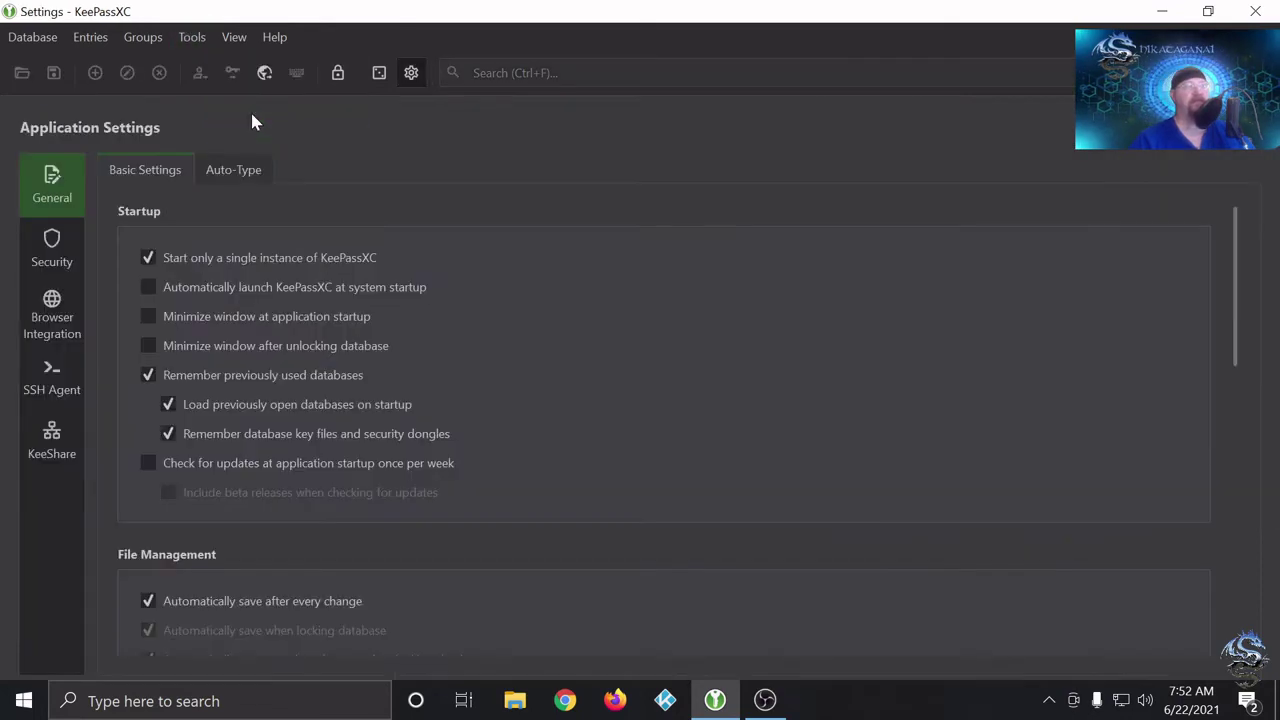
pyautogui.click(70, 332)
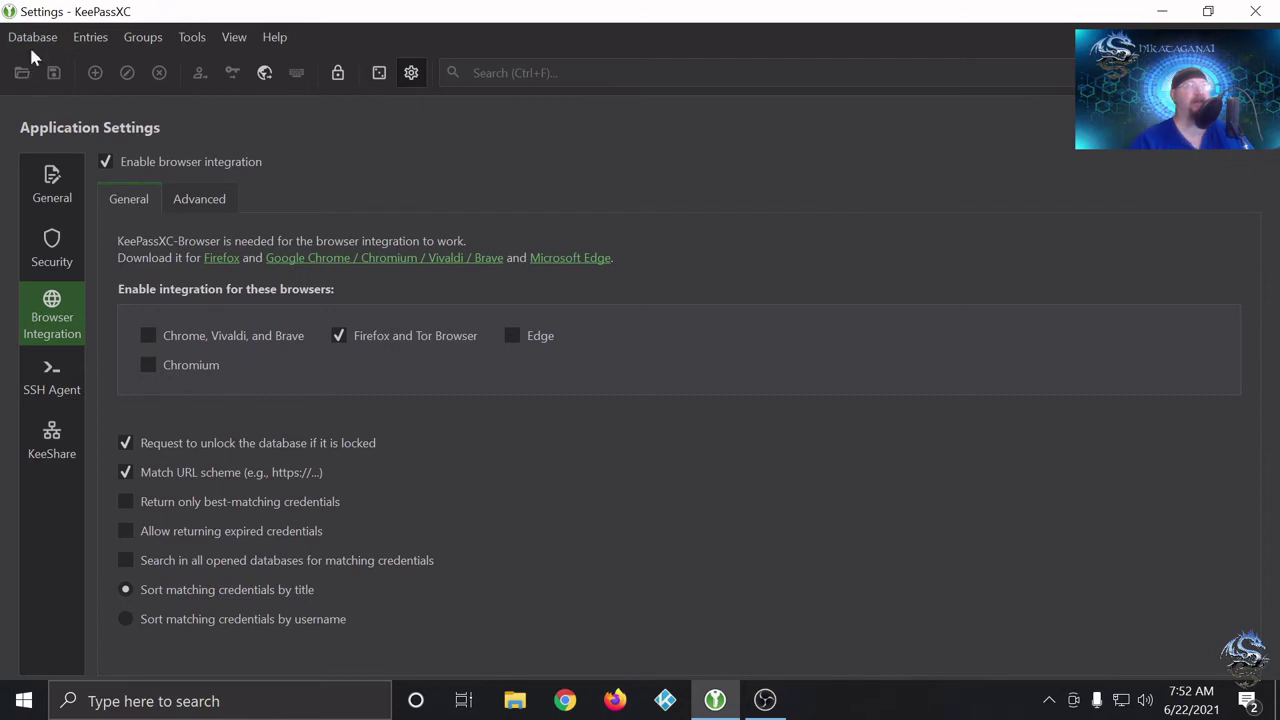
pyautogui.click(52, 182)
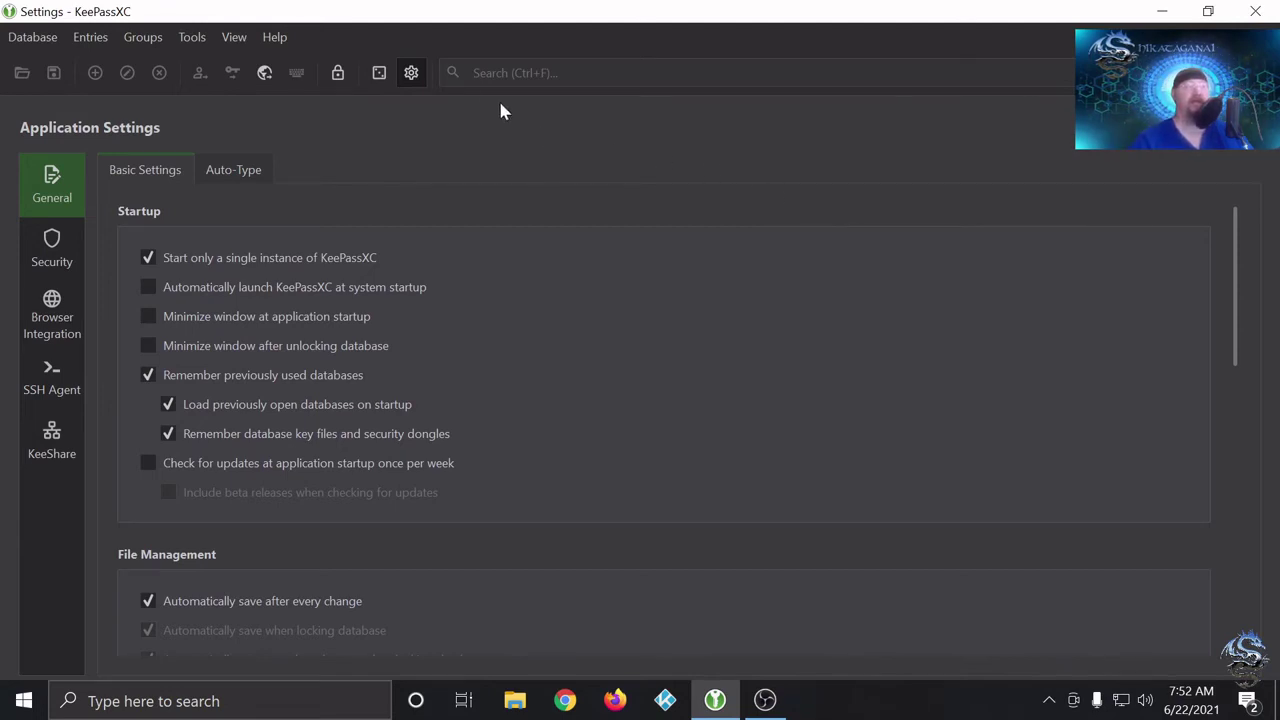
pyautogui.click(410, 72)
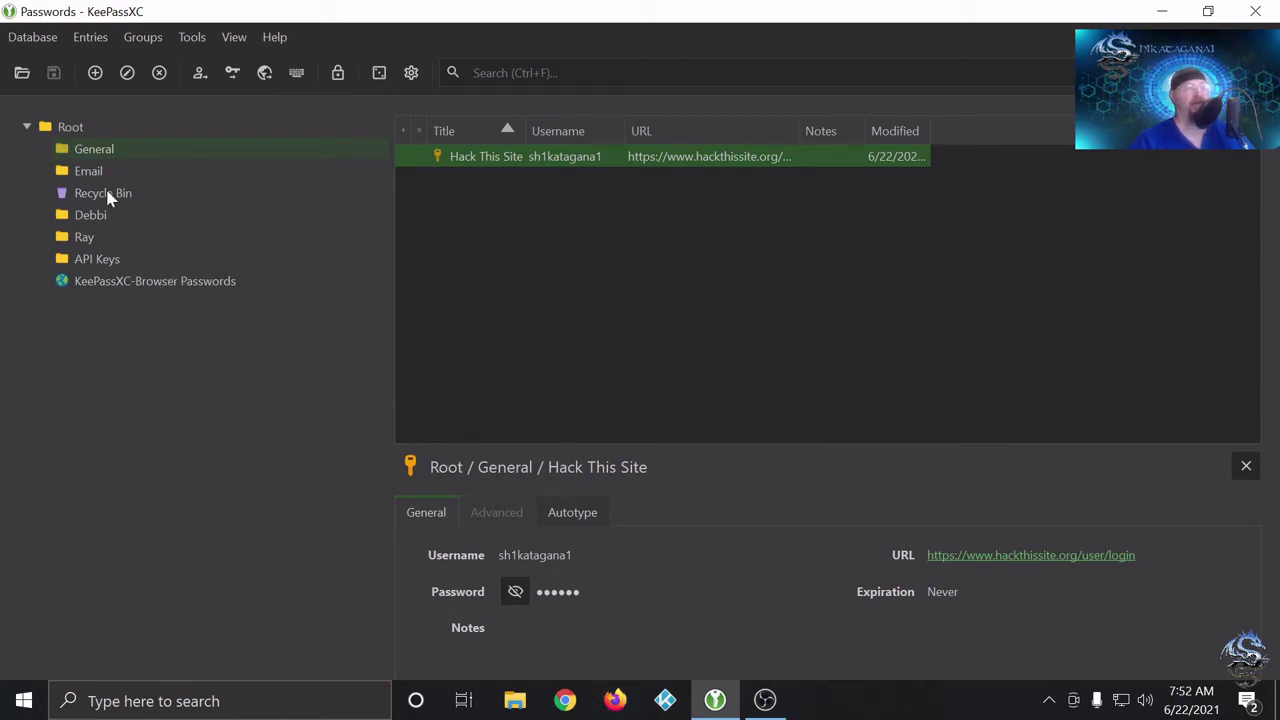
# - Open Firefox and check the KeePassXC-Browser extension's connection status against the open KeePassXC database
pyautogui.click(615, 700)
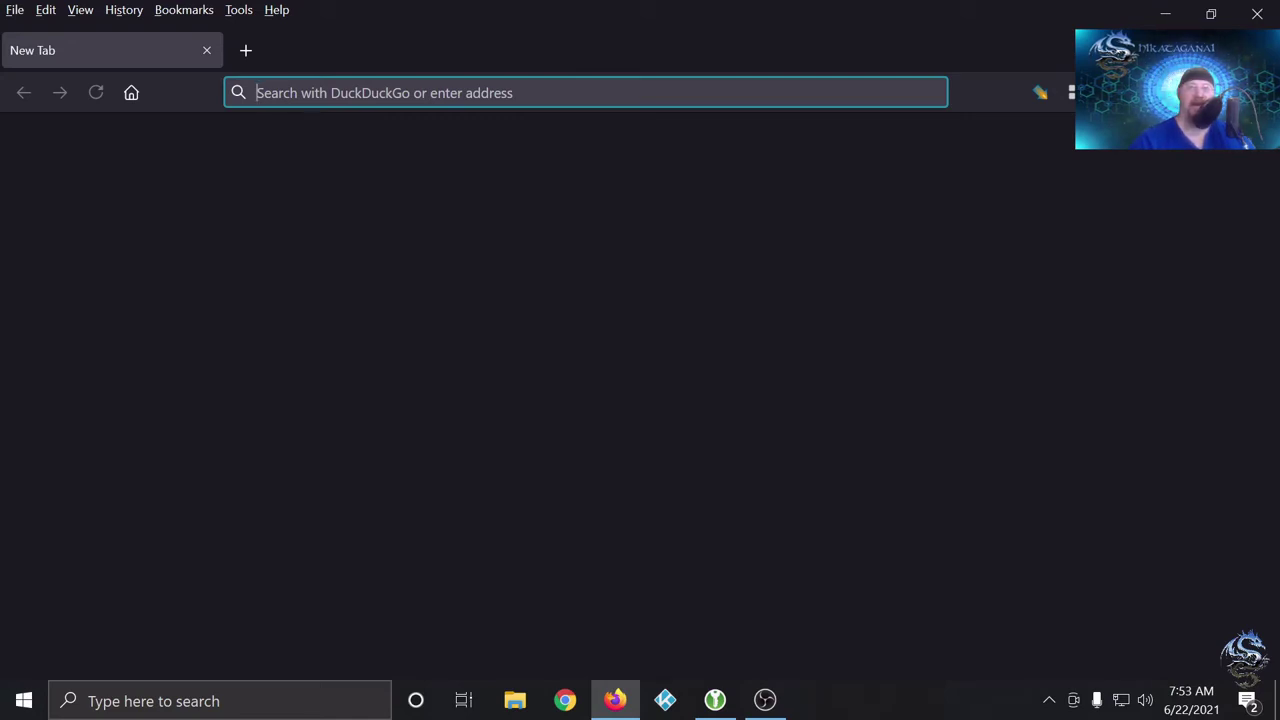
pyautogui.click(1095, 92)
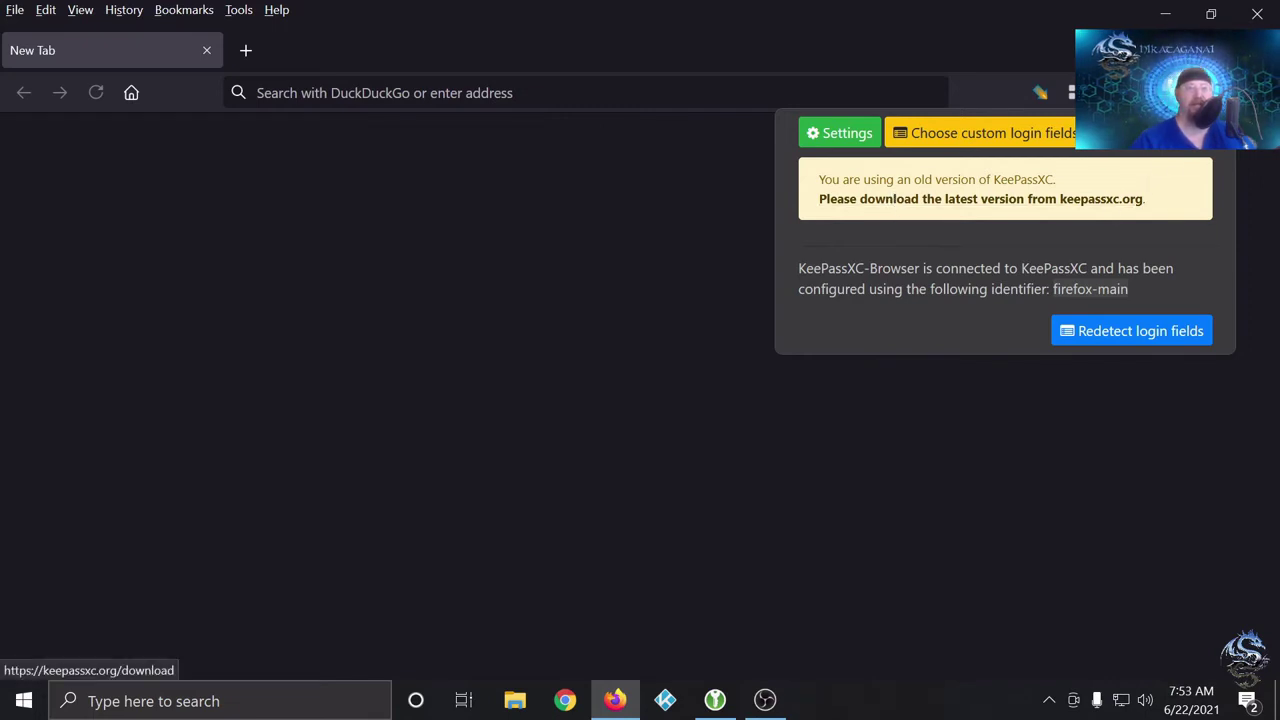
pyautogui.click(684, 233)
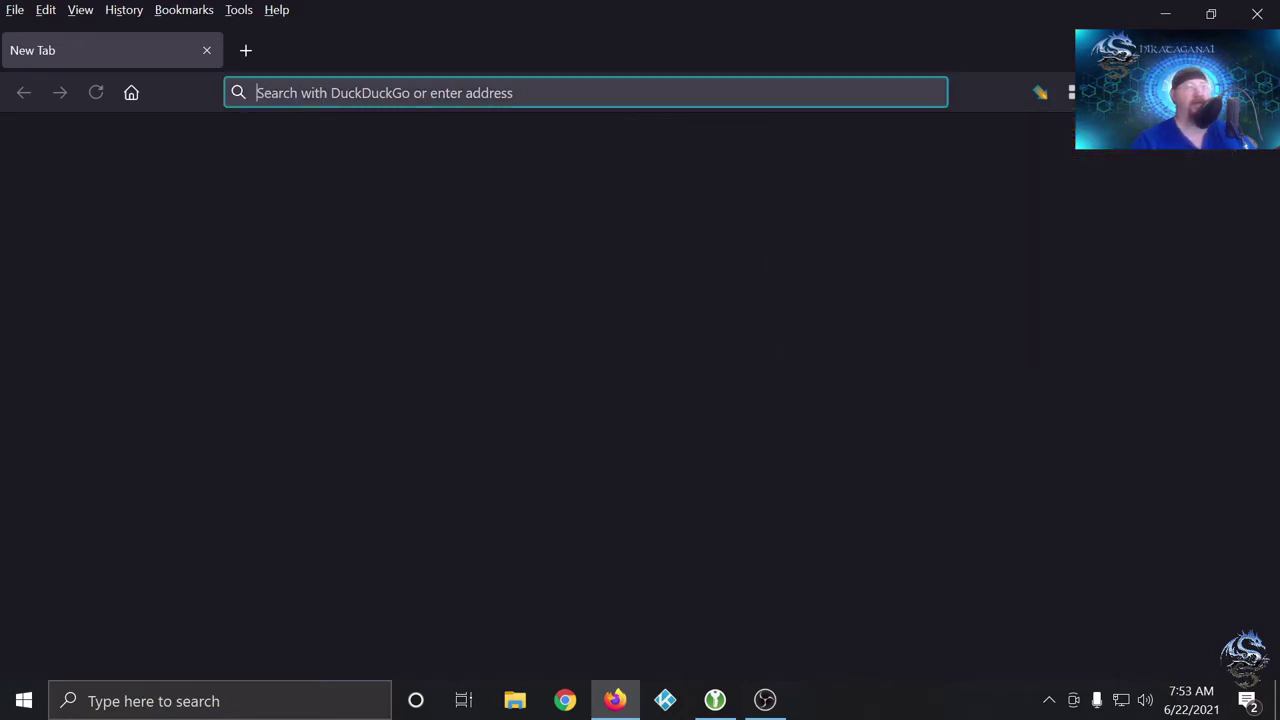
pyautogui.click(714, 699)
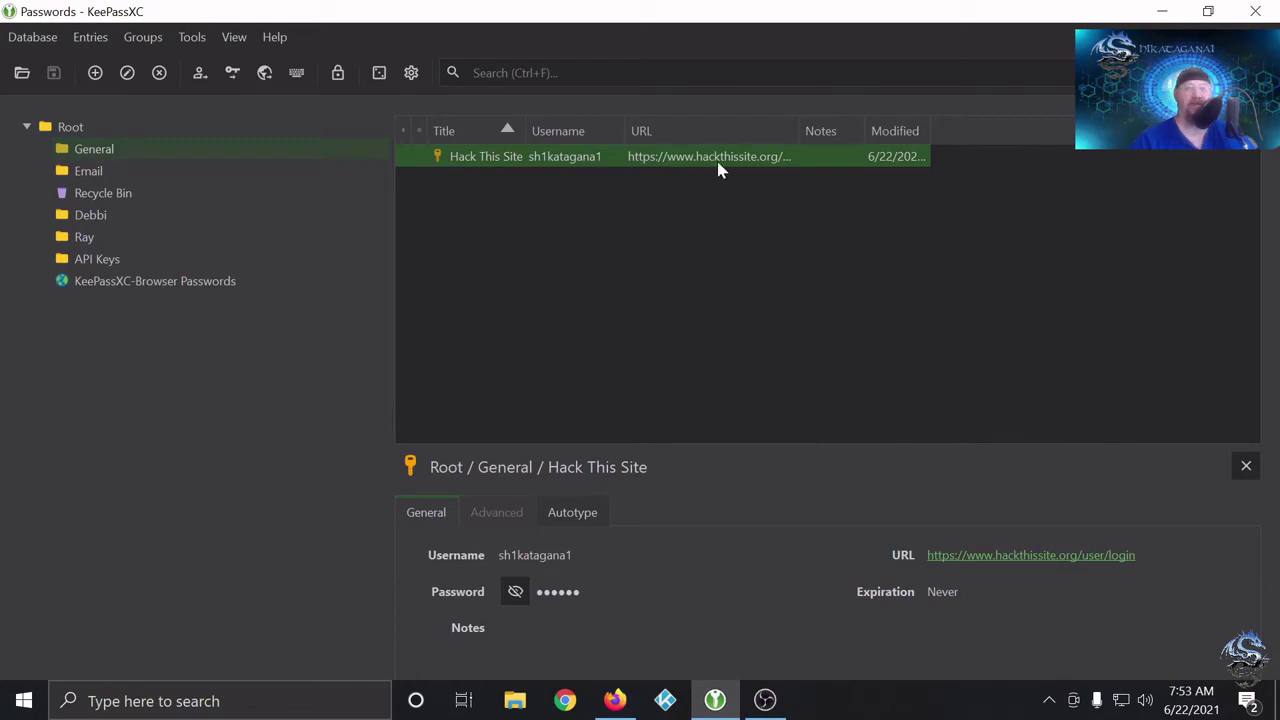
pyautogui.click(714, 699)
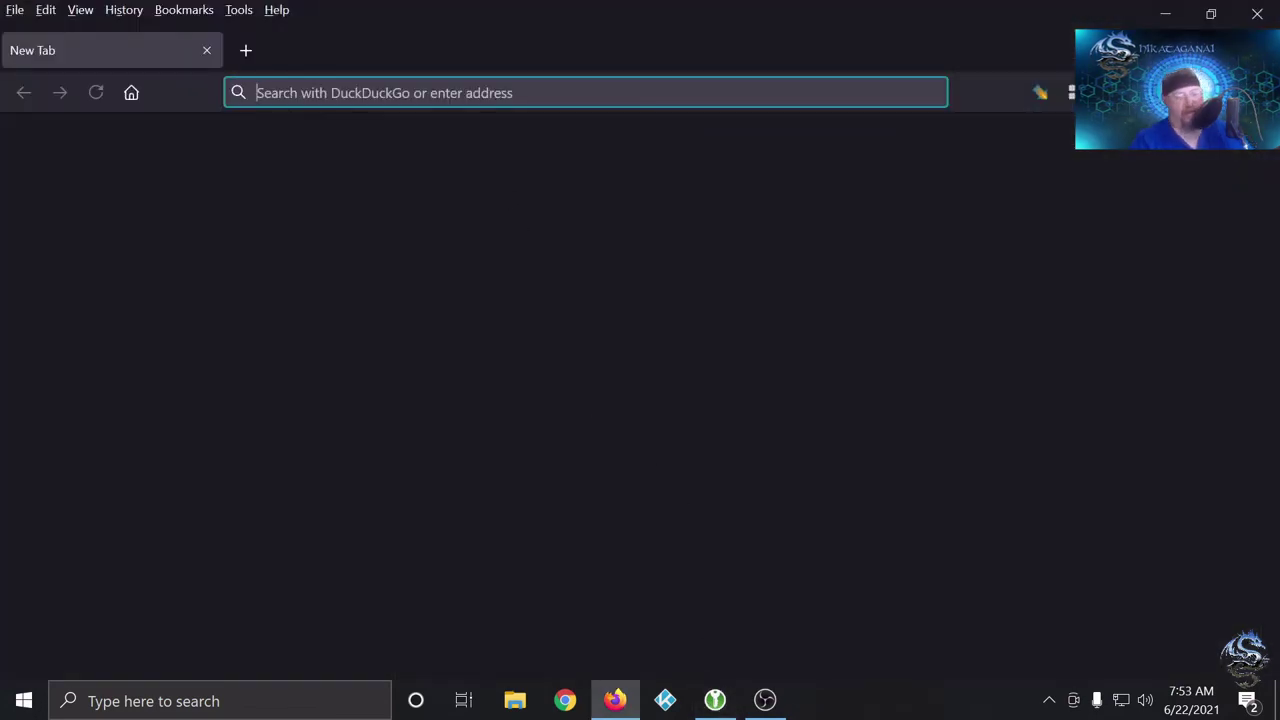
# - Go to hackthissite.org in Firefox
pyautogui.write('hackthis')
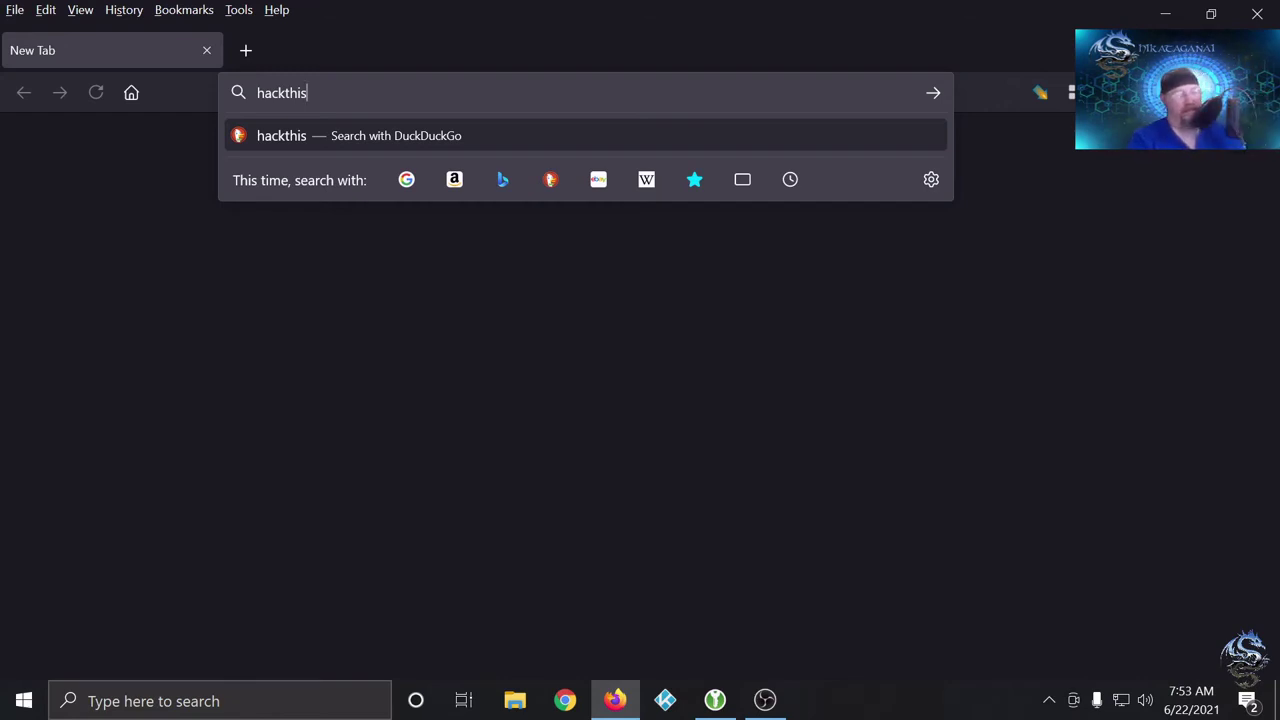
pyautogui.write('site')
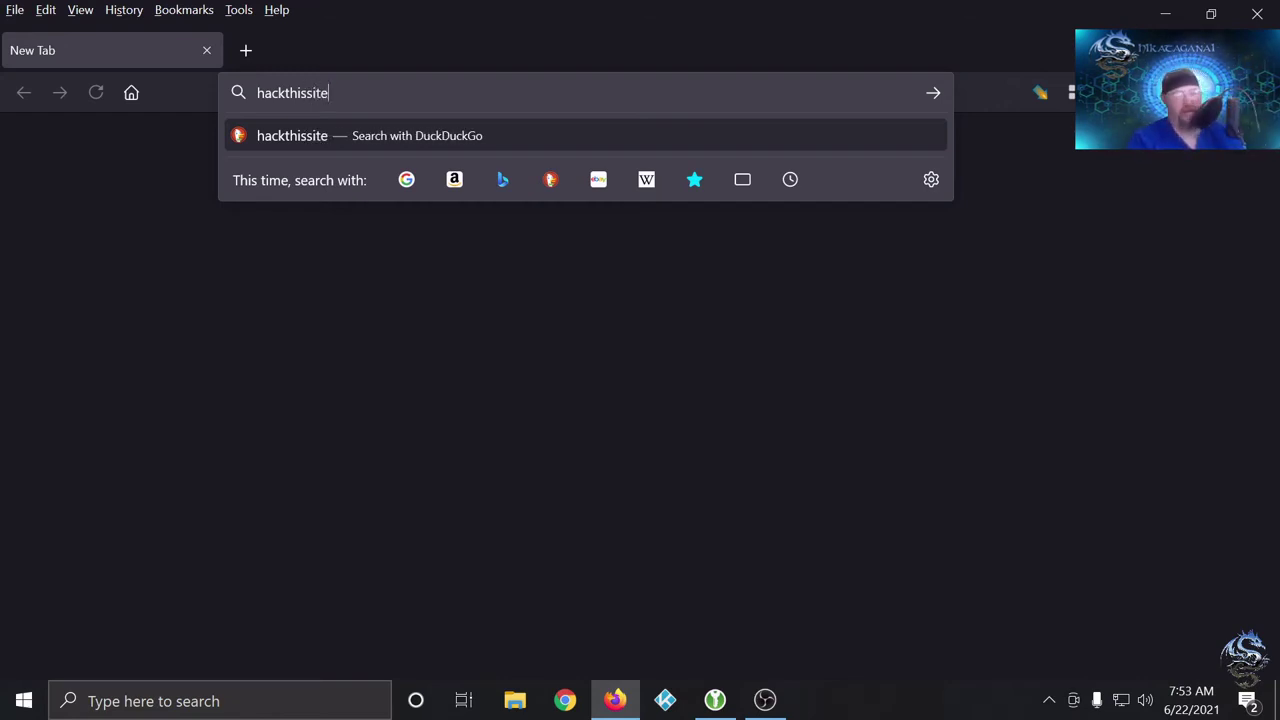
pyautogui.write('.org')
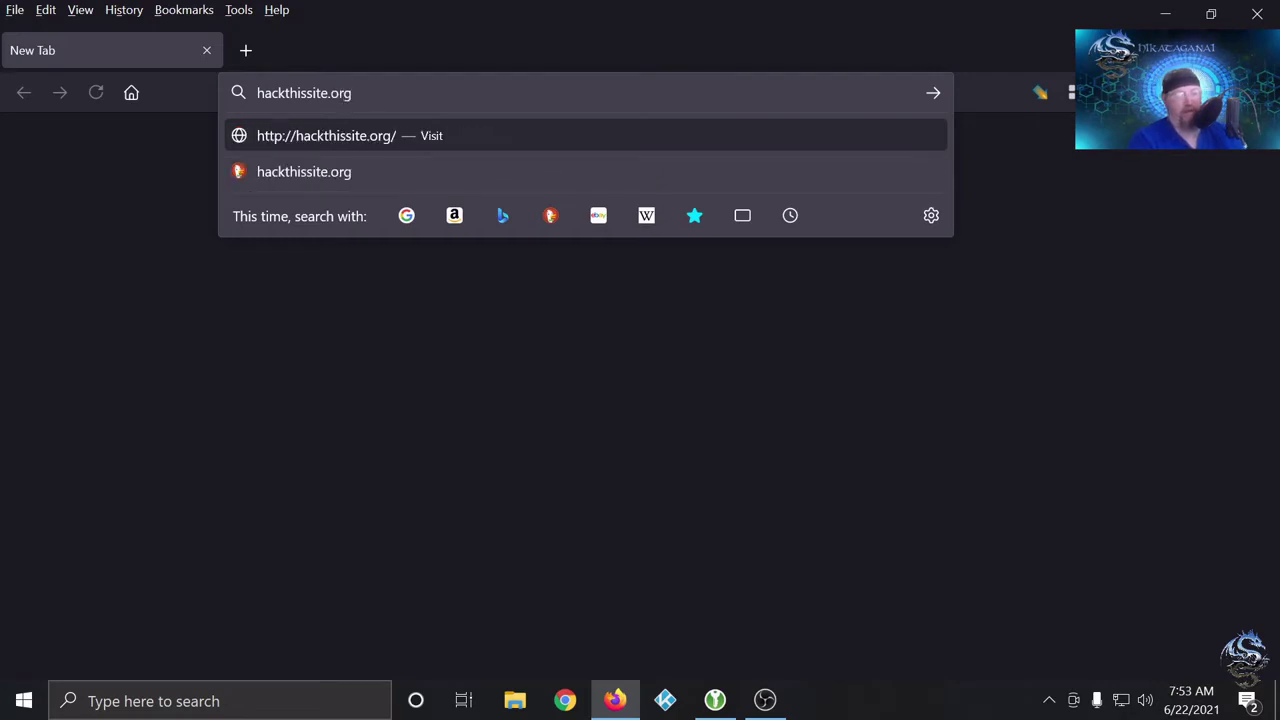
pyautogui.press('Return')
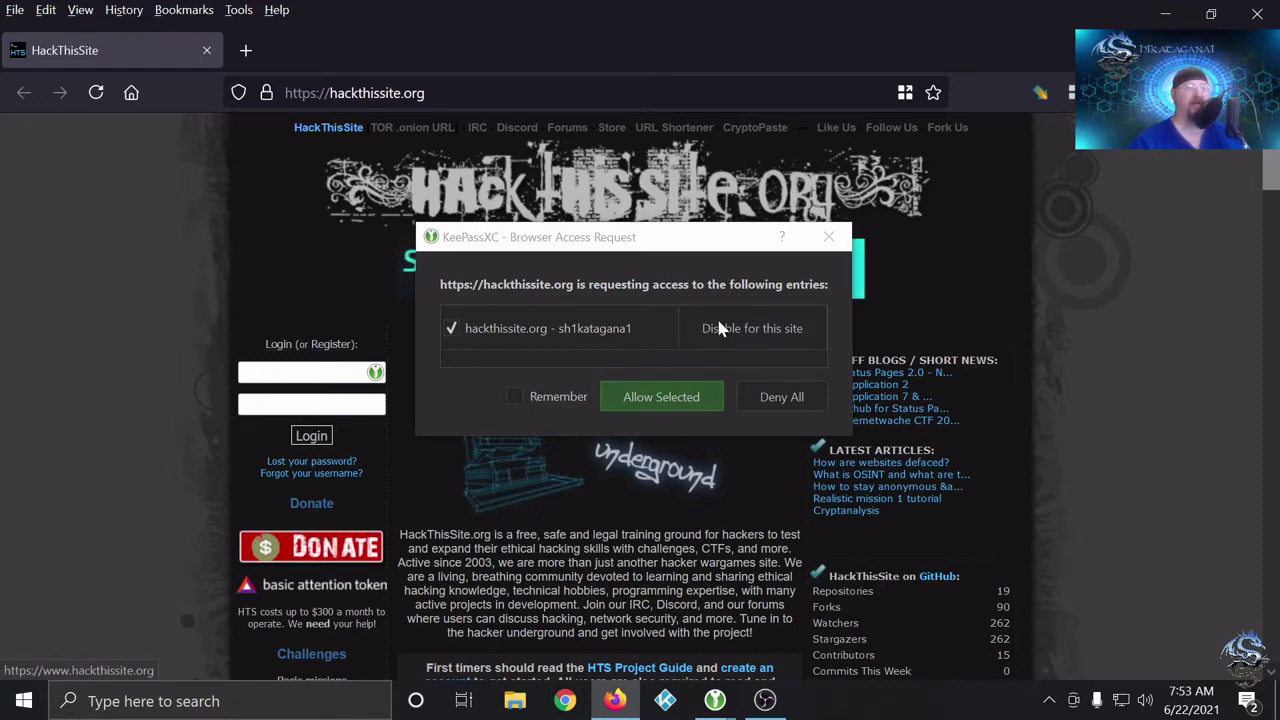
# - Allow hackthissite.org remembered access to its KeePassXC entry and fill the site's username and password fields from it
pyautogui.click(513, 397)
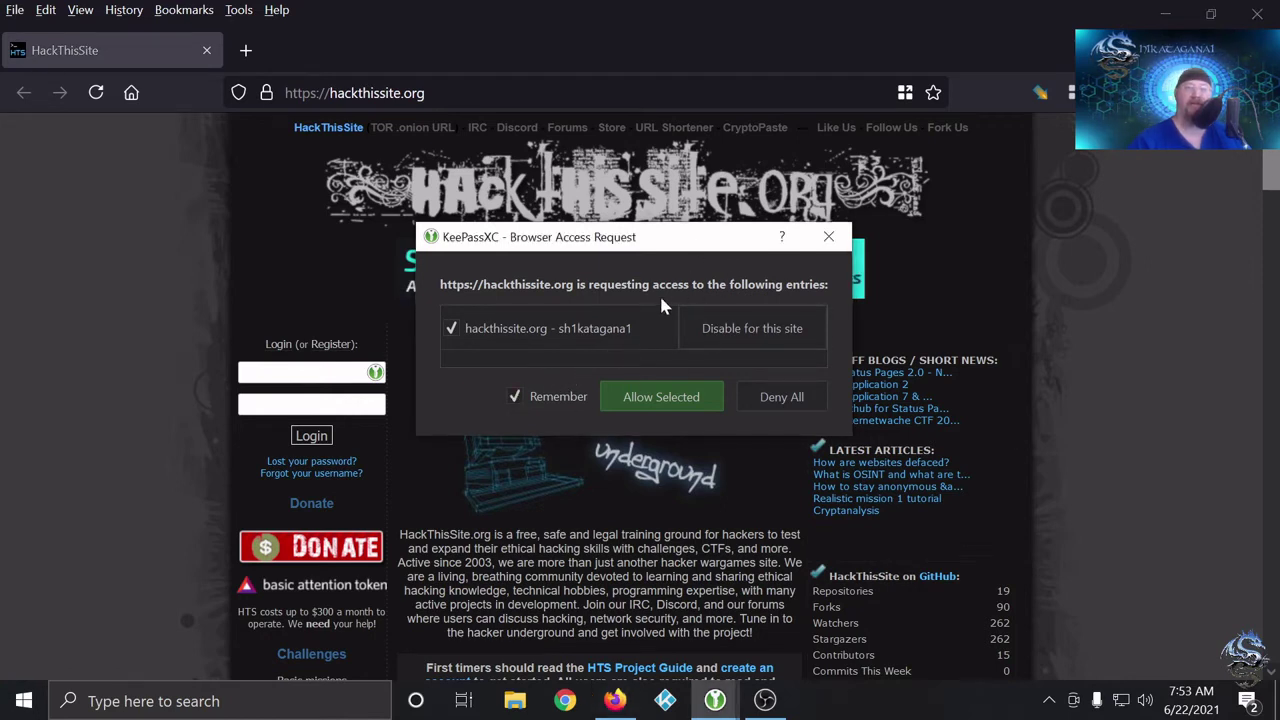
pyautogui.click(677, 401)
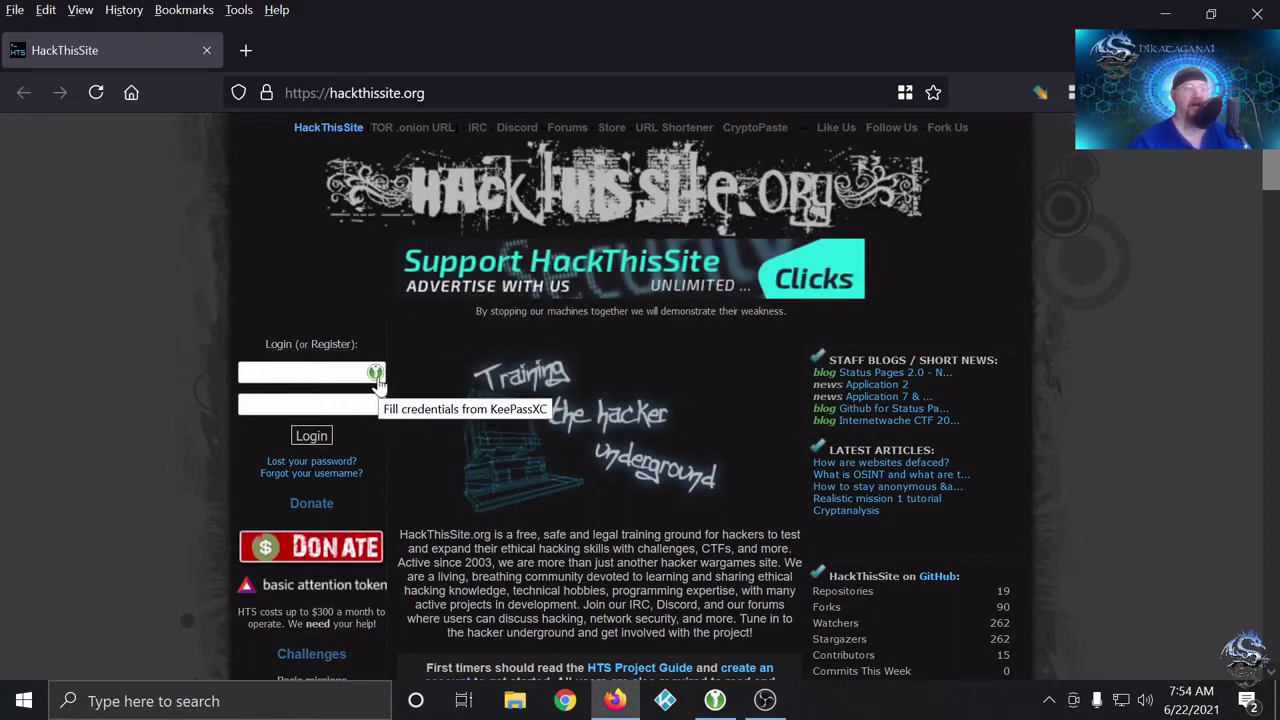
pyautogui.click(376, 376)
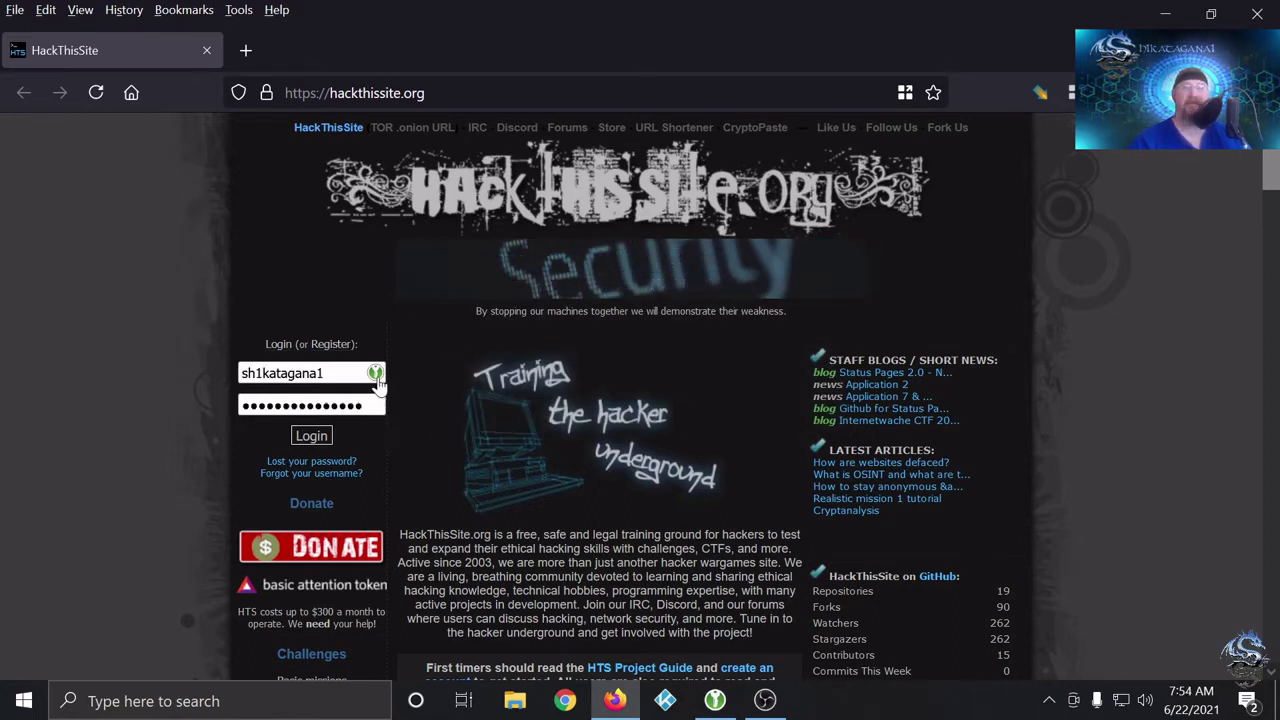
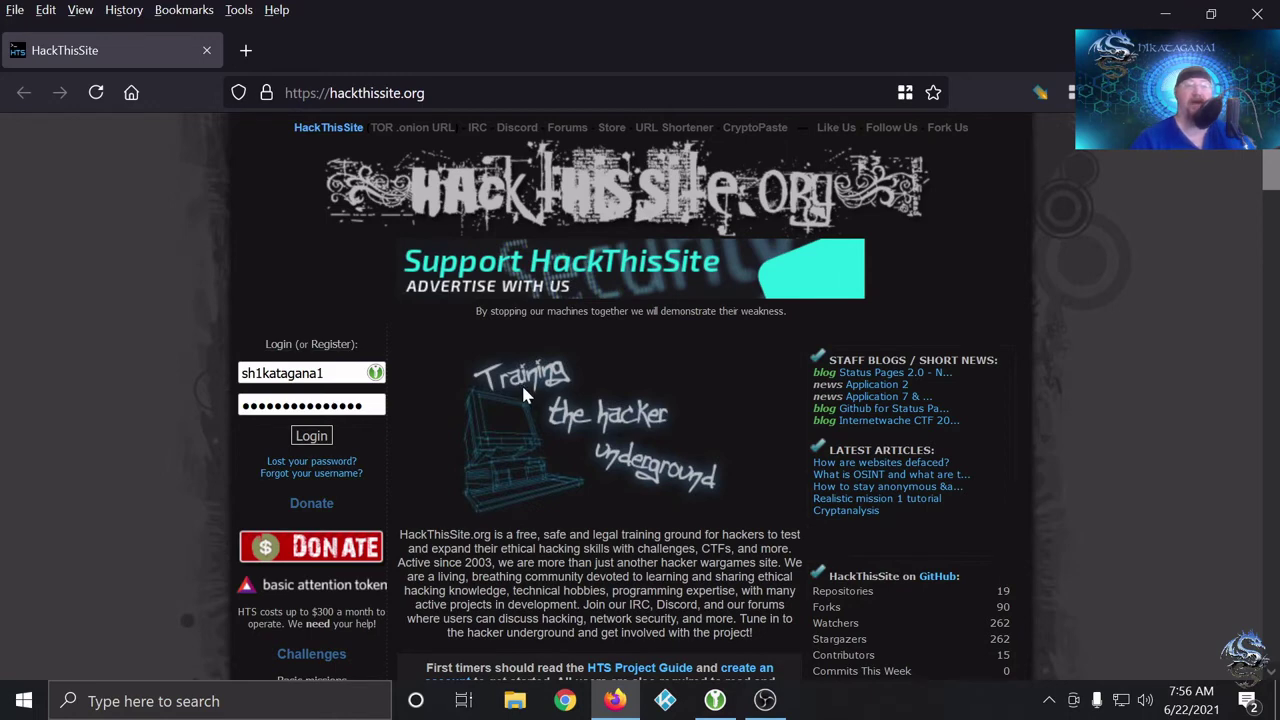
# - Check the KeePassXC database, and review the Logins and Passwords and Forms and Autofill options in Firefox's Privacy & Security settings
pyautogui.click(710, 706)
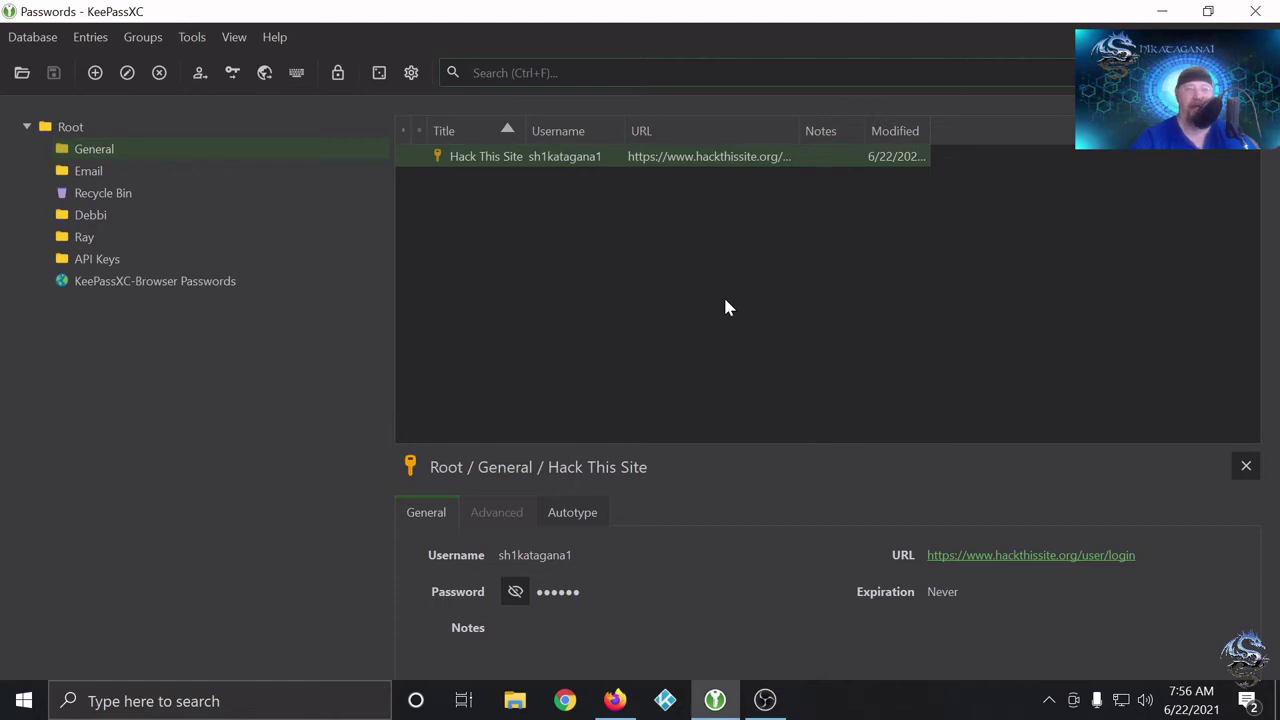
pyautogui.click(614, 702)
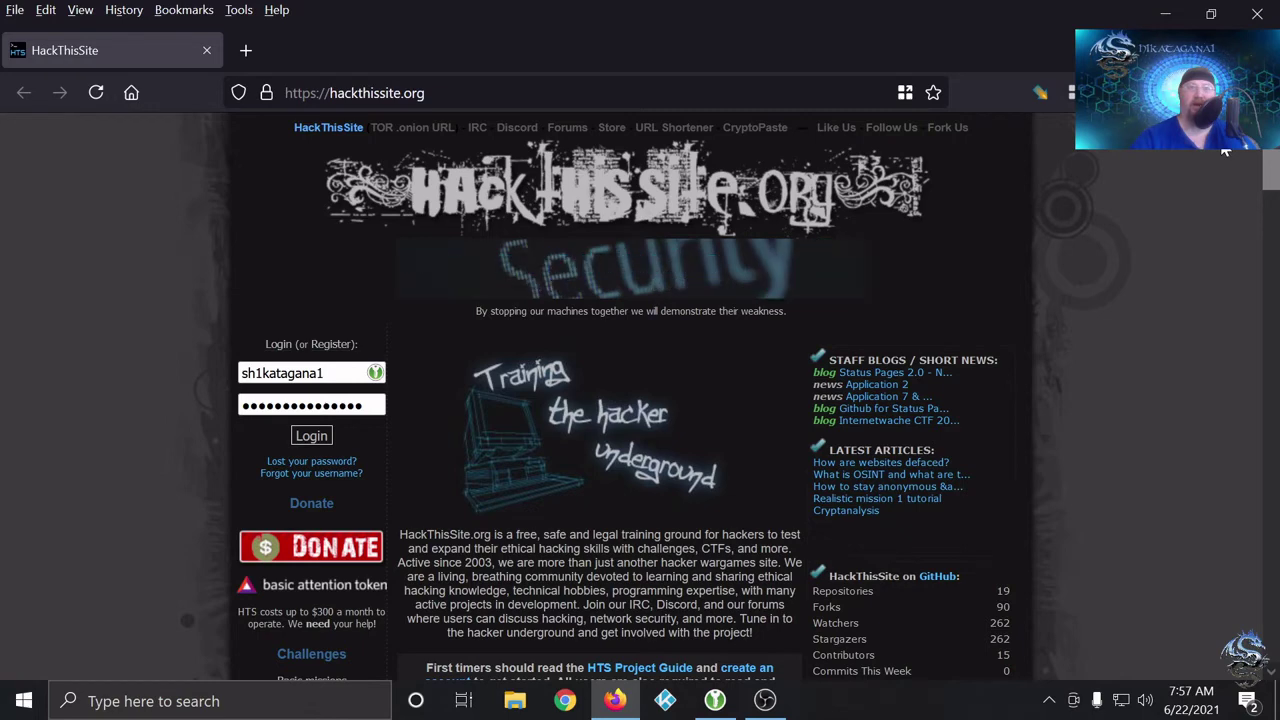
pyautogui.click(1257, 92)
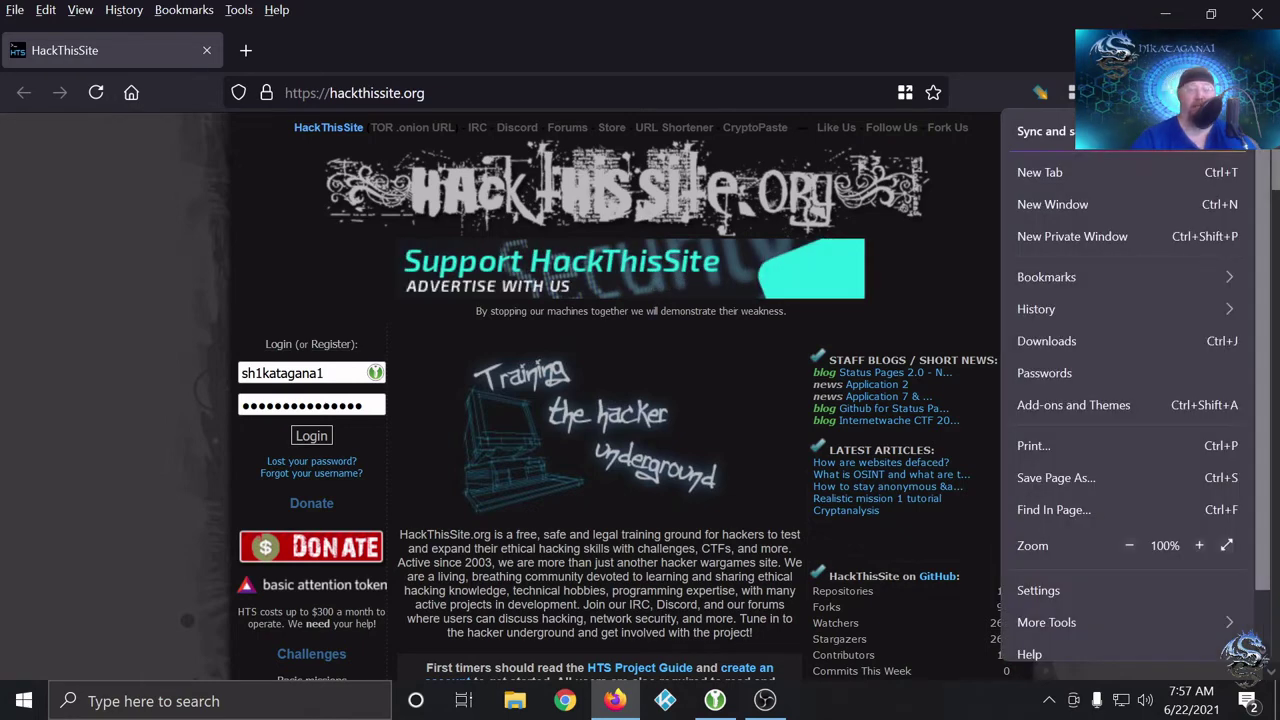
pyautogui.click(1036, 590)
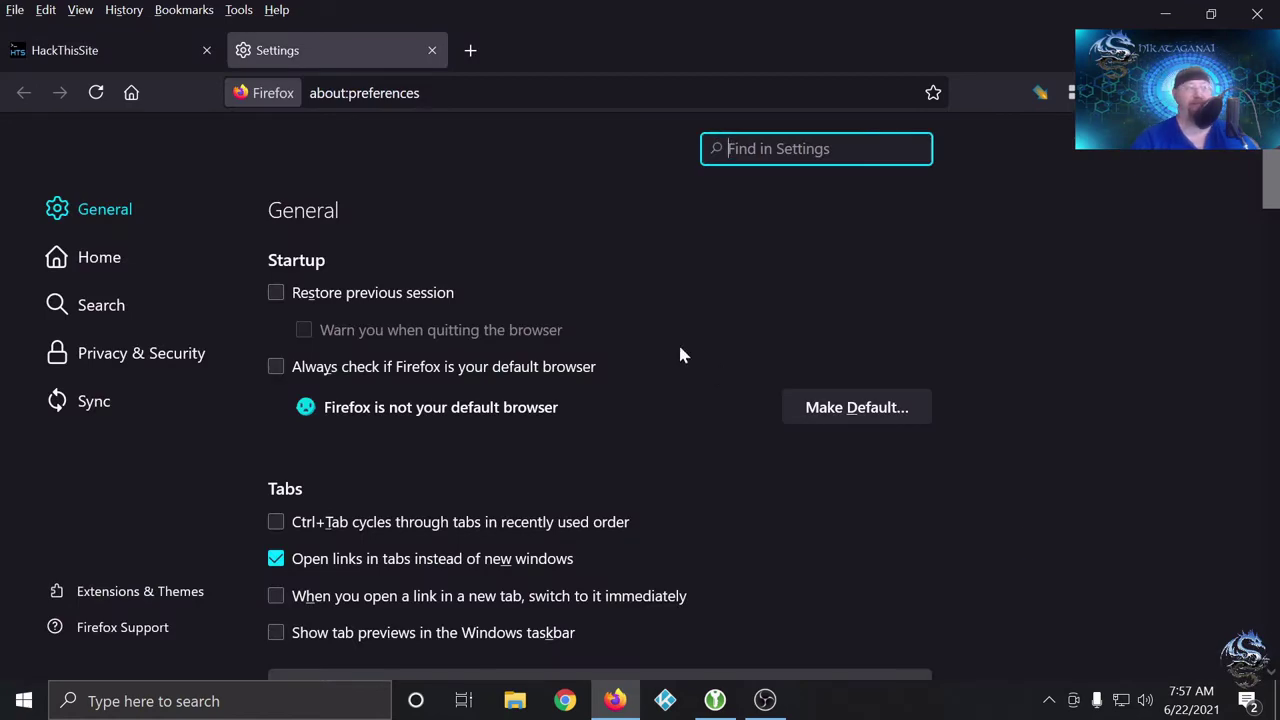
pyautogui.click(114, 353)
pyautogui.scroll(-10, 632, 350)
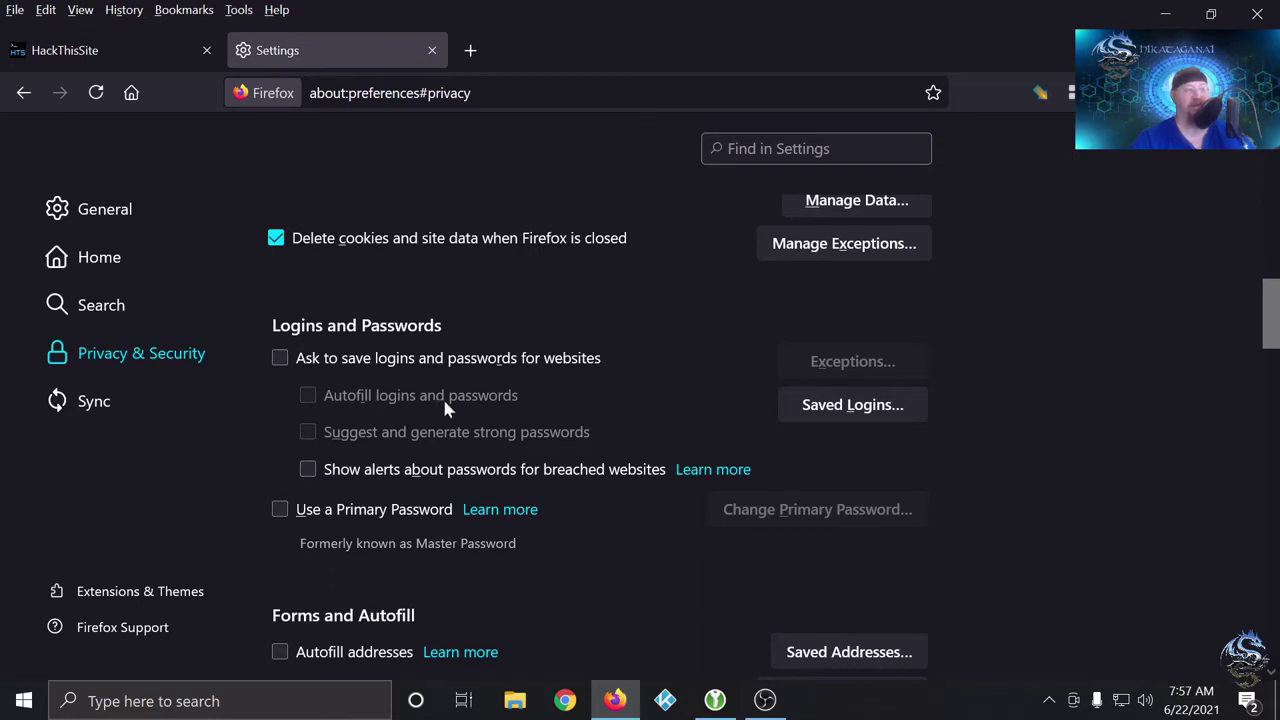
pyautogui.scroll(-2, 455, 402)
pyautogui.scroll(-2, 457, 405)
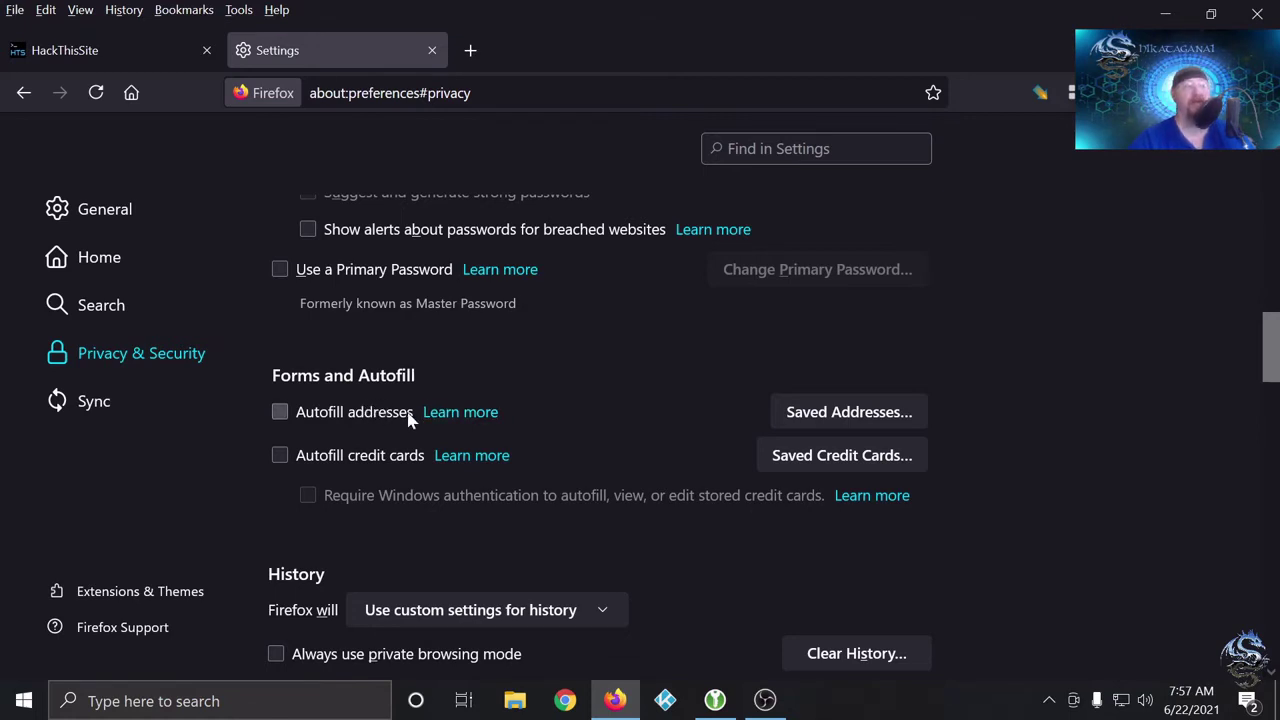
pyautogui.scroll(-2, 410, 418)
pyautogui.scroll(-1, 440, 380)
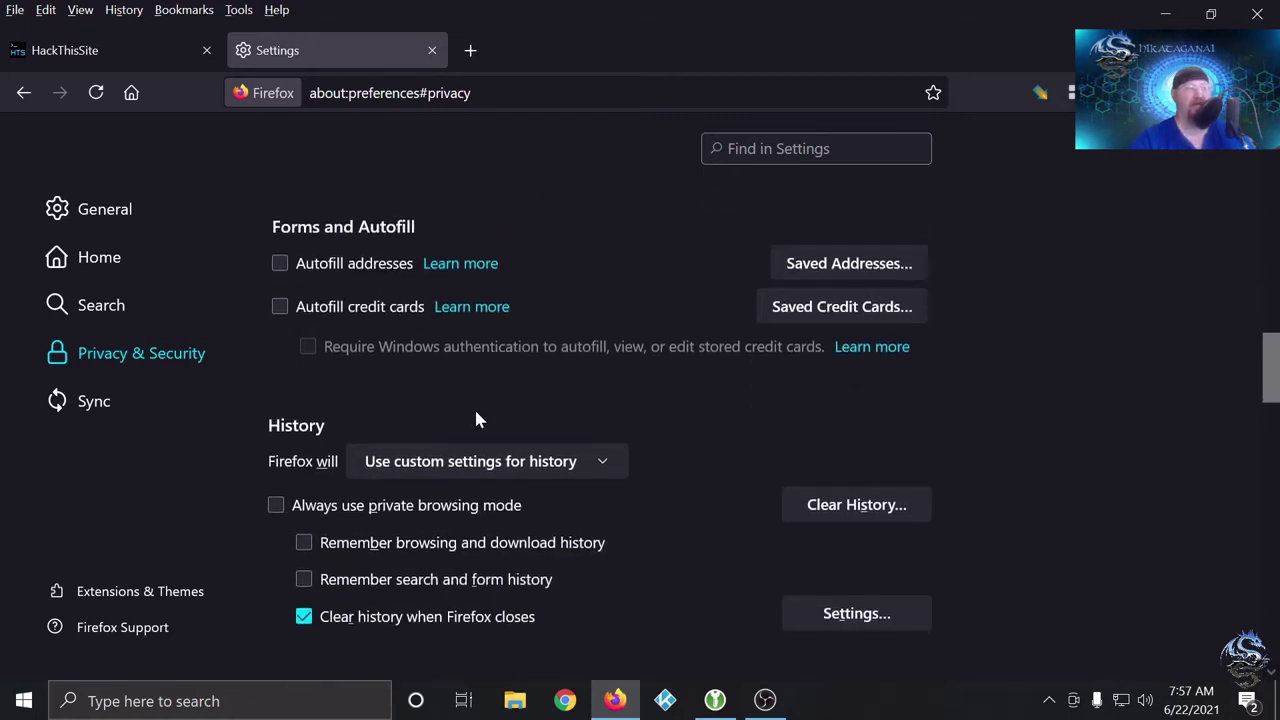
# - Review the History section's mode choices and the settings for what Firefox clears when it closes, without changing them
pyautogui.scroll(-4, 476, 418)
pyautogui.click(600, 252)
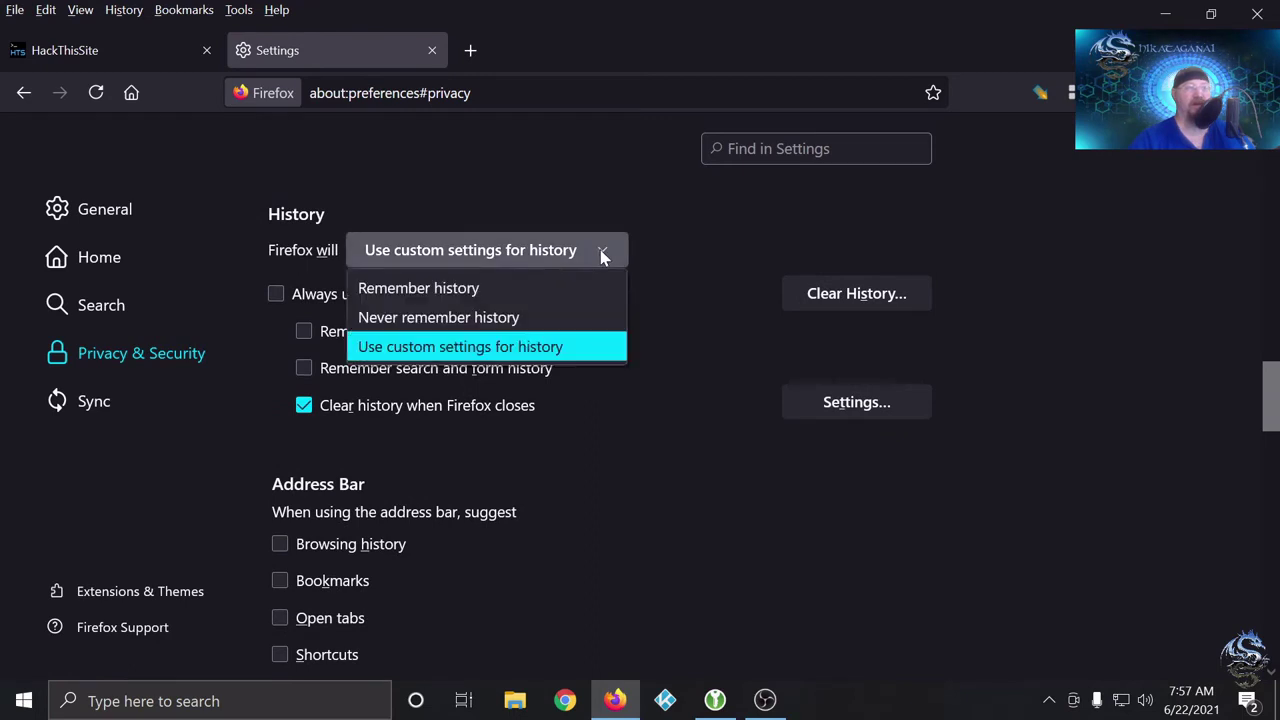
pyautogui.click(756, 263)
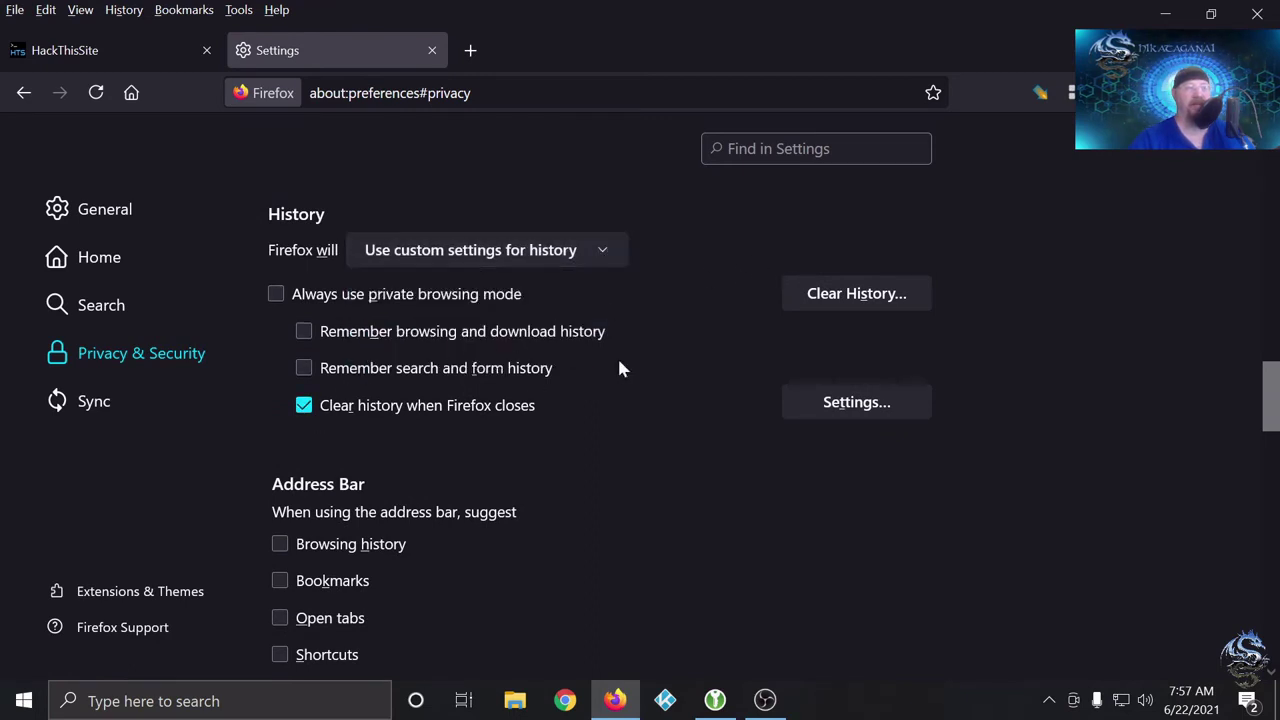
pyautogui.click(827, 405)
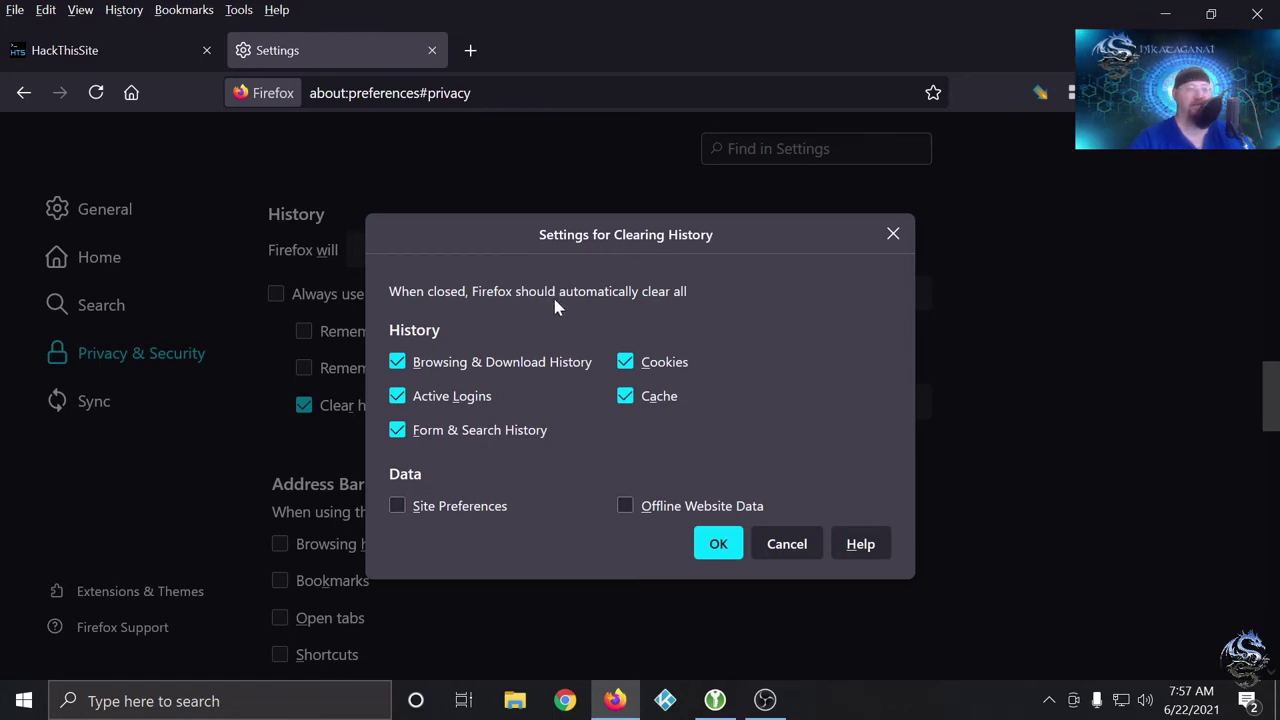
pyautogui.click(808, 545)
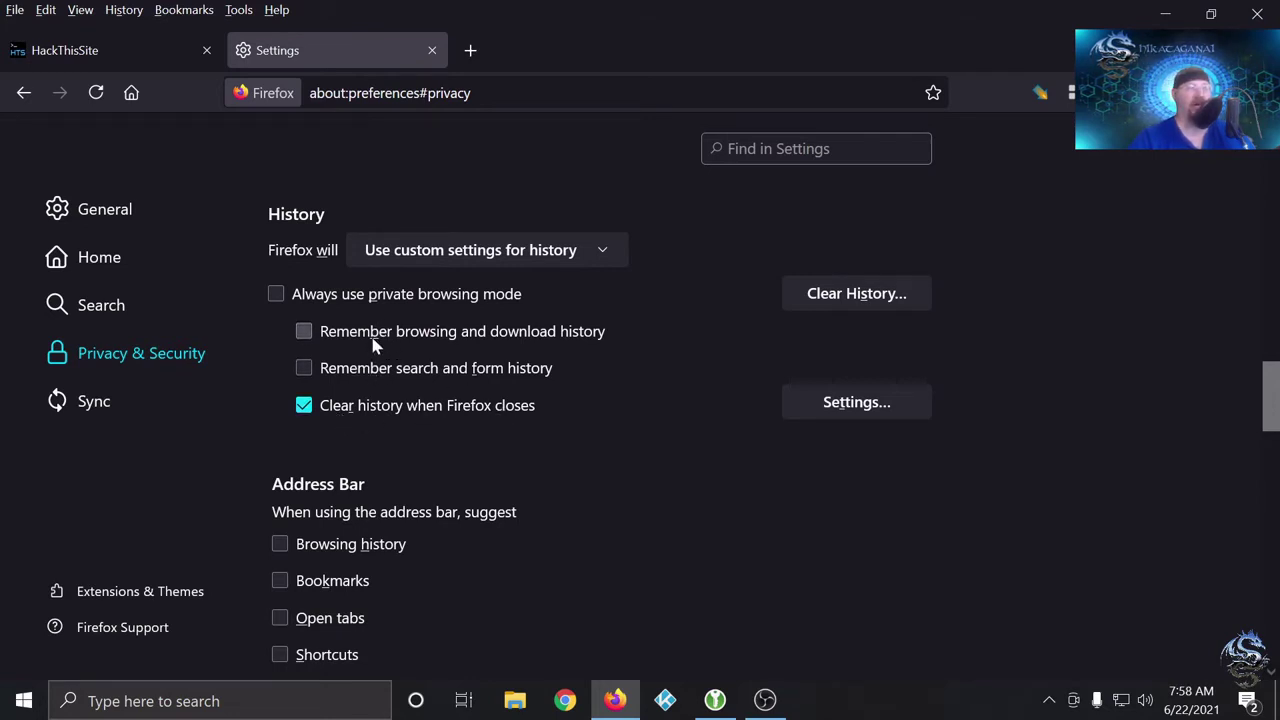
# - Review the Address Bar suggestion options and continue to the Permissions section
pyautogui.scroll(-3, 513, 380)
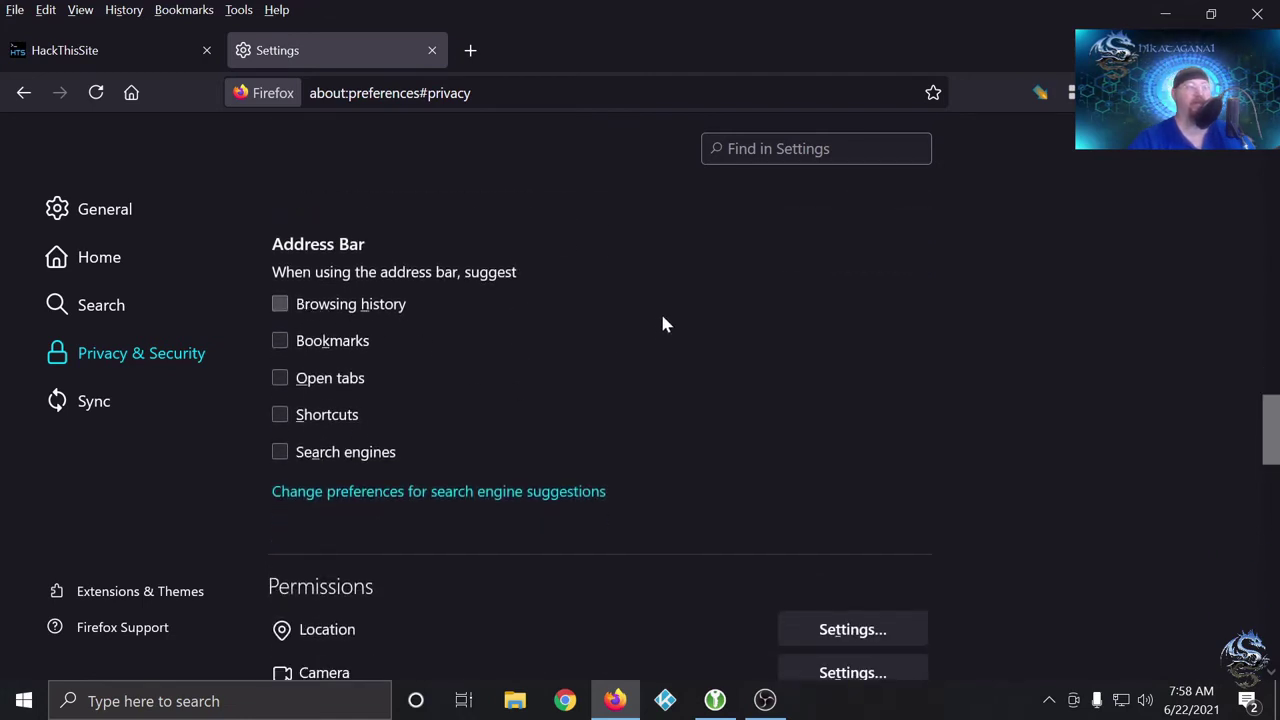
pyautogui.scroll(-4, 663, 323)
pyautogui.scroll(-2, 665, 323)
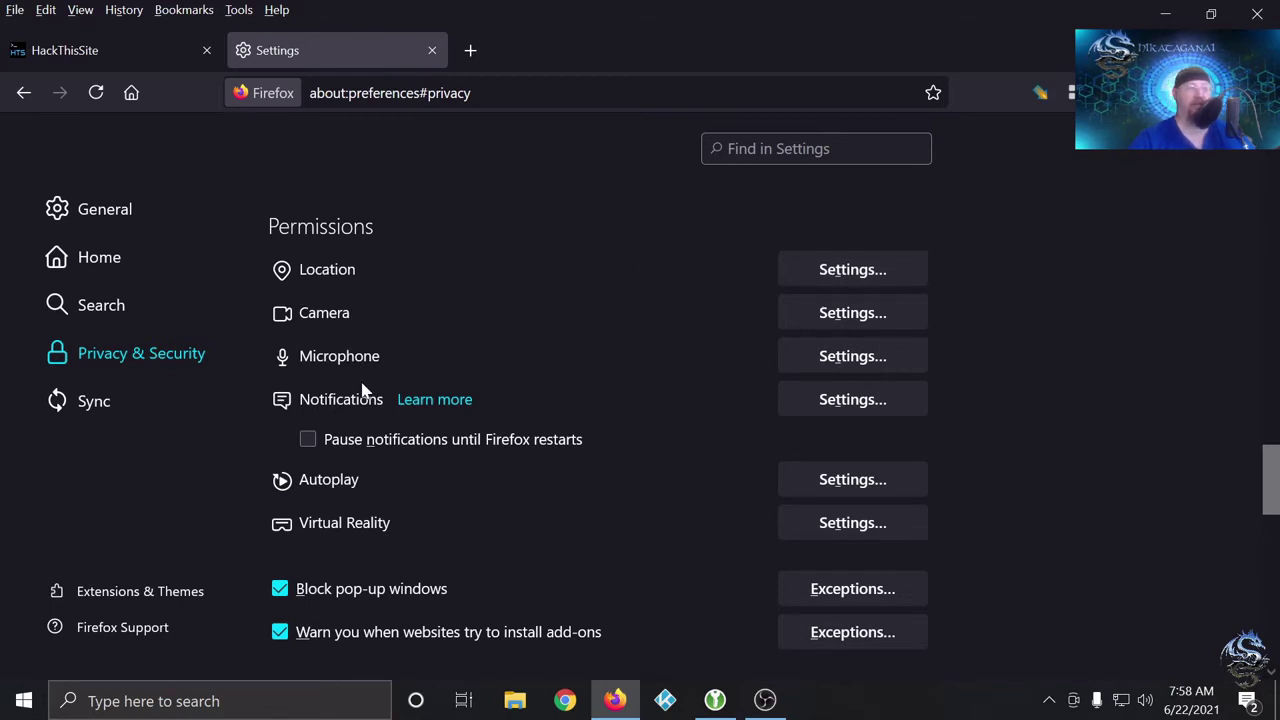
# - Review the Location, Camera, Microphone and Notifications permission settings without saving changes, and continue to Firefox Data Collection and Use
pyautogui.click(853, 270)
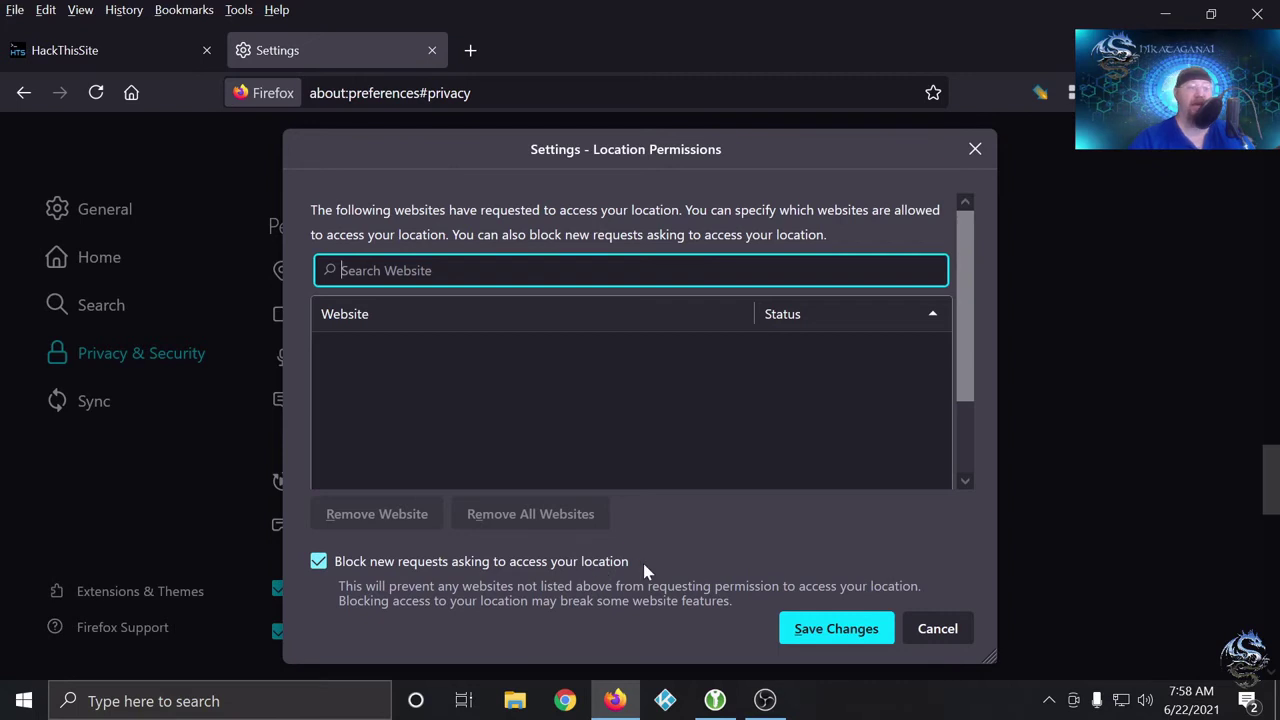
pyautogui.click(937, 628)
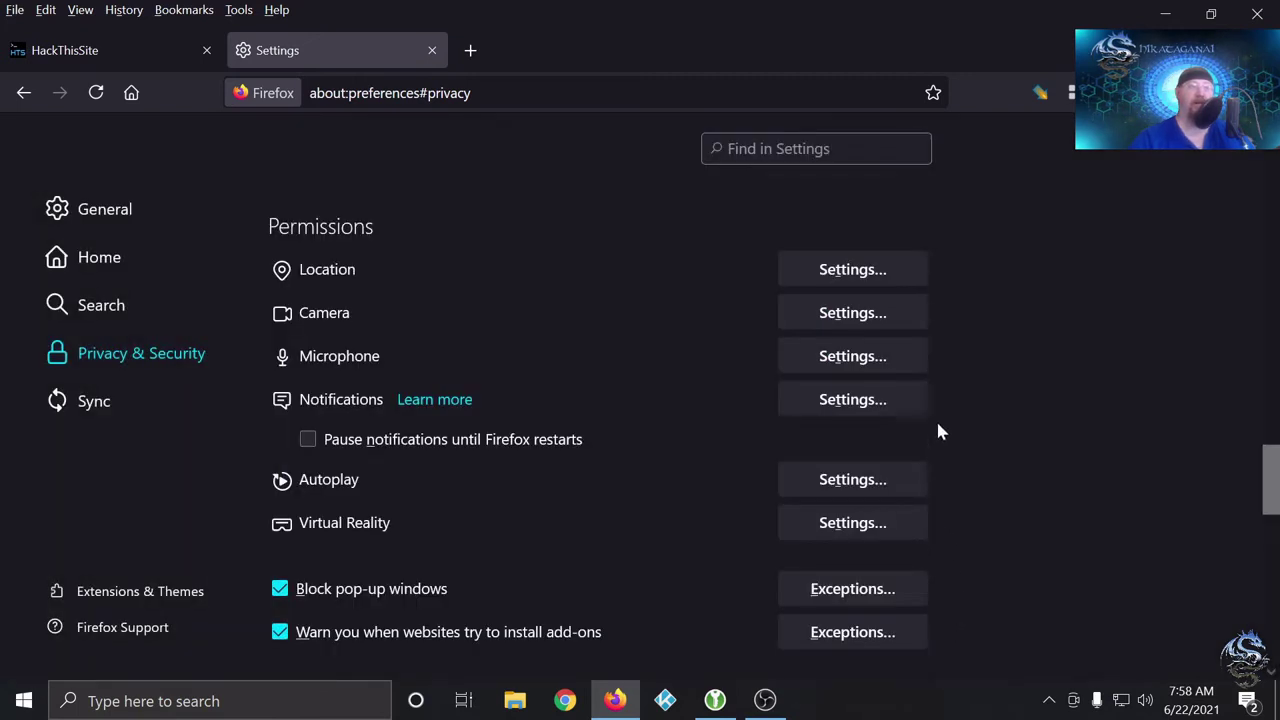
pyautogui.click(865, 323)
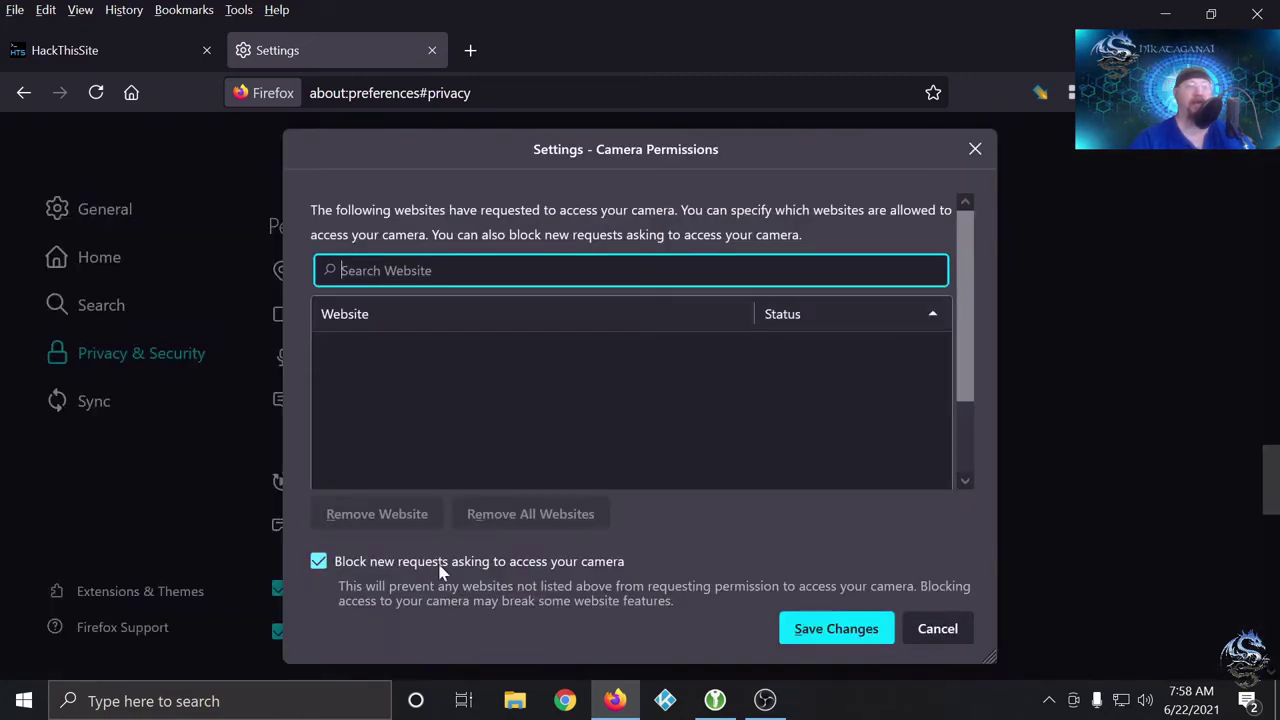
pyautogui.click(937, 628)
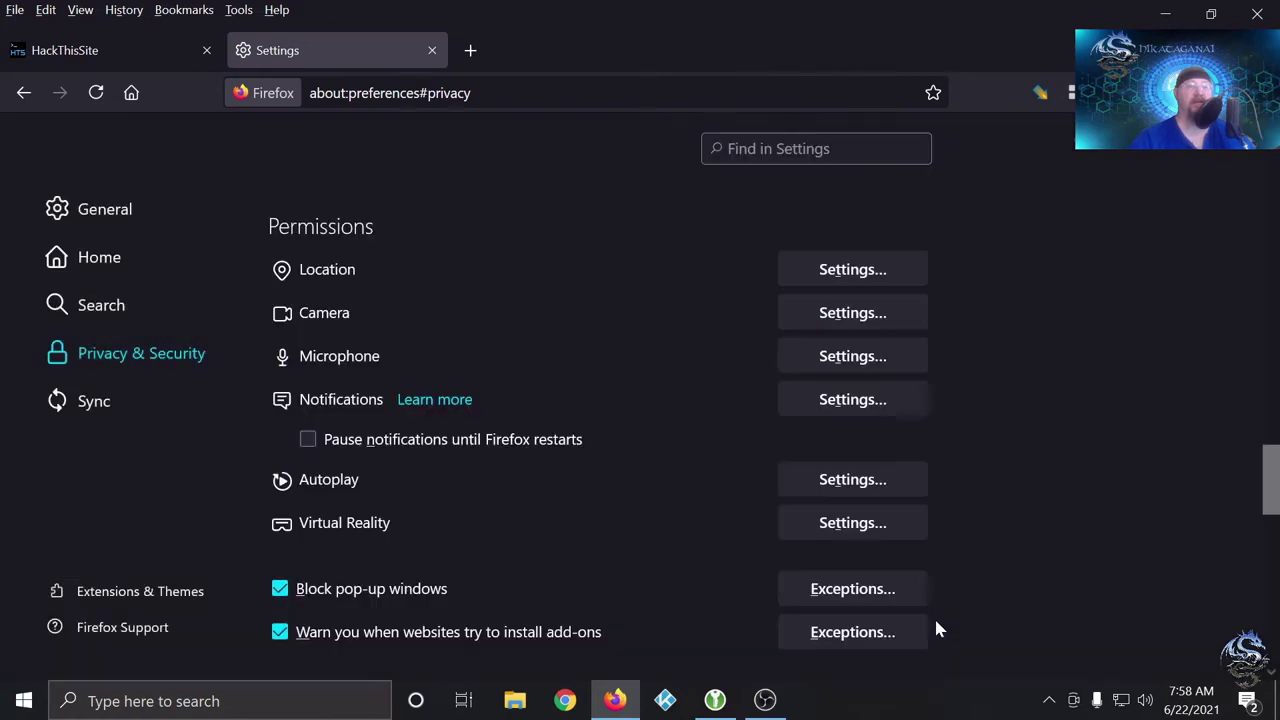
pyautogui.click(866, 366)
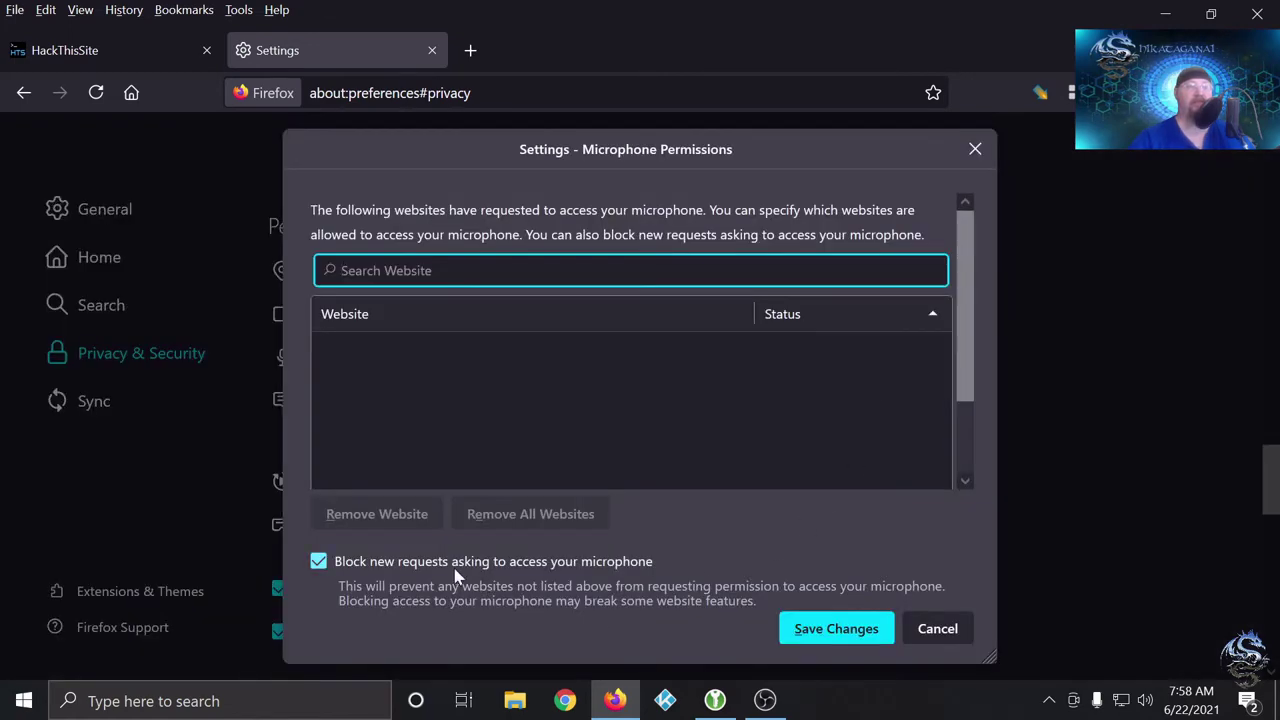
pyautogui.click(932, 627)
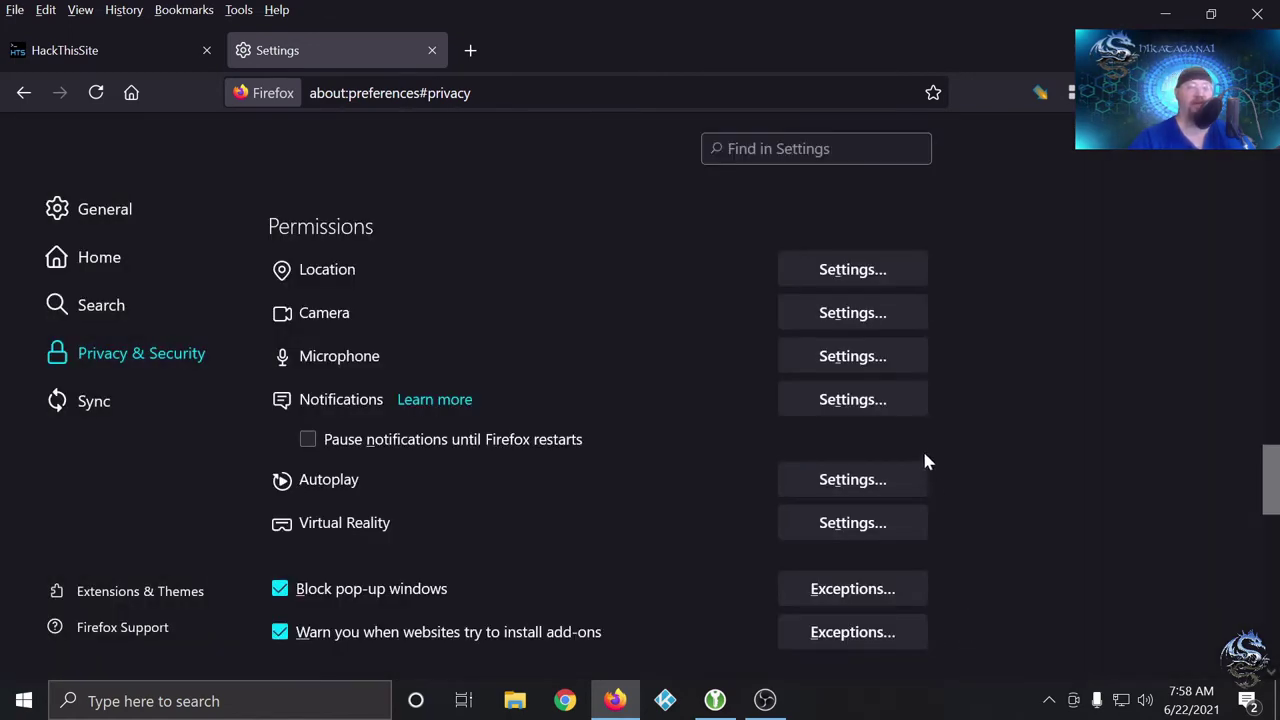
pyautogui.click(880, 410)
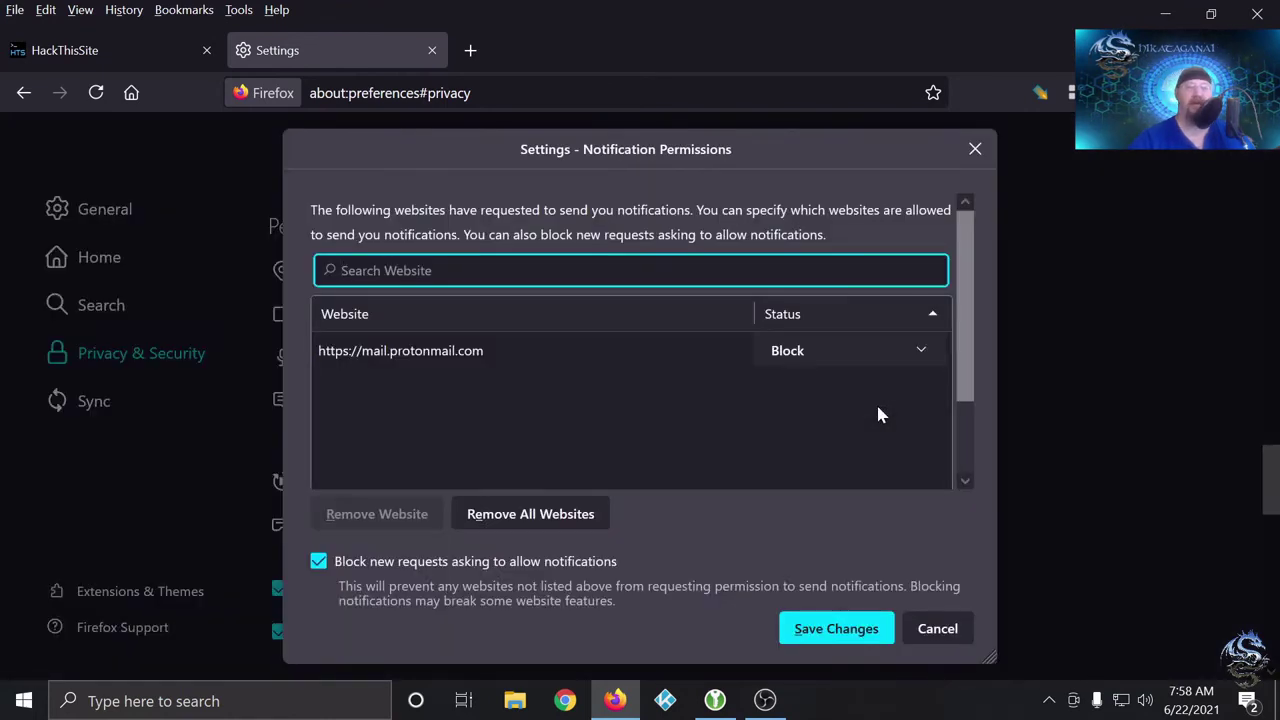
pyautogui.click(940, 628)
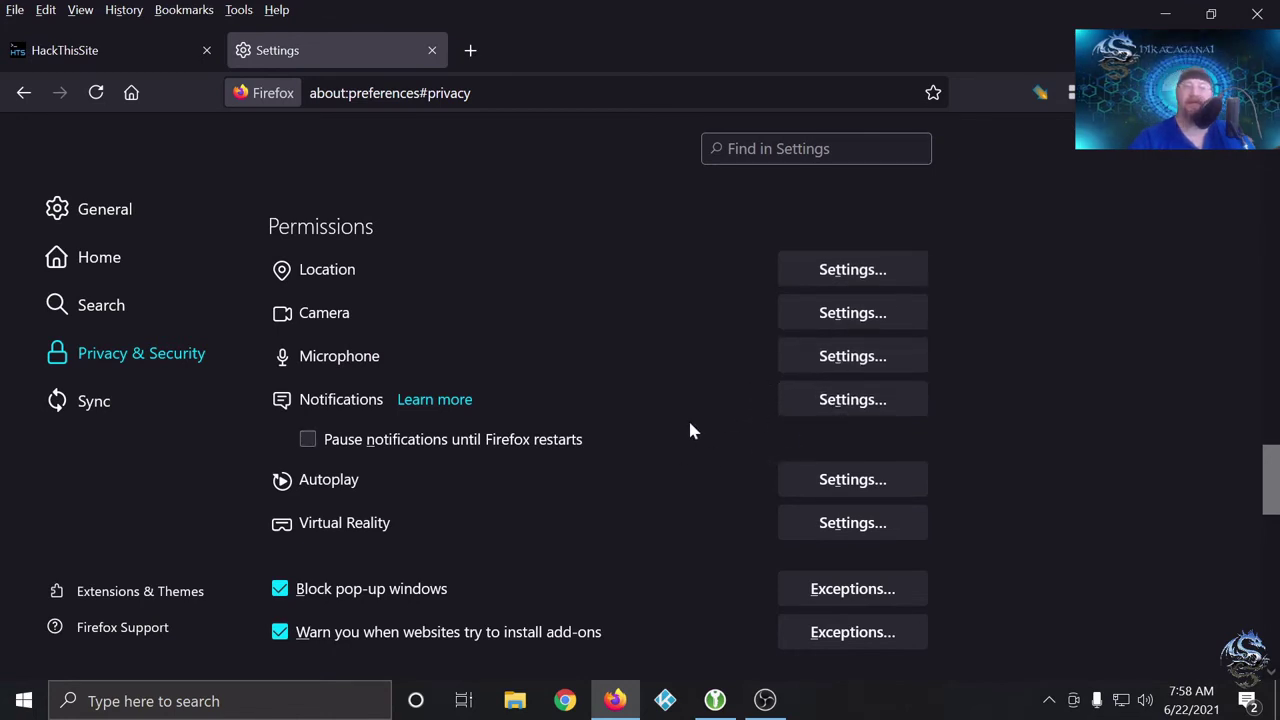
pyautogui.scroll(-5, 655, 484)
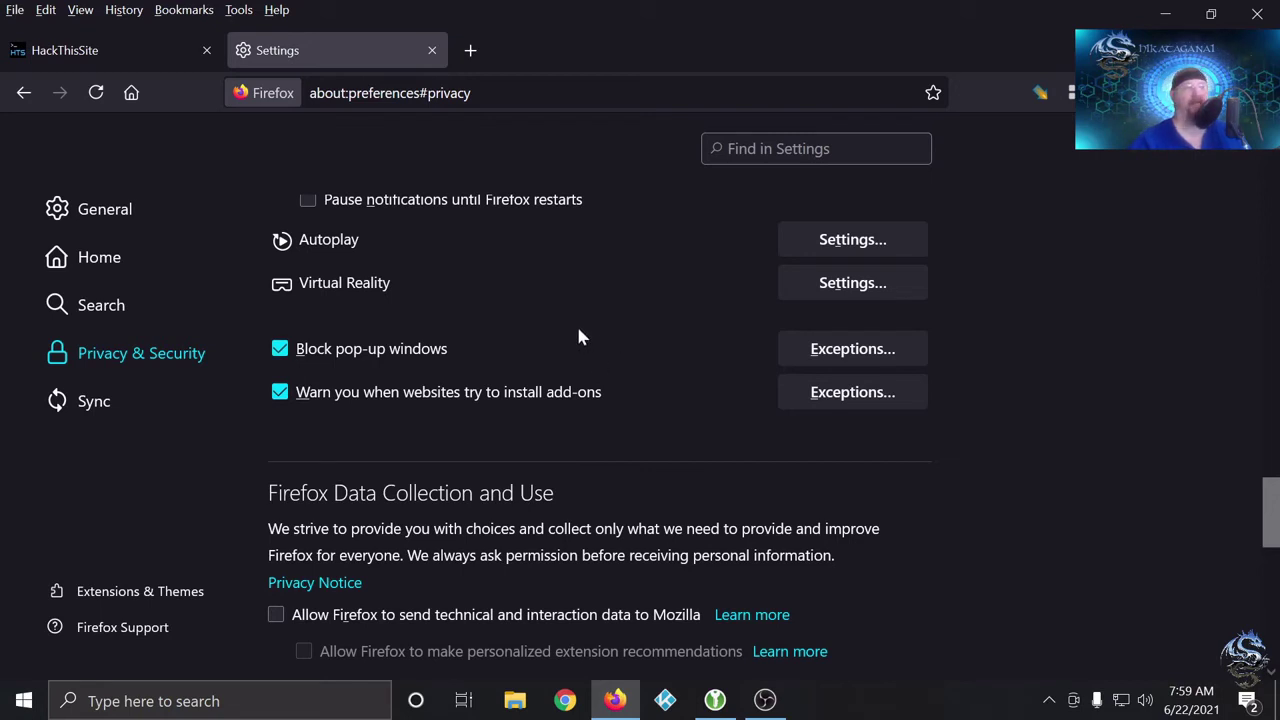
# - Review the Firefox Data Collection and Use, Security, Certificates and HTTPS-Only Mode settings without changing them
pyautogui.scroll(-3, 576, 323)
pyautogui.scroll(-3, 576, 323)
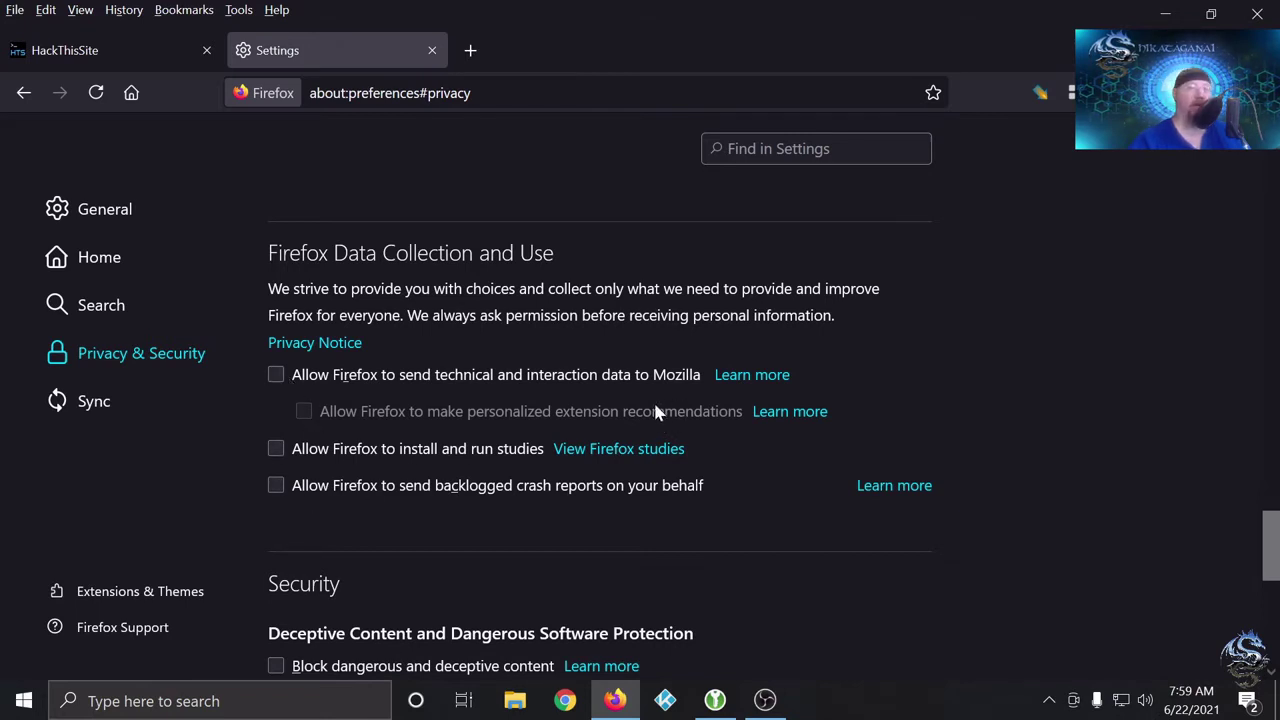
pyautogui.scroll(-3, 640, 430)
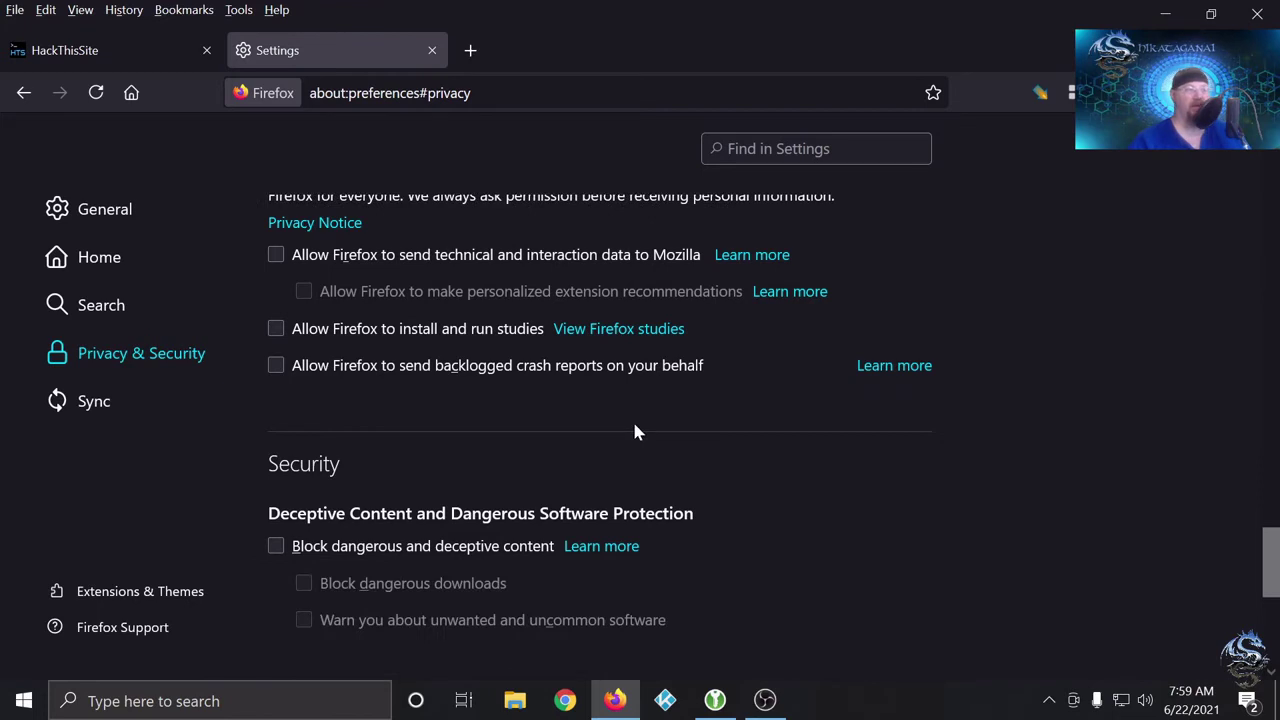
pyautogui.scroll(-4, 636, 431)
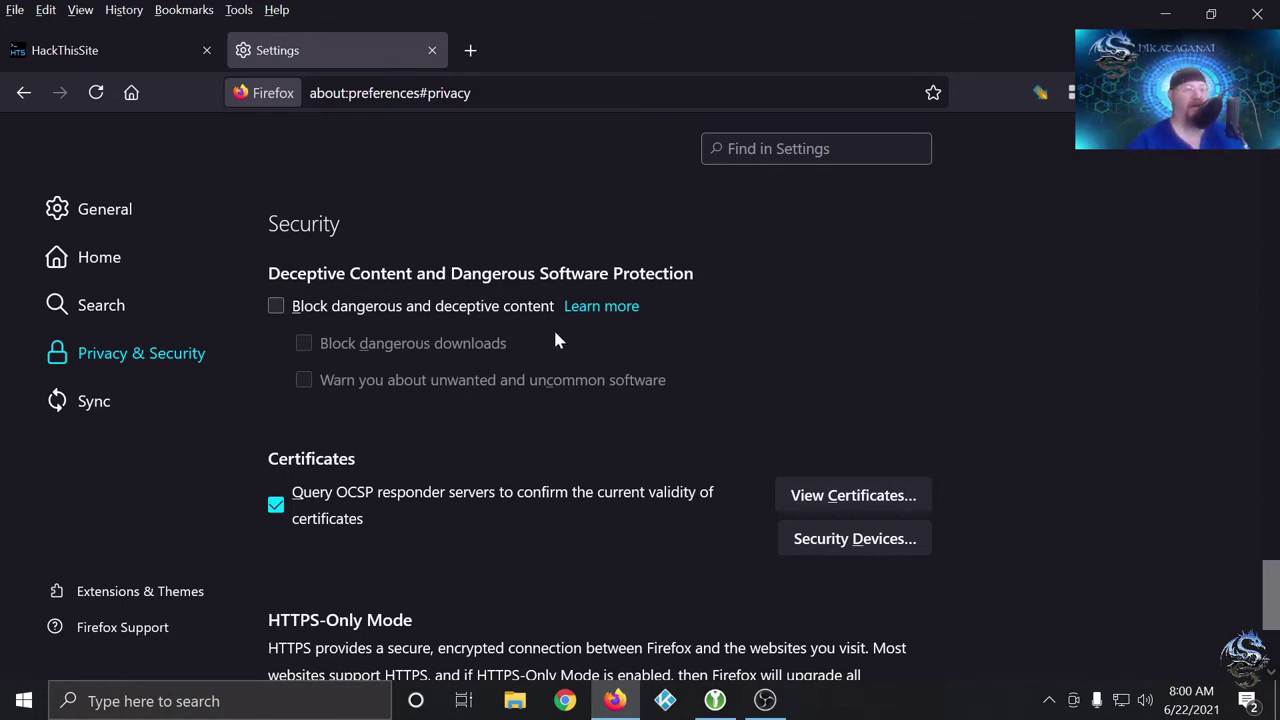
pyautogui.scroll(-3, 557, 341)
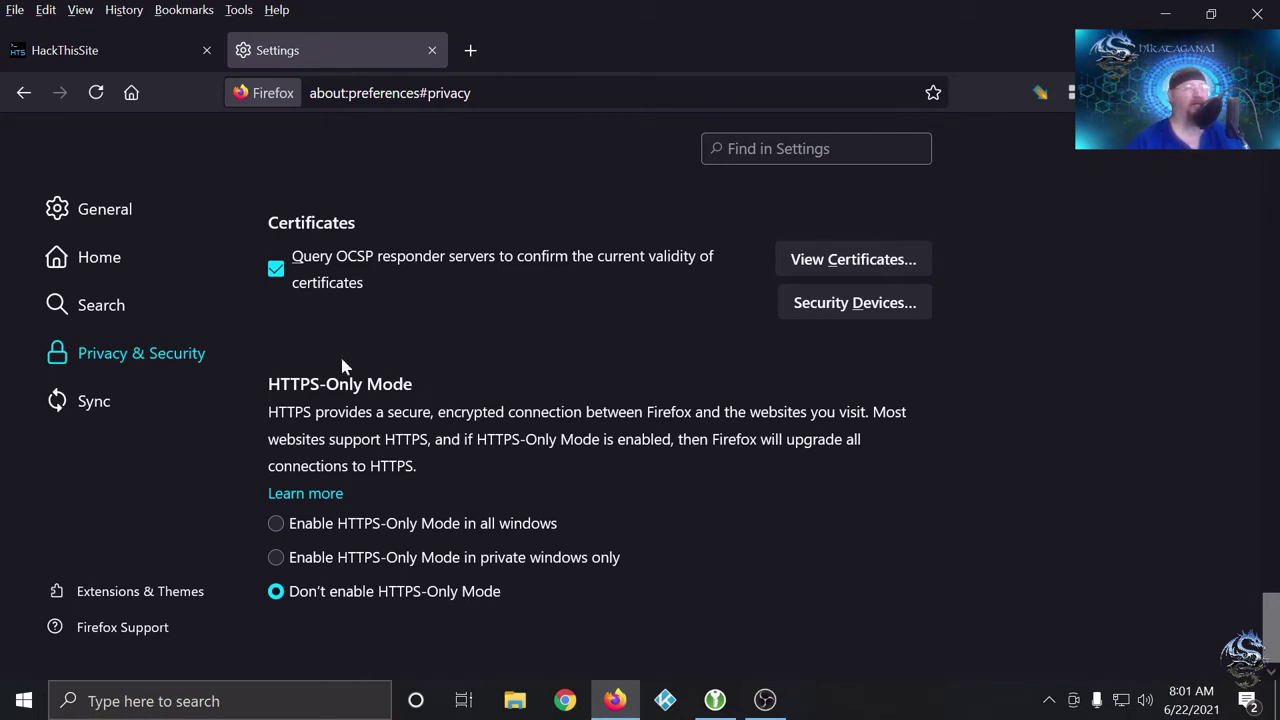
# - Check the Sync settings, and review the installed extensions and the add-on search in the Add-ons Manager
pyautogui.click(97, 405)
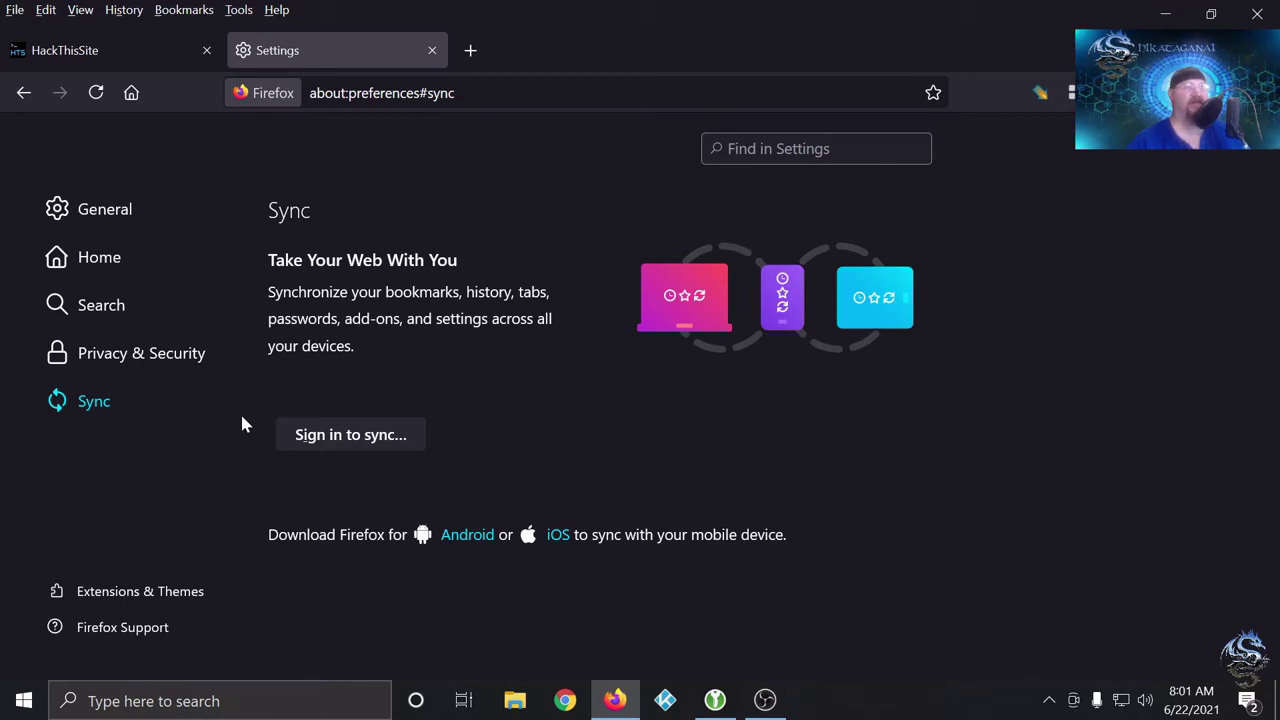
pyautogui.click(180, 594)
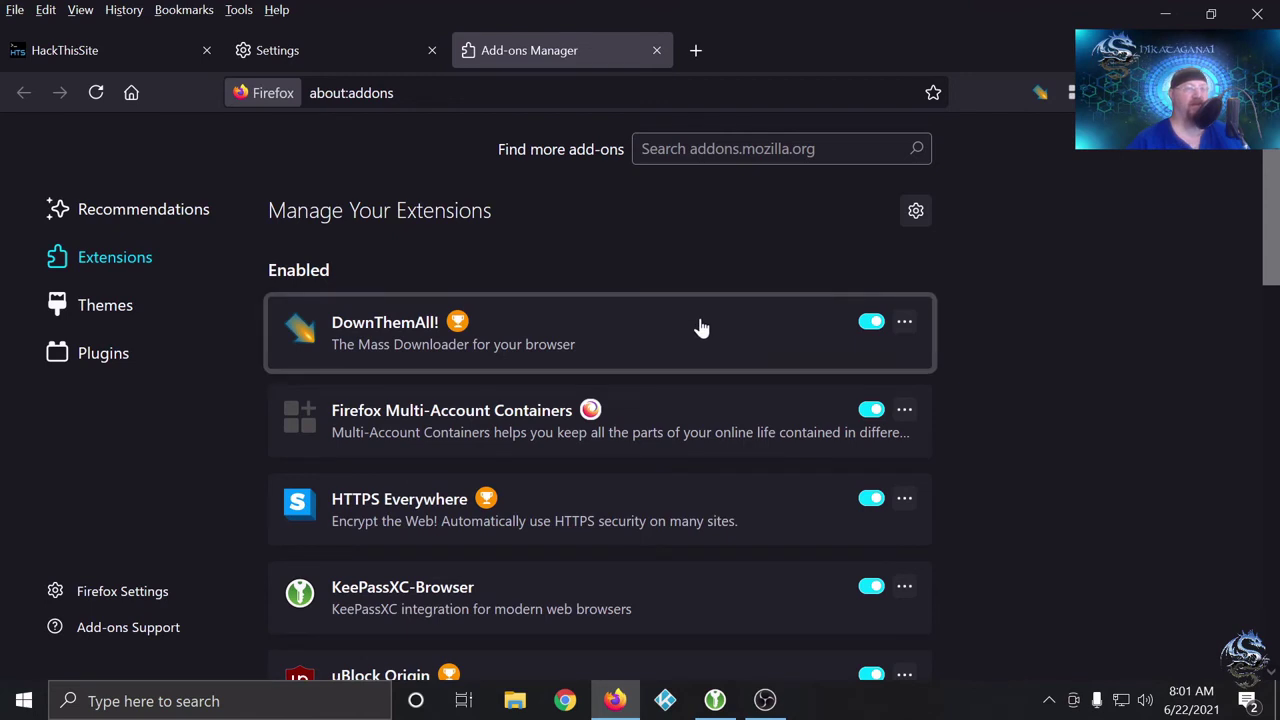
pyautogui.scroll(-2, 700, 326)
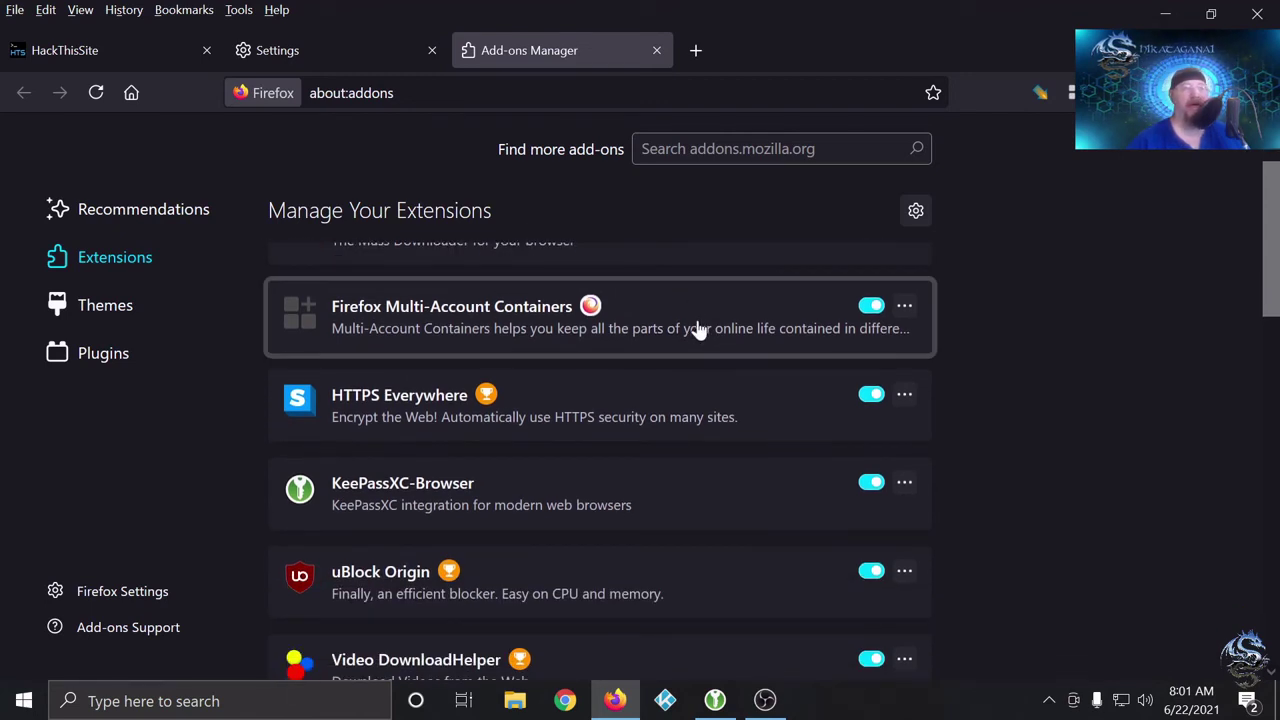
pyautogui.click(705, 148)
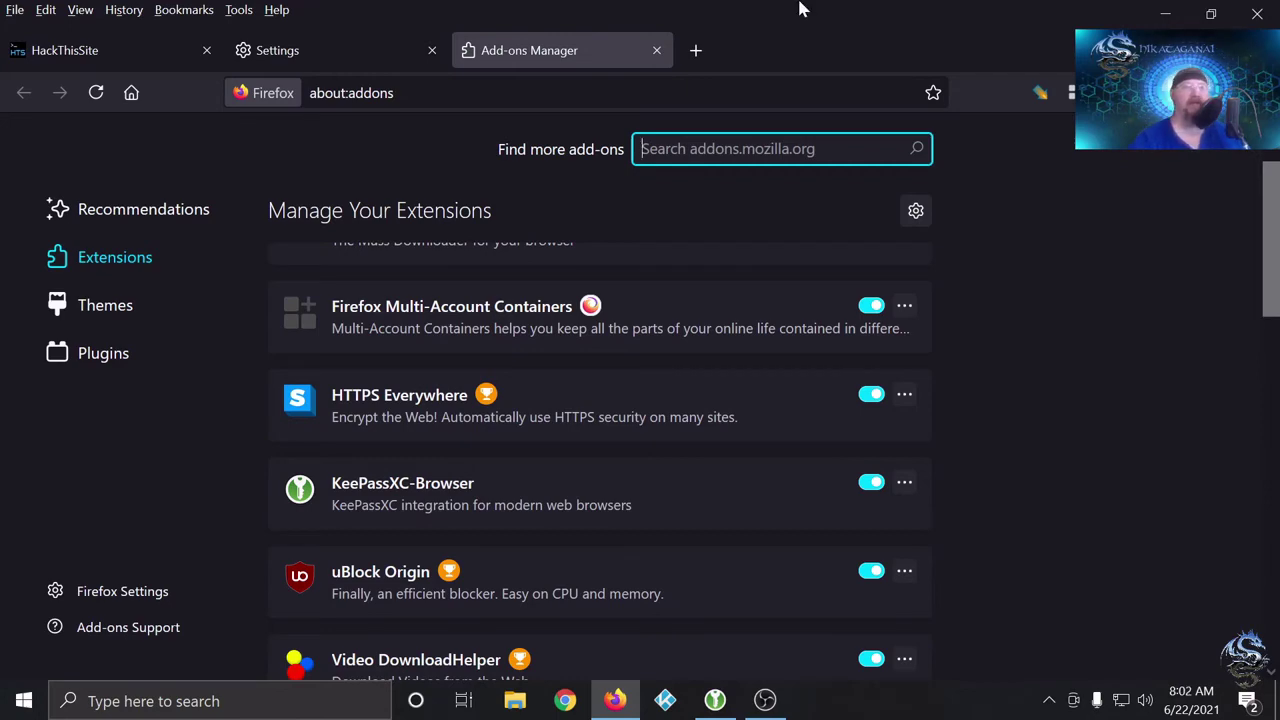
# - Open a blank new tab, and log in to HackThisSite with the already filled credentials
pyautogui.click(700, 55)
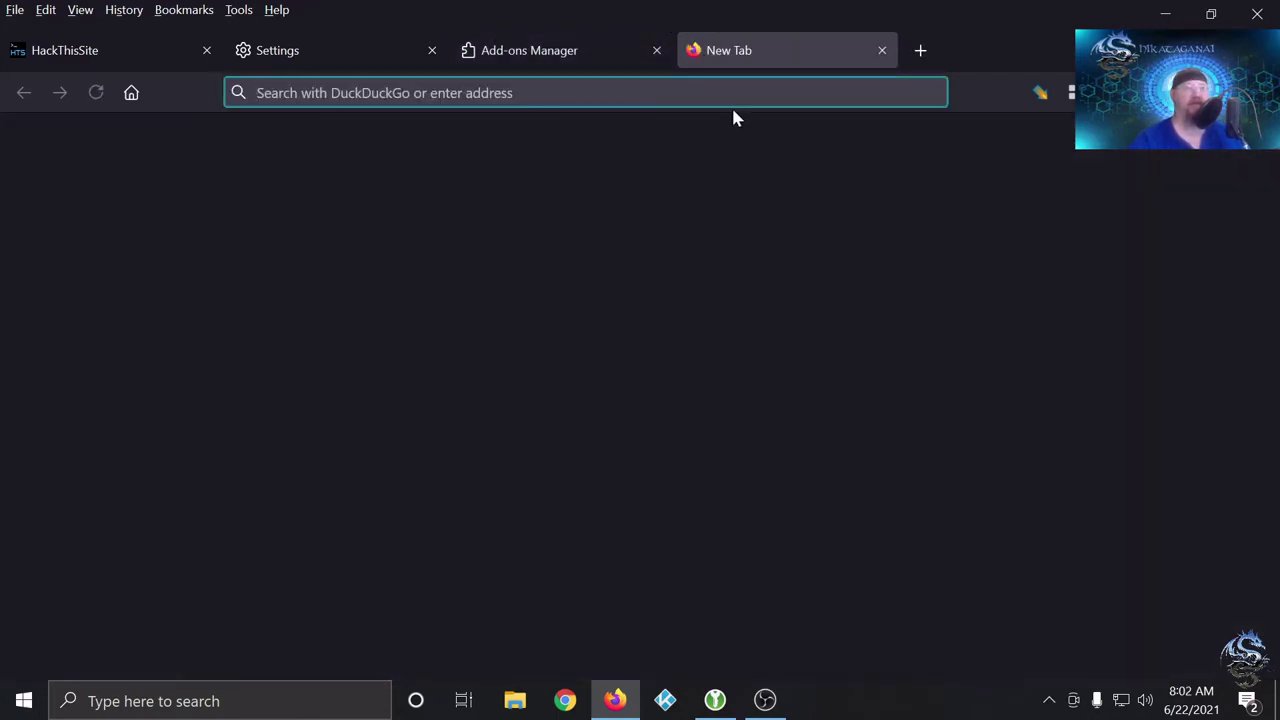
pyautogui.click(104, 40)
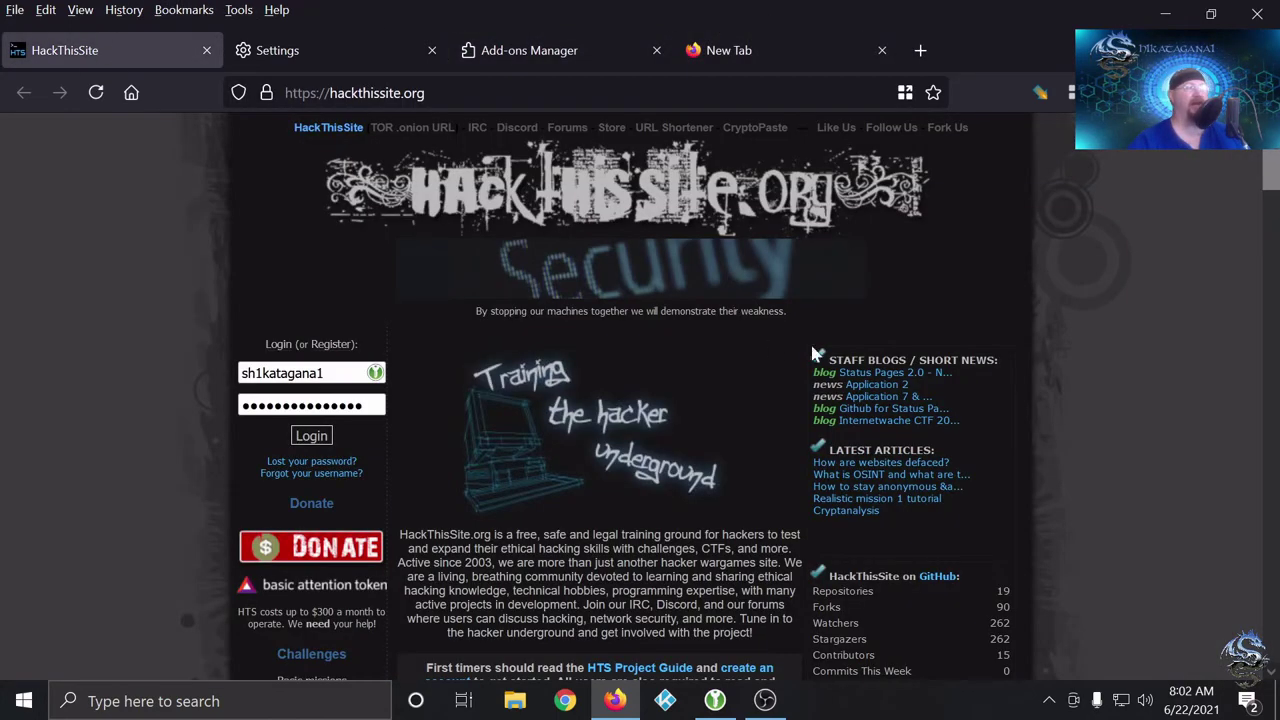
pyautogui.click(318, 437)
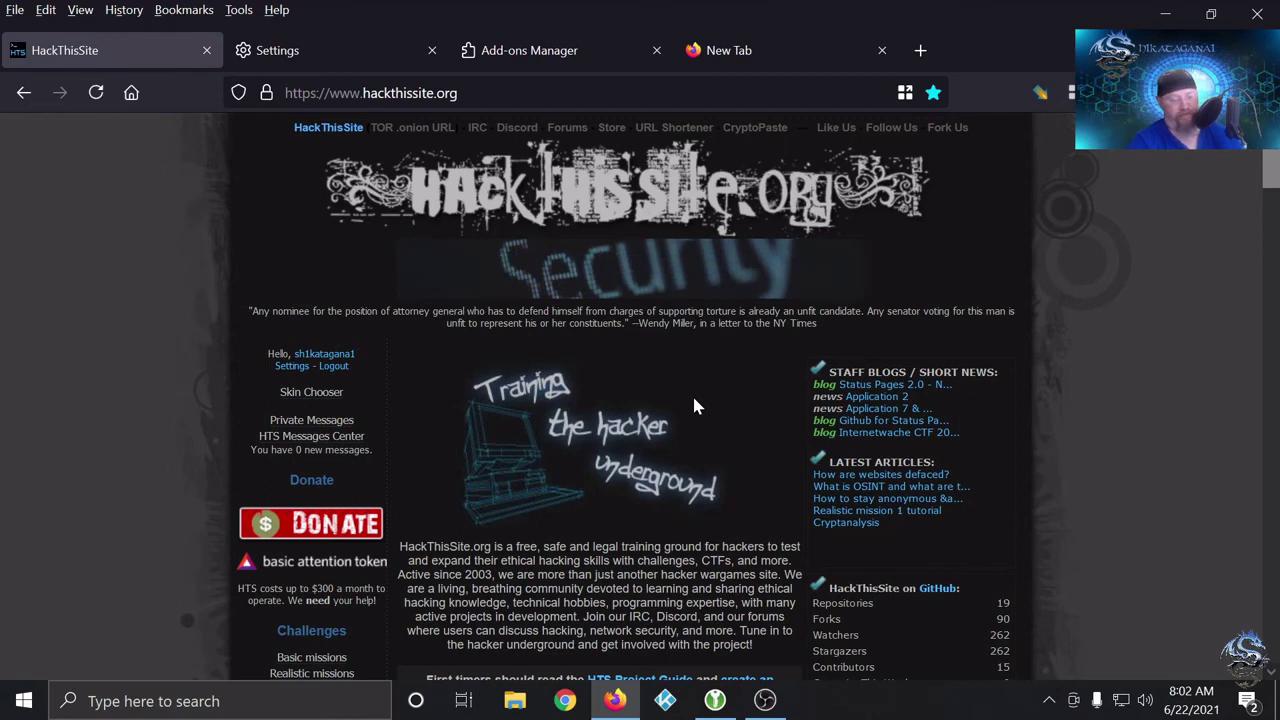
# - Inspect the HackThisSite session cookie's details and the site's local storage in an enlarged Storage Inspector
pyautogui.hotkey('shift', 'F9')
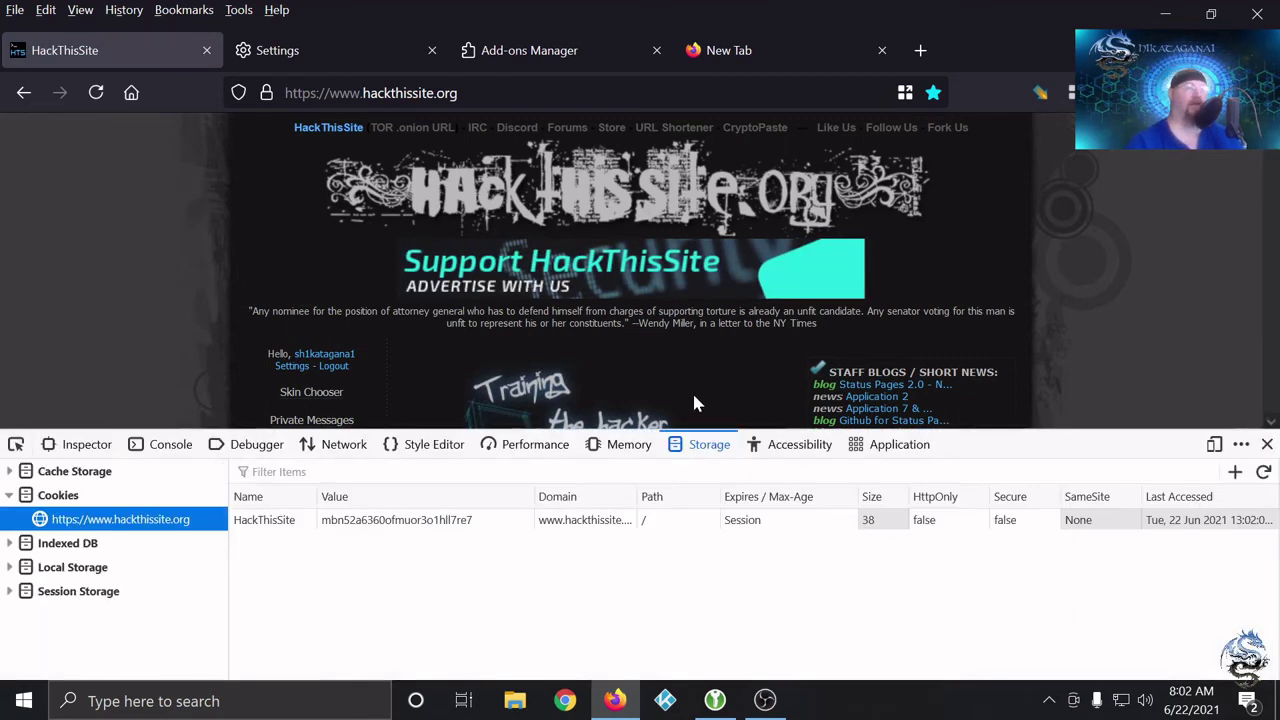
pyautogui.moveTo(662, 430); pyautogui.dragTo(655, 256)
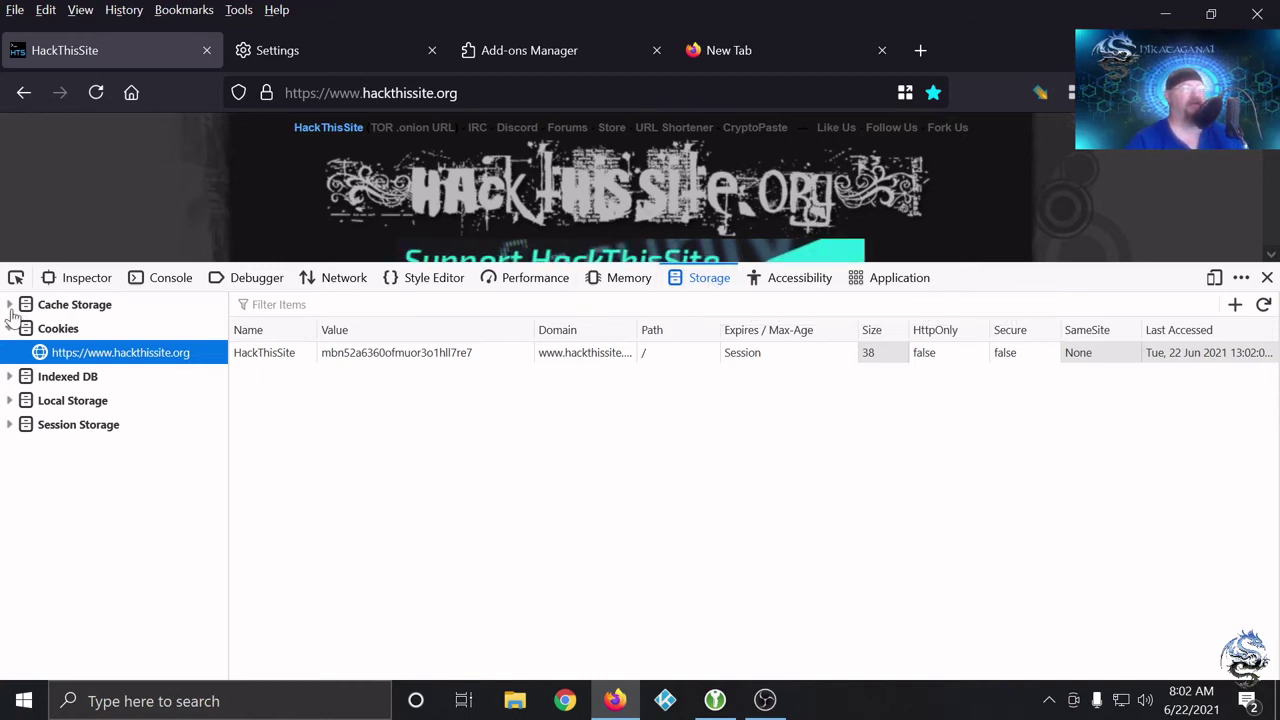
pyautogui.click(9, 400)
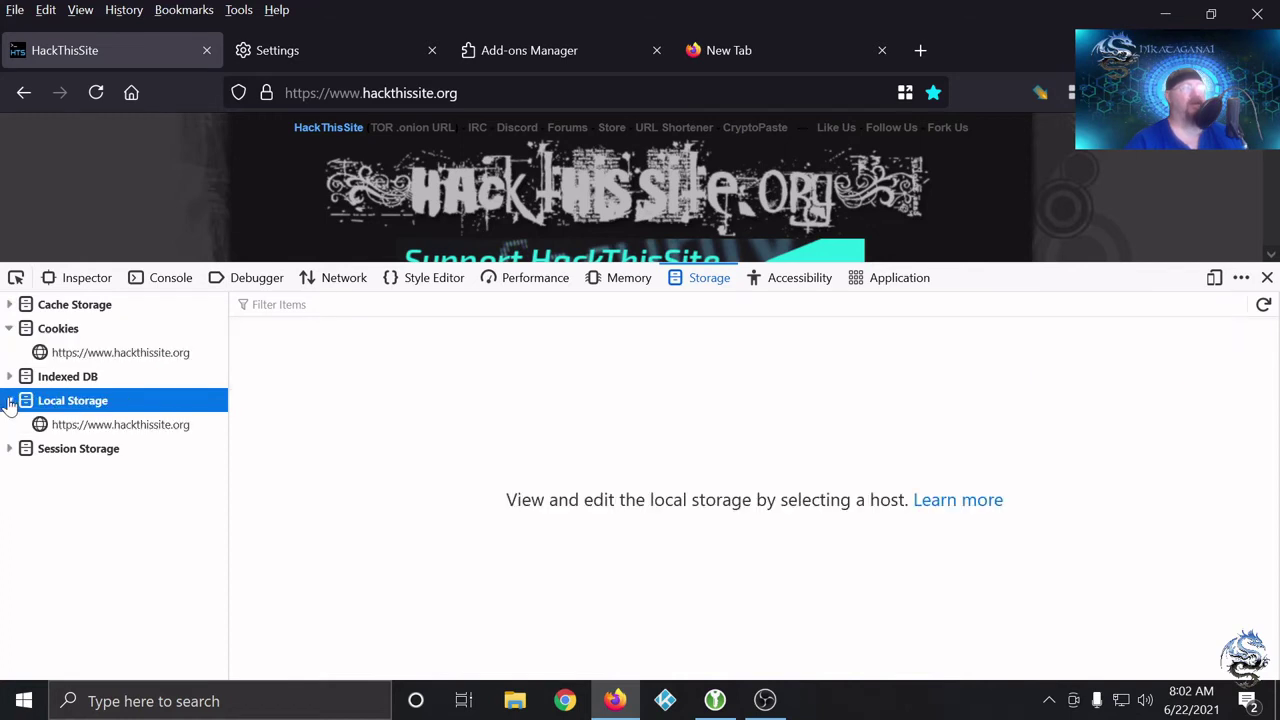
pyautogui.click(75, 352)
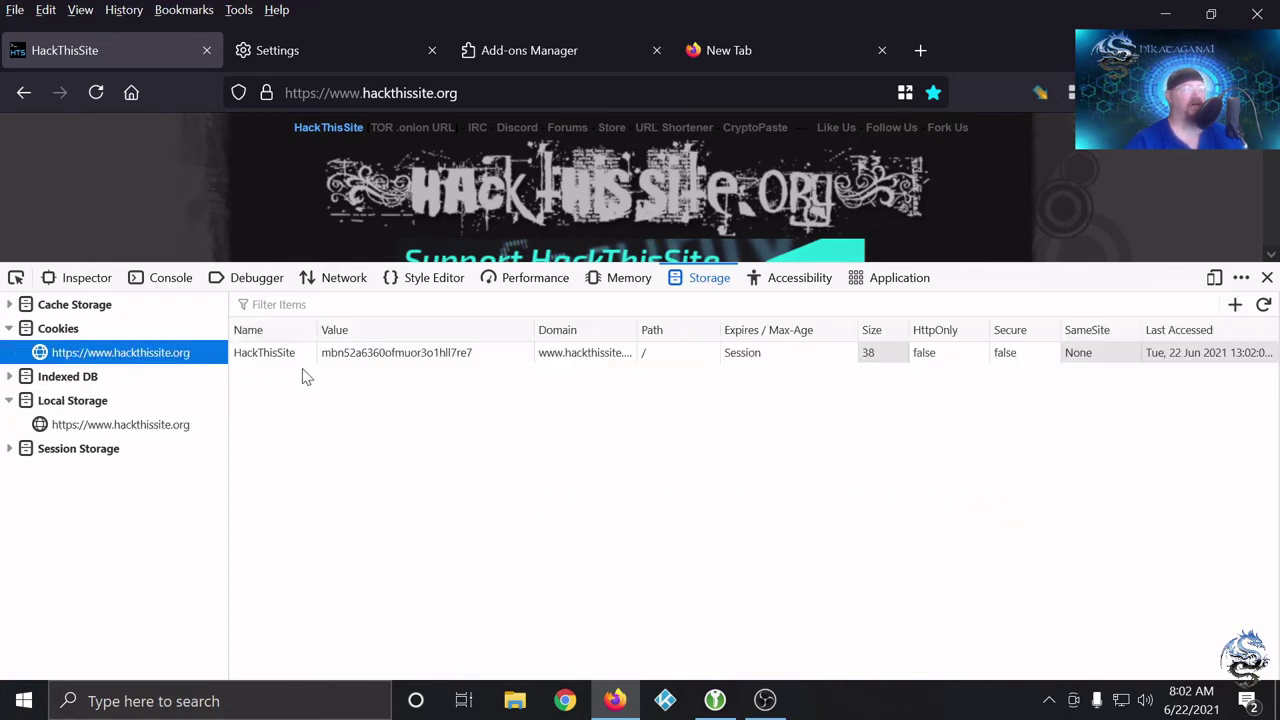
pyautogui.click(384, 362)
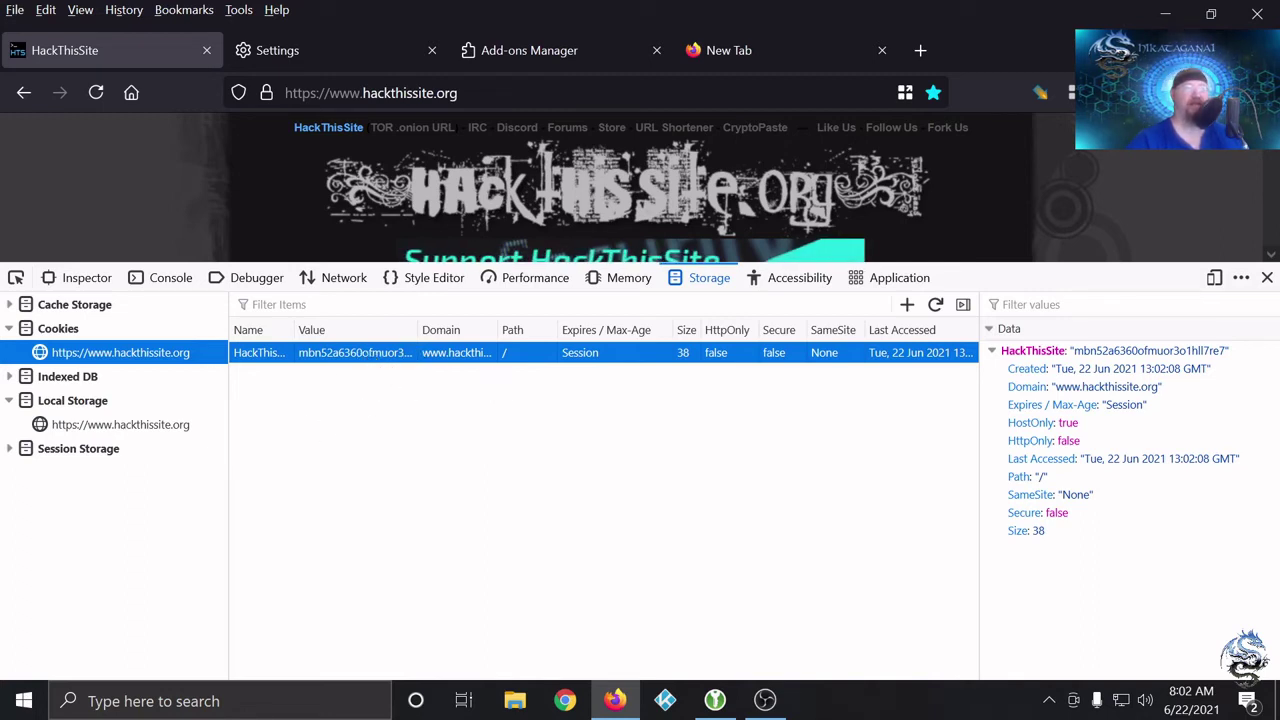
# - Load amazon.com in the blank new tab
pyautogui.click(756, 47)
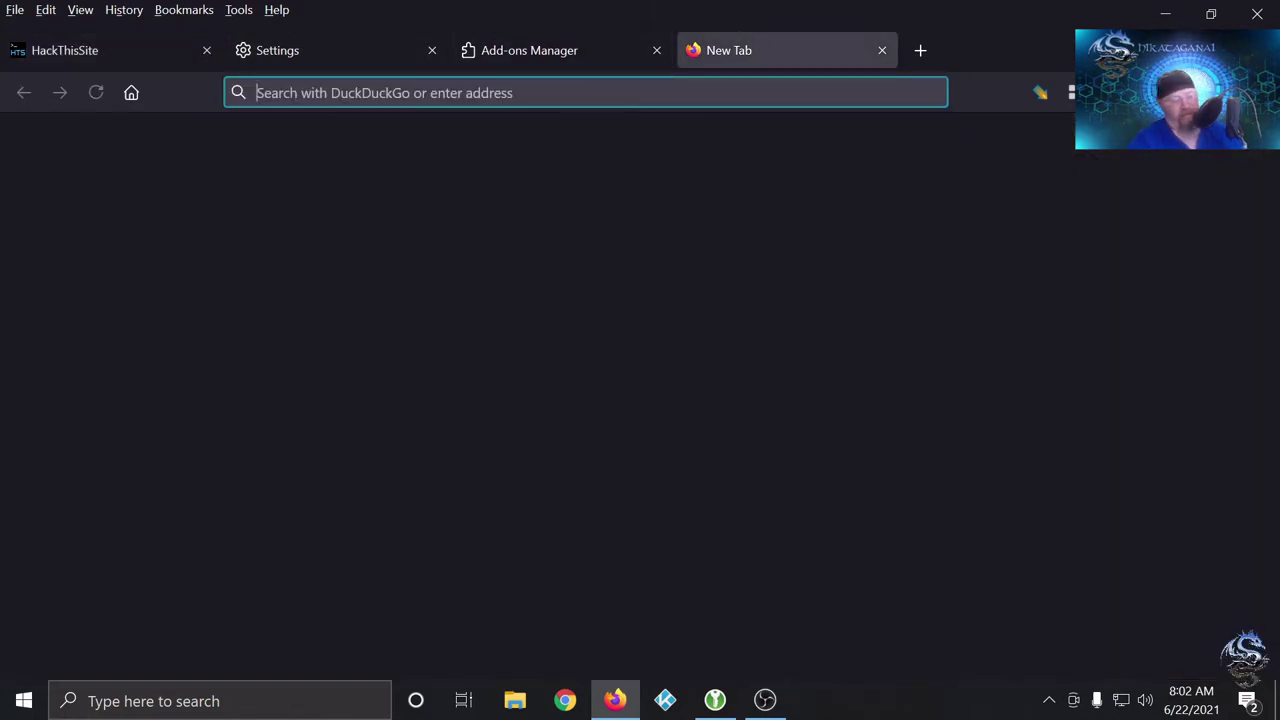
pyautogui.write('amazon/')
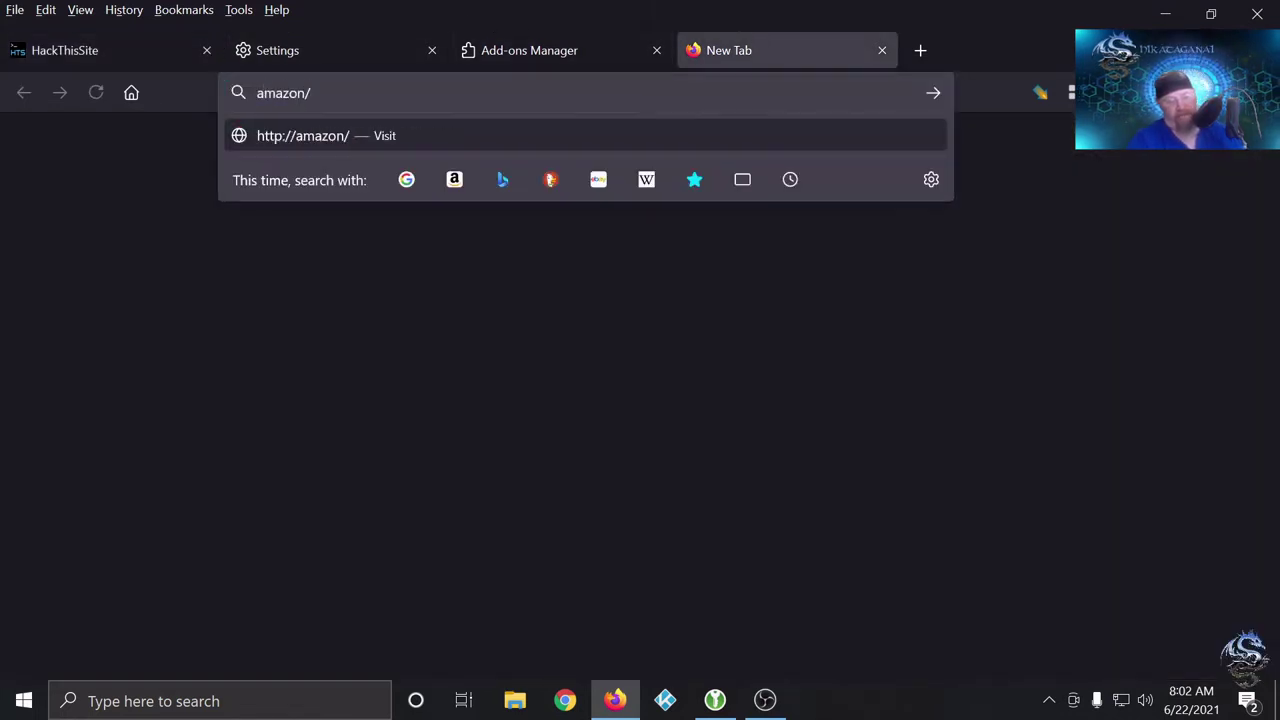
pyautogui.press('BackSpace')
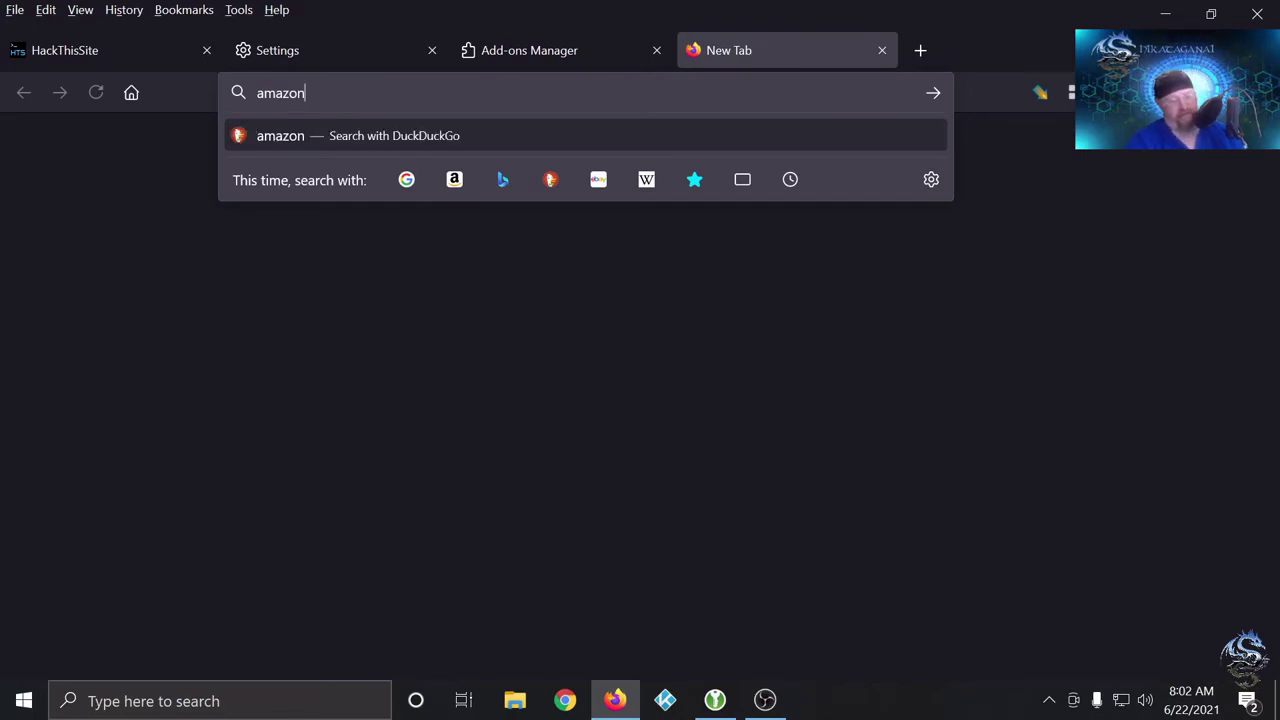
pyautogui.write('.com')
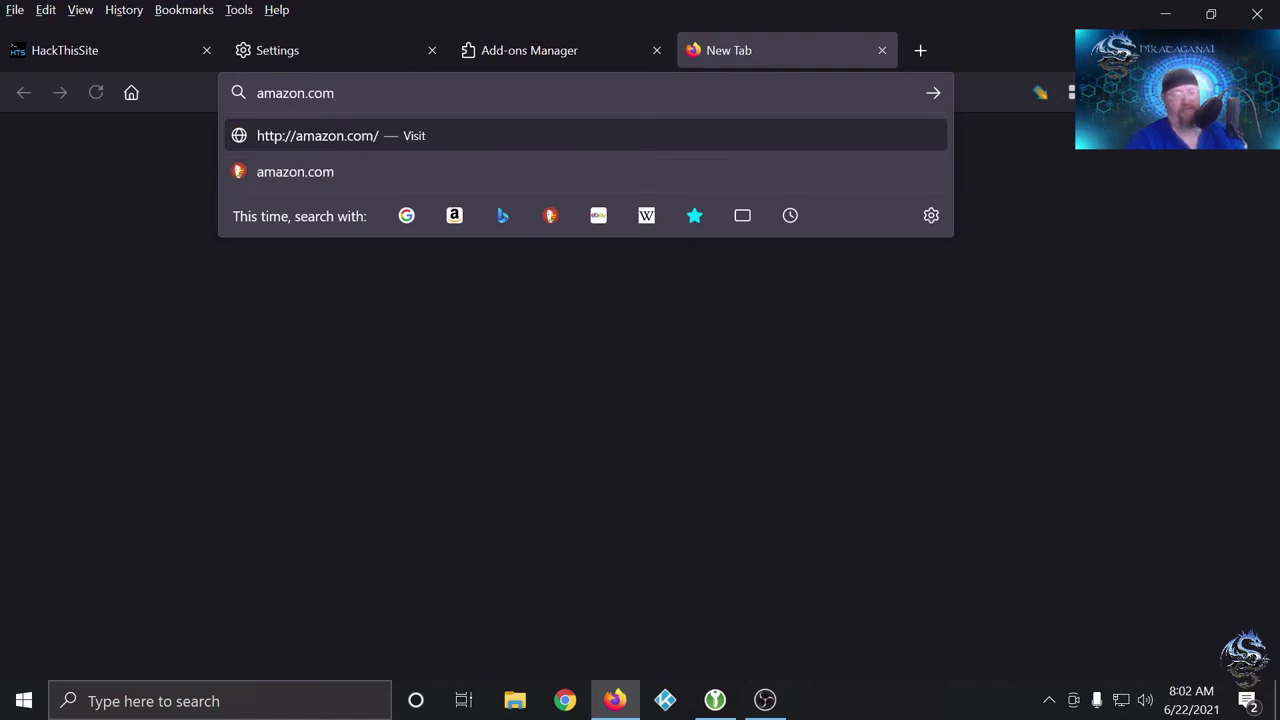
pyautogui.press('Return')
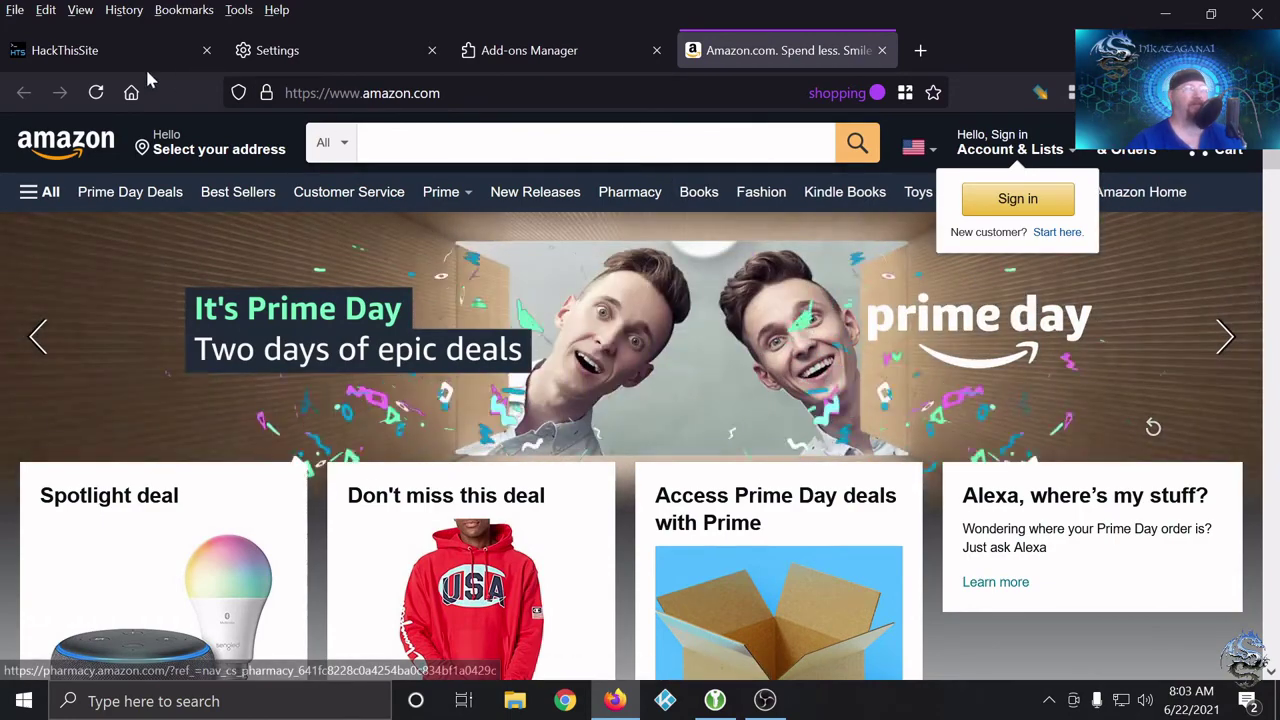
# - Compare the HackThisSite page and its cookie with the Amazon page in the shopping container, and close the Amazon page
pyautogui.click(120, 60)
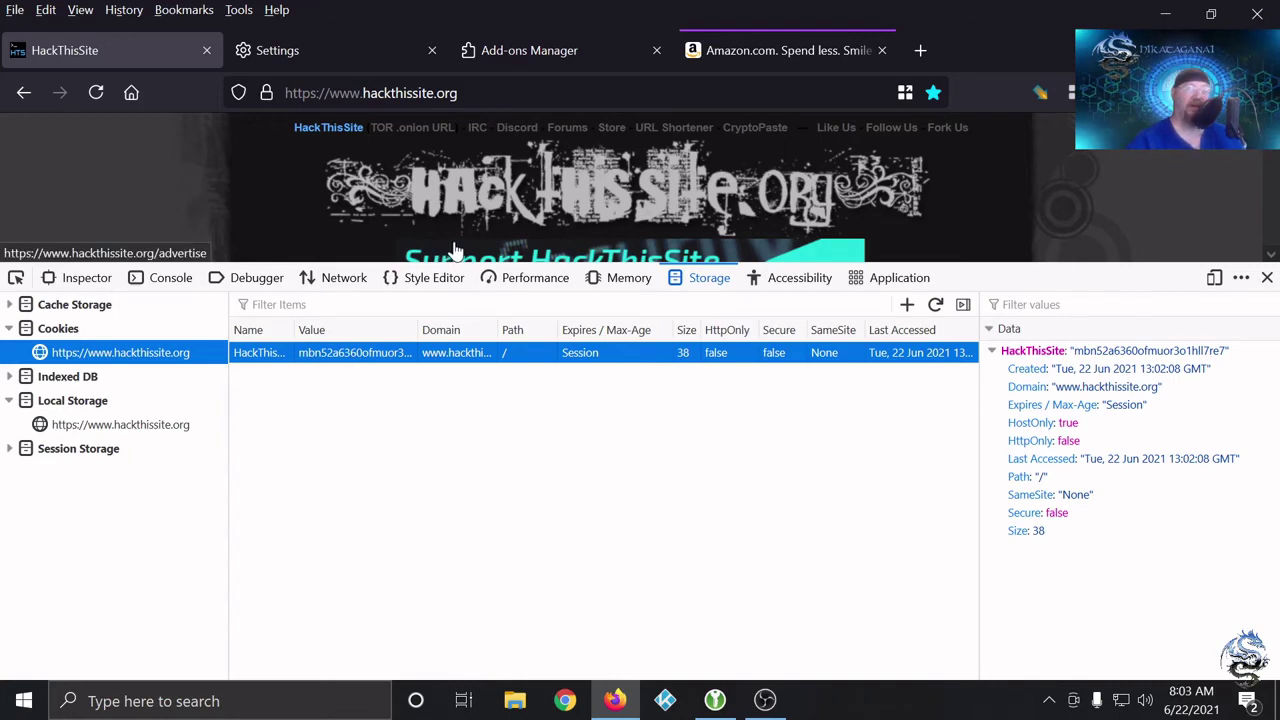
pyautogui.click(773, 50)
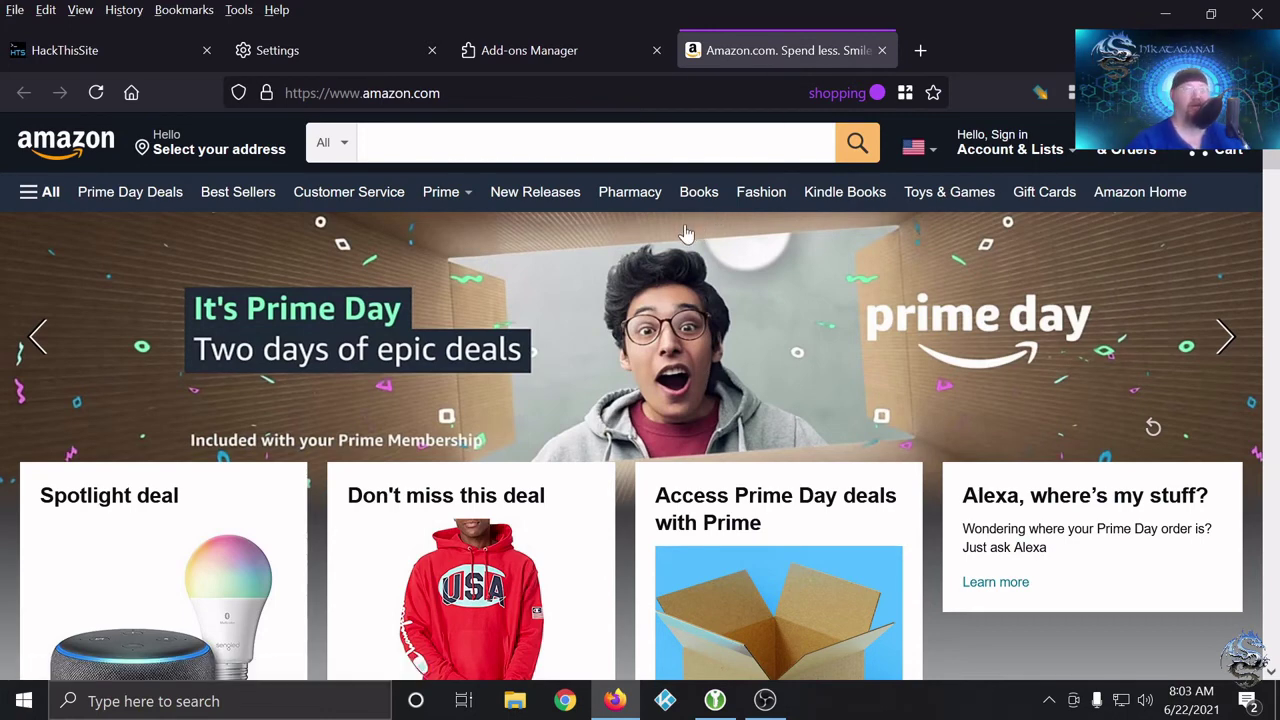
pyautogui.click(89, 52)
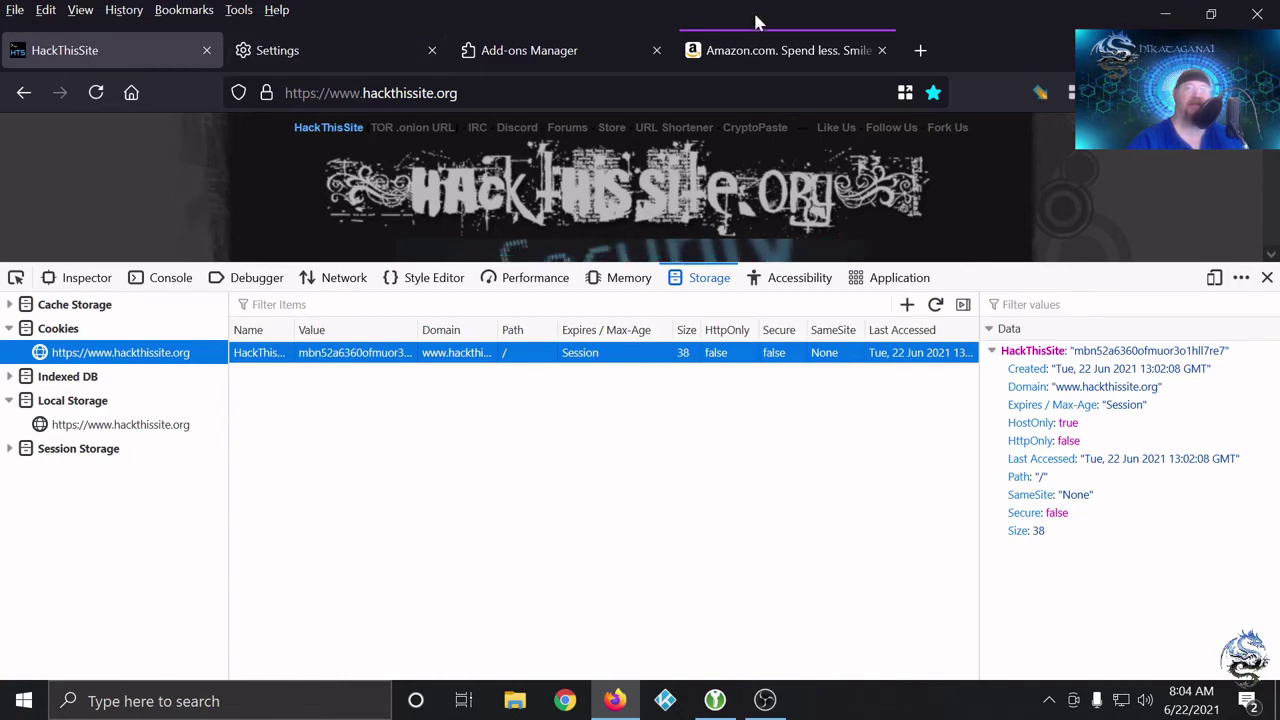
pyautogui.click(803, 52)
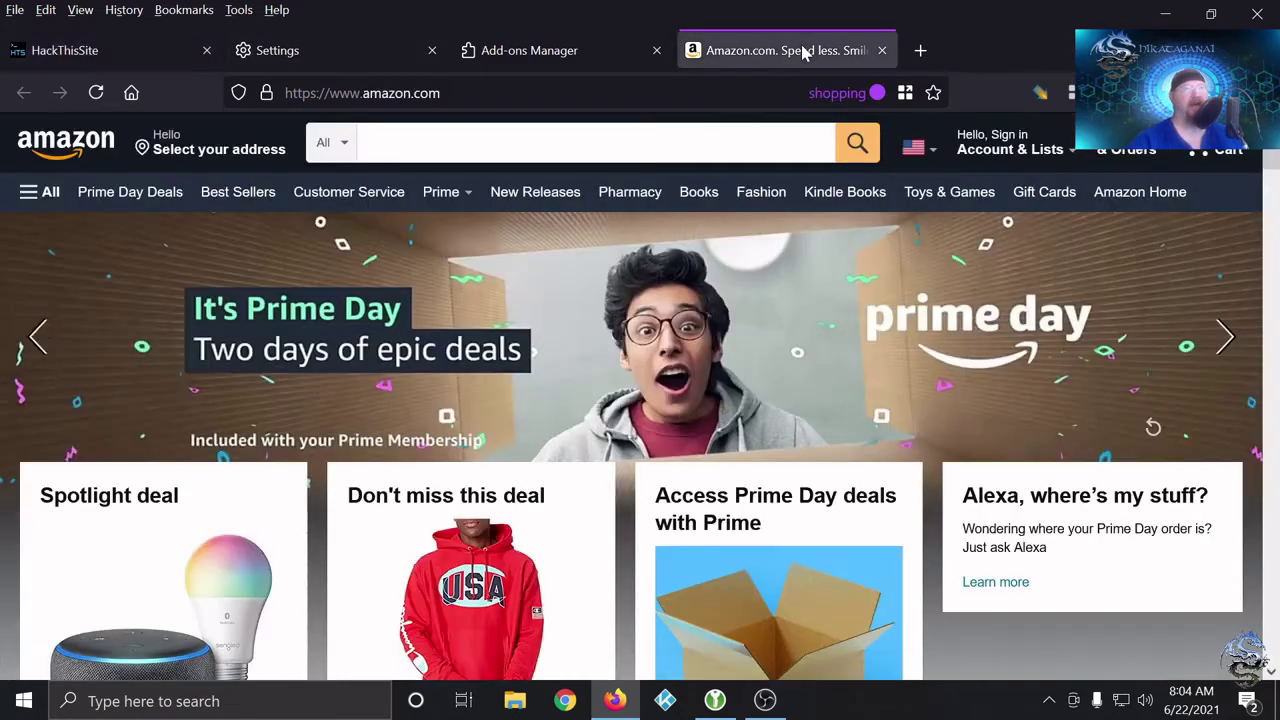
pyautogui.click(882, 51)
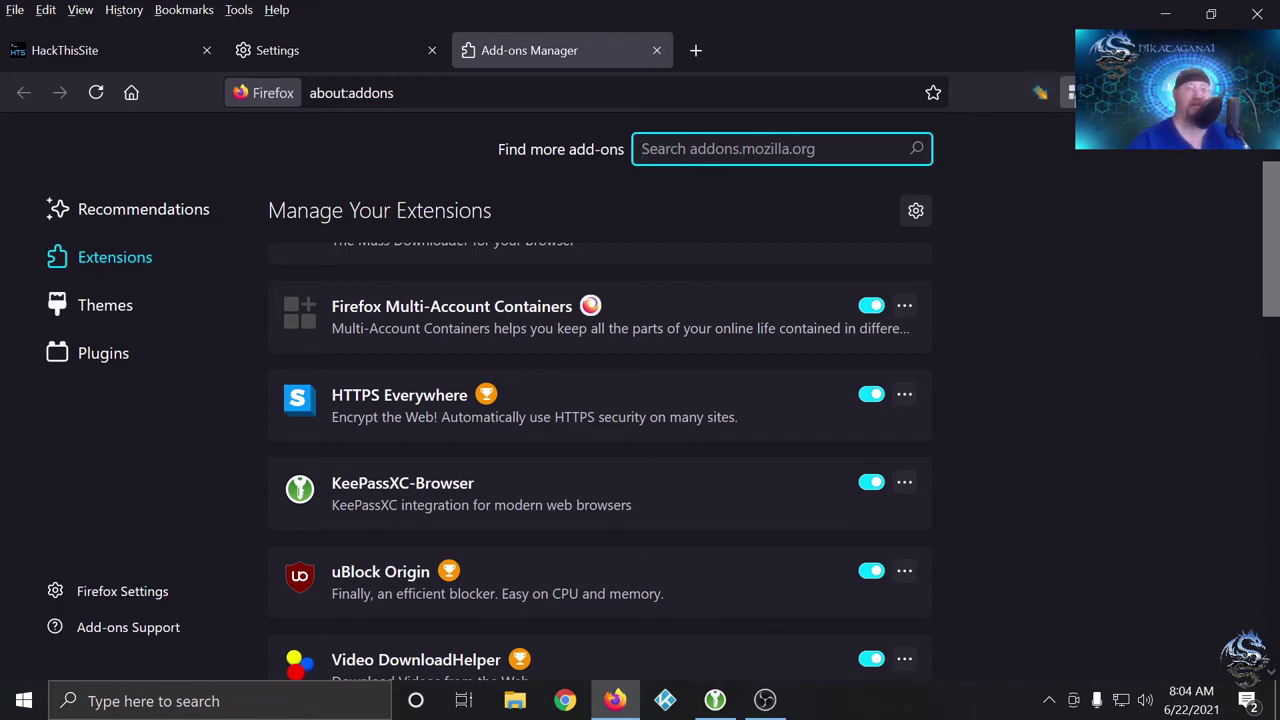
# - Create a Multi-Account Containers container named gaming with the blue color and the glasses icon
pyautogui.click(1071, 94)
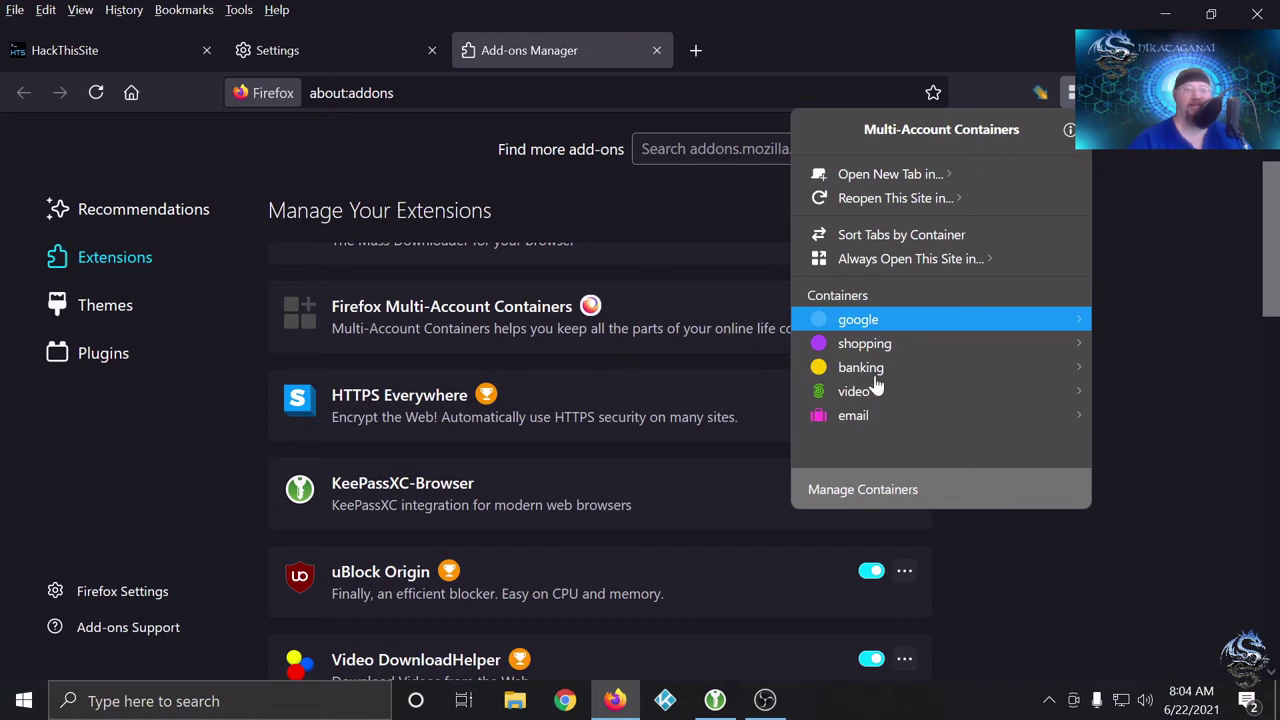
pyautogui.click(855, 490)
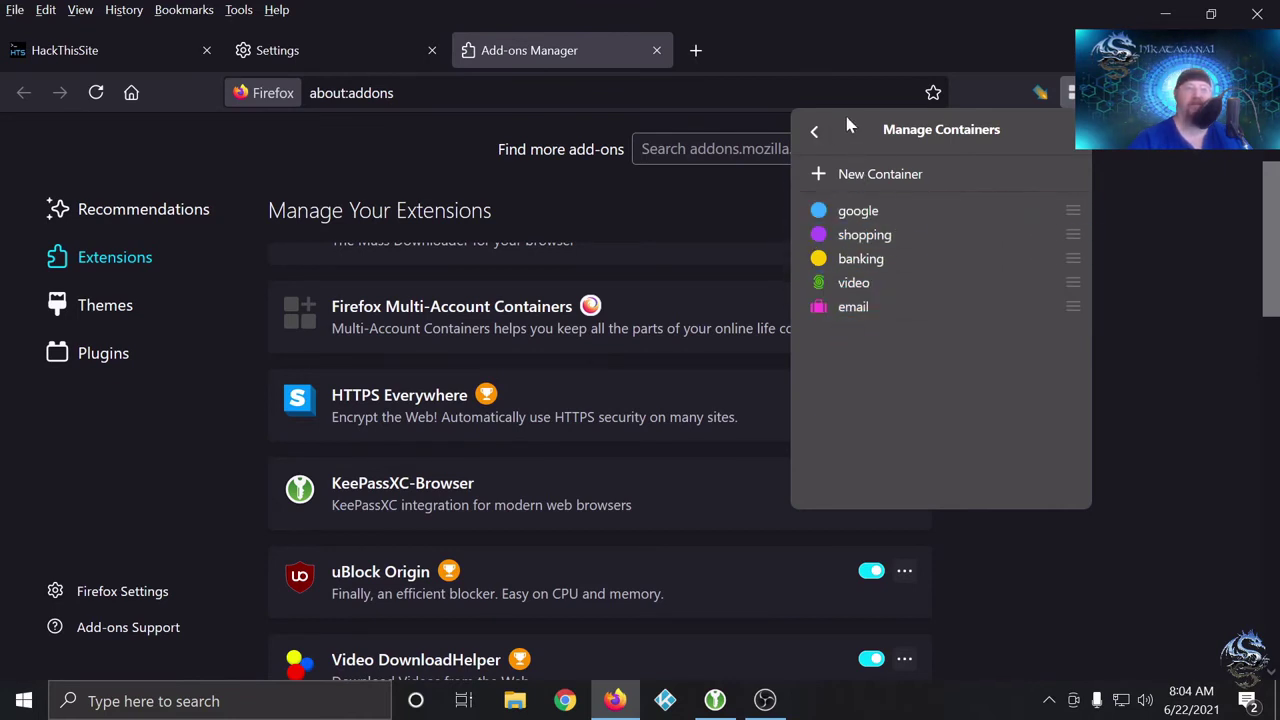
pyautogui.click(852, 178)
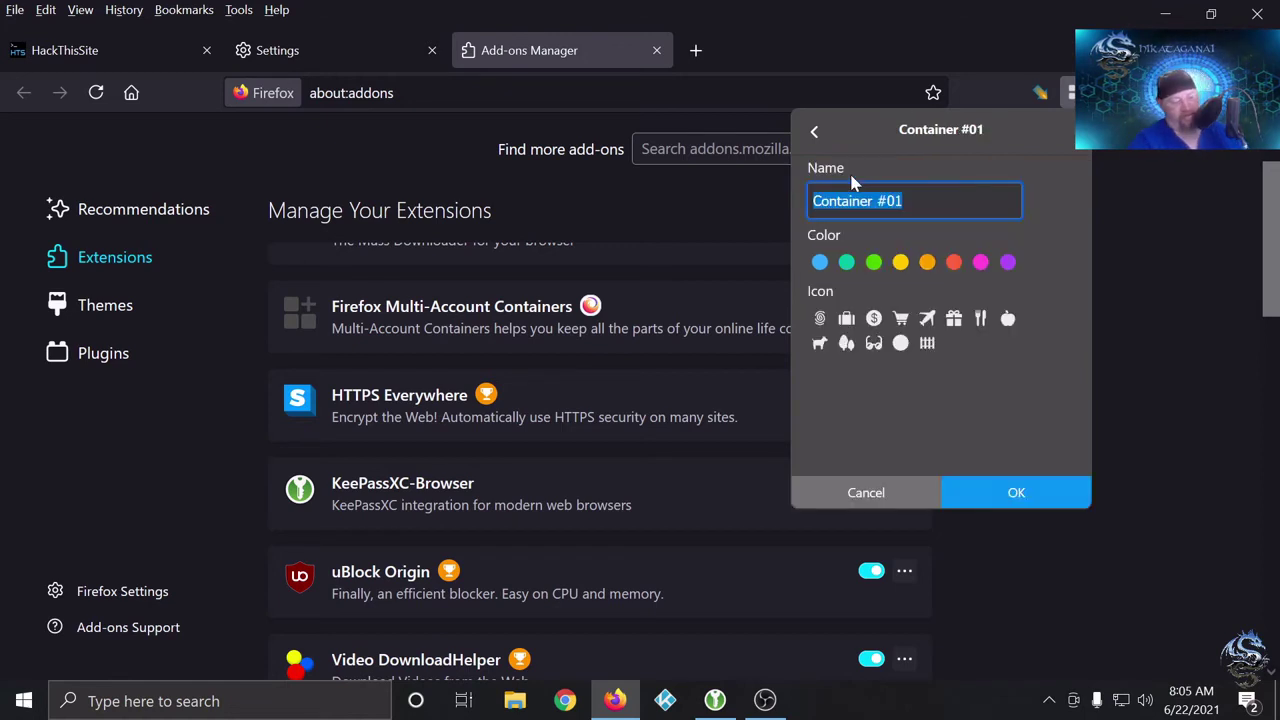
pyautogui.write('gaming')
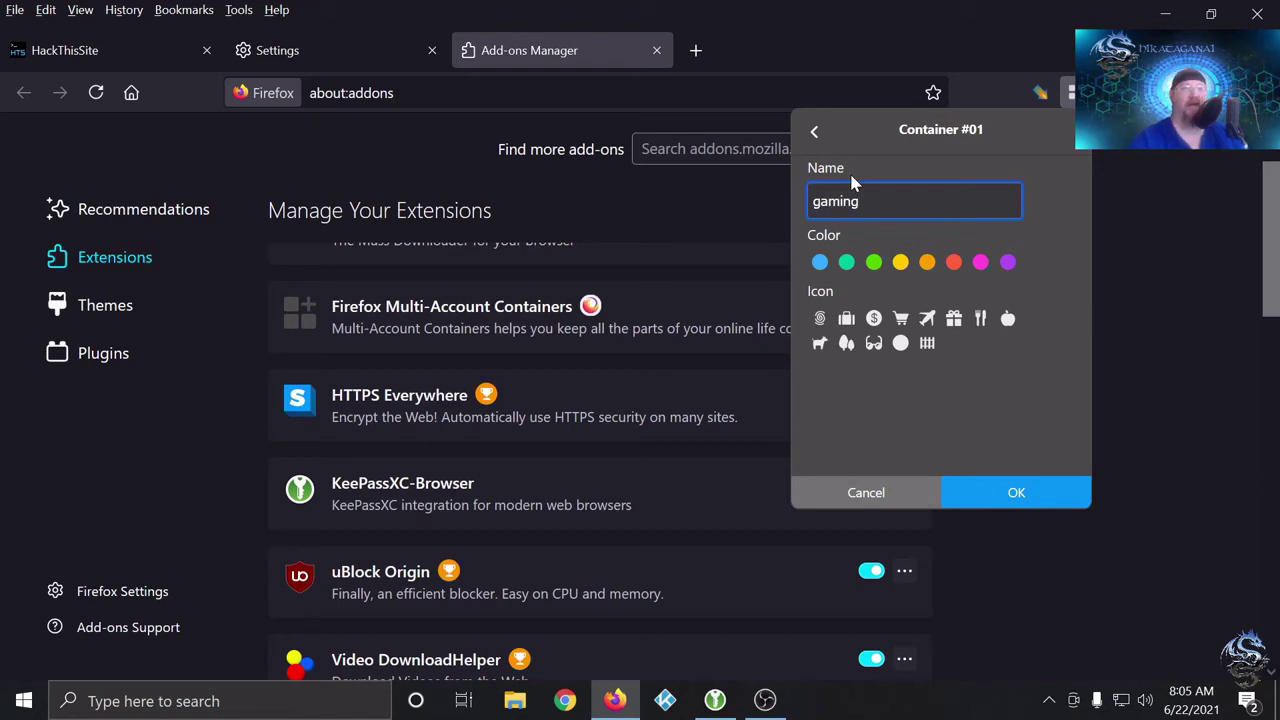
pyautogui.click(820, 262)
pyautogui.click(873, 343)
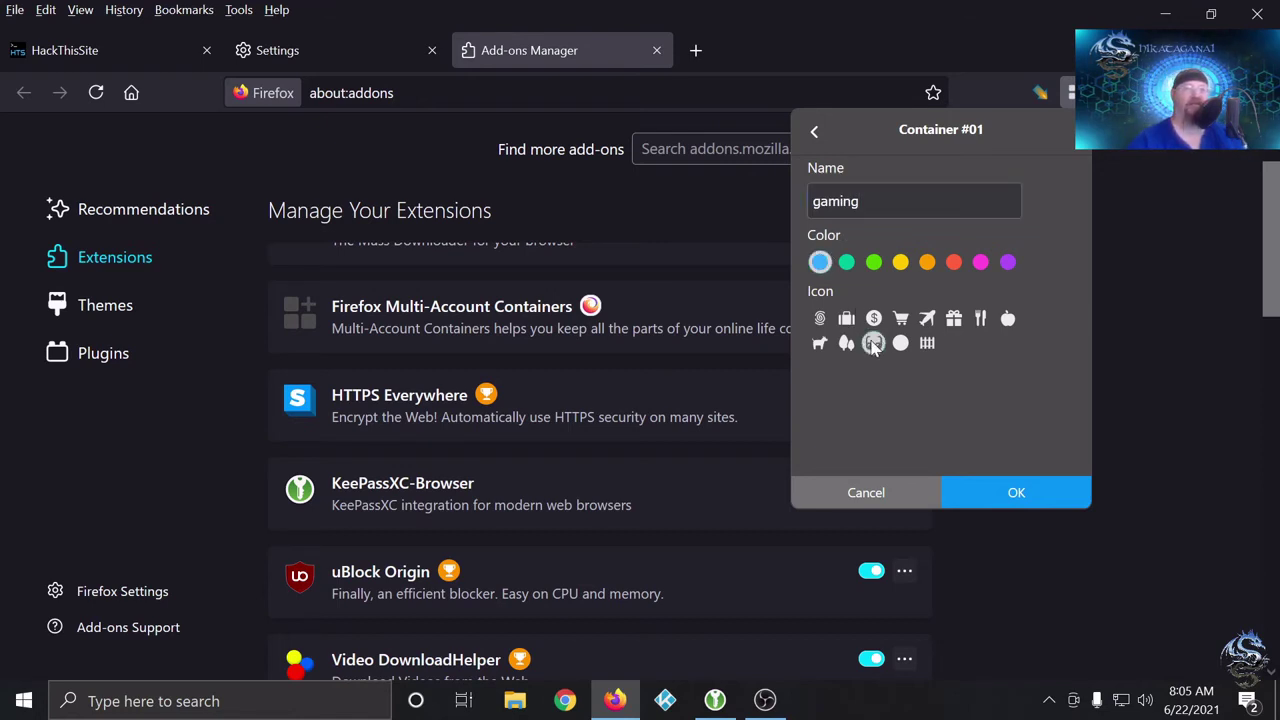
pyautogui.click(1004, 493)
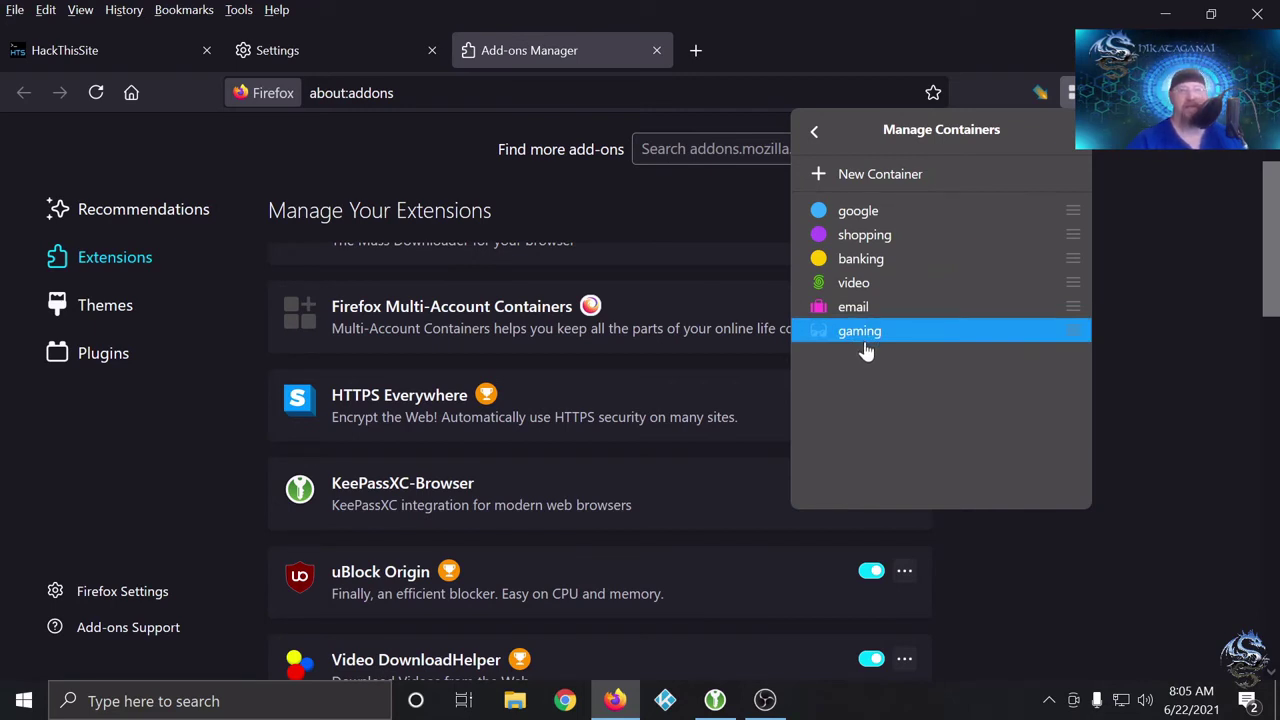
pyautogui.click(1181, 160)
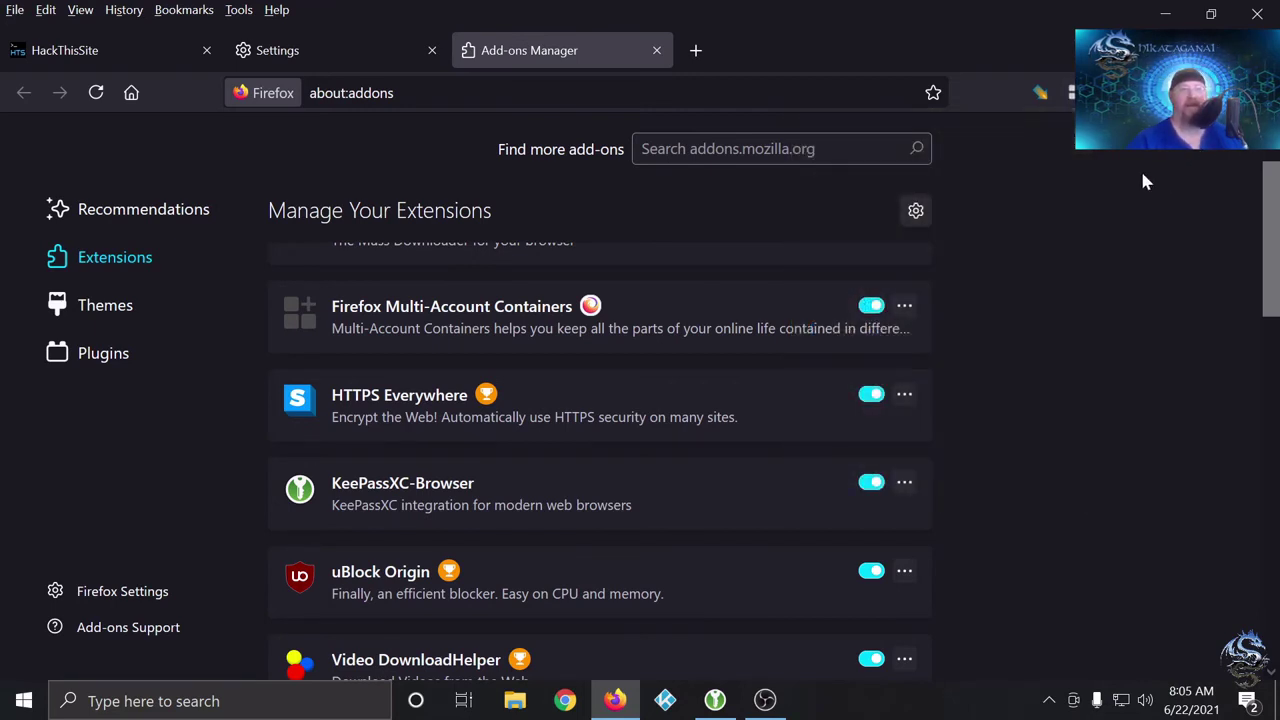
# - Open a new tab in the gaming container
pyautogui.click(1067, 94)
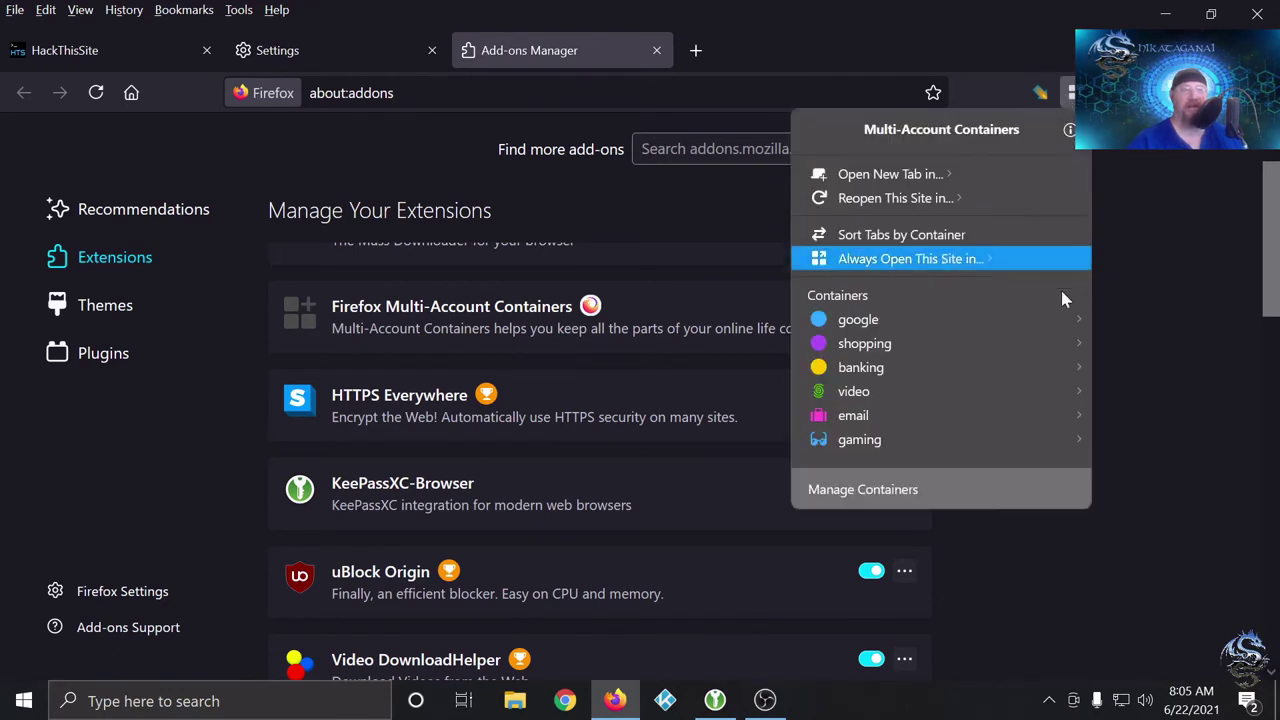
pyautogui.click(845, 441)
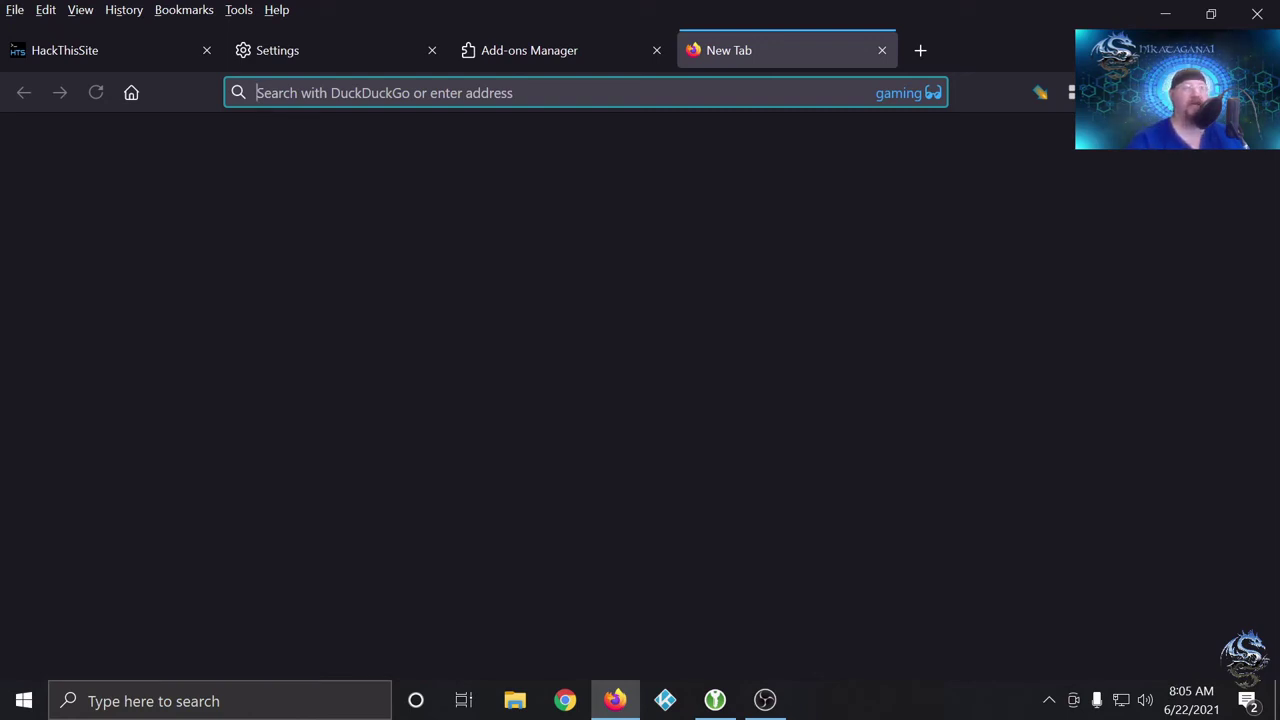
# - Close the gaming container tab, search for bestbuy in a regular new tab, and open Best Buy's official store site
pyautogui.click(883, 51)
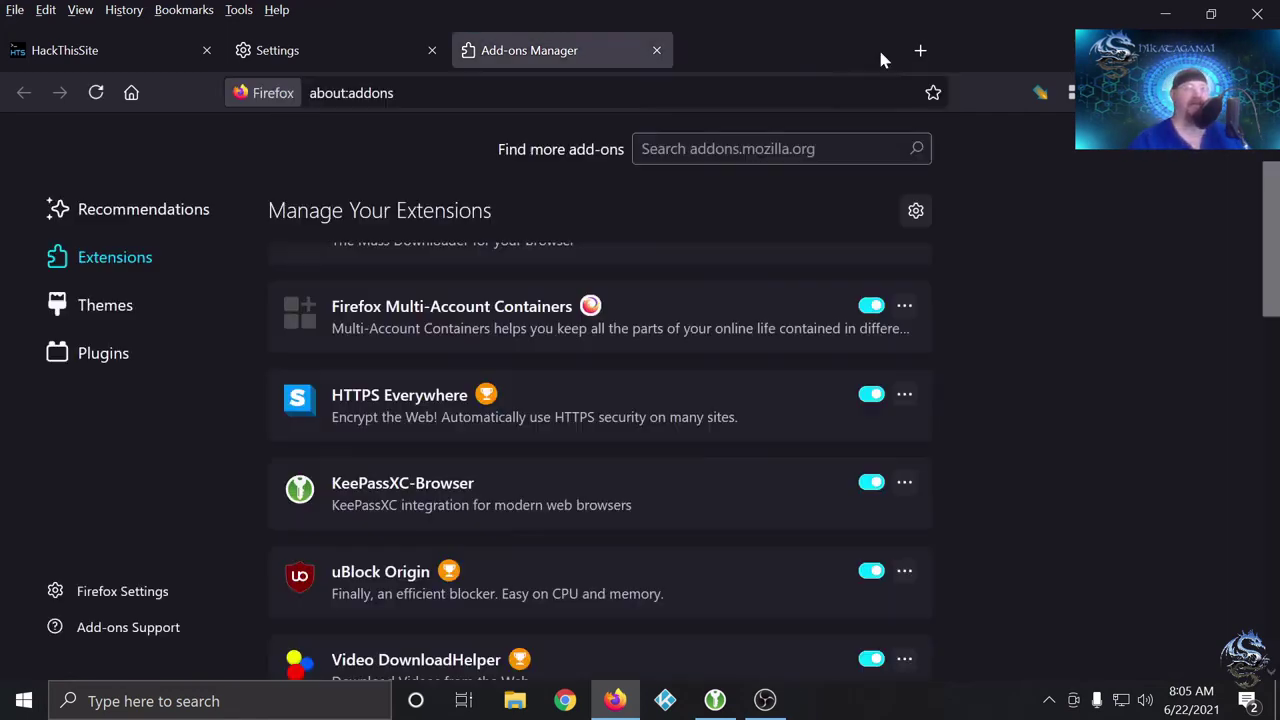
pyautogui.click(708, 51)
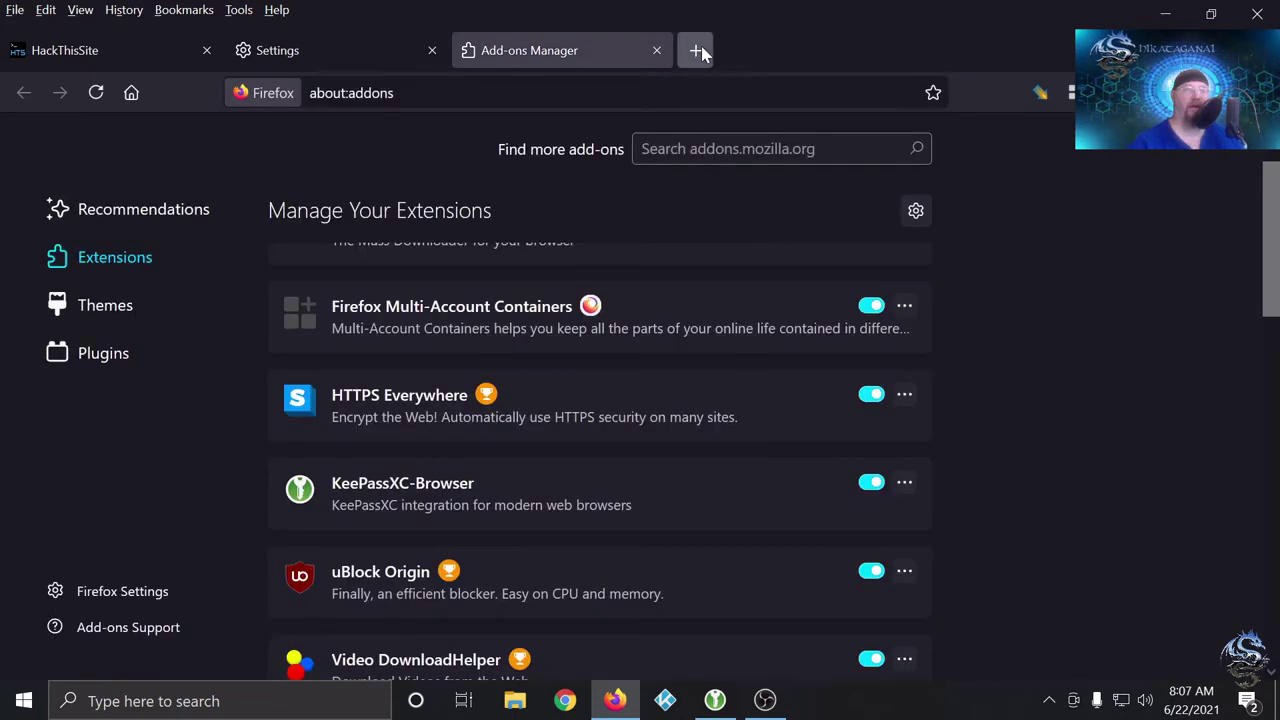
pyautogui.click(692, 50)
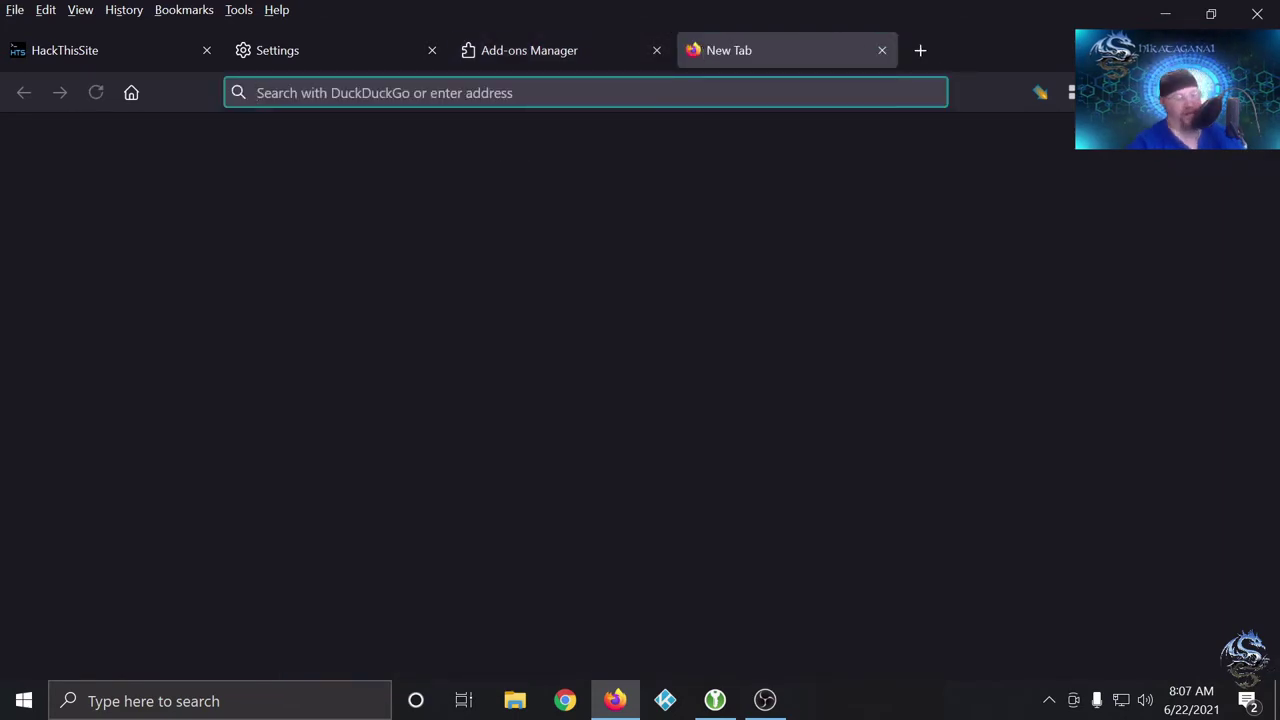
pyautogui.write('best')
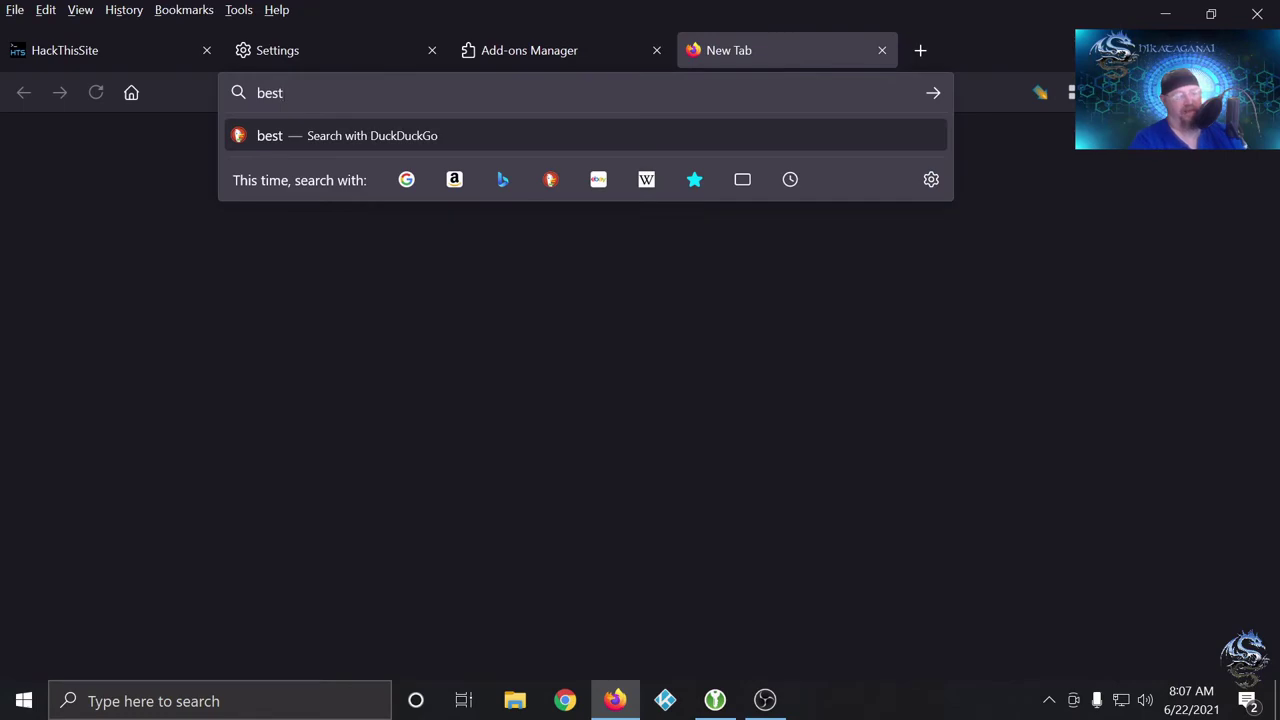
pyautogui.write('buy')
pyautogui.press('Return')
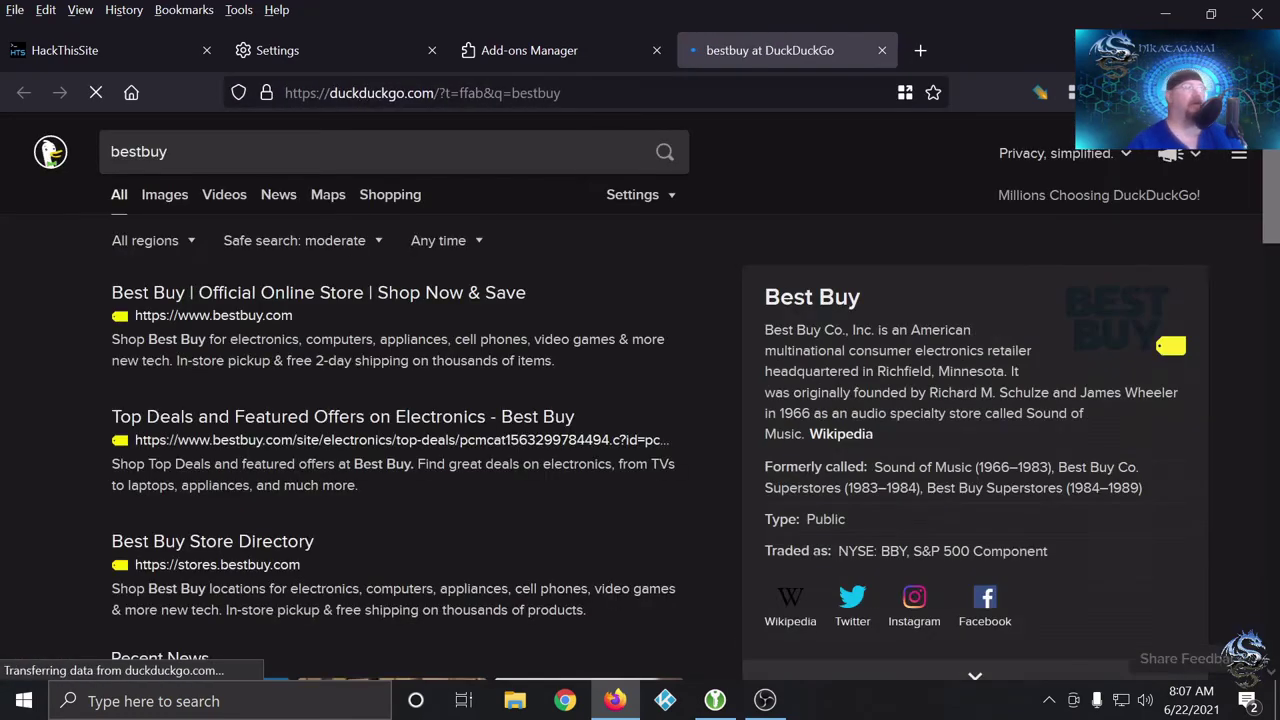
pyautogui.click(345, 297)
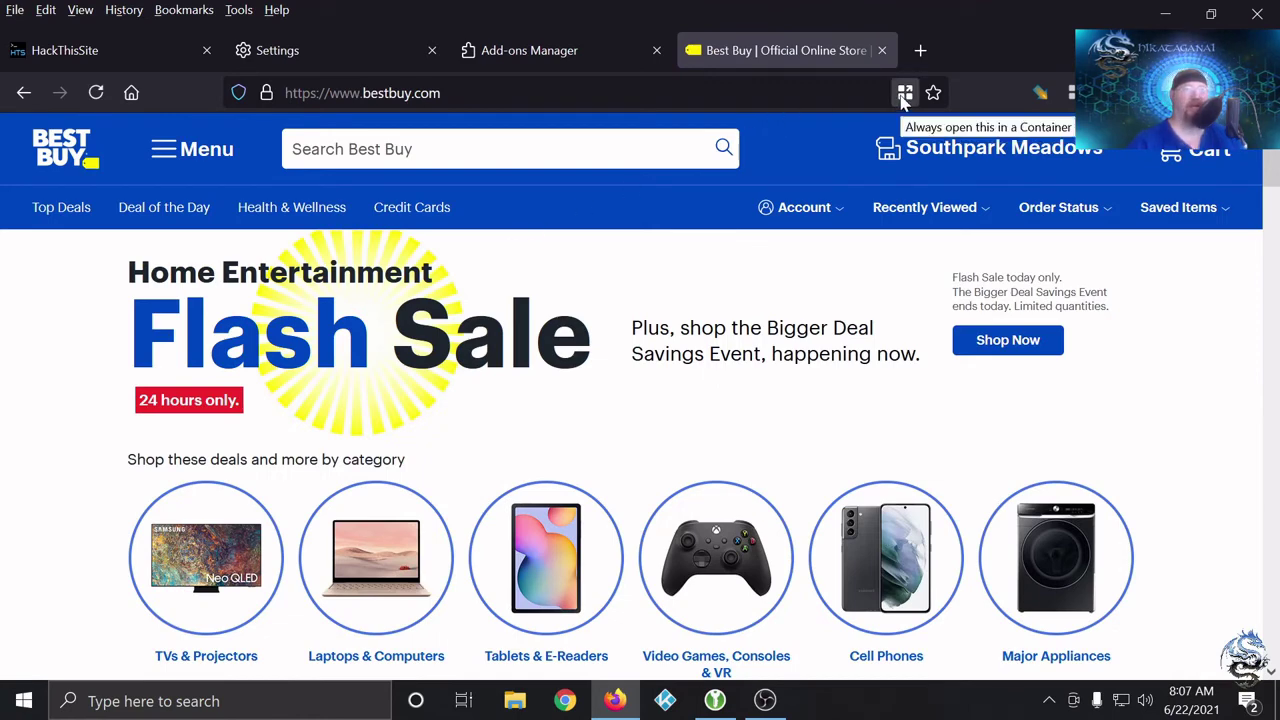
# - Set bestbuy.com to always open in the banking container, and close both Best Buy pages
pyautogui.click(904, 93)
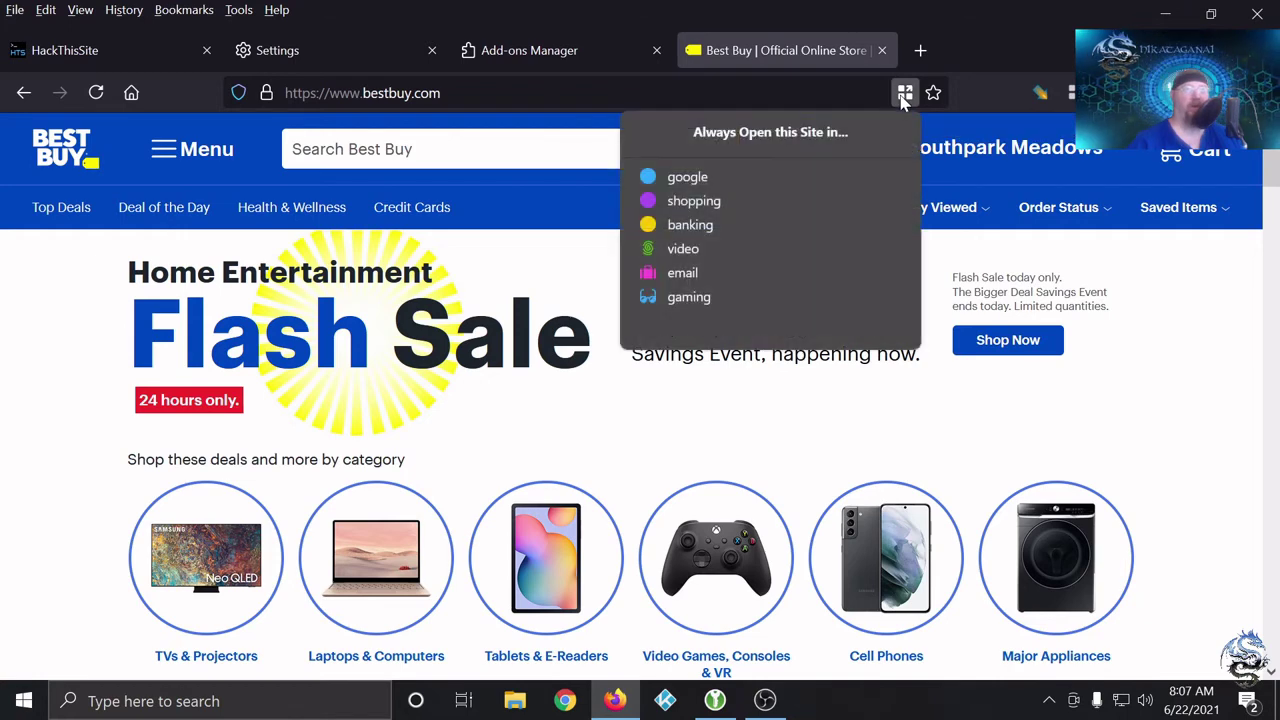
pyautogui.click(690, 225)
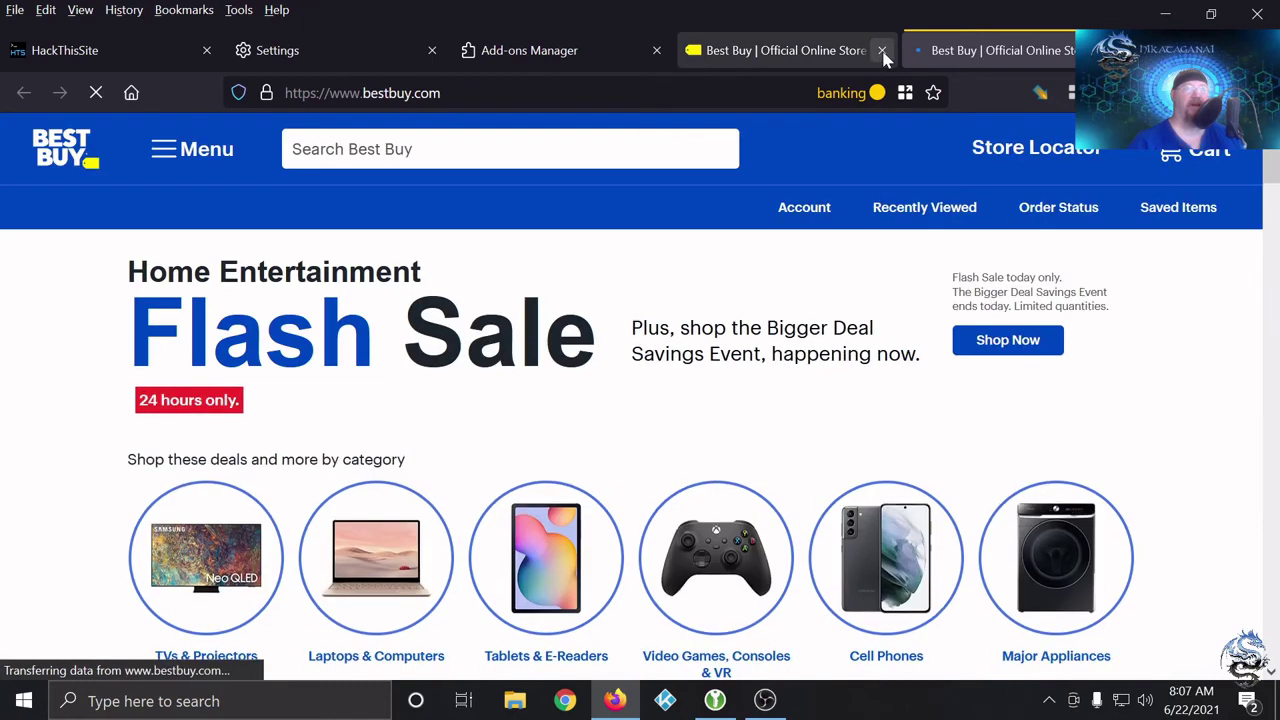
pyautogui.click(882, 50)
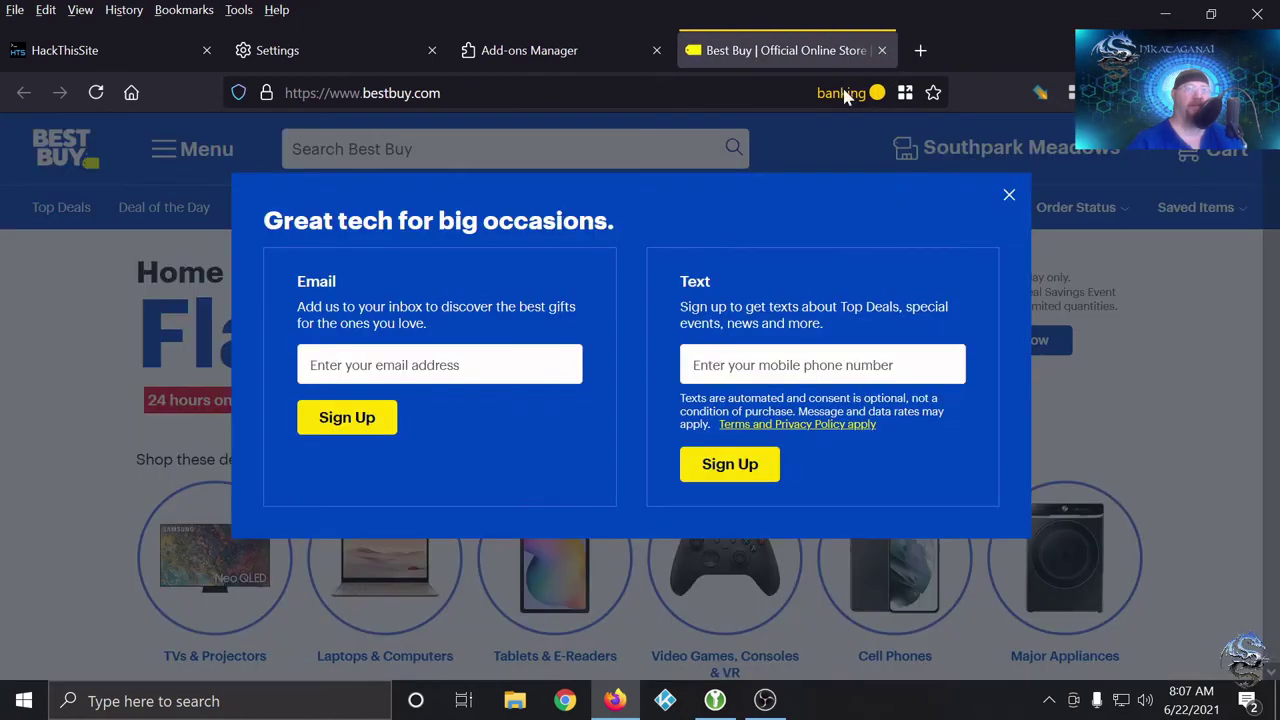
pyautogui.click(881, 50)
# - Search for bestbuy in a new tab and open the official site in the banking container, remembering that decision
pyautogui.click(696, 52)
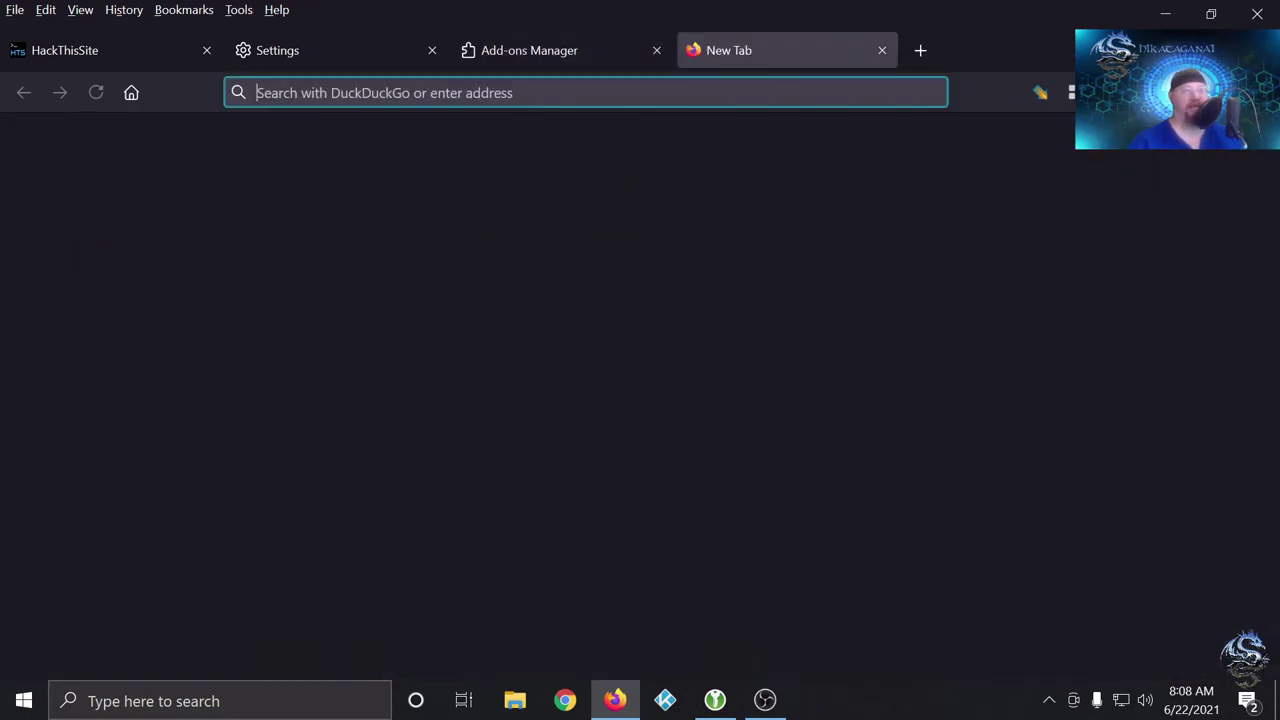
pyautogui.write('bestbuy')
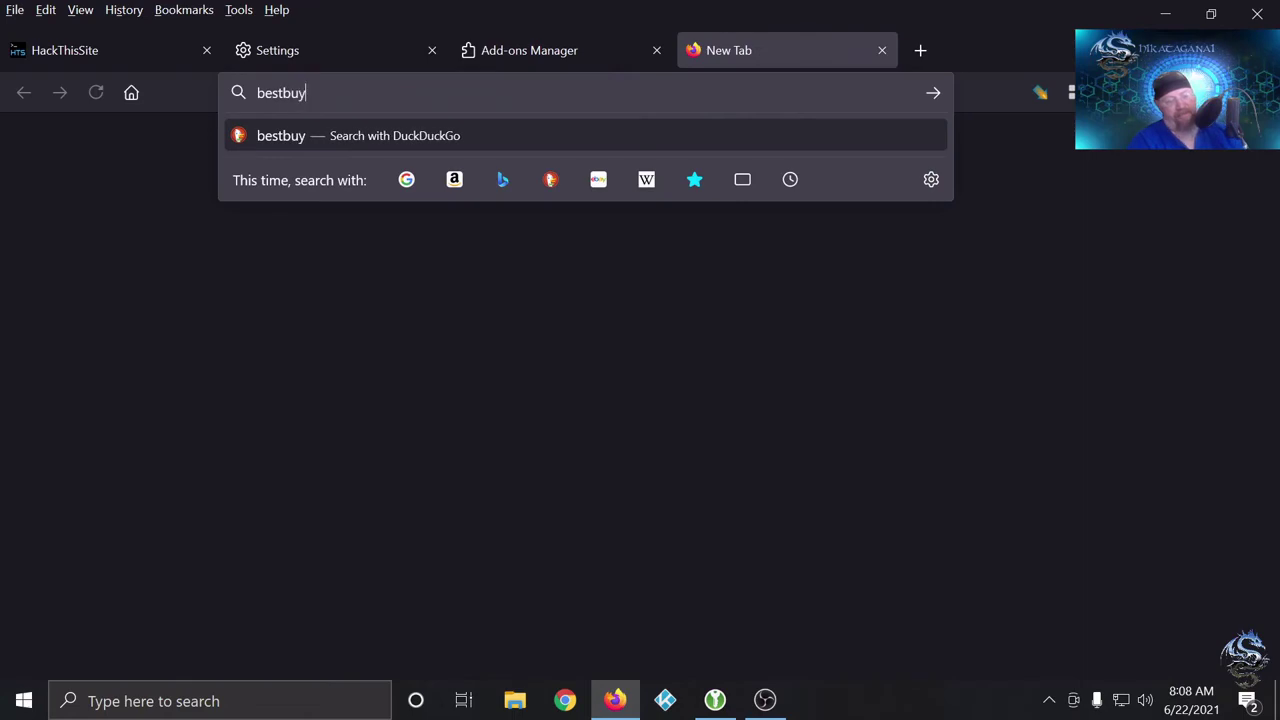
pyautogui.press('Return')
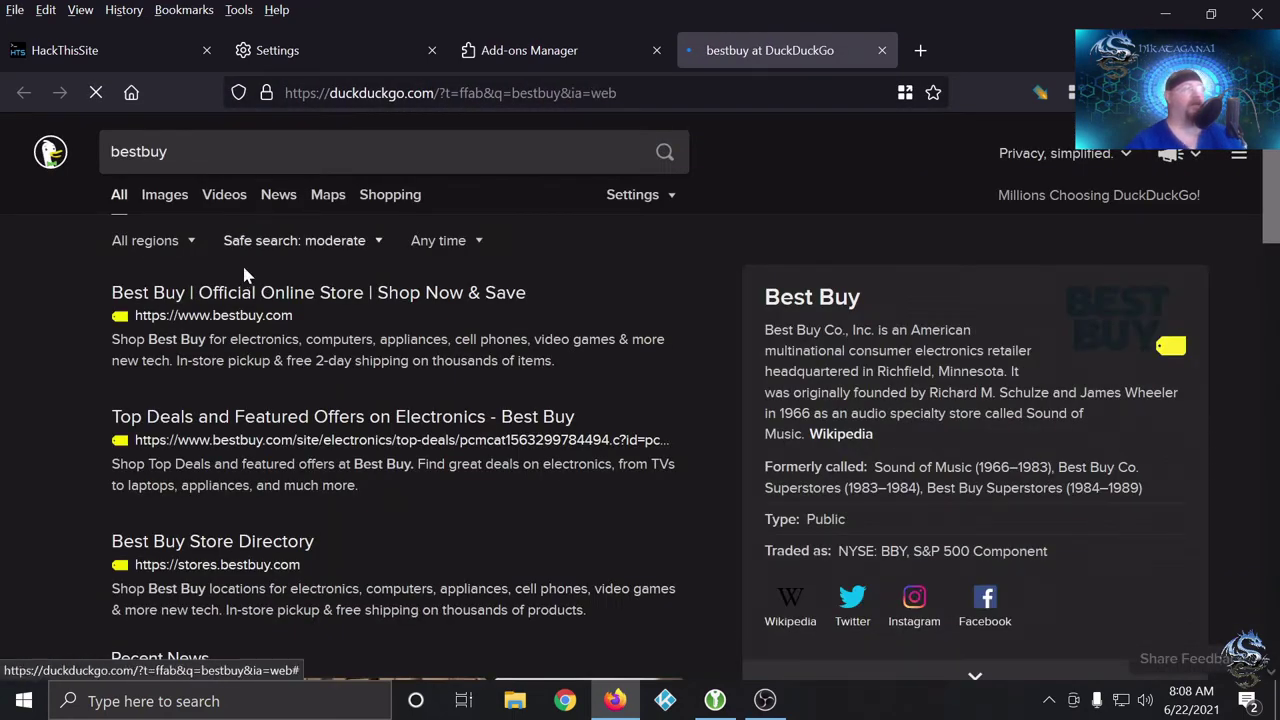
pyautogui.click(258, 290)
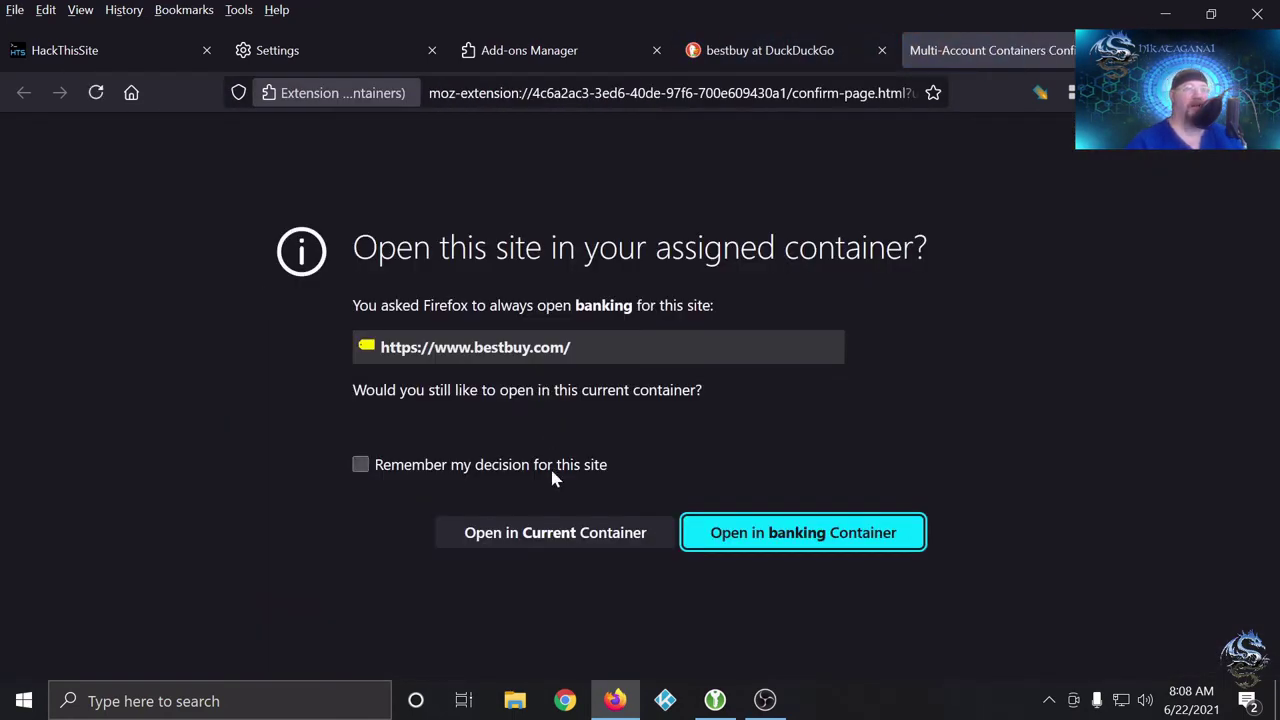
pyautogui.click(361, 465)
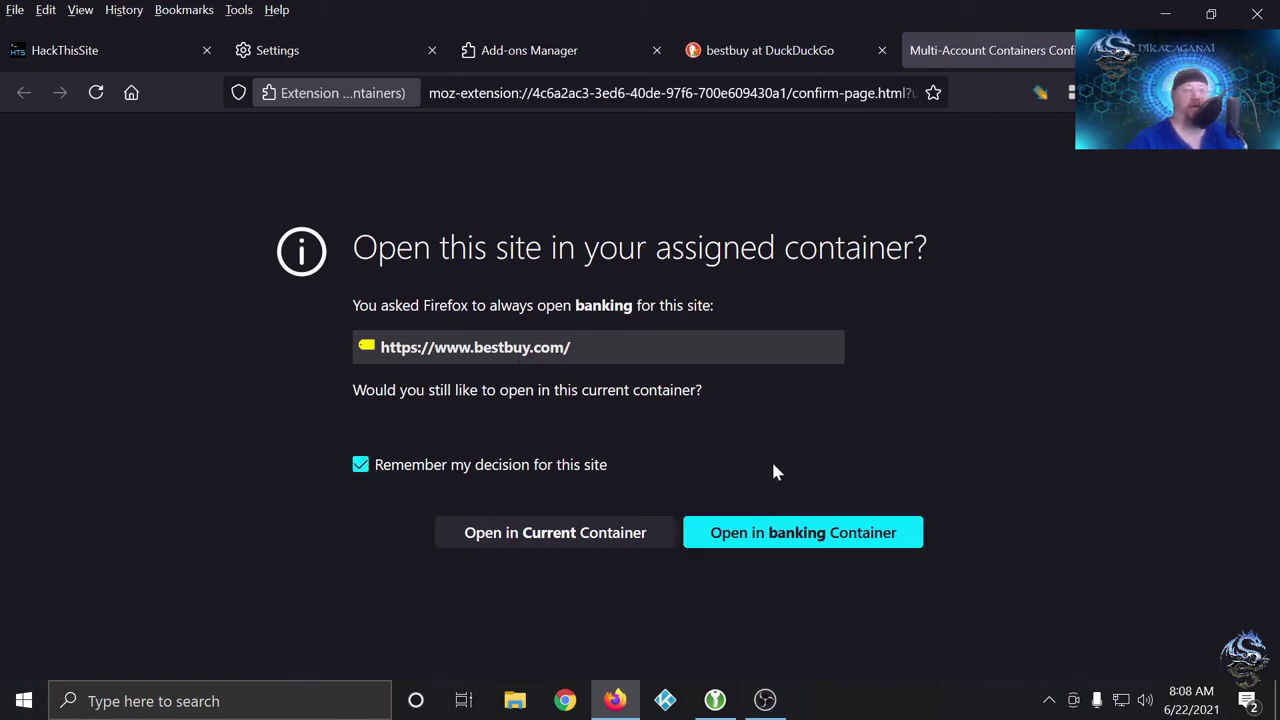
pyautogui.click(797, 535)
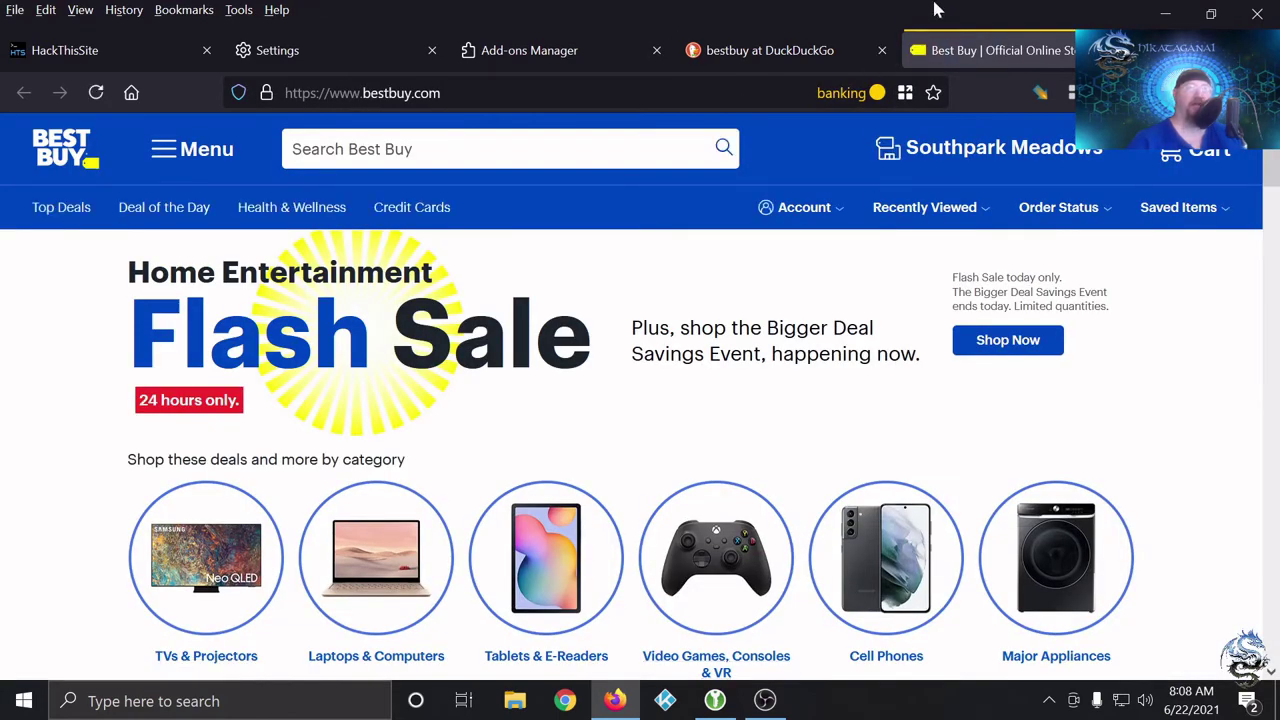
# - Reopen the official Best Buy site from the search results to test its container assignment, and close the Best Buy and search pages
pyautogui.click(1107, 50)
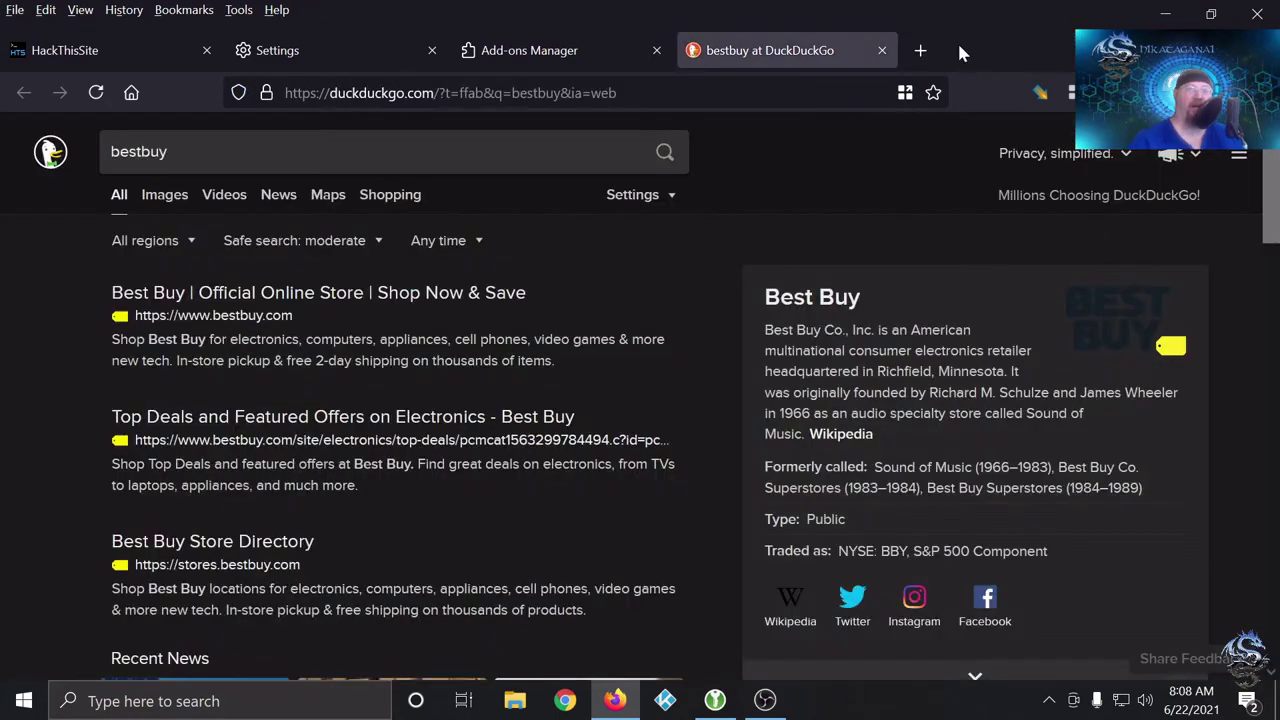
pyautogui.click(336, 302)
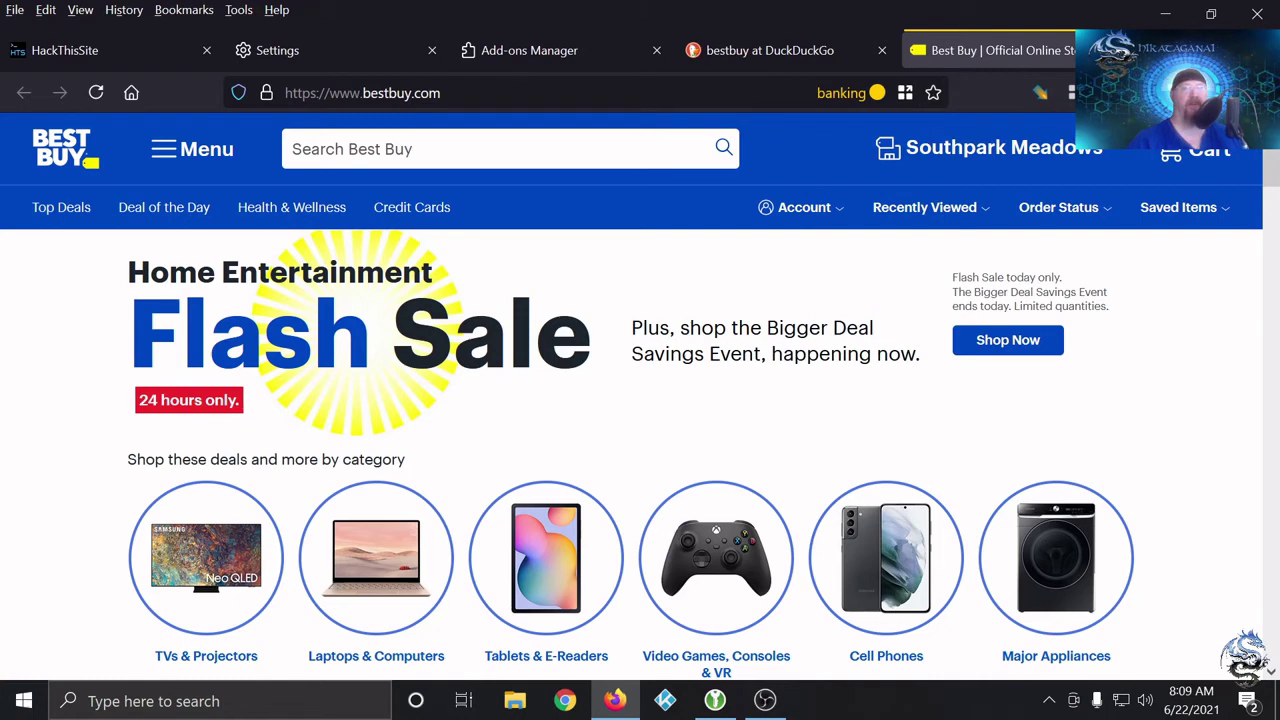
pyautogui.click(1107, 50)
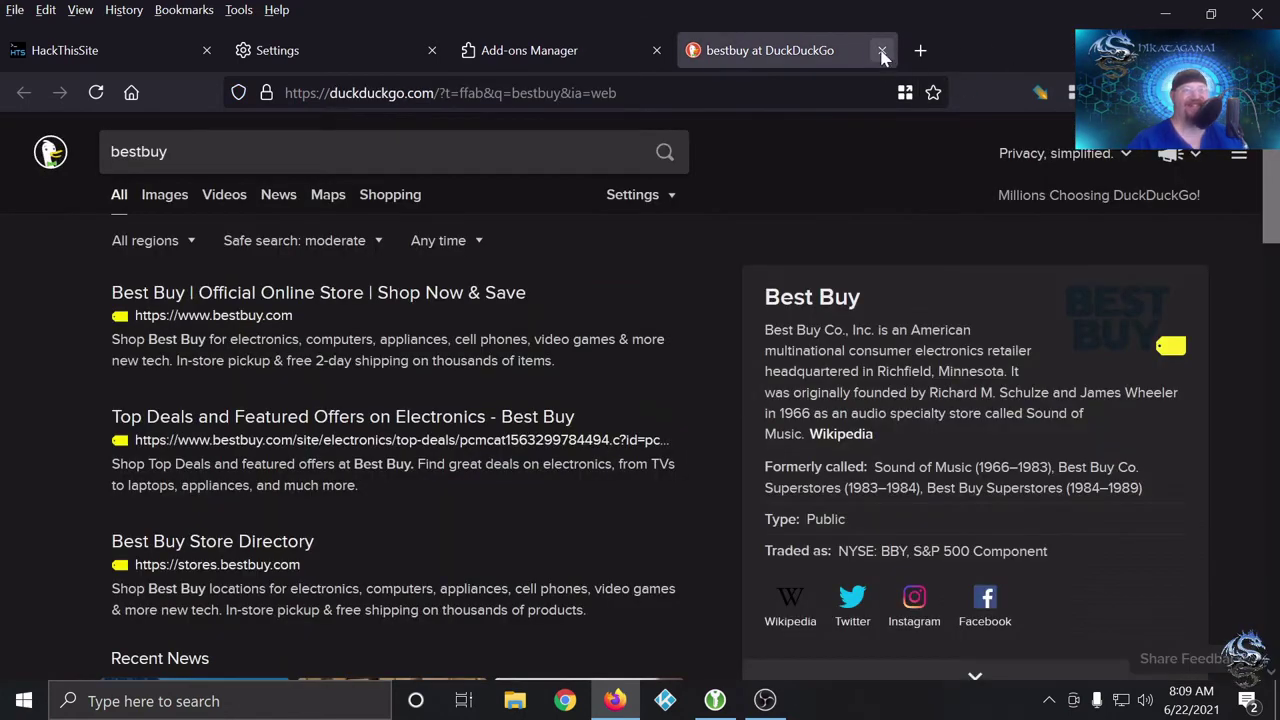
pyautogui.click(882, 51)
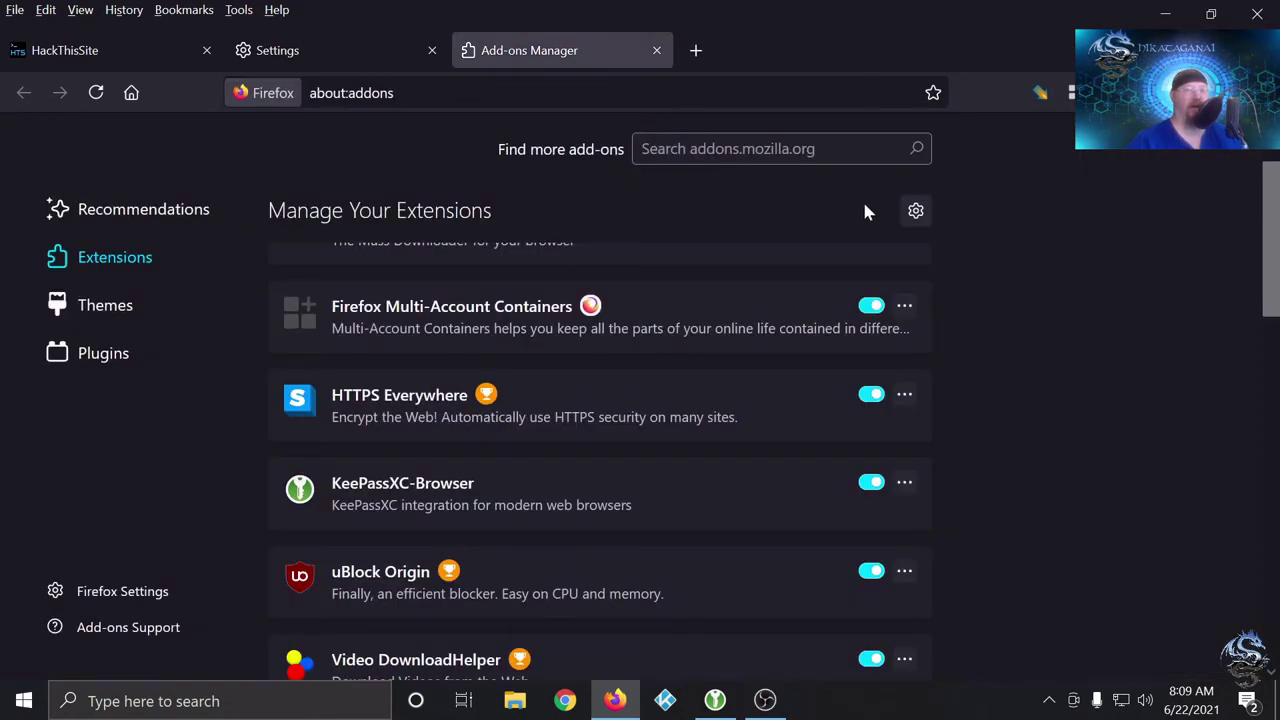
# - Check uBlock Origin's blocking summary on the extensions page and on the HackThisSite page
pyautogui.scroll(-2, 517, 457)
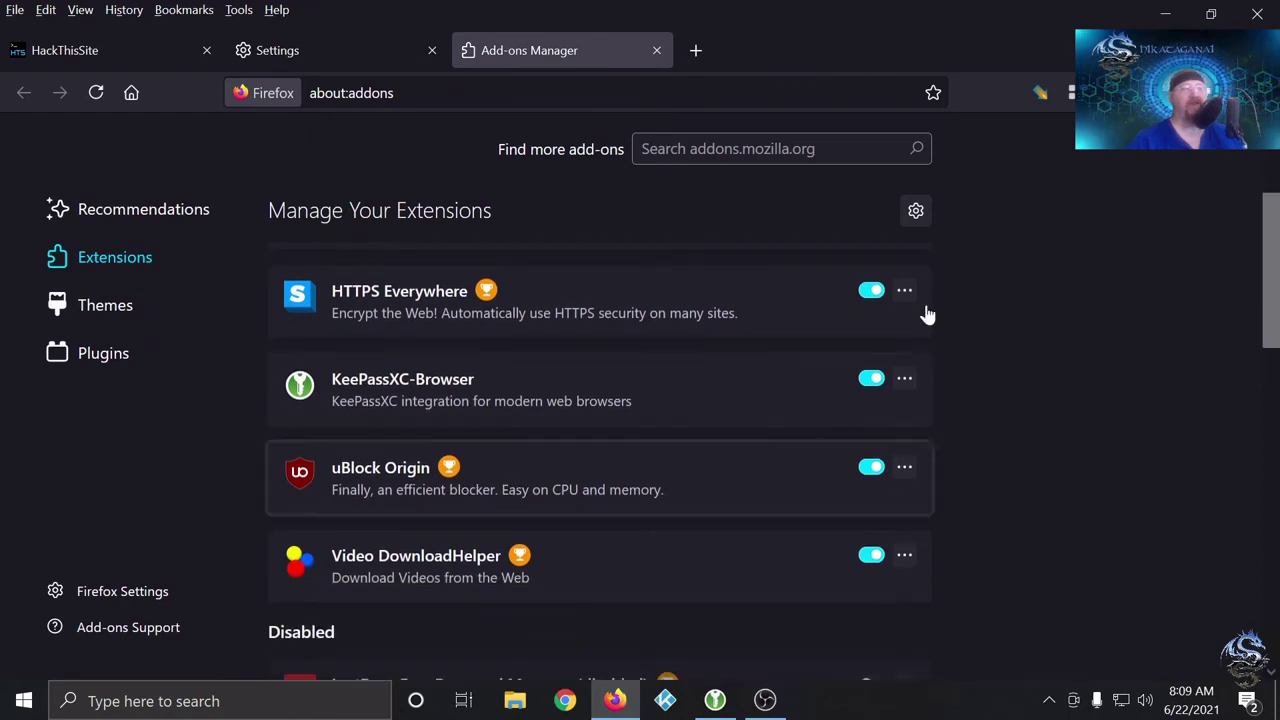
pyautogui.click(1100, 92)
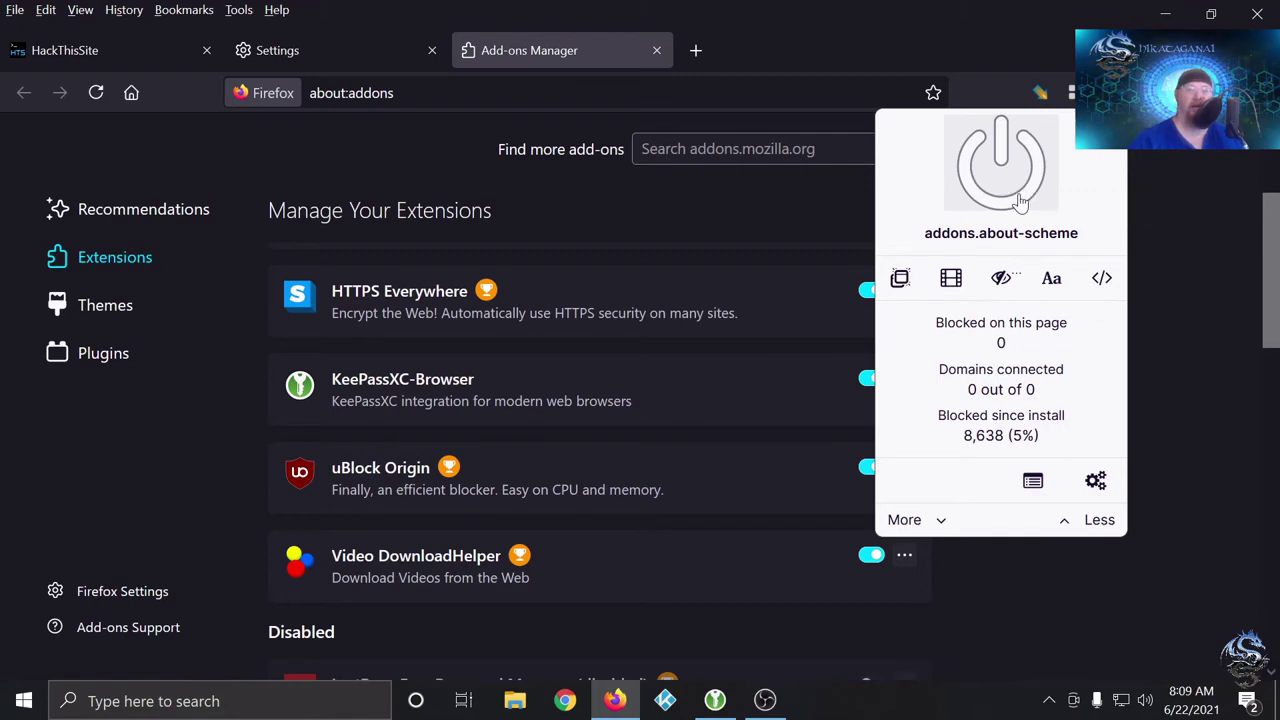
pyautogui.click(88, 62)
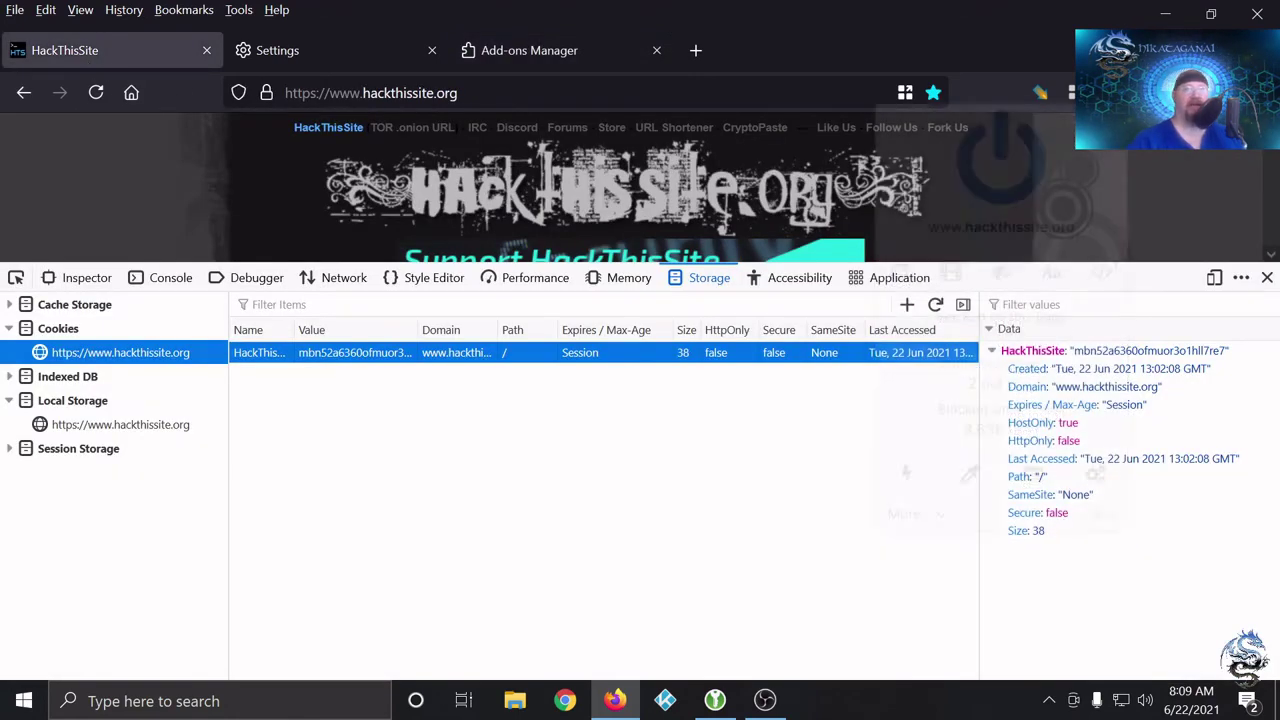
pyautogui.click(1100, 92)
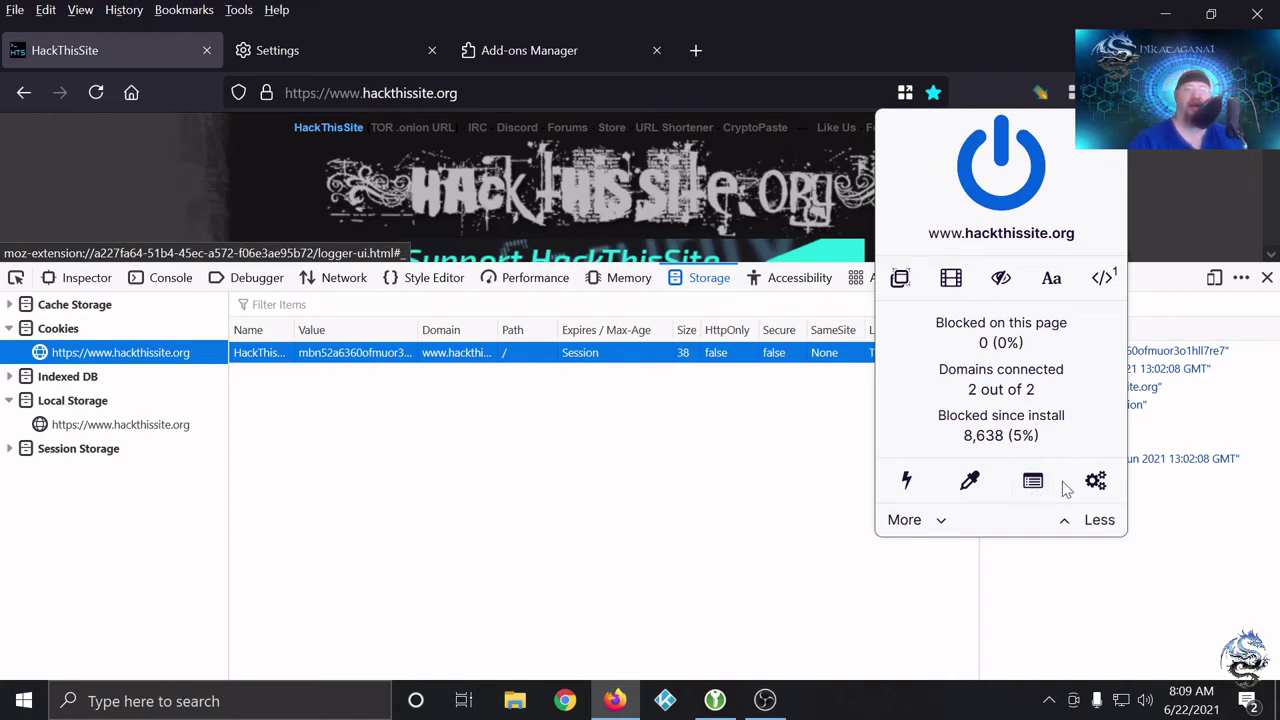
# - Review the general settings, trusted sites and rules in the uBlock Origin dashboard, and close the dashboard
pyautogui.click(1095, 481)
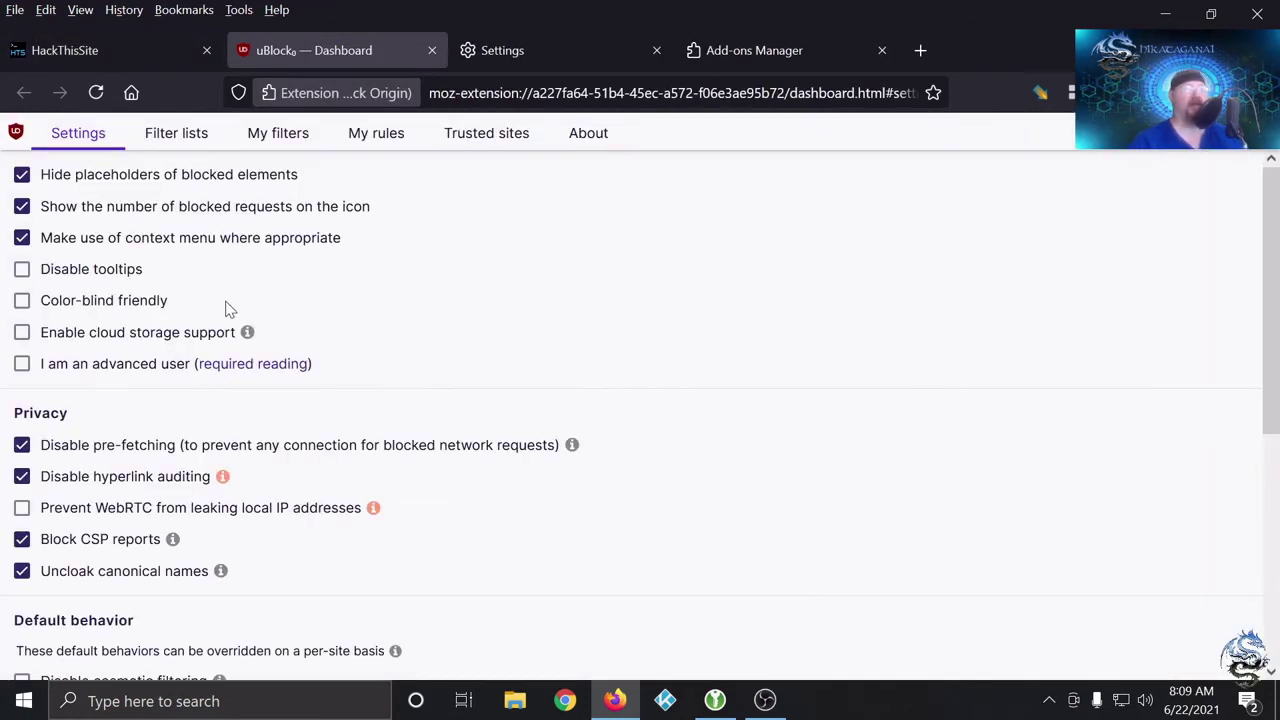
pyautogui.click(503, 141)
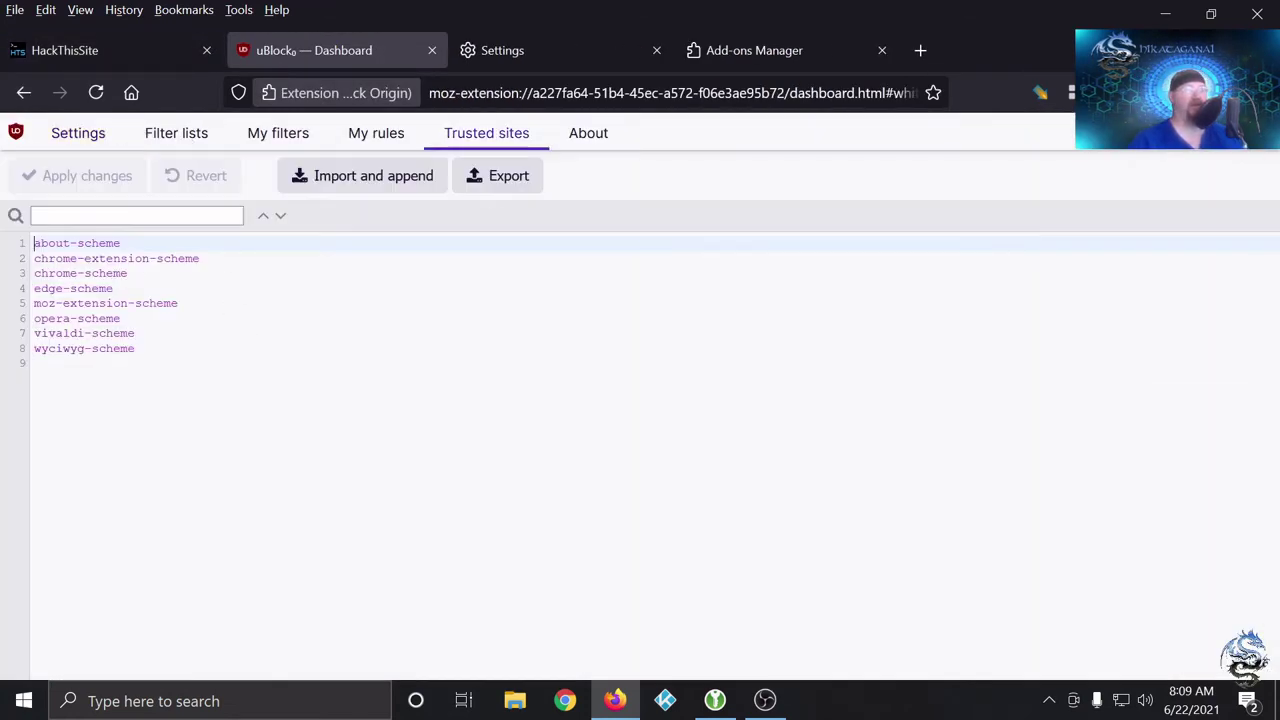
pyautogui.click(362, 134)
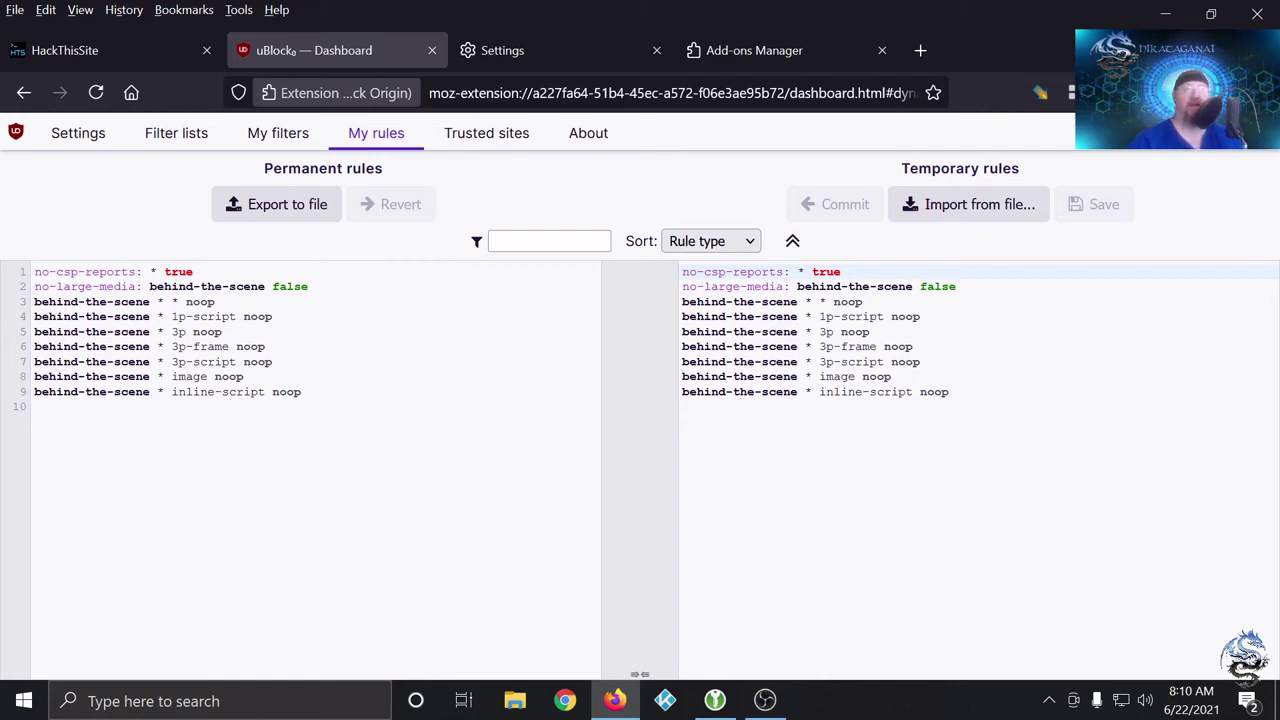
pyautogui.click(432, 50)
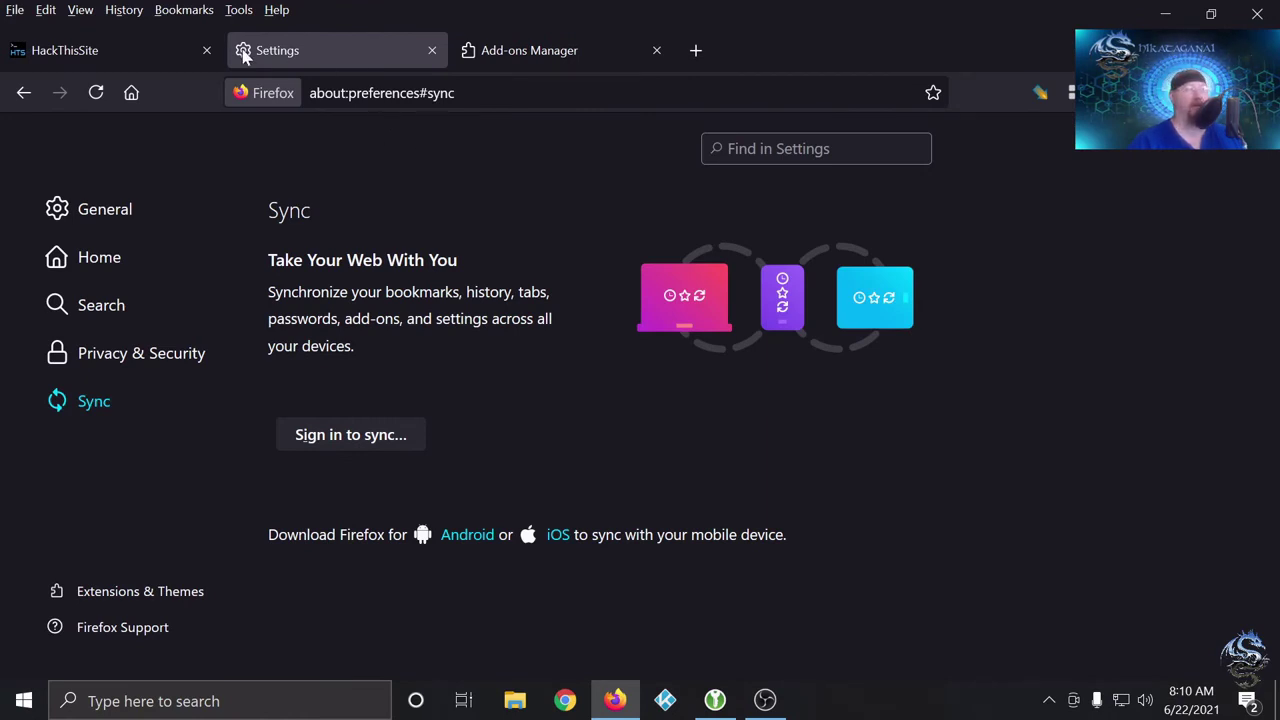
# - Close the developer tools on the HackThisSite page
pyautogui.click(150, 48)
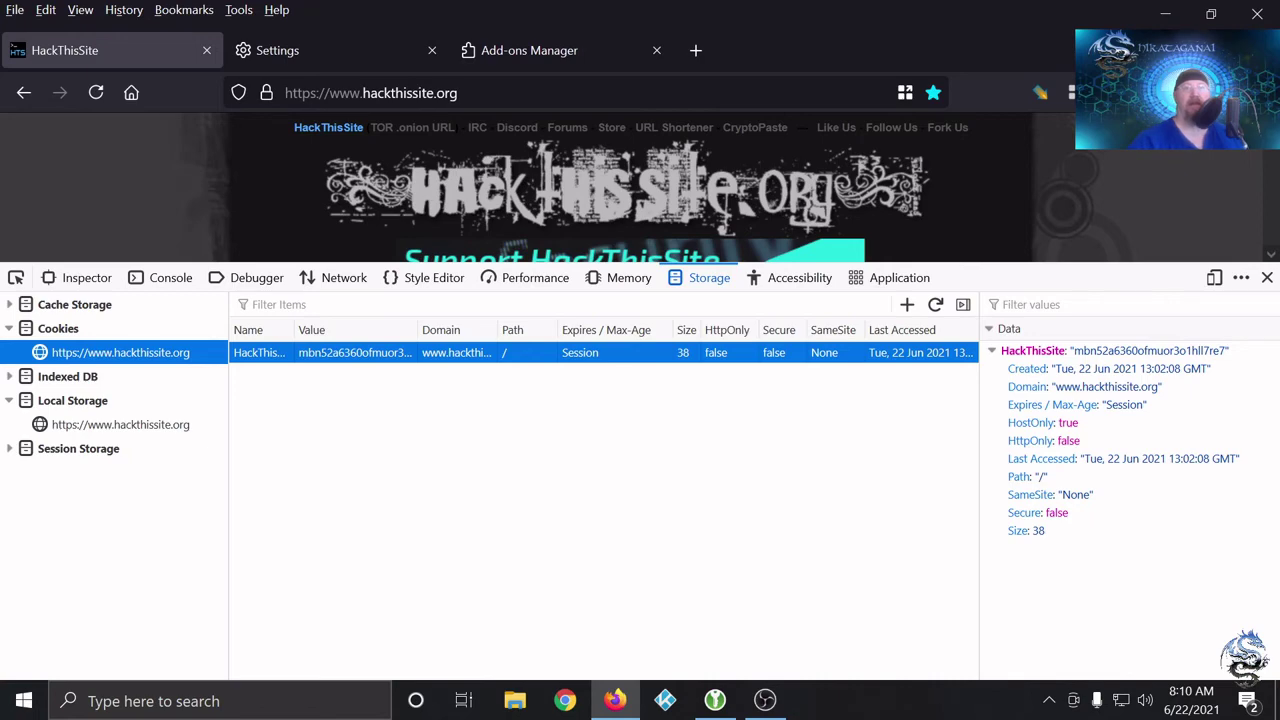
pyautogui.click(1268, 281)
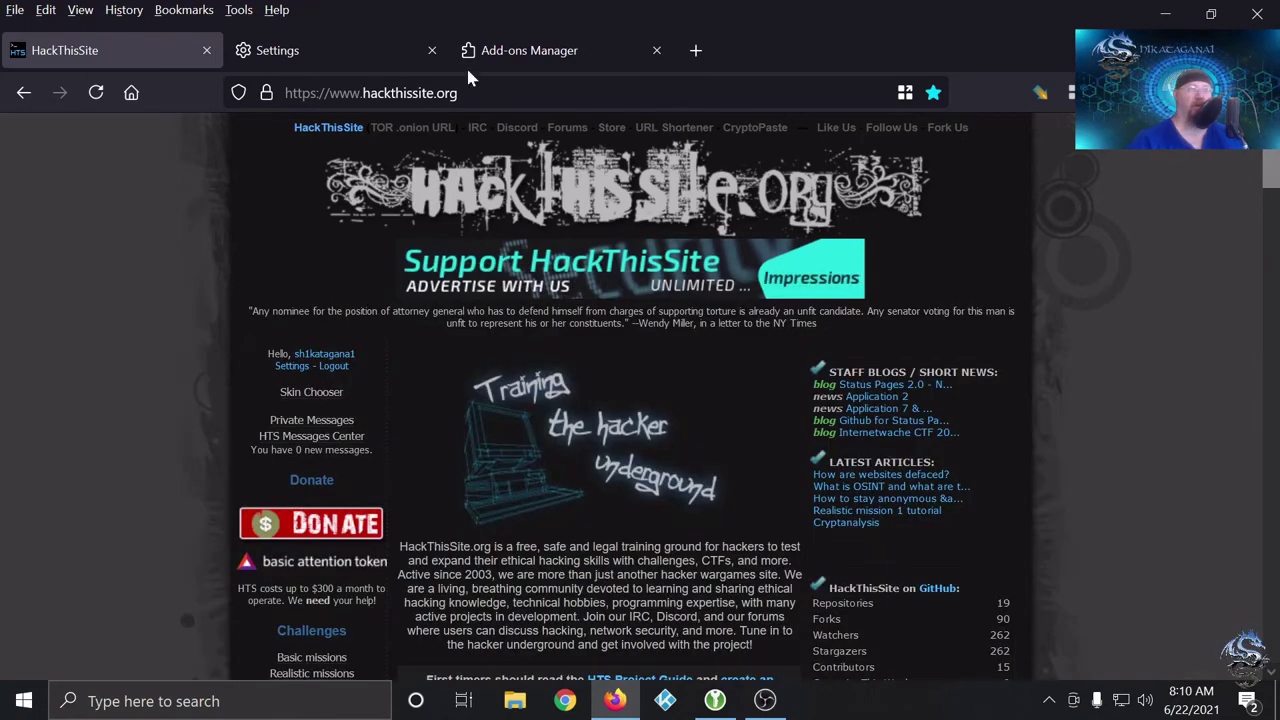
# - Look through the enabled, disabled and recommended extensions in the Add-ons Manager
pyautogui.click(480, 50)
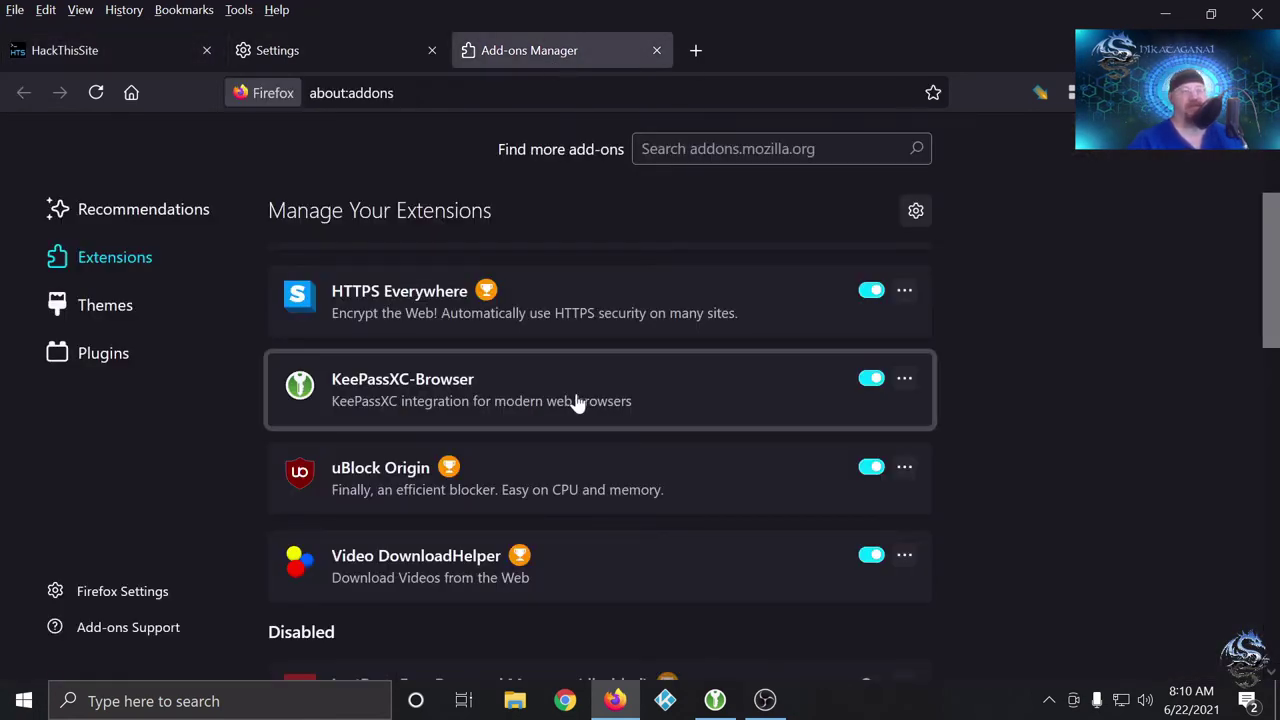
pyautogui.scroll(-2, 574, 400)
pyautogui.scroll(-4, 590, 413)
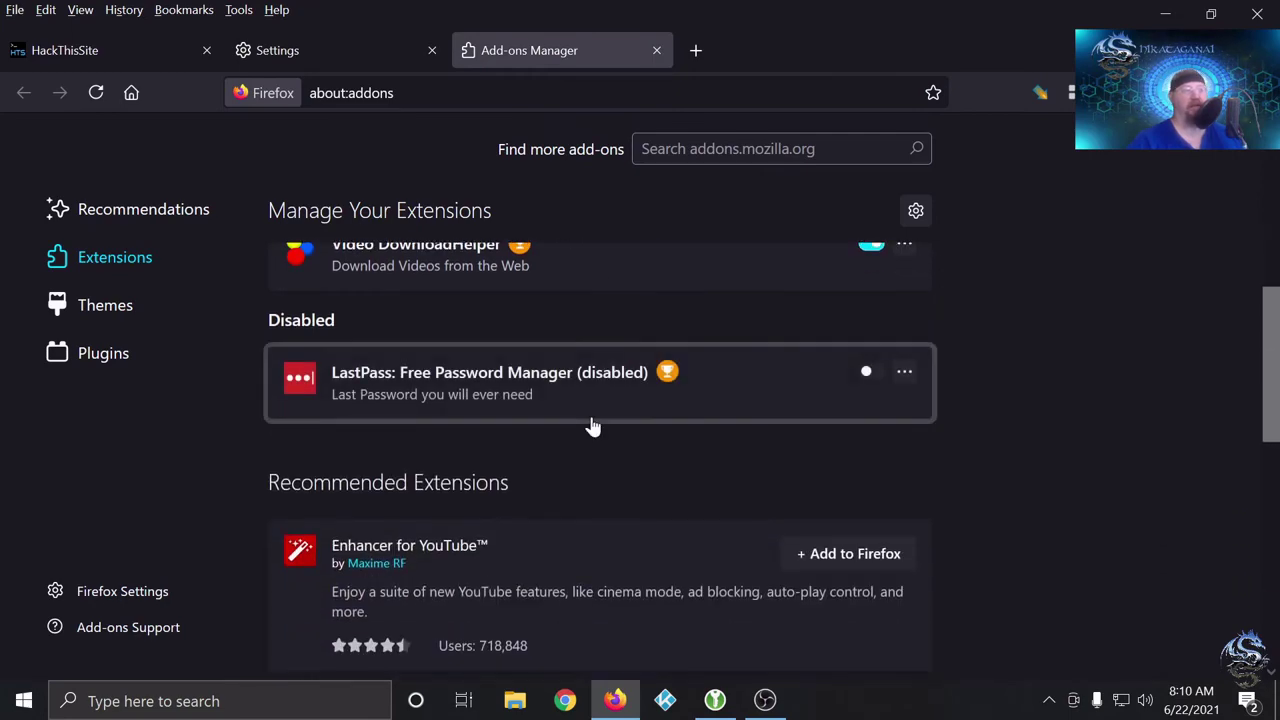
pyautogui.scroll(-4, 591, 423)
pyautogui.scroll(4, 560, 420)
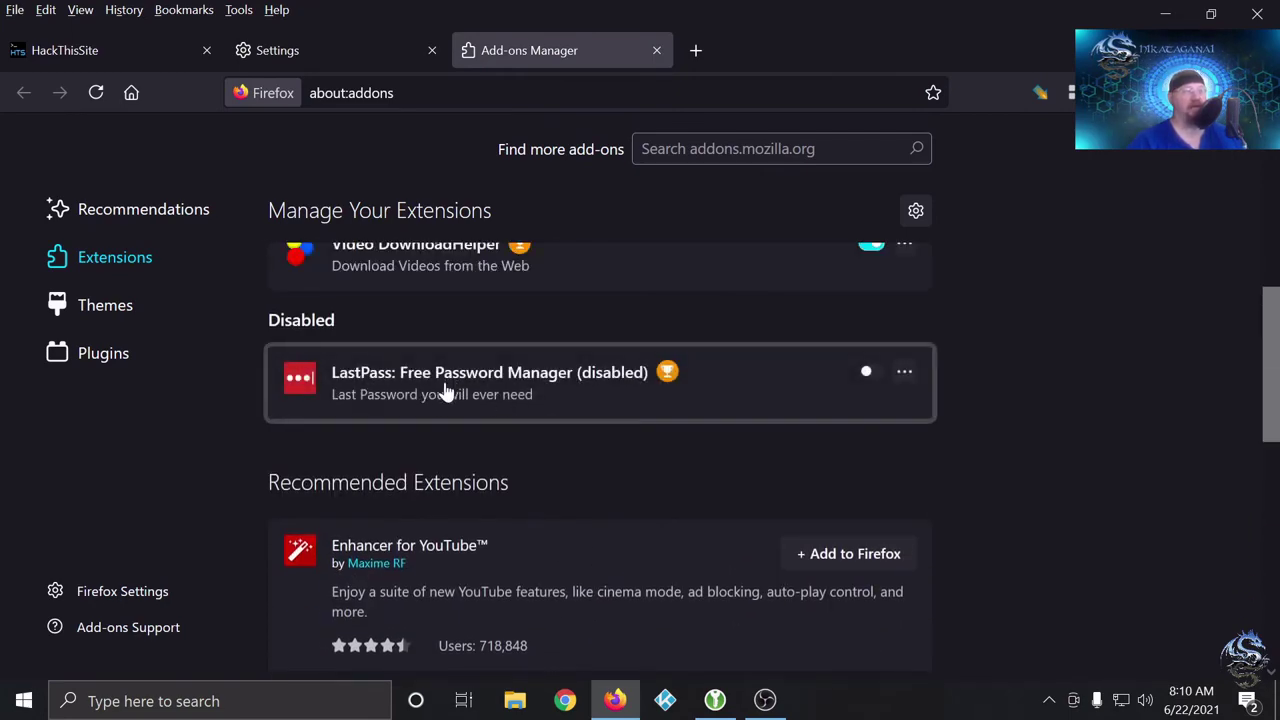
pyautogui.scroll(-4, 666, 420)
pyautogui.scroll(8, 670, 416)
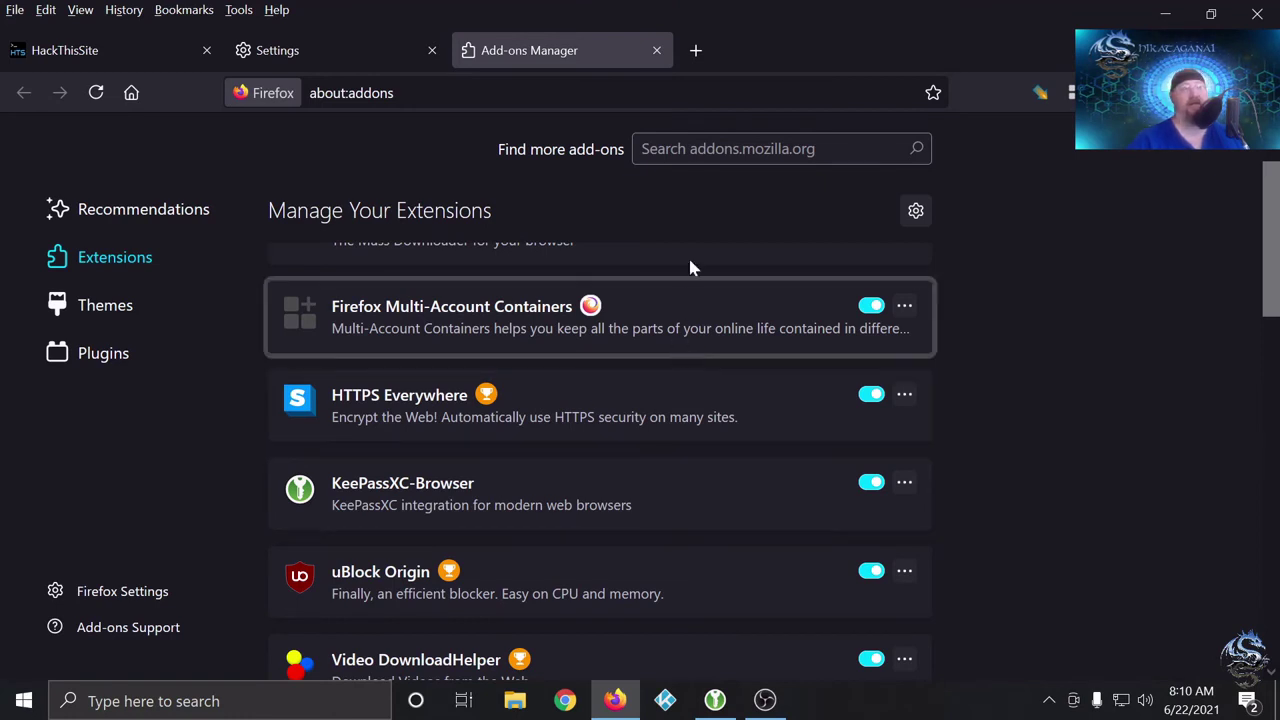
# - Search the web for "firefox supercookies" in a new tab and open the Mozilla Security Blog article "Firefox 85 Cracks Down on Supercookies"
pyautogui.click(695, 52)
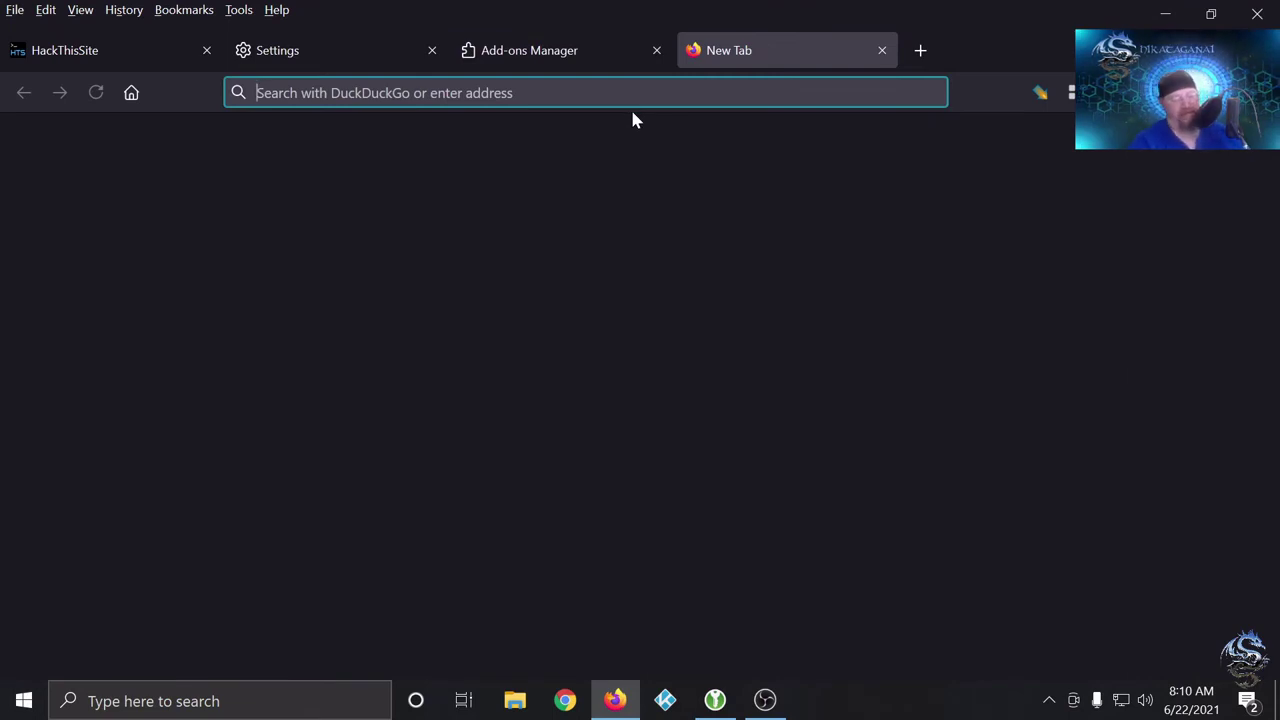
pyautogui.write('firefox superc')
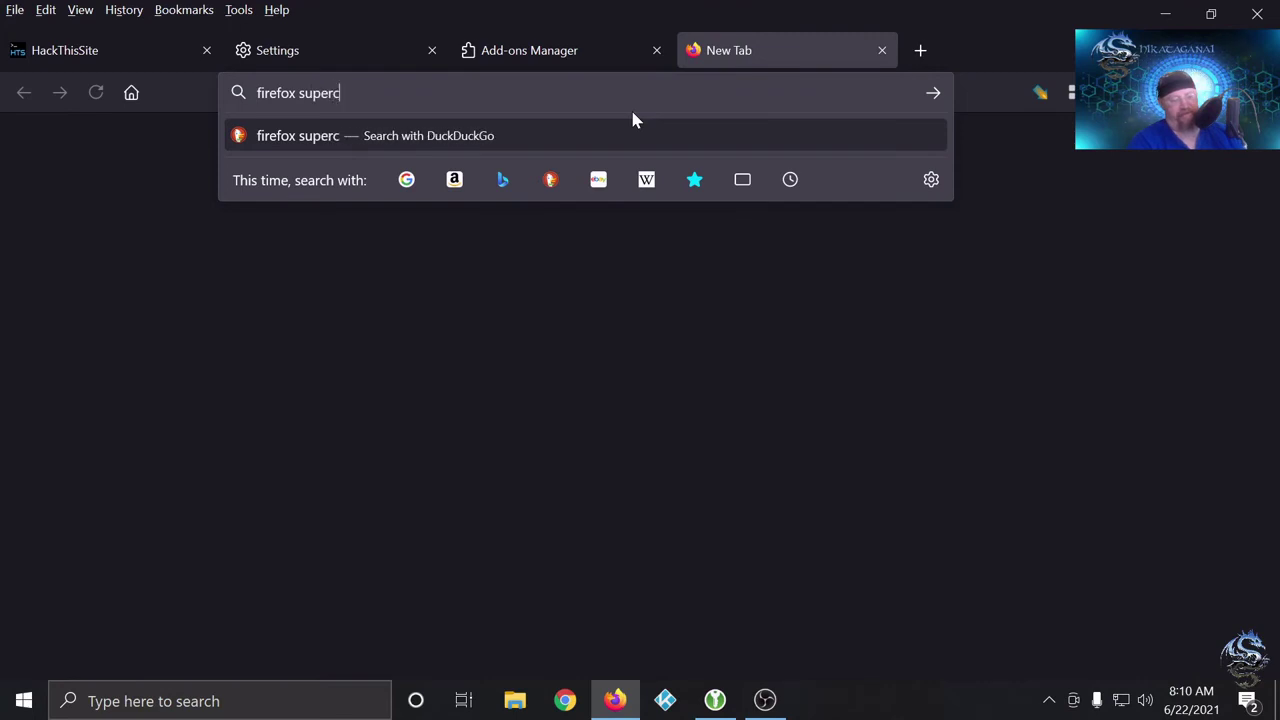
pyautogui.write('ookies')
pyautogui.press('Return')
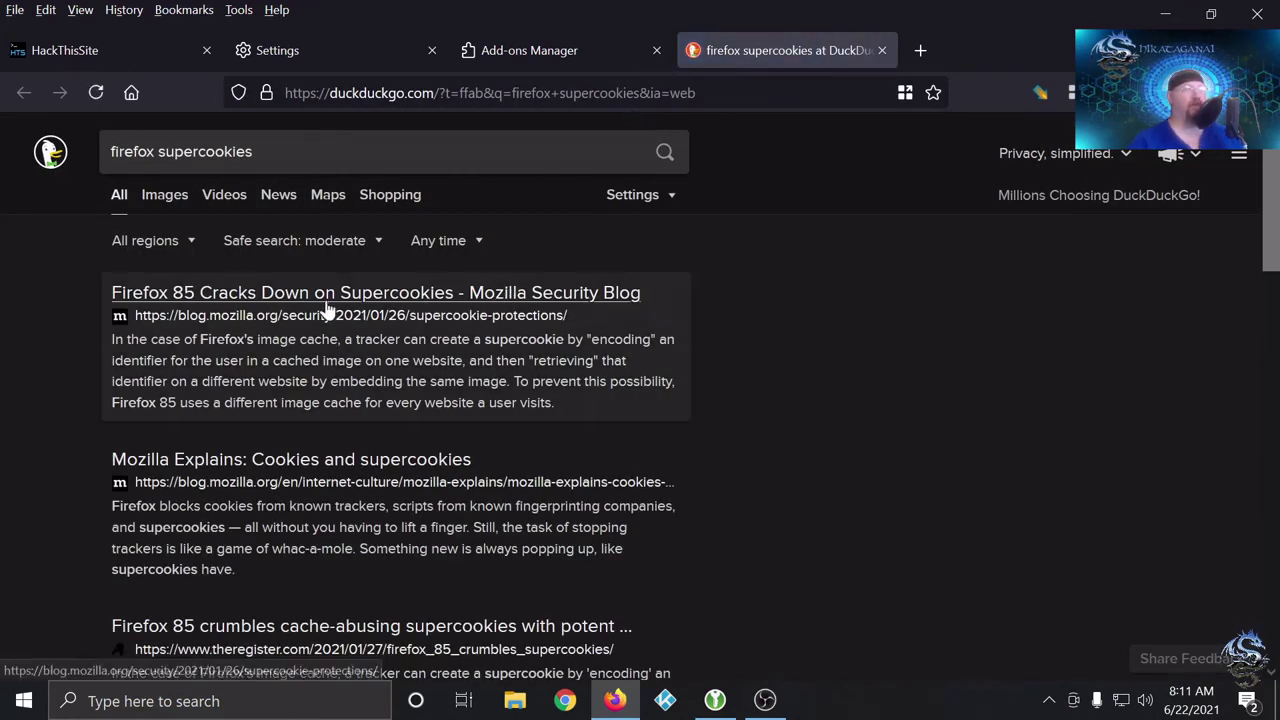
pyautogui.click(232, 297)
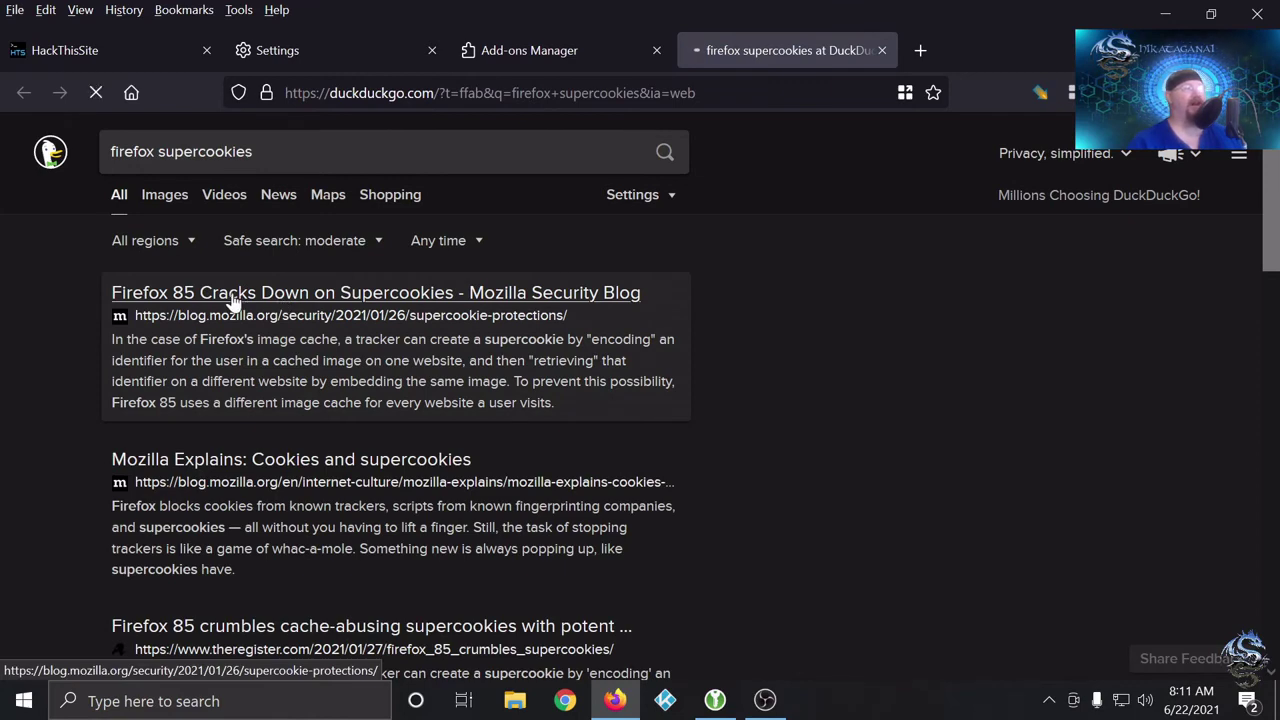
# - Read the supercookies article from its introduction through "What are supercookies?" to the start of the network partitioning section
pyautogui.scroll(-2, 508, 371)
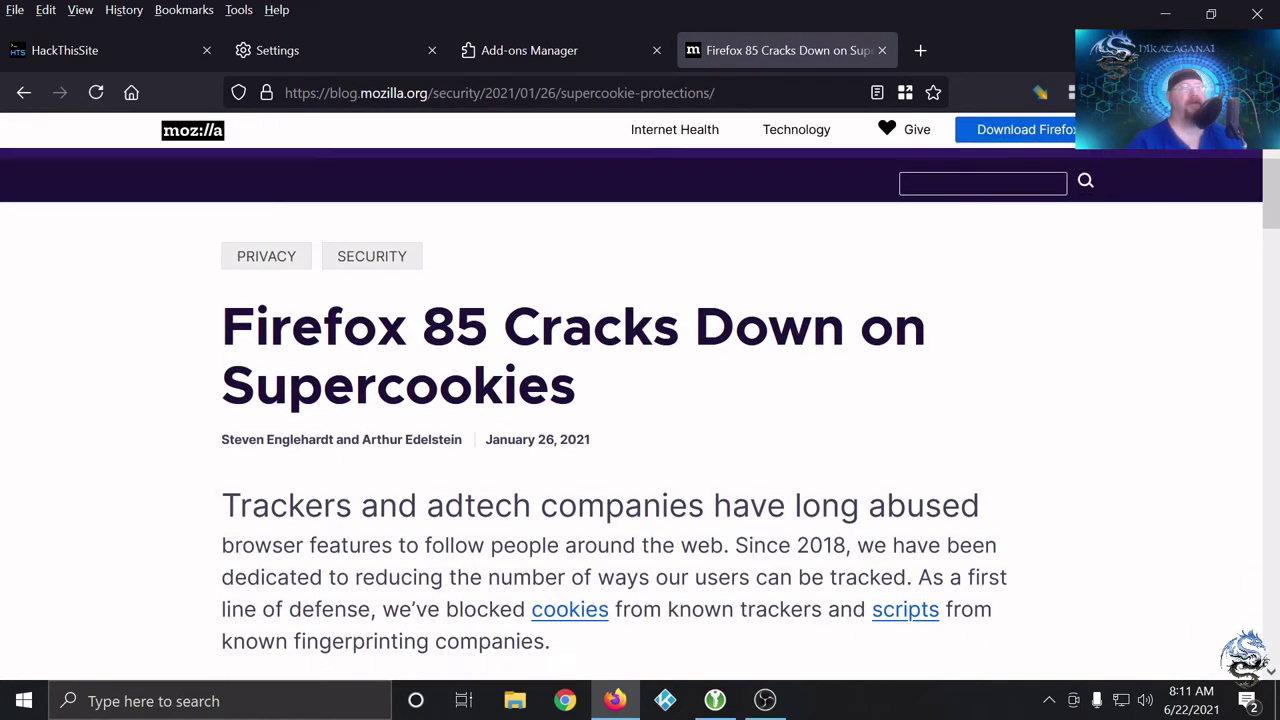
pyautogui.scroll(-2, 686, 411)
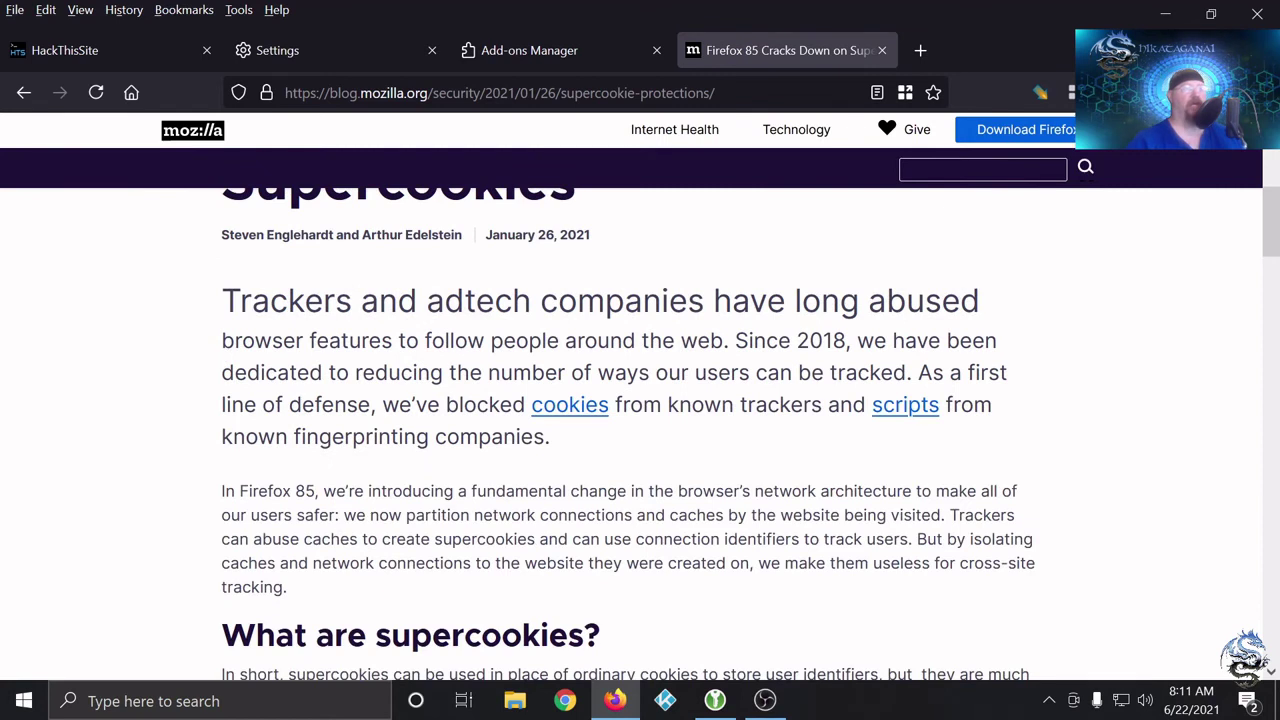
pyautogui.scroll(-2, 705, 410)
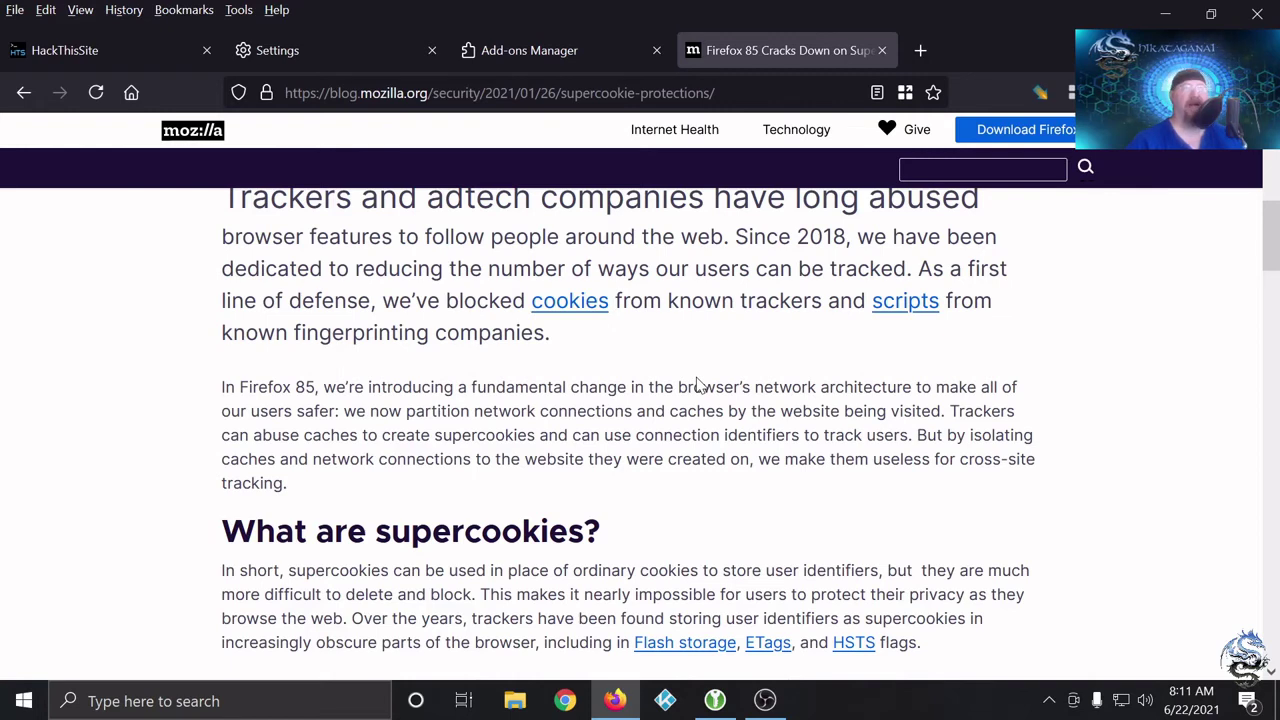
pyautogui.scroll(-4, 698, 390)
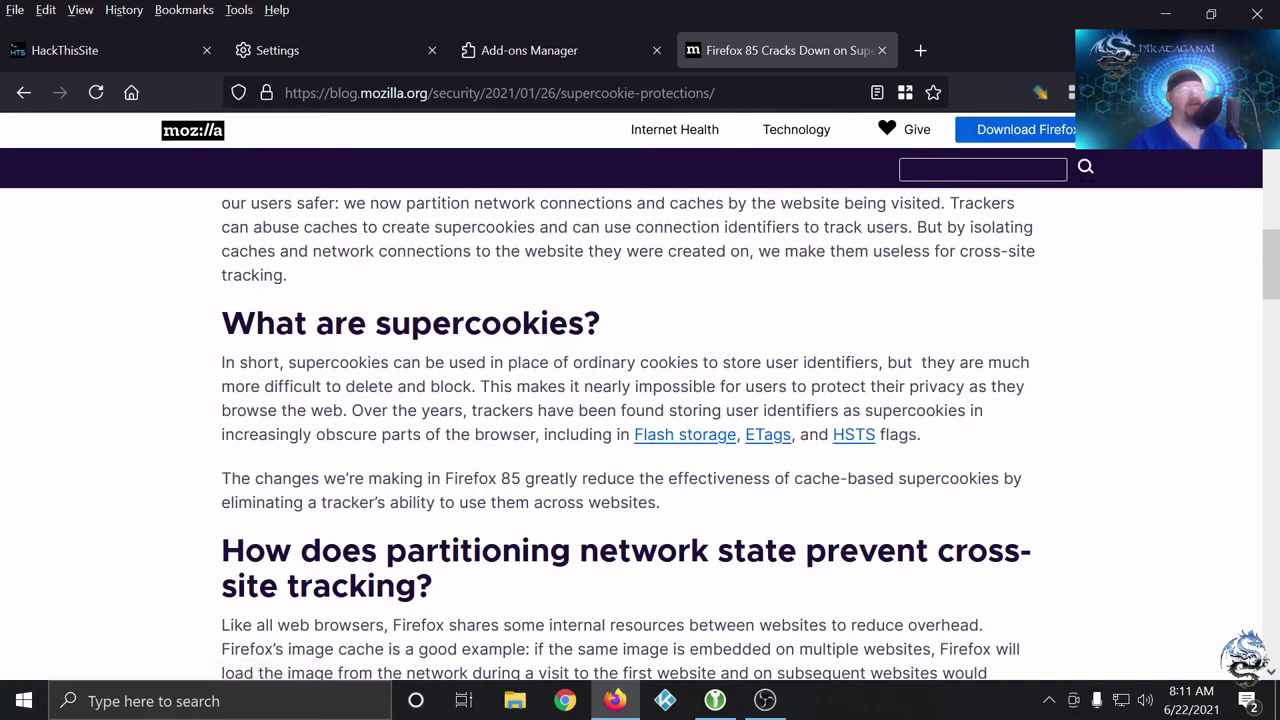
pyautogui.scroll(-2, 540, 418)
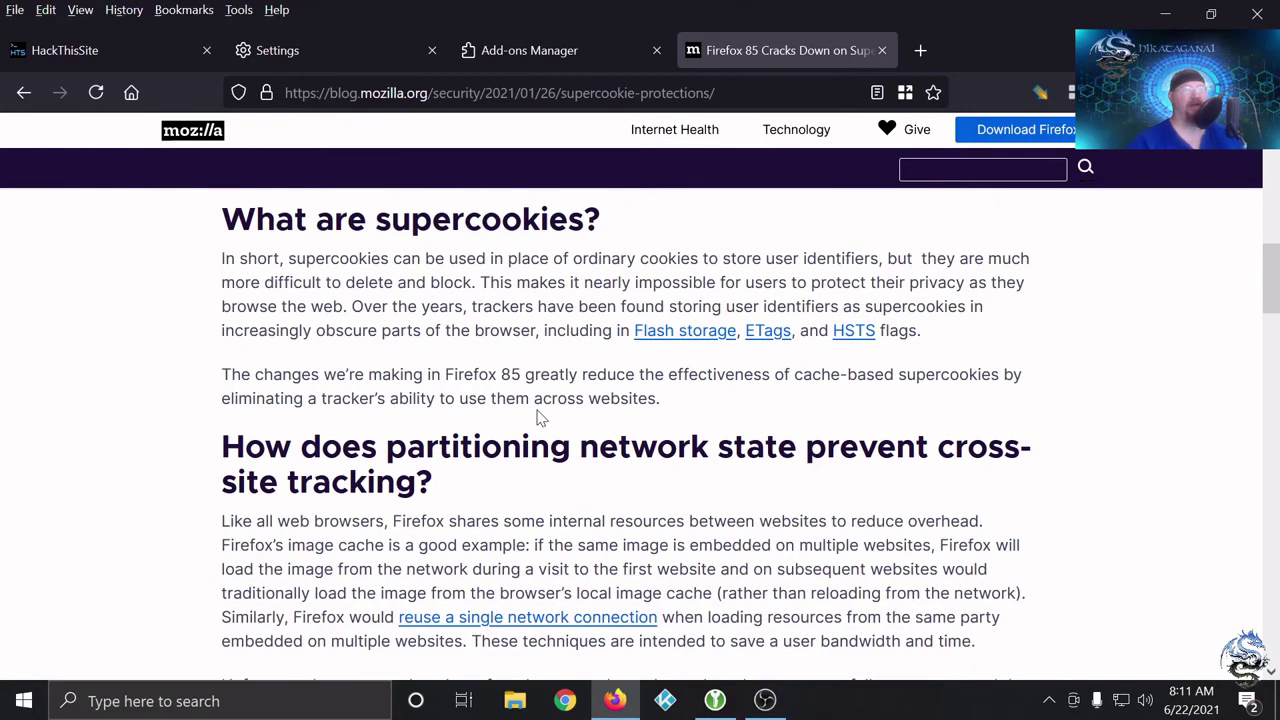
pyautogui.scroll(-2, 540, 418)
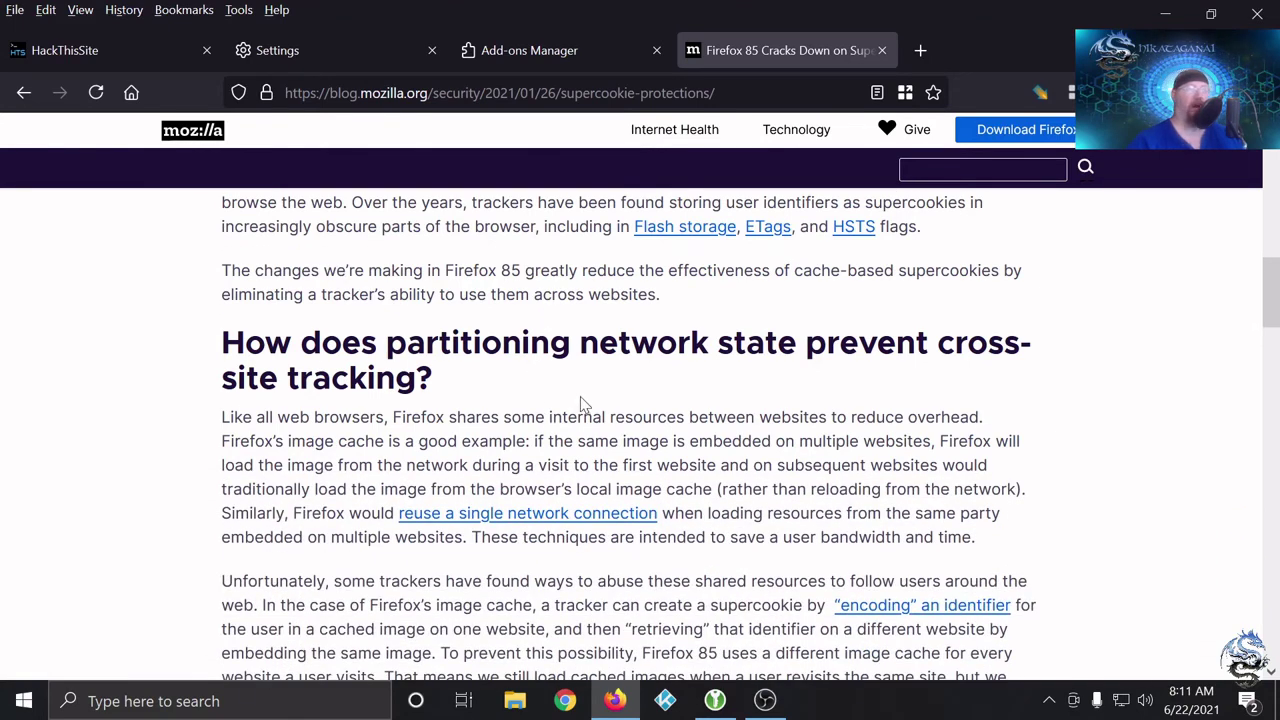
# - Inspect the cookies stored for the HackThisSite page in the developer tools' storage view, and return to the supercookies article
pyautogui.click(62, 48)
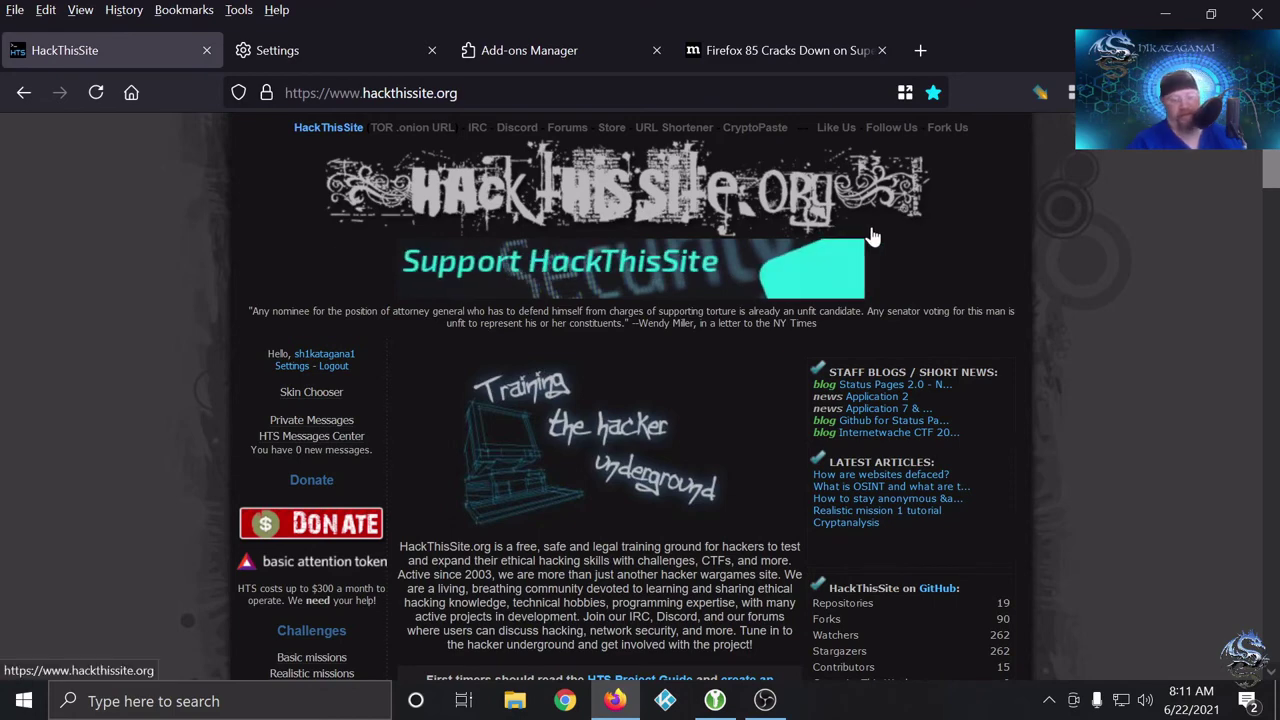
pyautogui.hotkey('shift', 'F9')
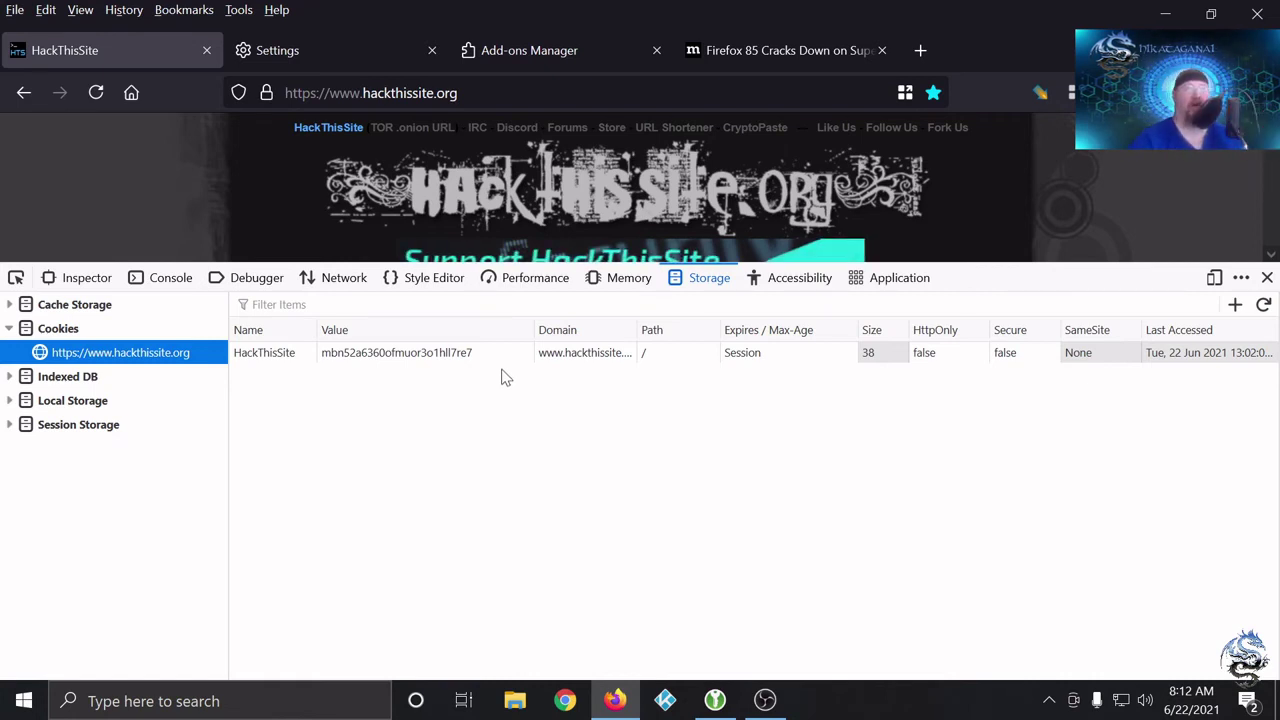
pyautogui.click(780, 48)
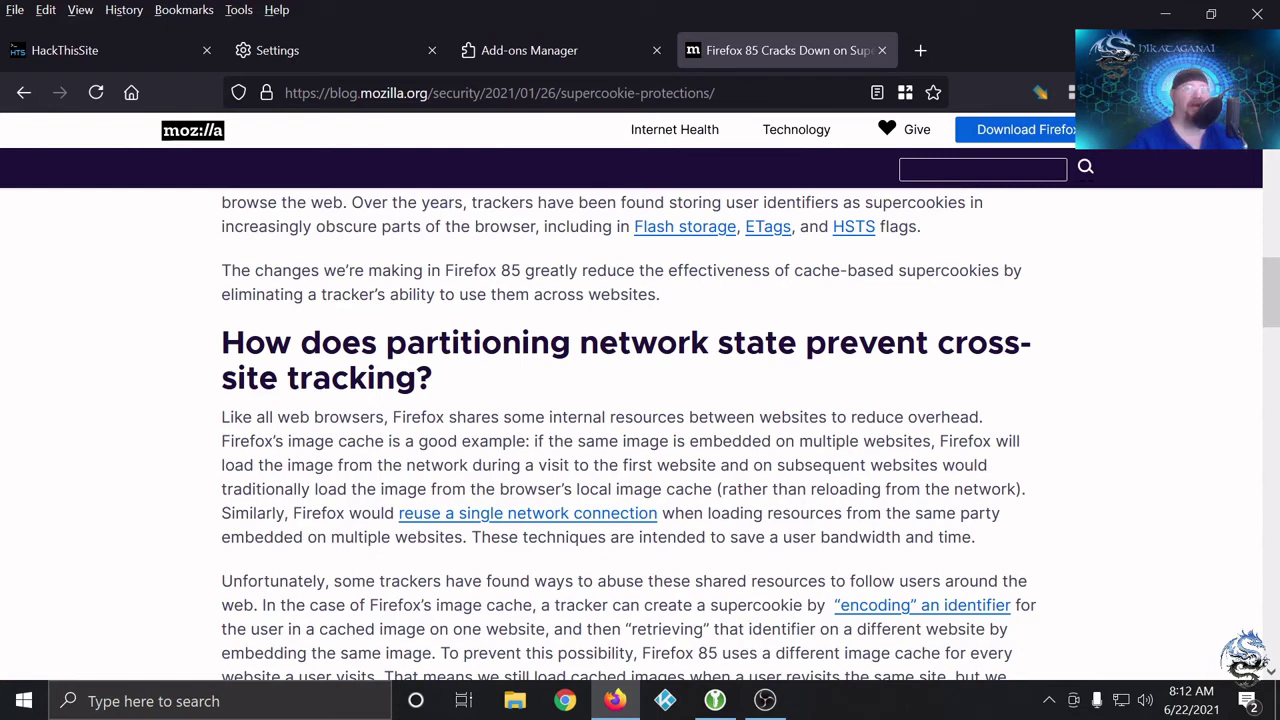
# - Read how trackers abuse shared resources in the partitioning section, highlighting the "image cache" wording, and continue to the partitioned caches
pyautogui.scroll(-2, 722, 486)
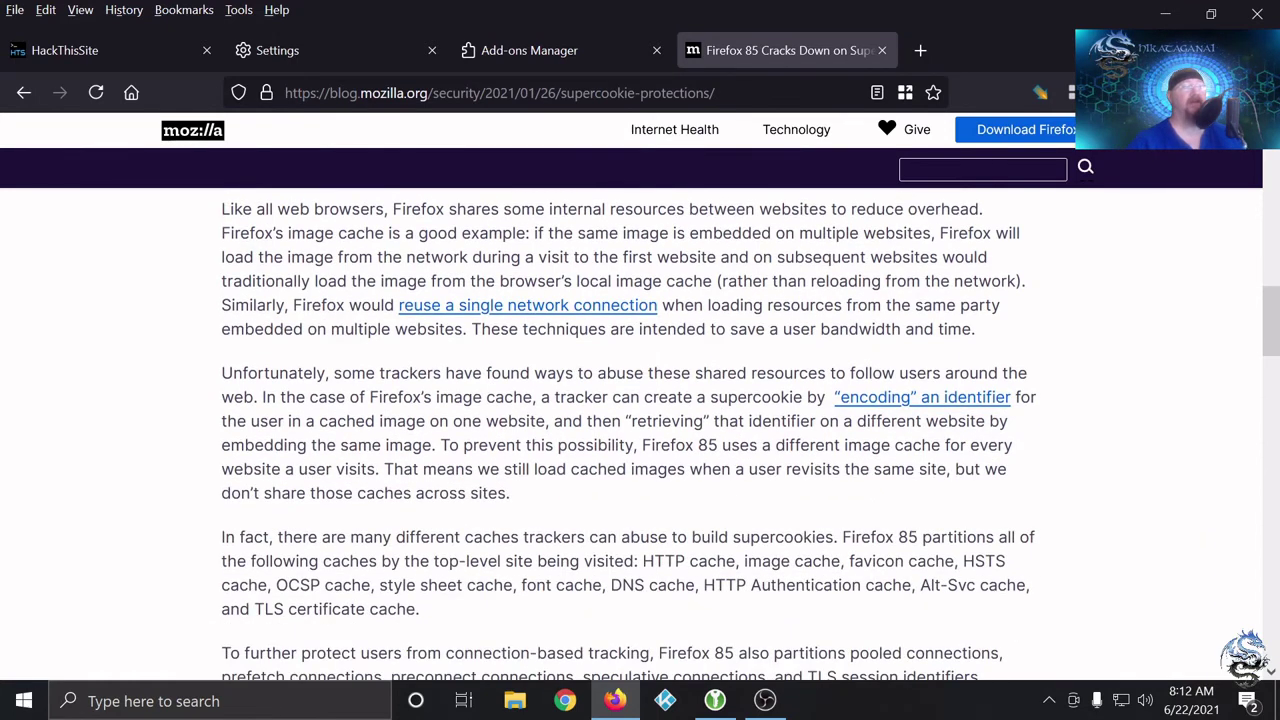
pyautogui.moveTo(221, 373); pyautogui.dragTo(704, 373)
pyautogui.click(767, 392)
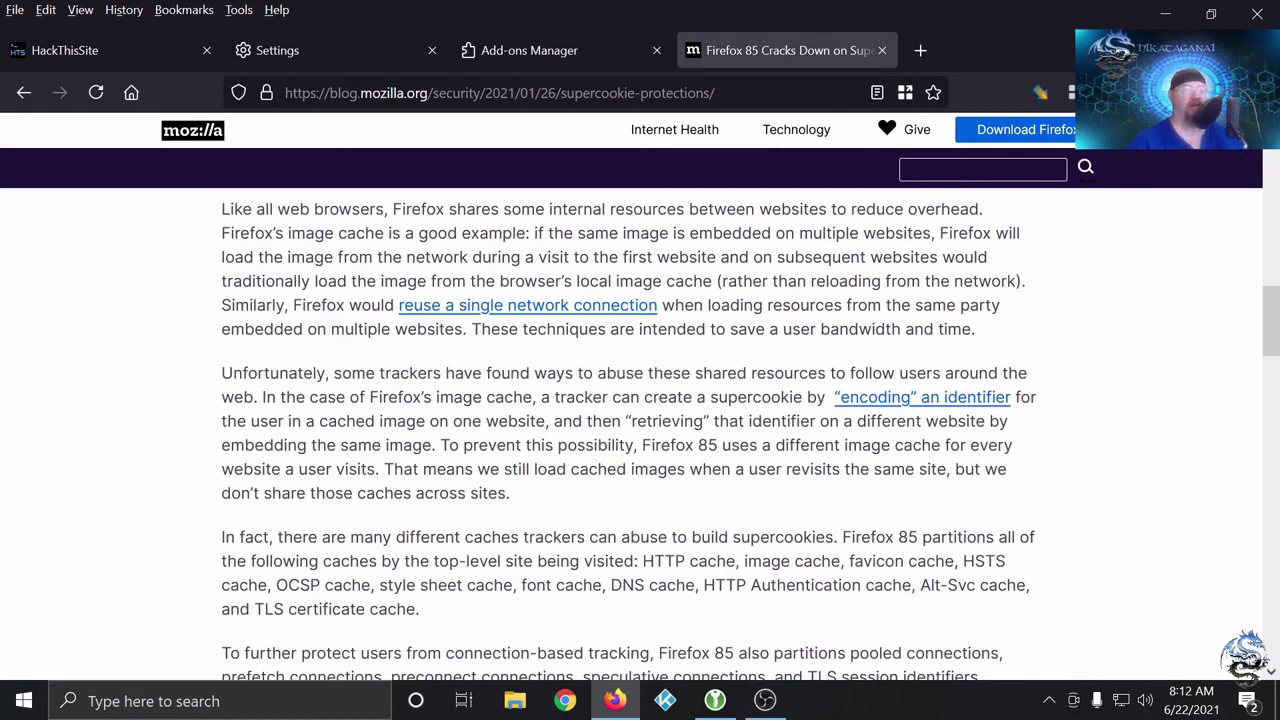
pyautogui.moveTo(439, 397); pyautogui.dragTo(532, 397)
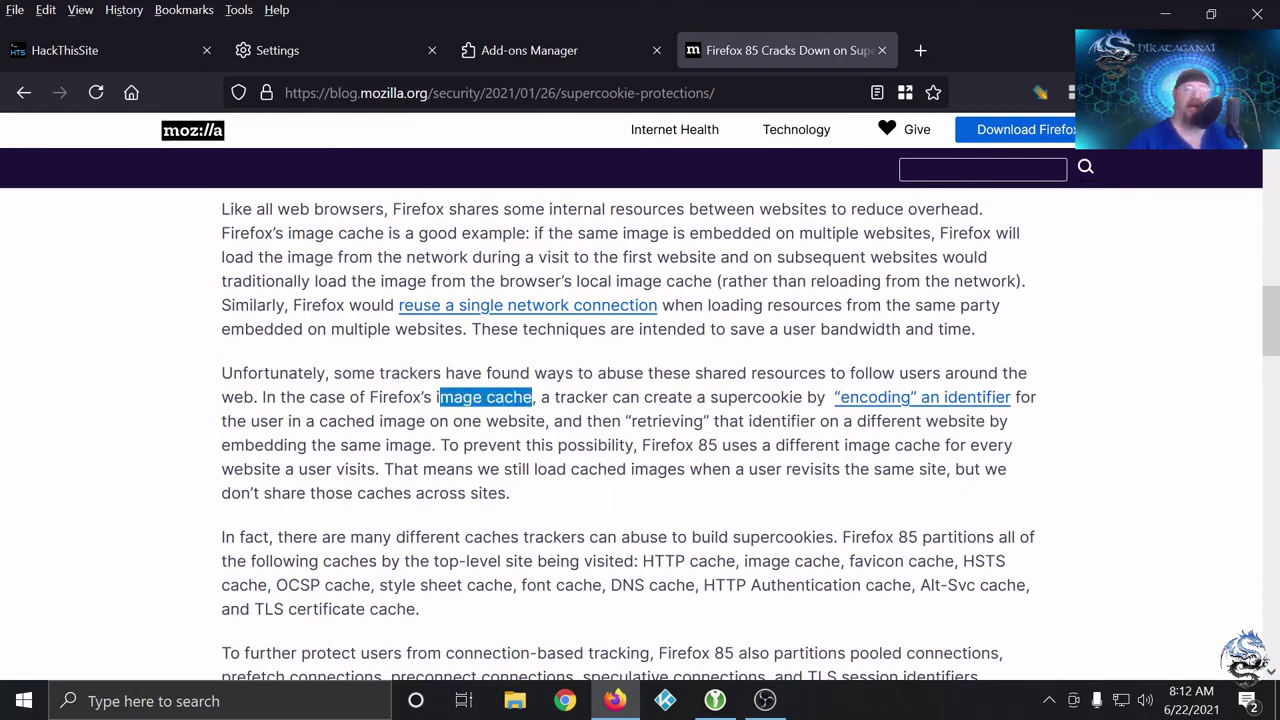
pyautogui.click(497, 418)
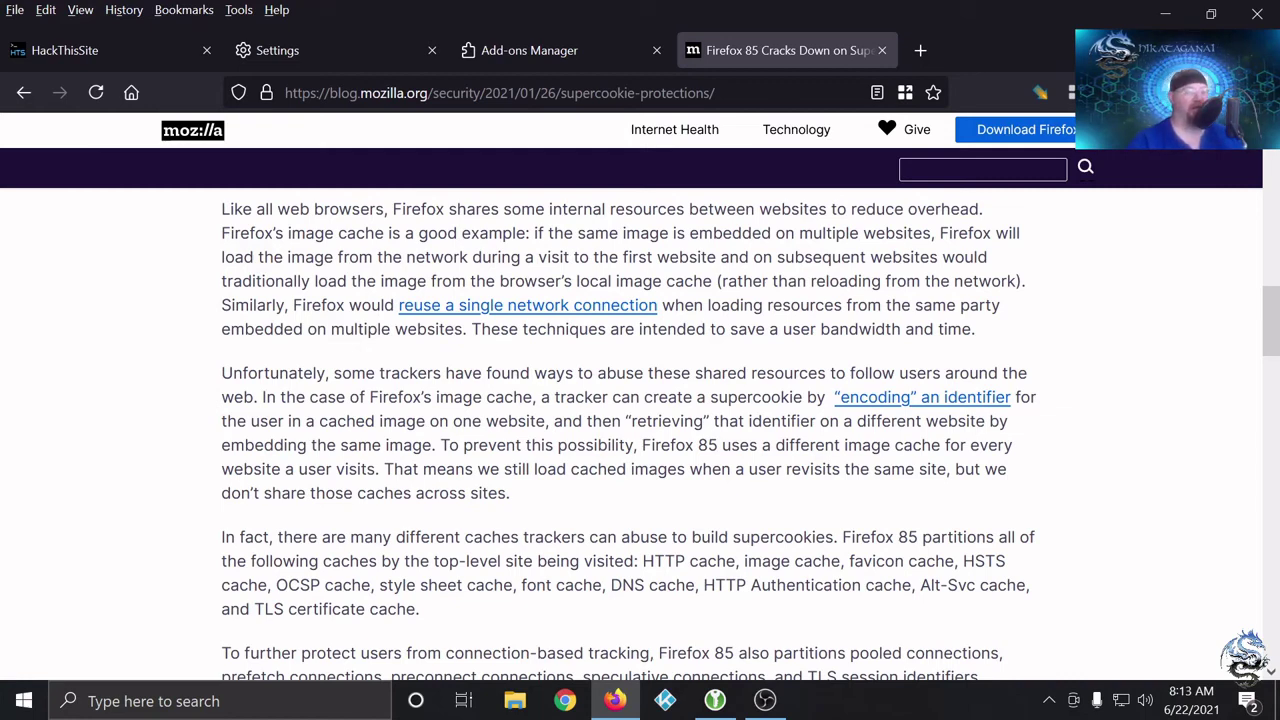
pyautogui.scroll(-2, 570, 418)
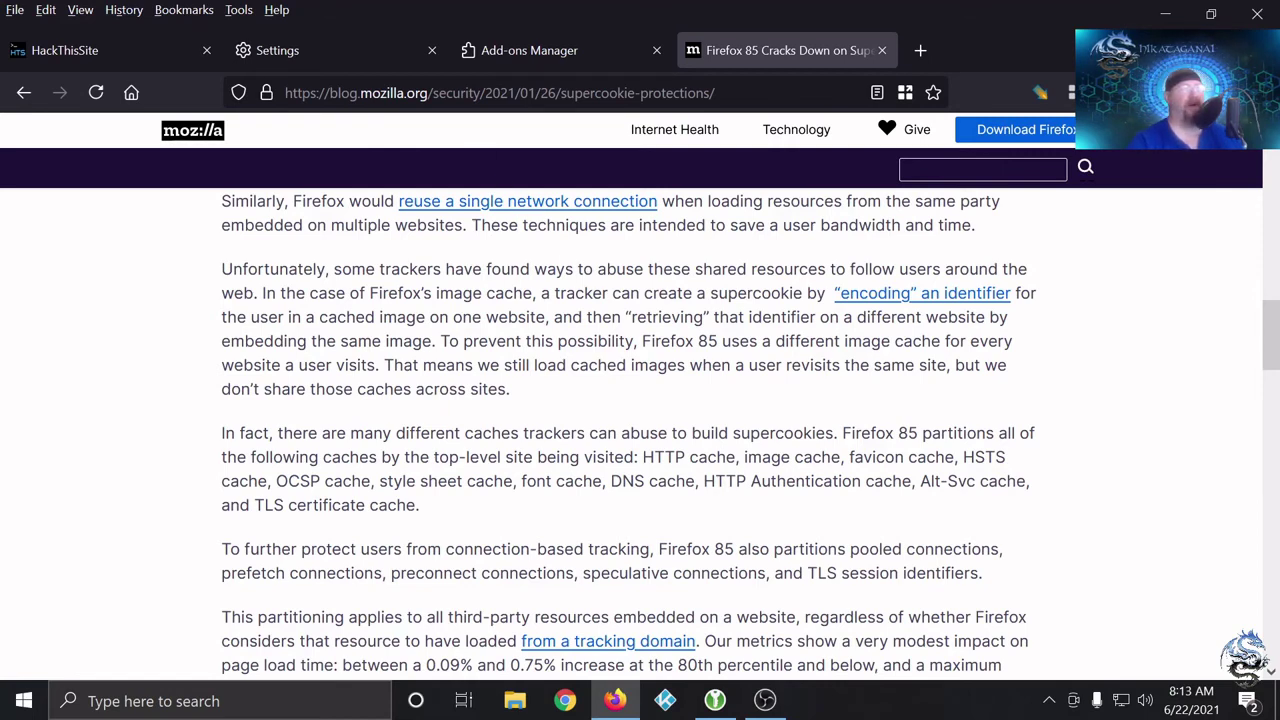
# - Search the web for "windows.name firefox" and open the Mozilla Security Blog article "Firefox 88 combats window.name privacy abuses"
pyautogui.hotkey('ctrl', 'l')
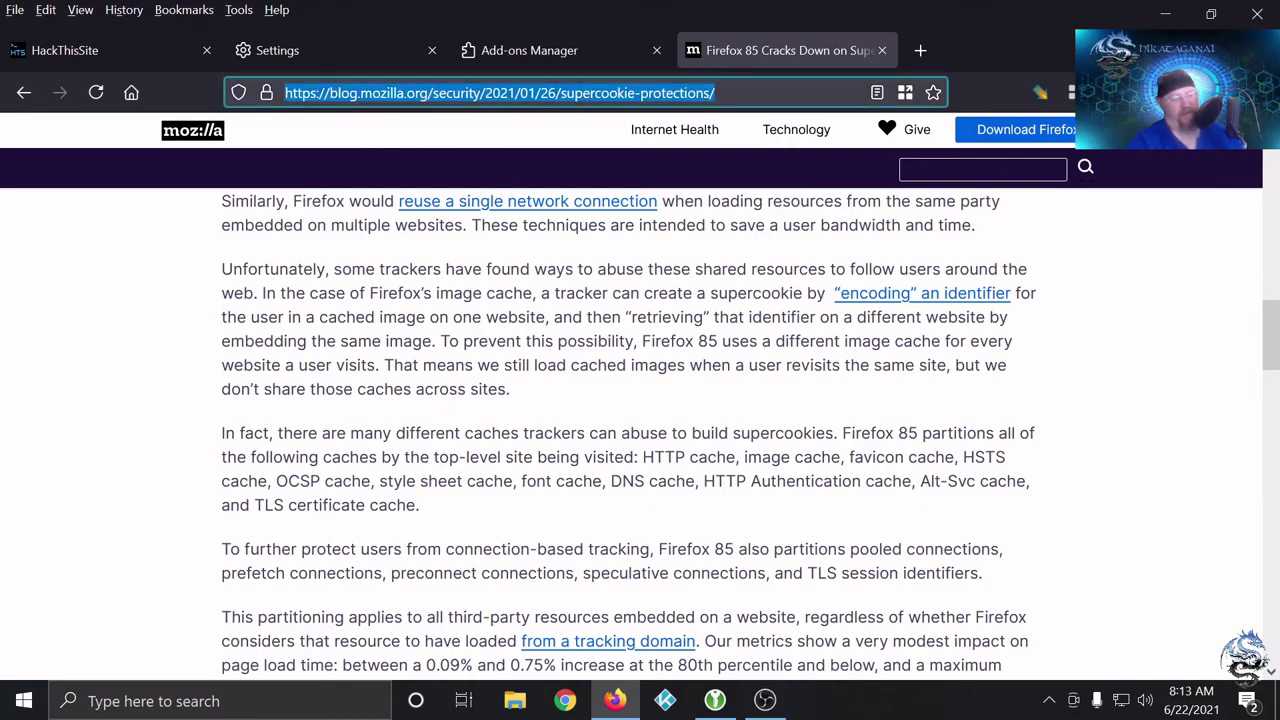
pyautogui.write('windo')
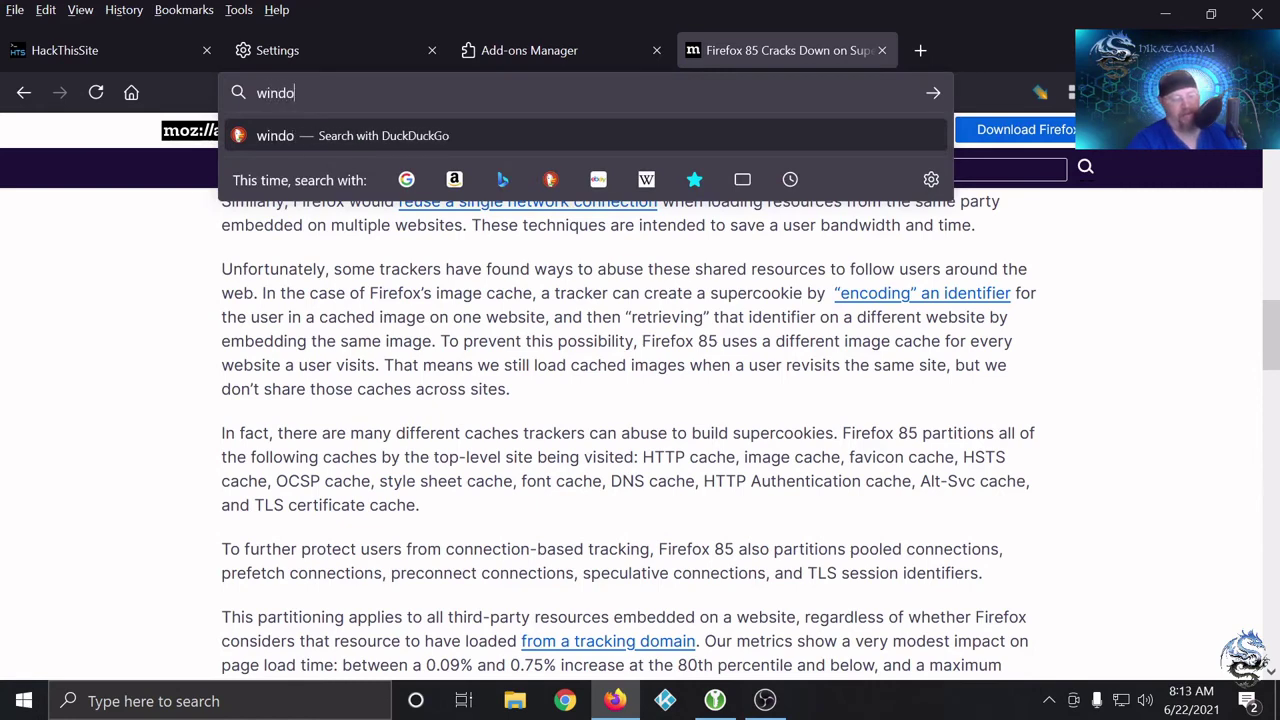
pyautogui.write('ws.nam')
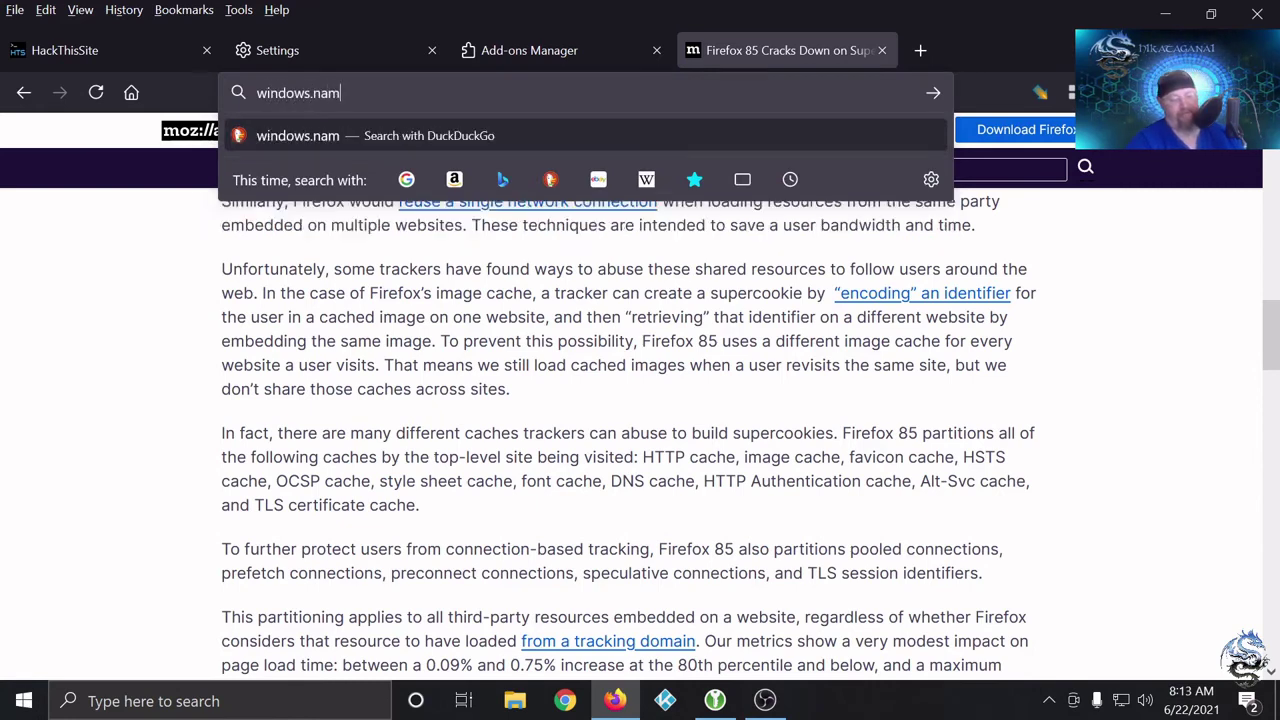
pyautogui.write('e firef')
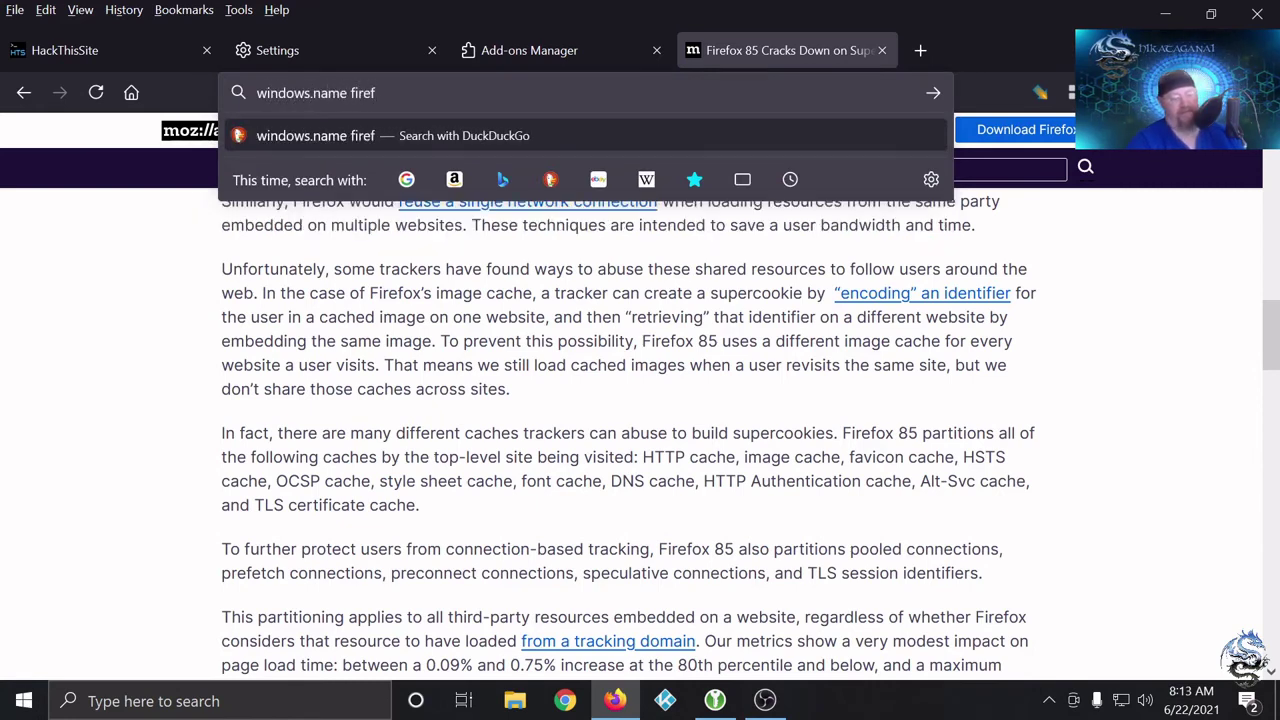
pyautogui.write('ox')
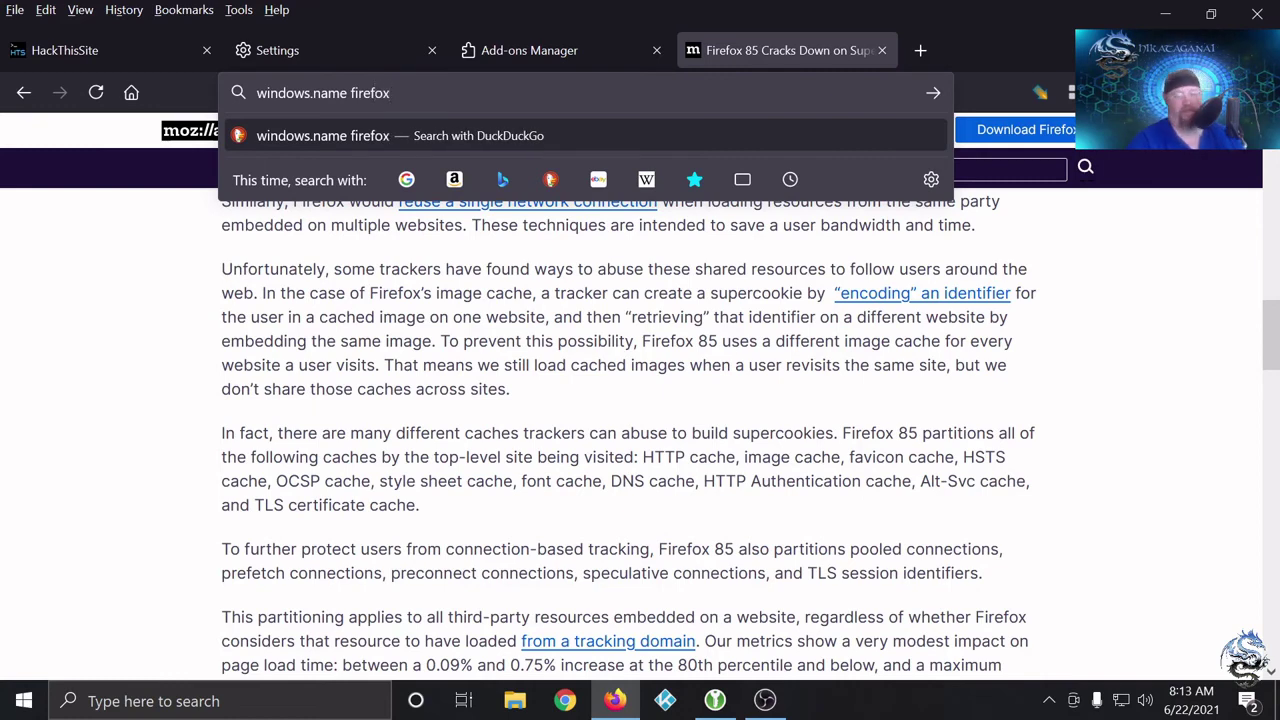
pyautogui.press('BackSpace')
pyautogui.press('BackSpace')
pyautogui.press('BackSpace')
pyautogui.press('BackSpace')
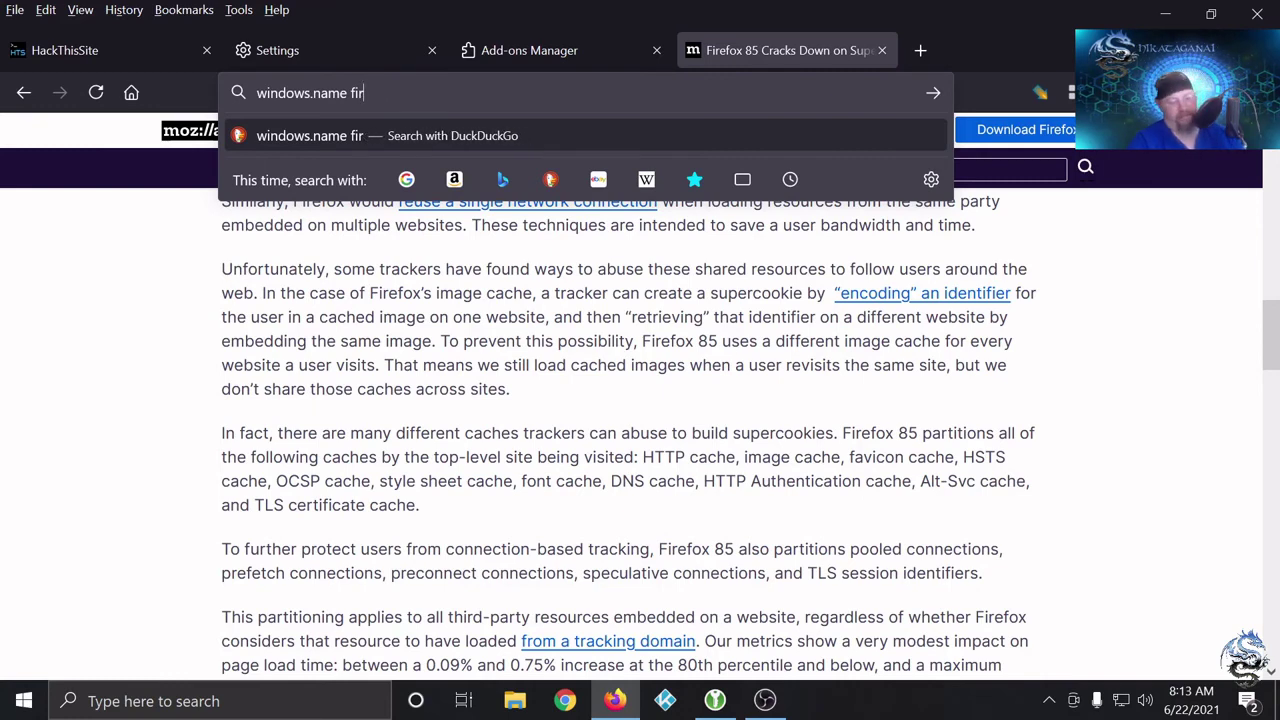
pyautogui.write('efox')
pyautogui.press('Return')
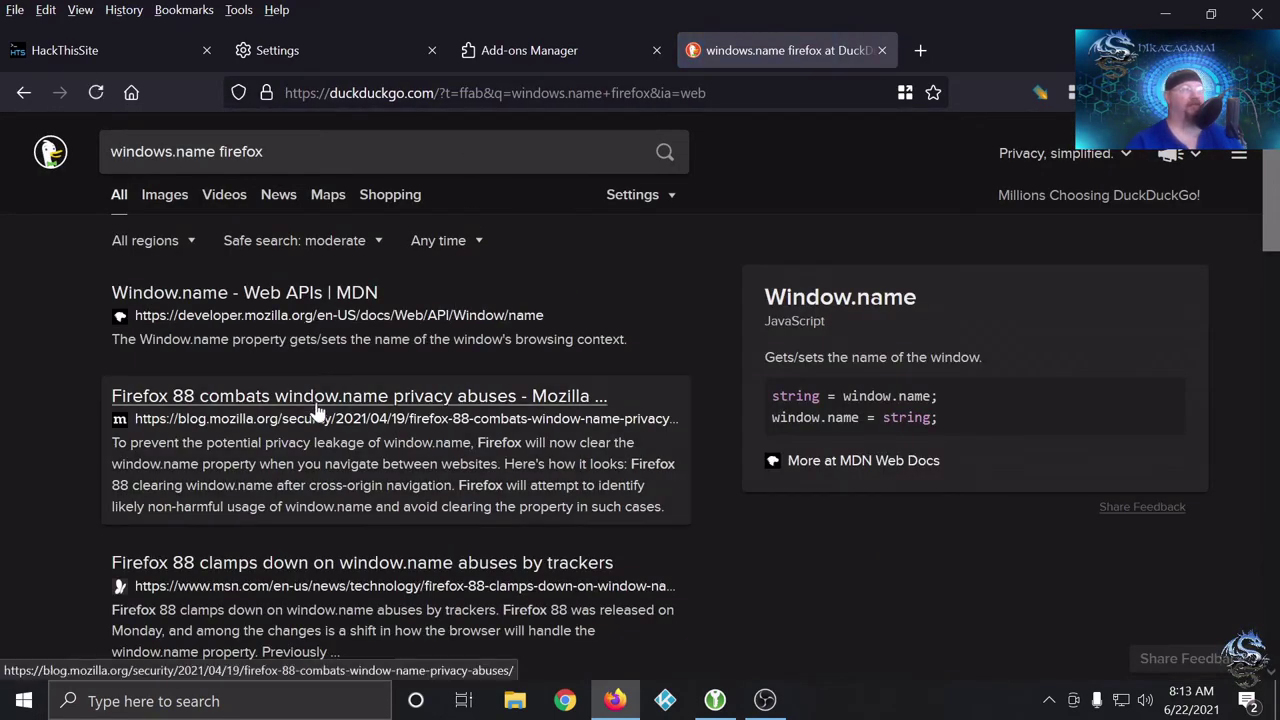
pyautogui.click(318, 402)
# - Read the window.name article's introduction and the start of "Leaking data through window.name", marking text in the paragraph about browsers since the 1990s
pyautogui.scroll(-3, 737, 468)
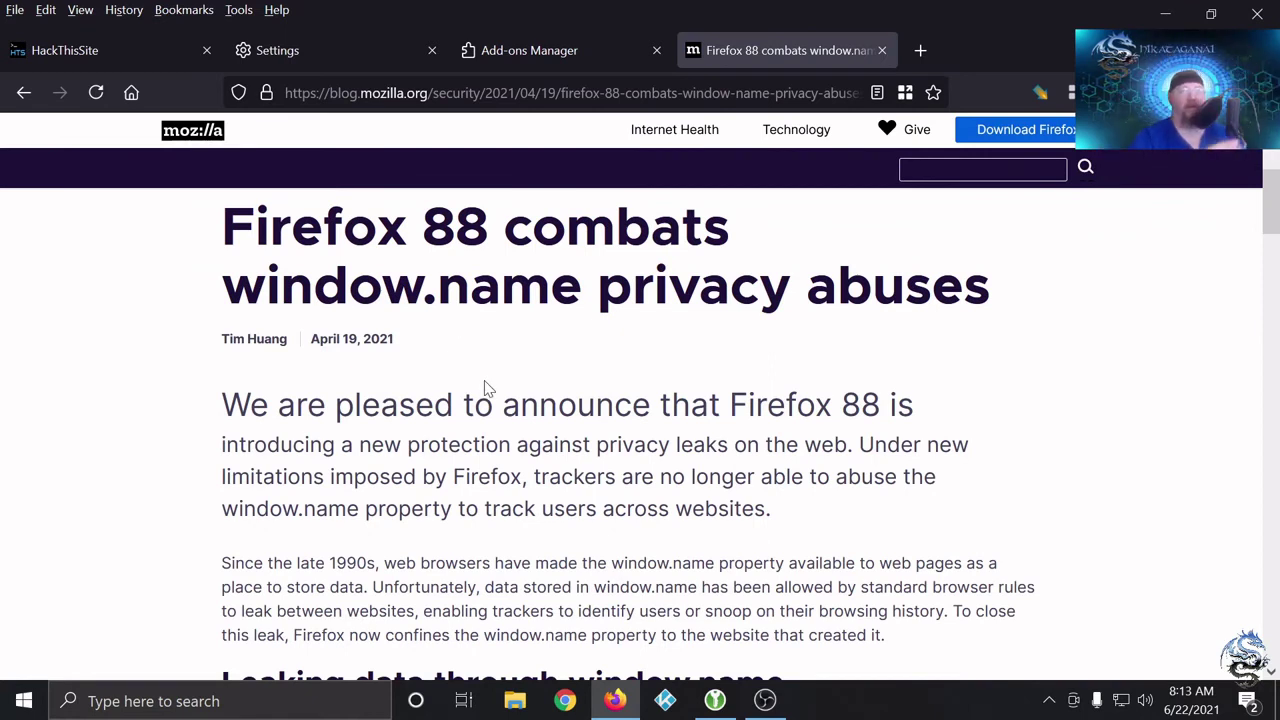
pyautogui.scroll(4, 200, 320)
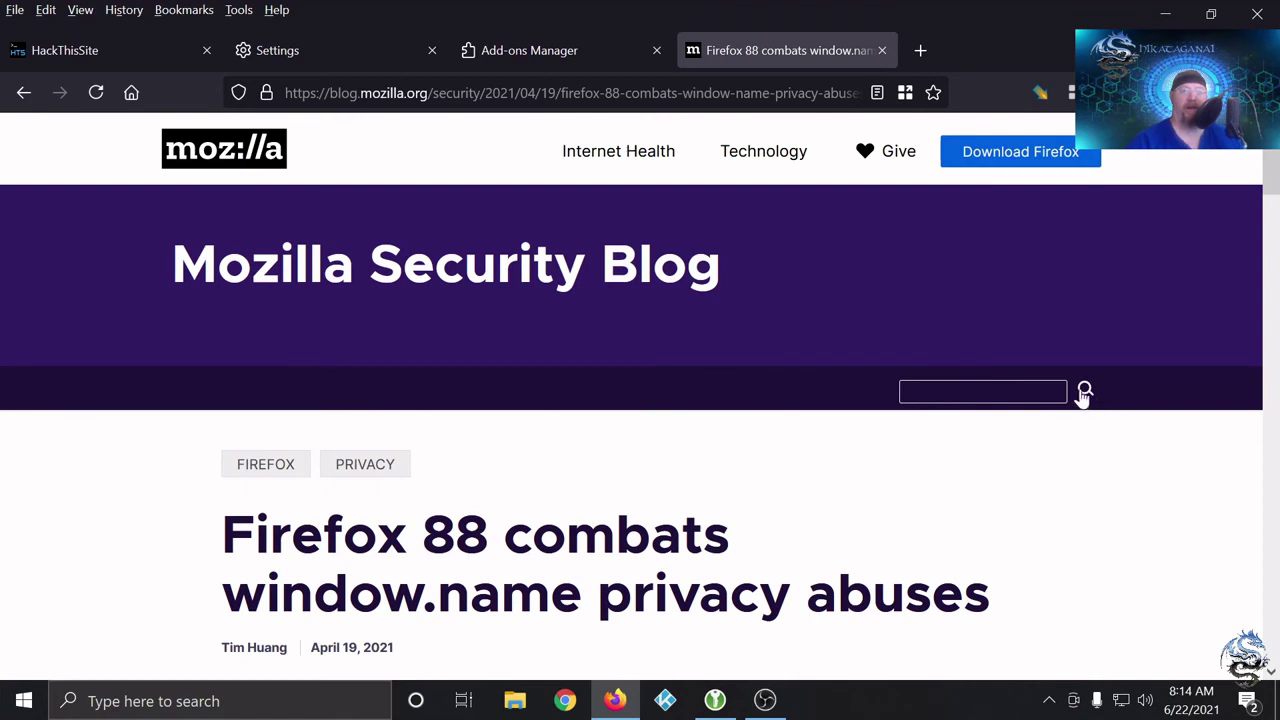
pyautogui.scroll(-3, 790, 490)
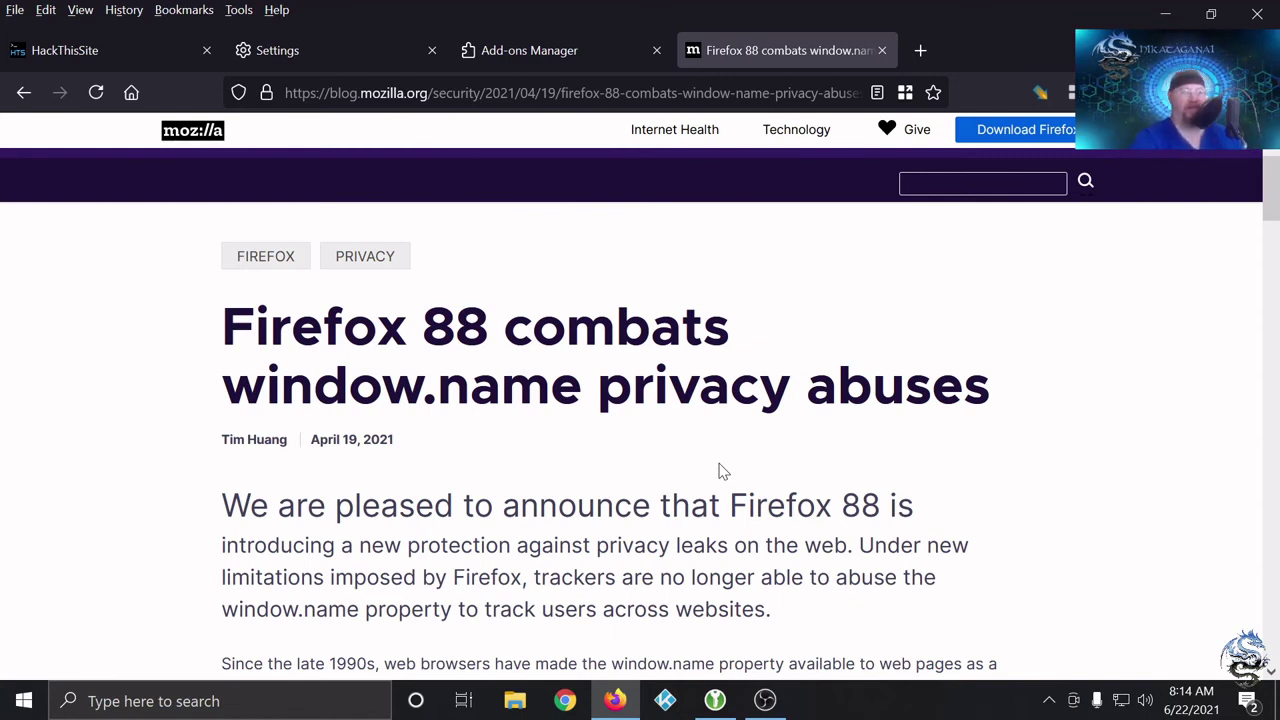
pyautogui.scroll(-2, 722, 470)
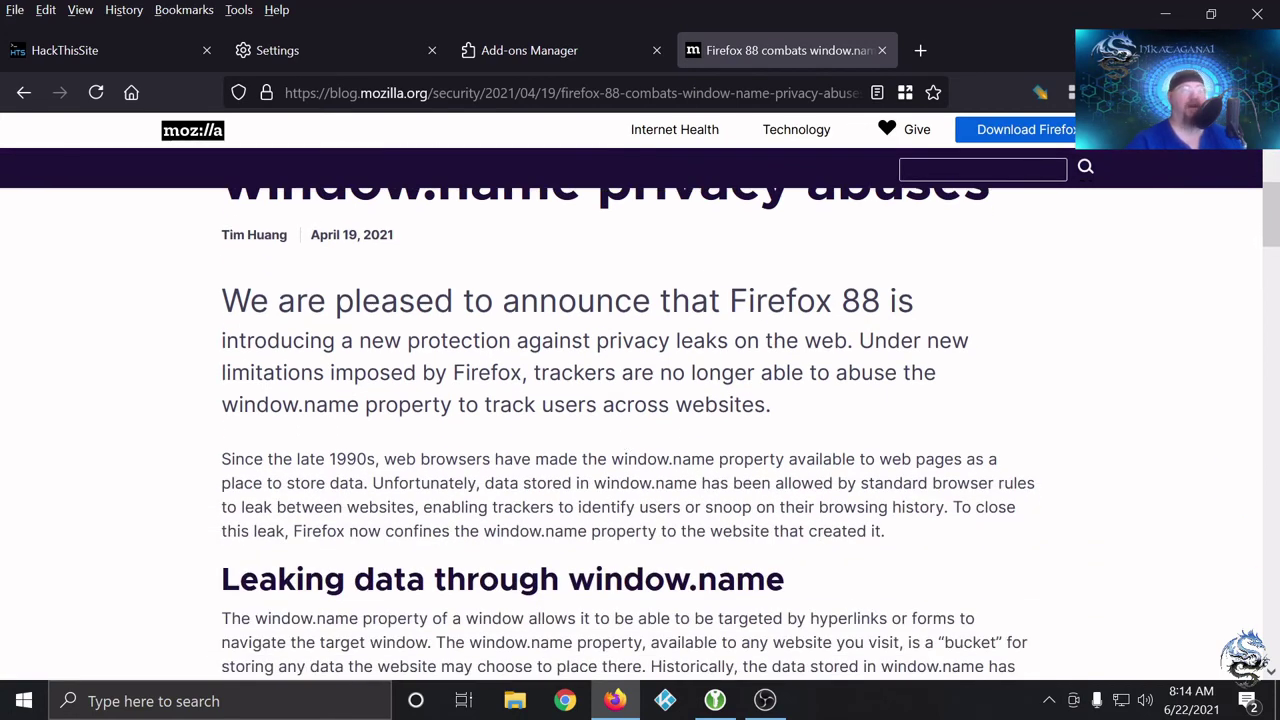
pyautogui.scroll(-1, 566, 449)
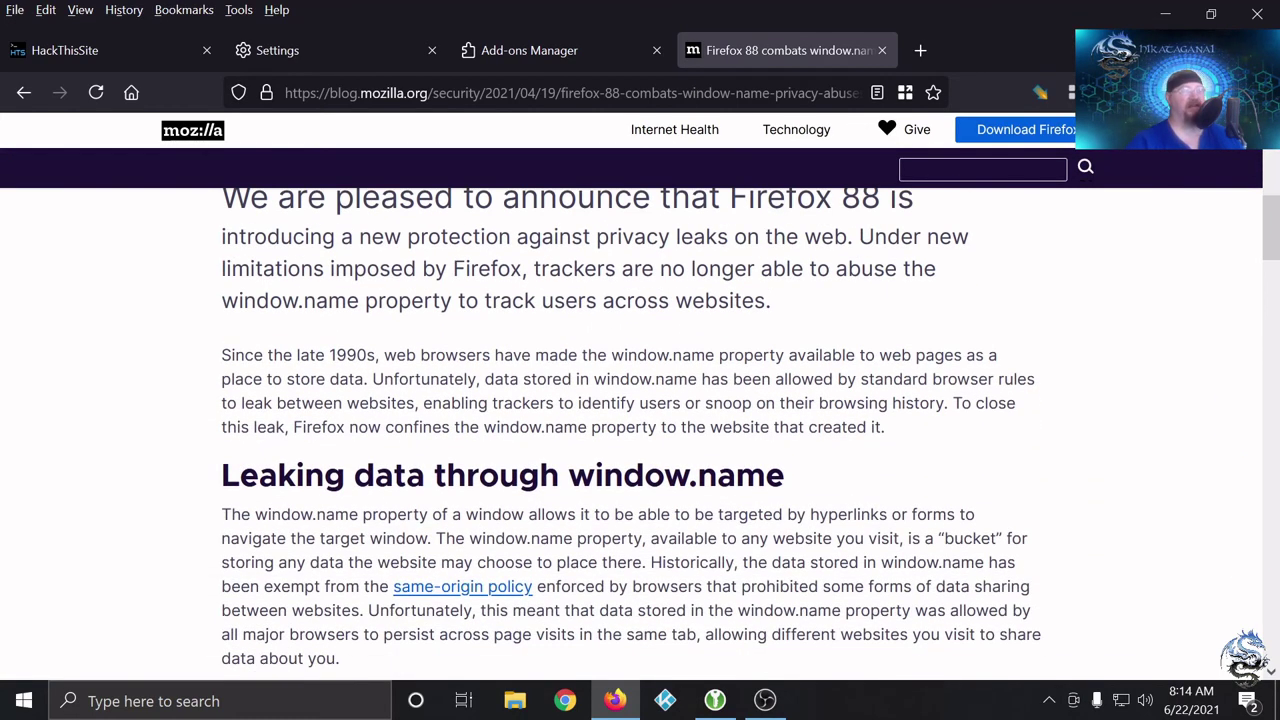
pyautogui.moveTo(245, 355); pyautogui.dragTo(467, 355)
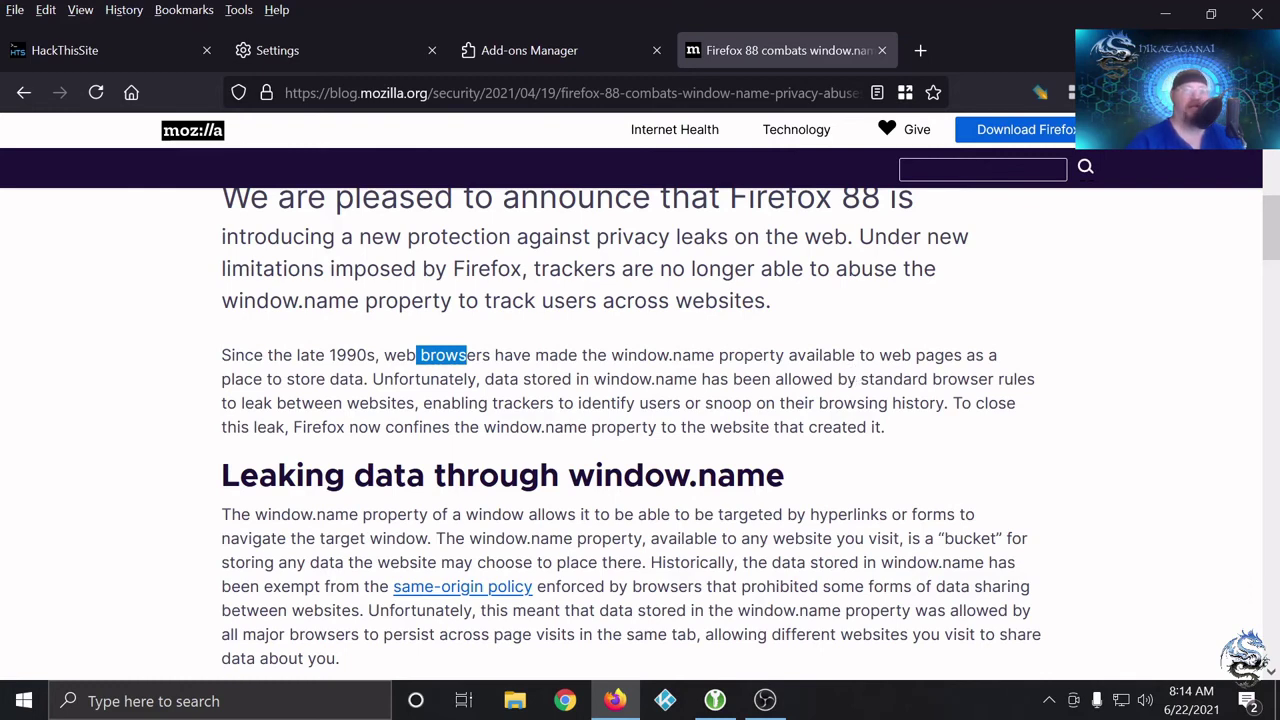
pyautogui.click(442, 355)
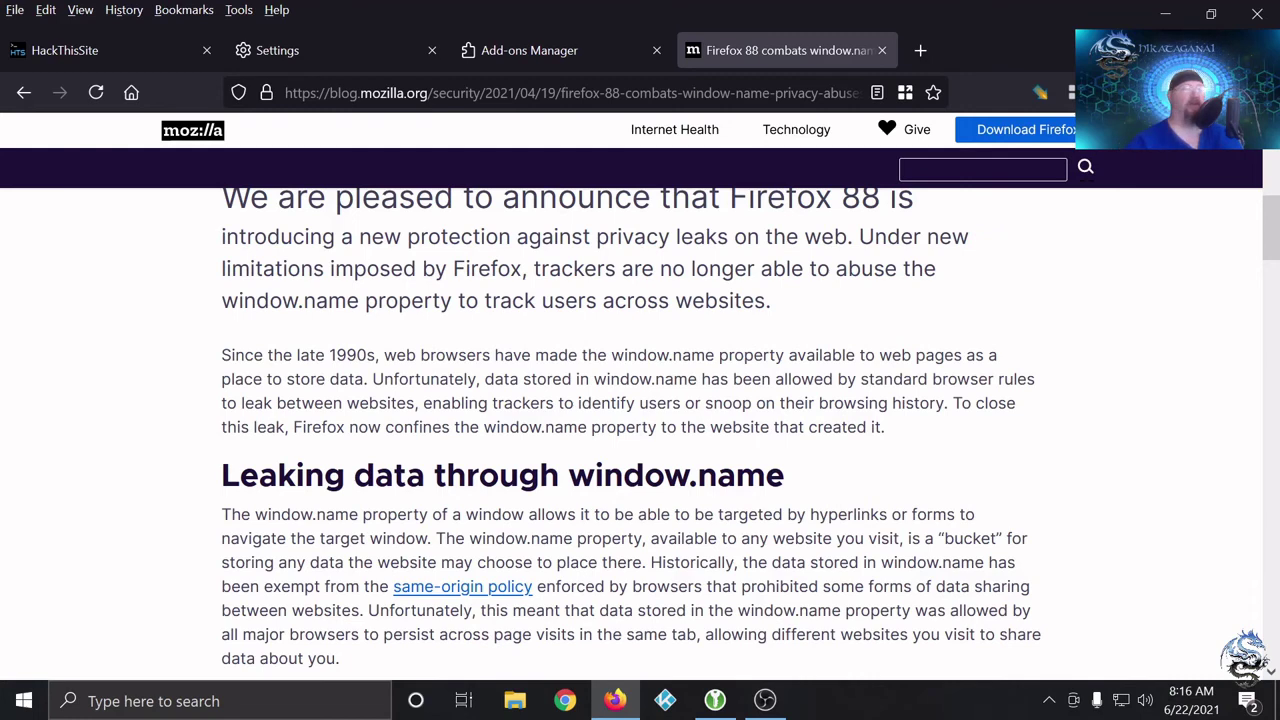
# - Point out the publication date below the window.name article's title, and select the article's web address
pyautogui.scroll(3, 547, 384)
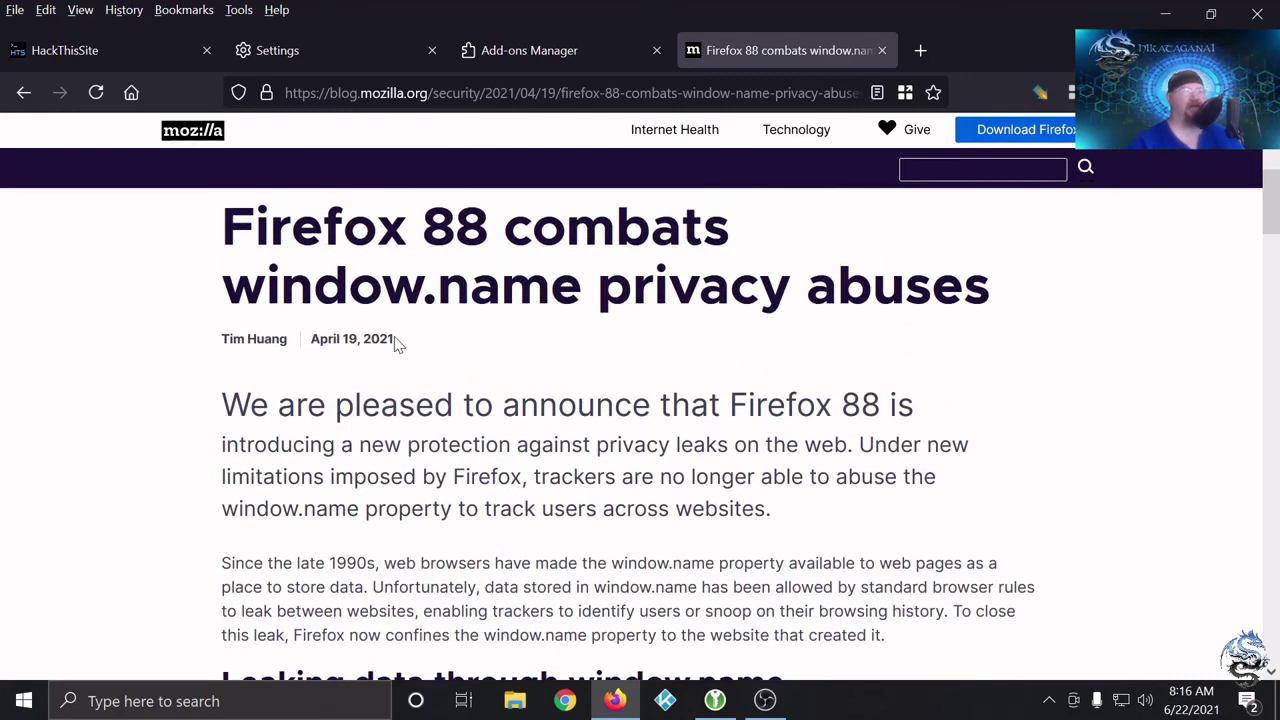
pyautogui.moveTo(396, 340); pyautogui.dragTo(310, 340)
pyautogui.click(432, 357)
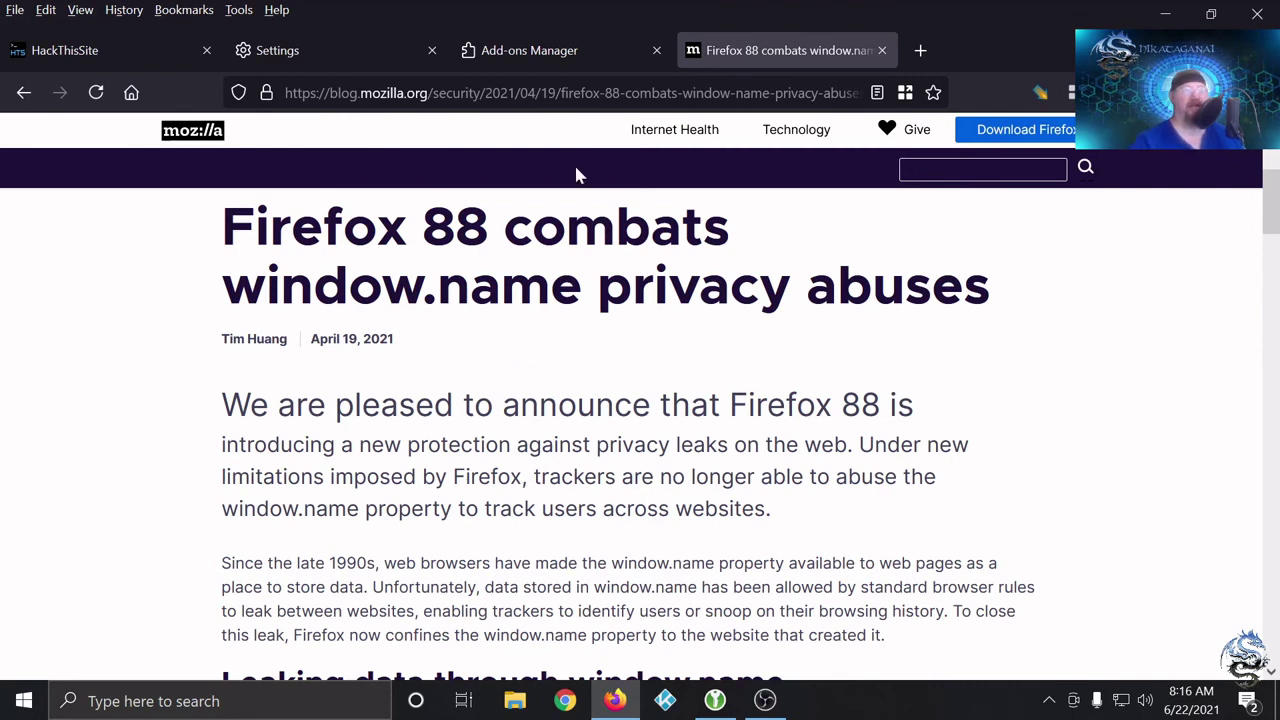
pyautogui.click(600, 92)
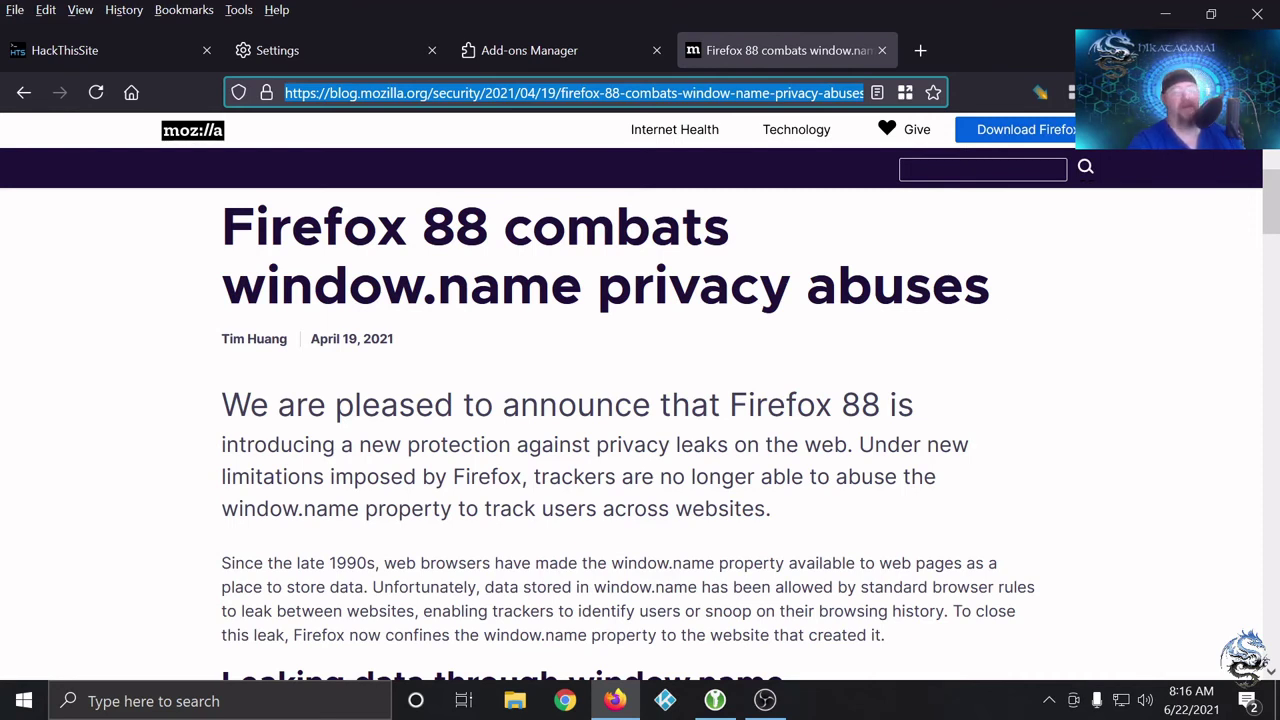
# - Open about:config in the current tab and accept the risk warning to reach the advanced preferences
pyautogui.write('a')
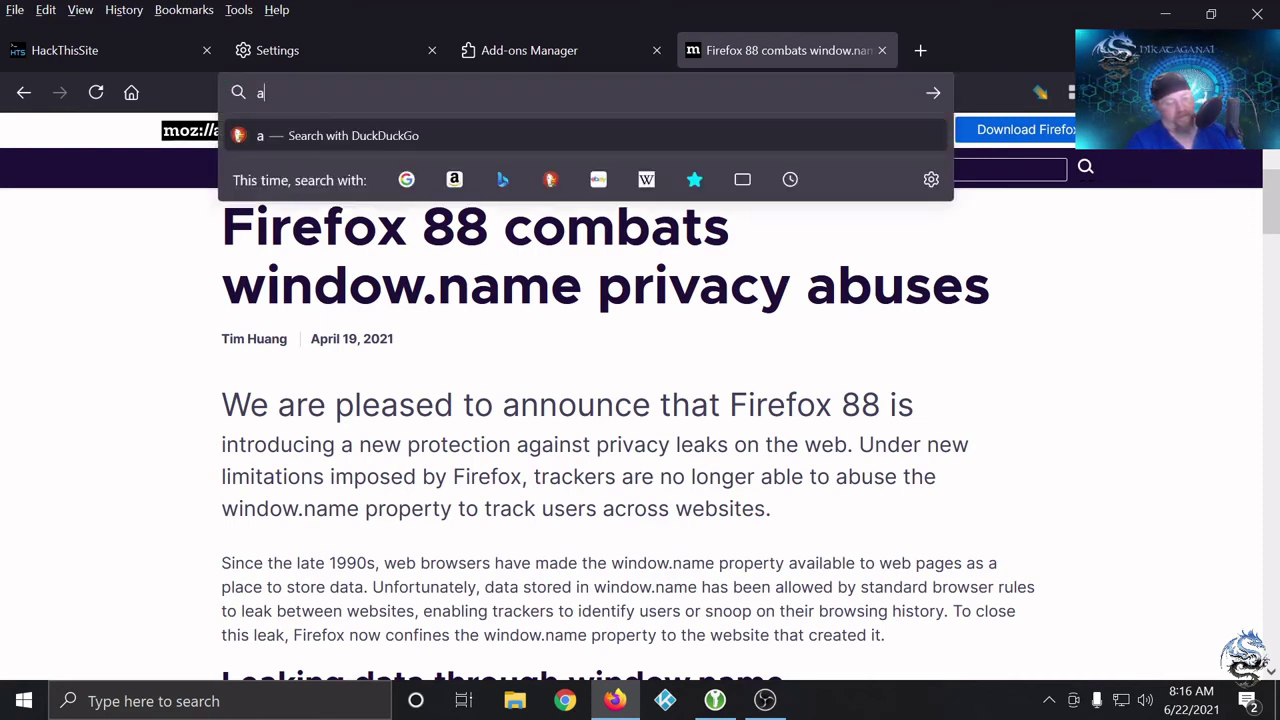
pyautogui.write('bout')
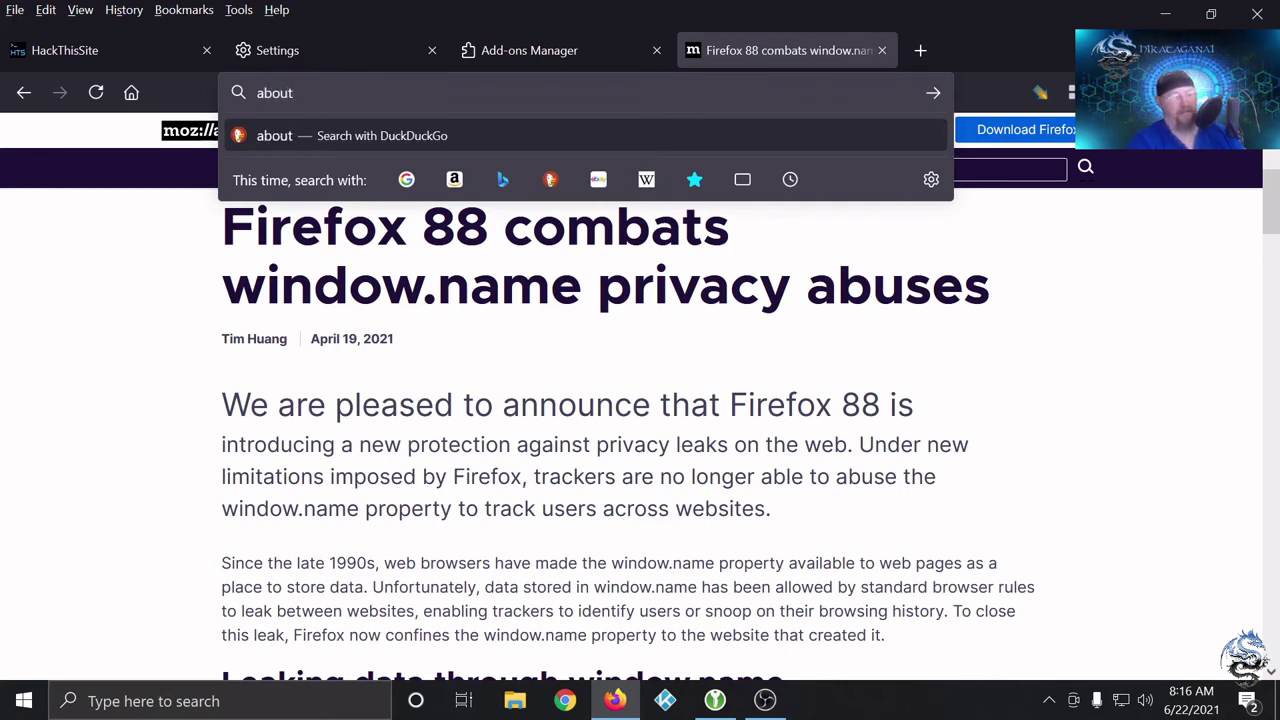
pyautogui.write(':')
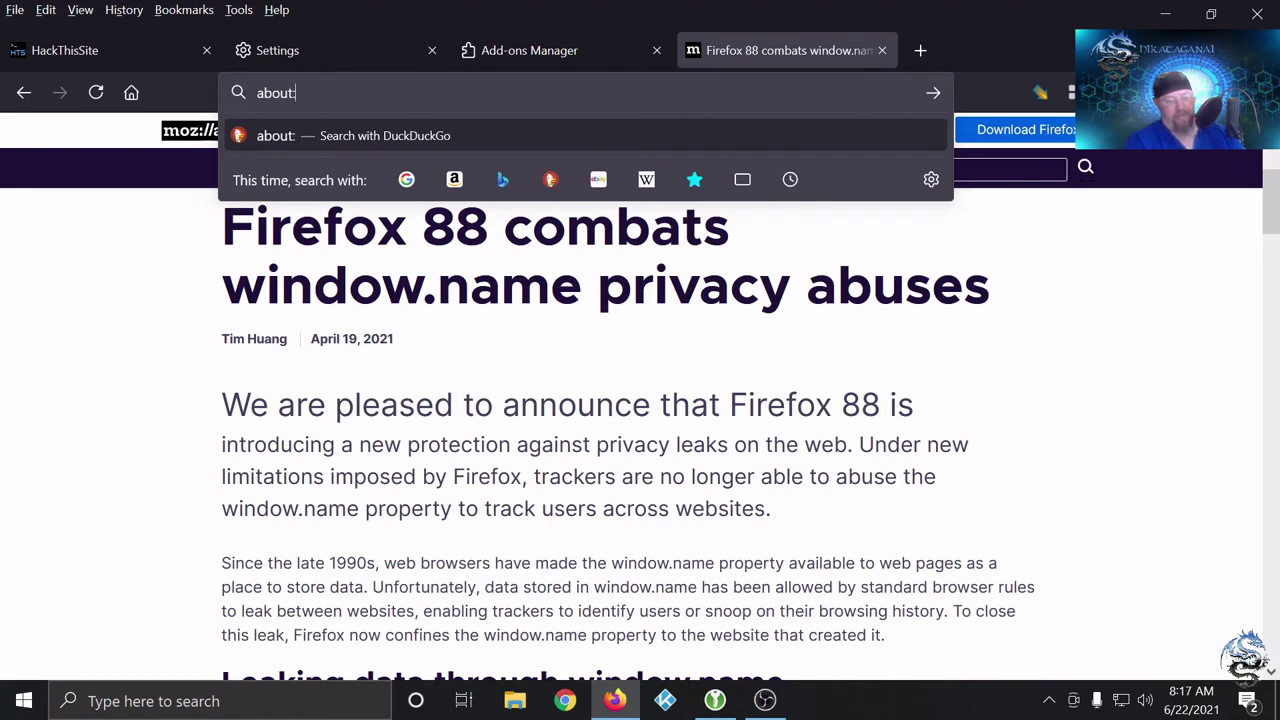
pyautogui.write('config')
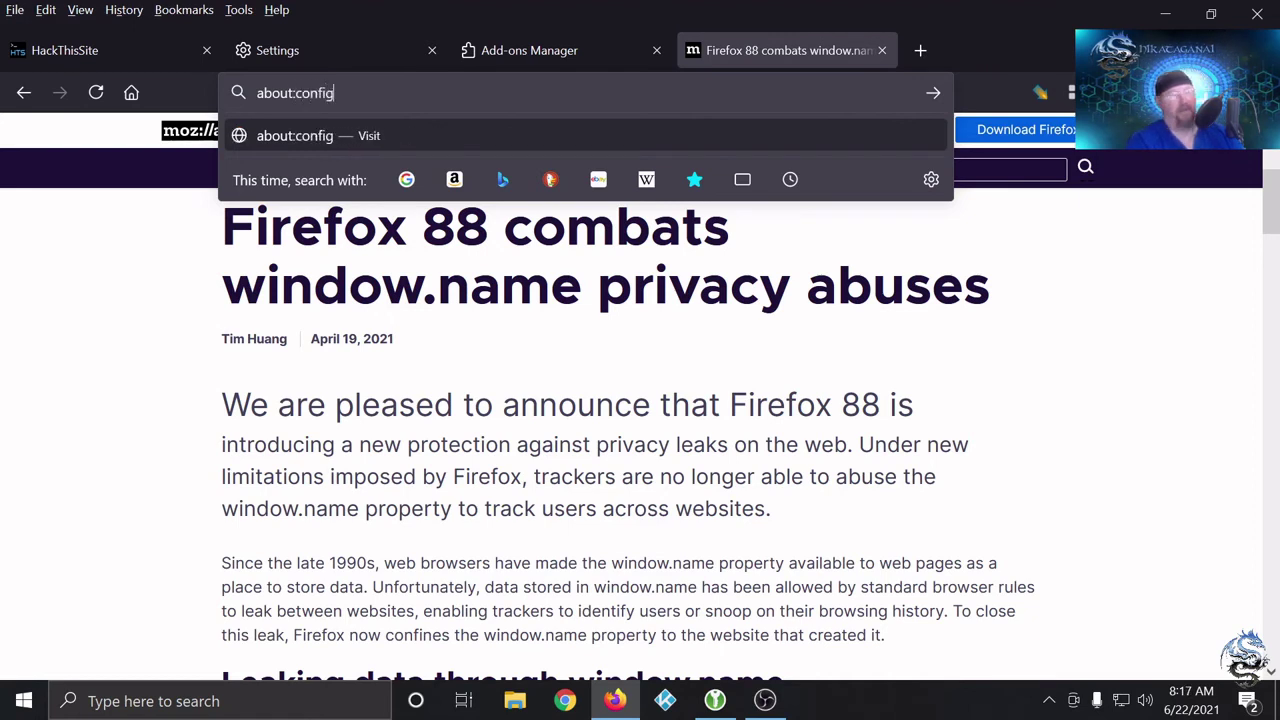
pyautogui.press('Return')
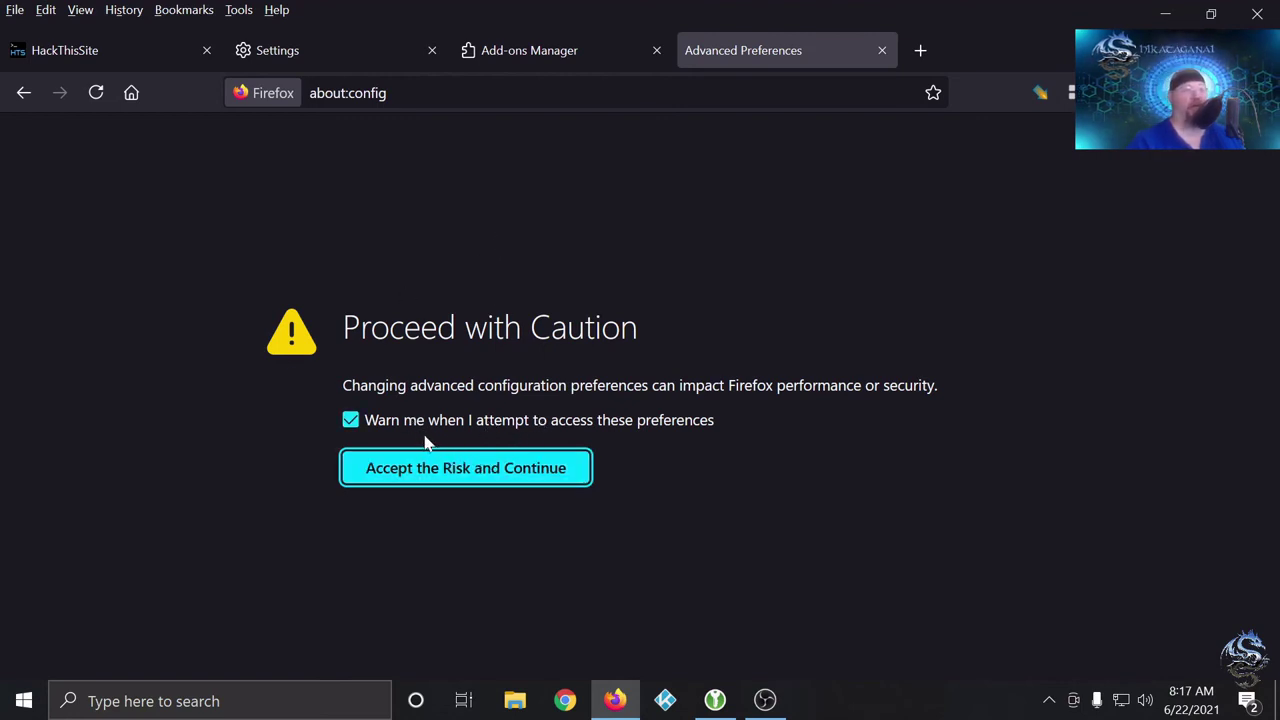
pyautogui.click(477, 474)
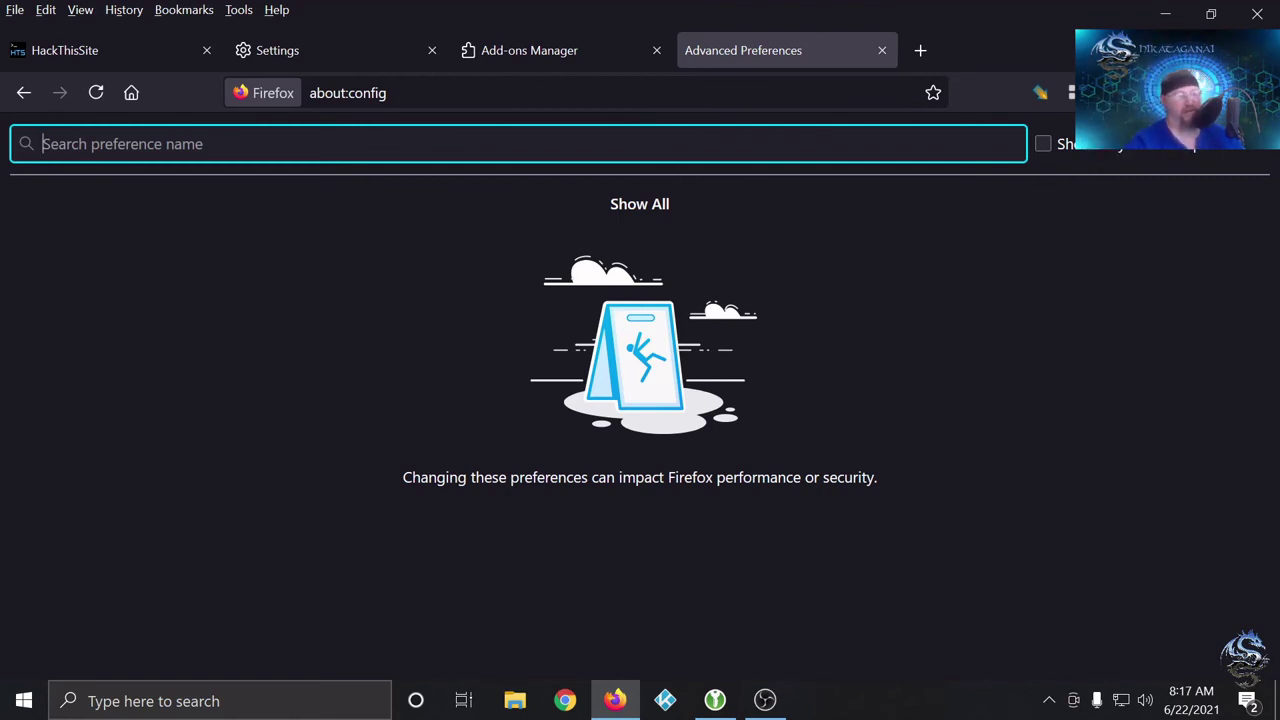
# - Look up the geo.enabled preference, switch it to true and set it back to false
pyautogui.write('geo')
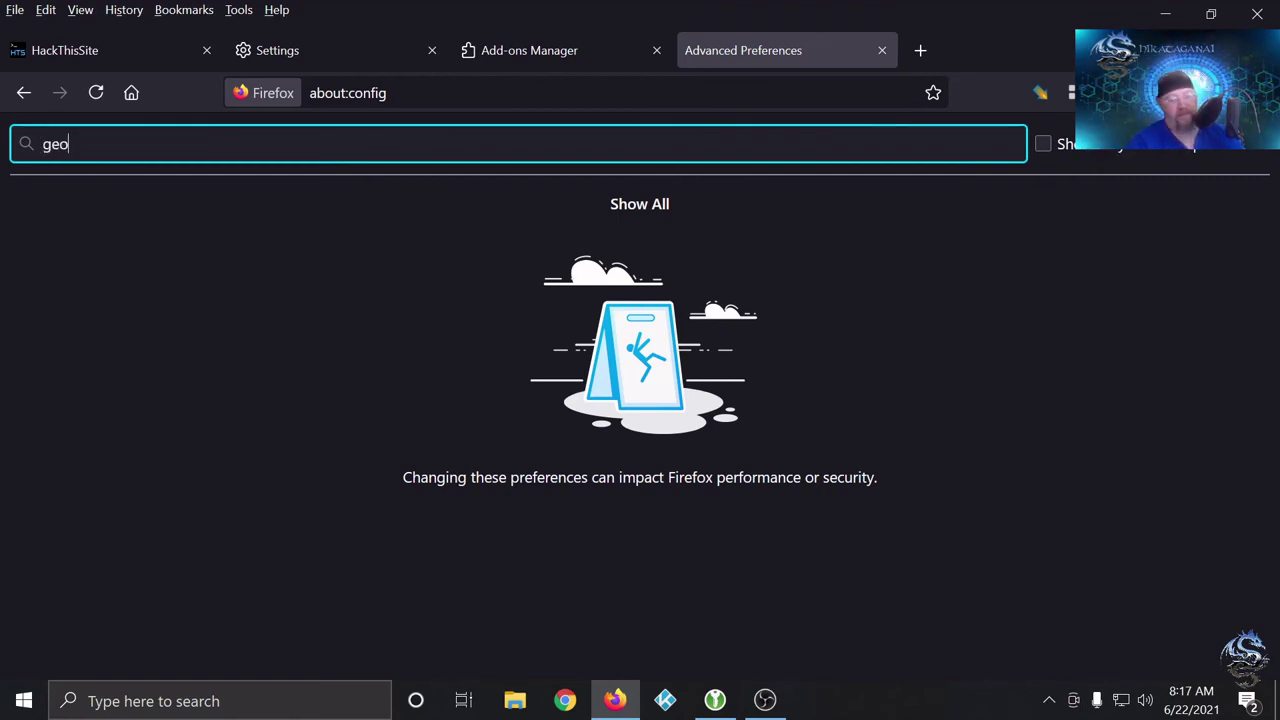
pyautogui.write('.en')
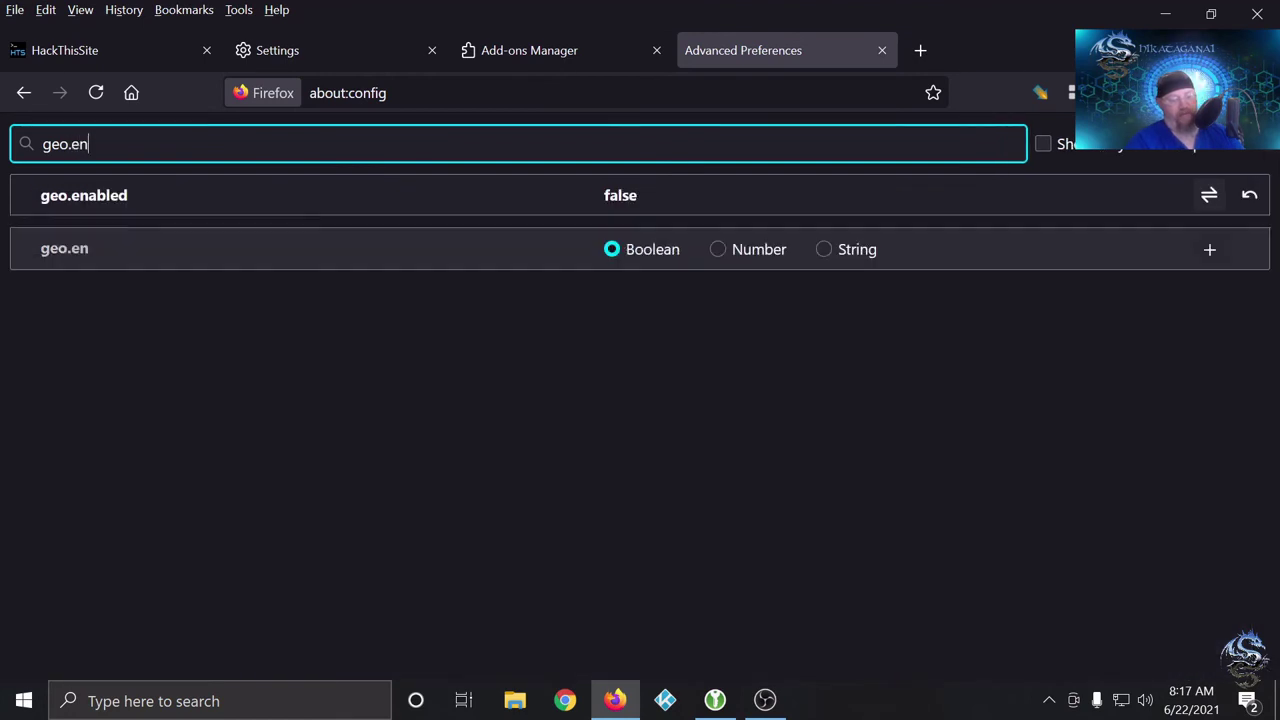
pyautogui.write('abled')
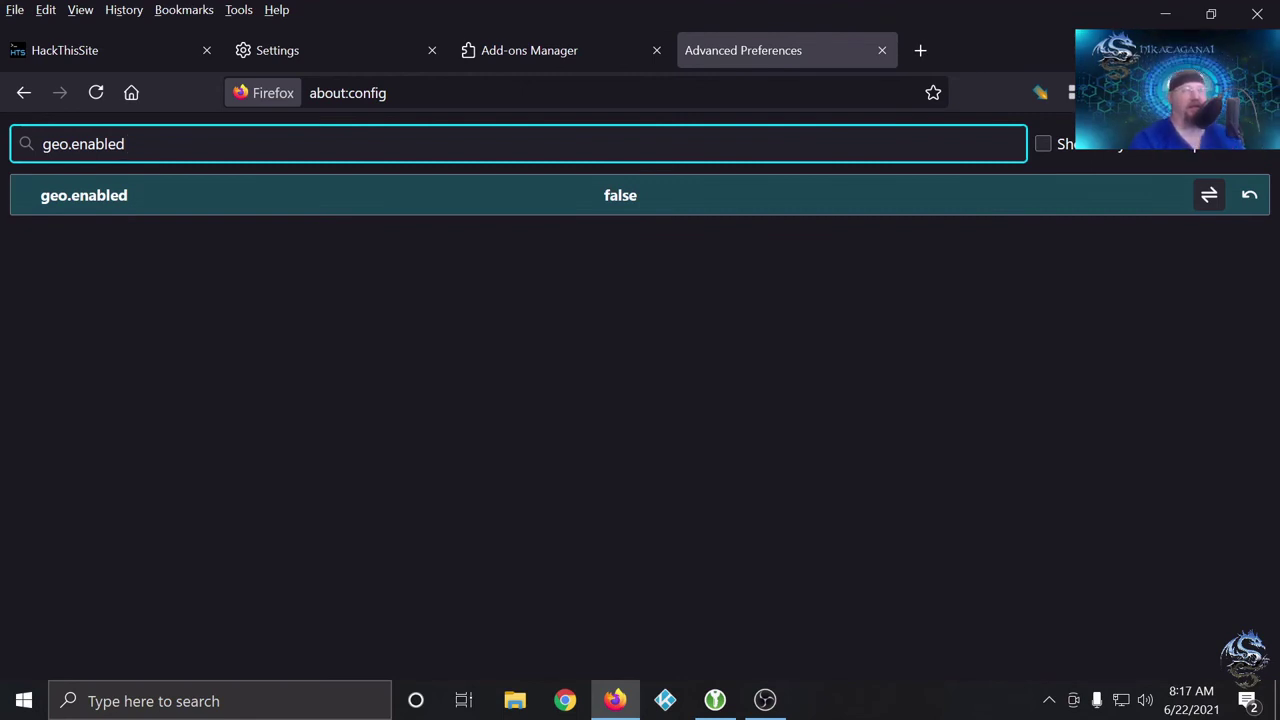
pyautogui.click(1209, 195)
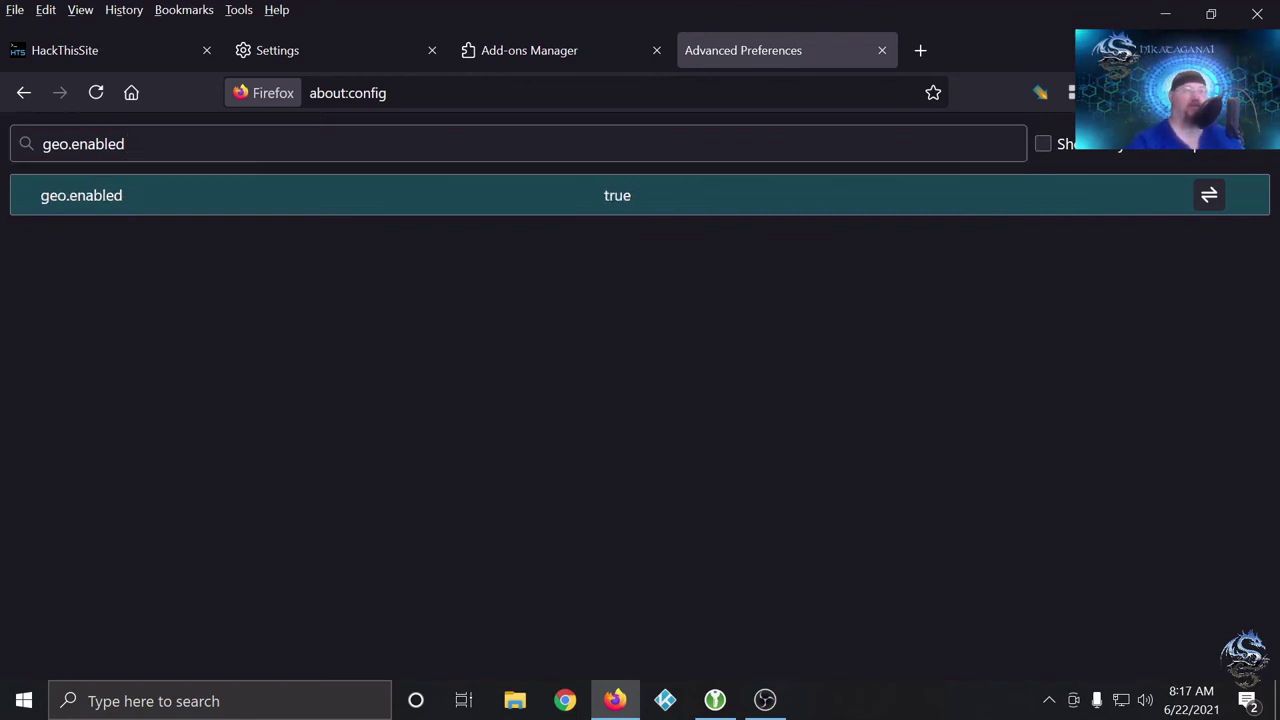
pyautogui.doubleClick(628, 213)
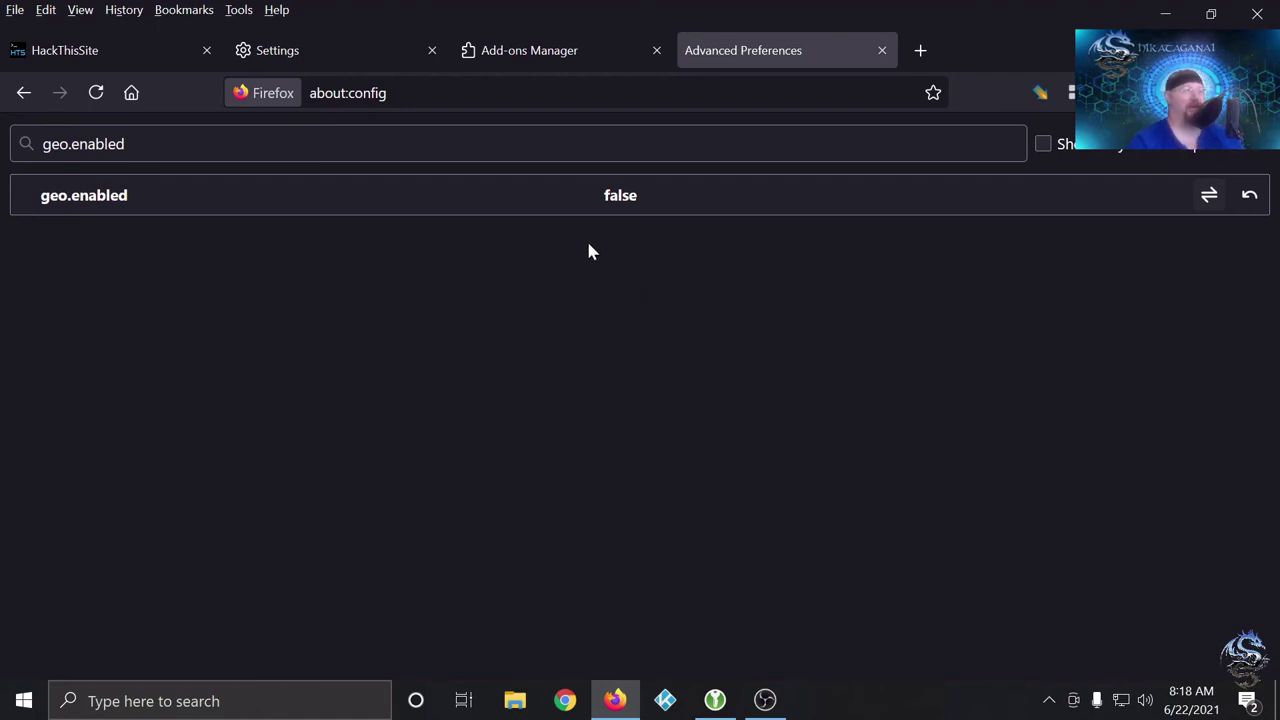
# - Replace the preference search with "media.navigator.en" to check the value of media.navigator.enabled
pyautogui.moveTo(127, 144); pyautogui.dragTo(42, 144)
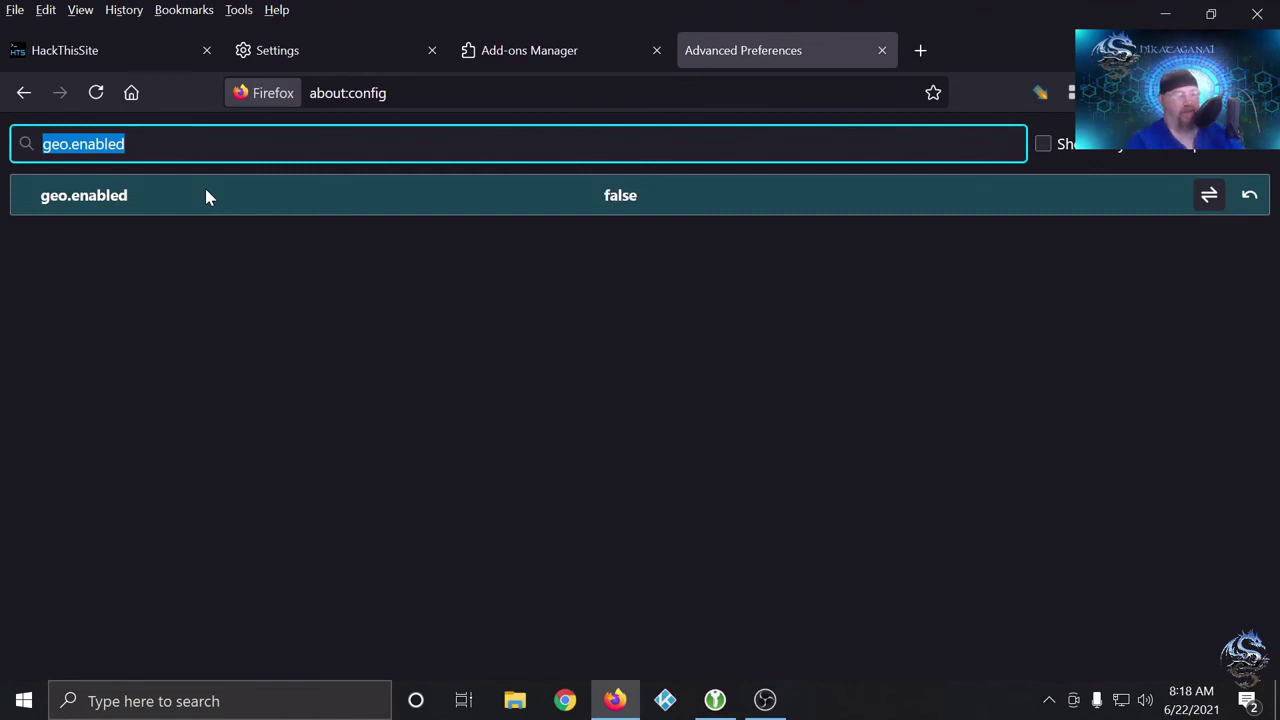
pyautogui.write('medi')
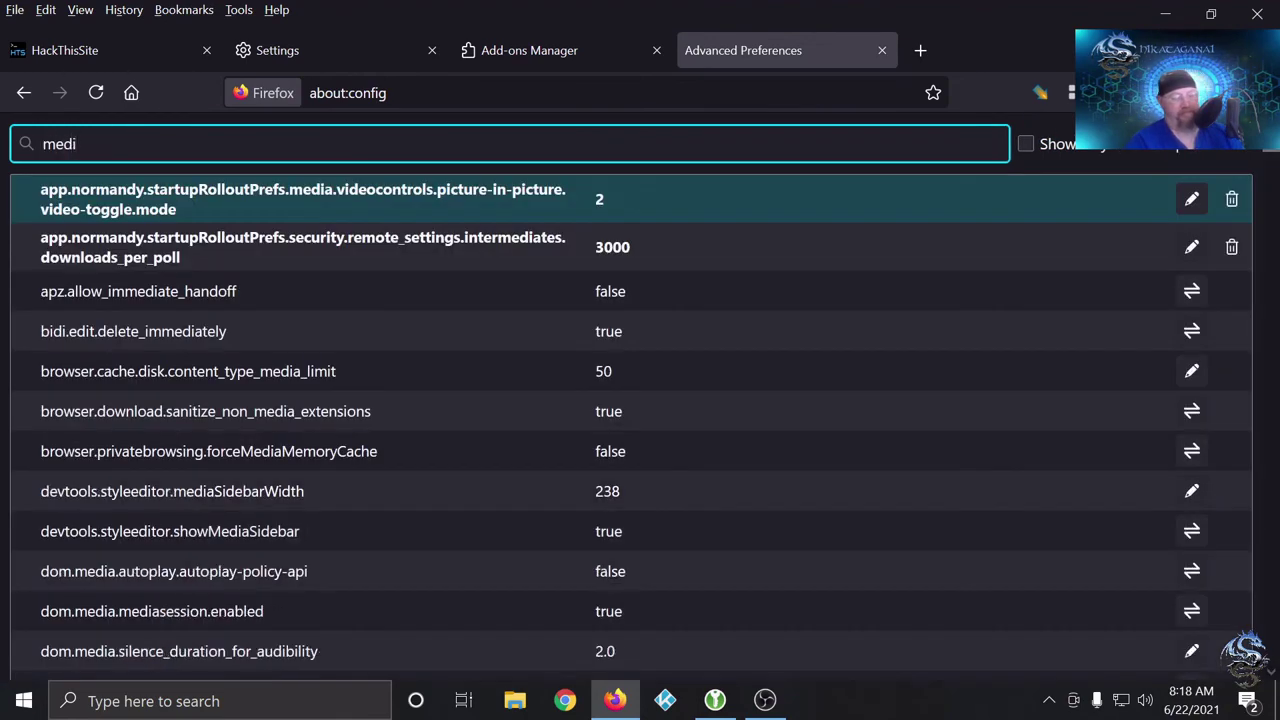
pyautogui.write('a.nav')
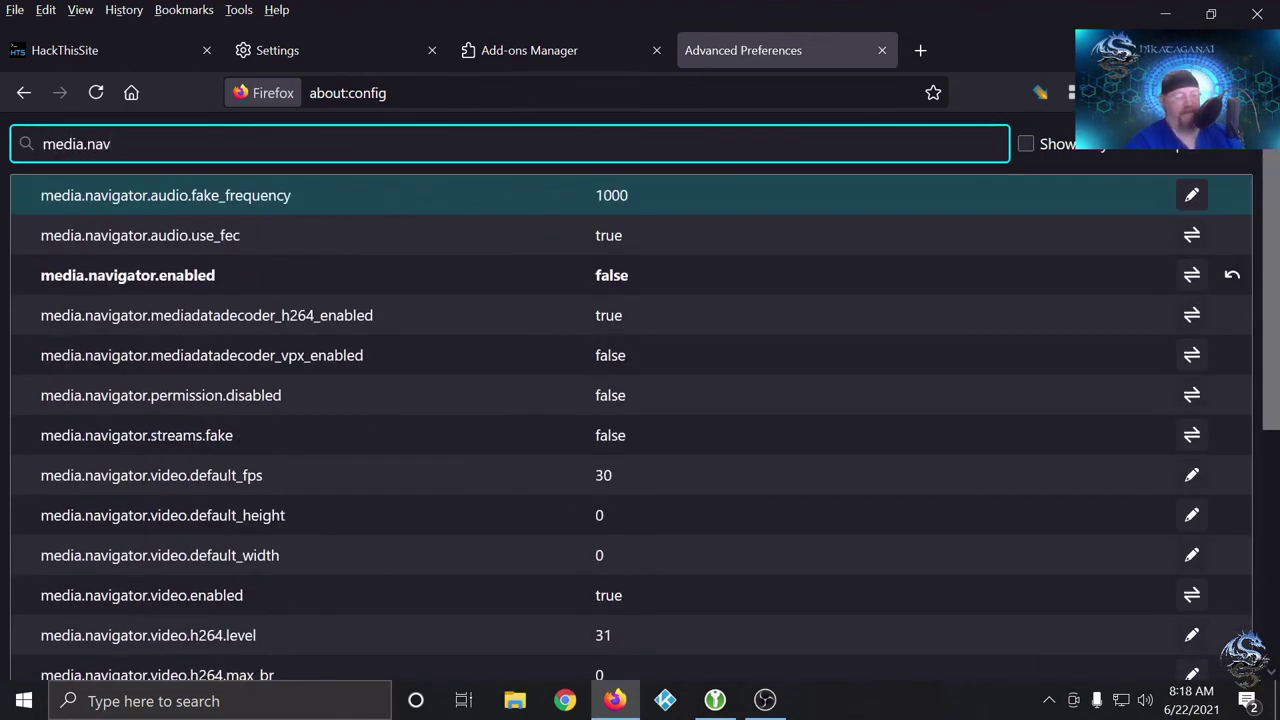
pyautogui.write('igato')
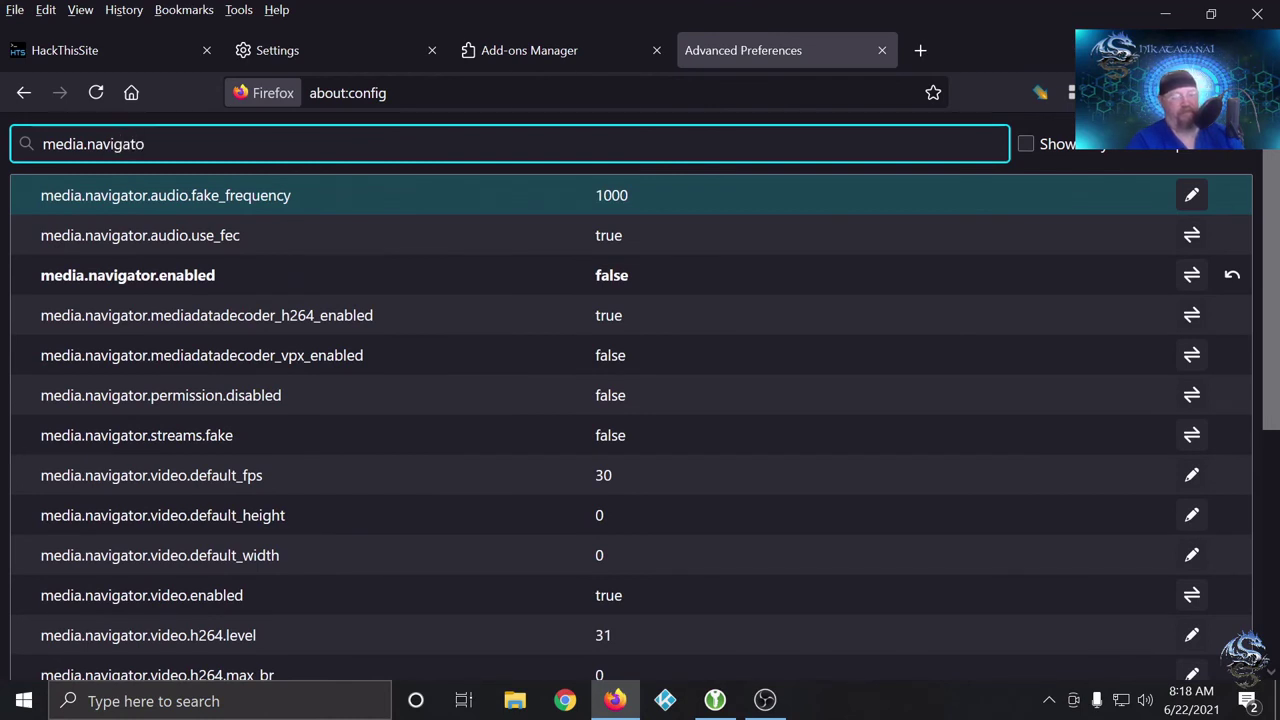
pyautogui.write('r.')
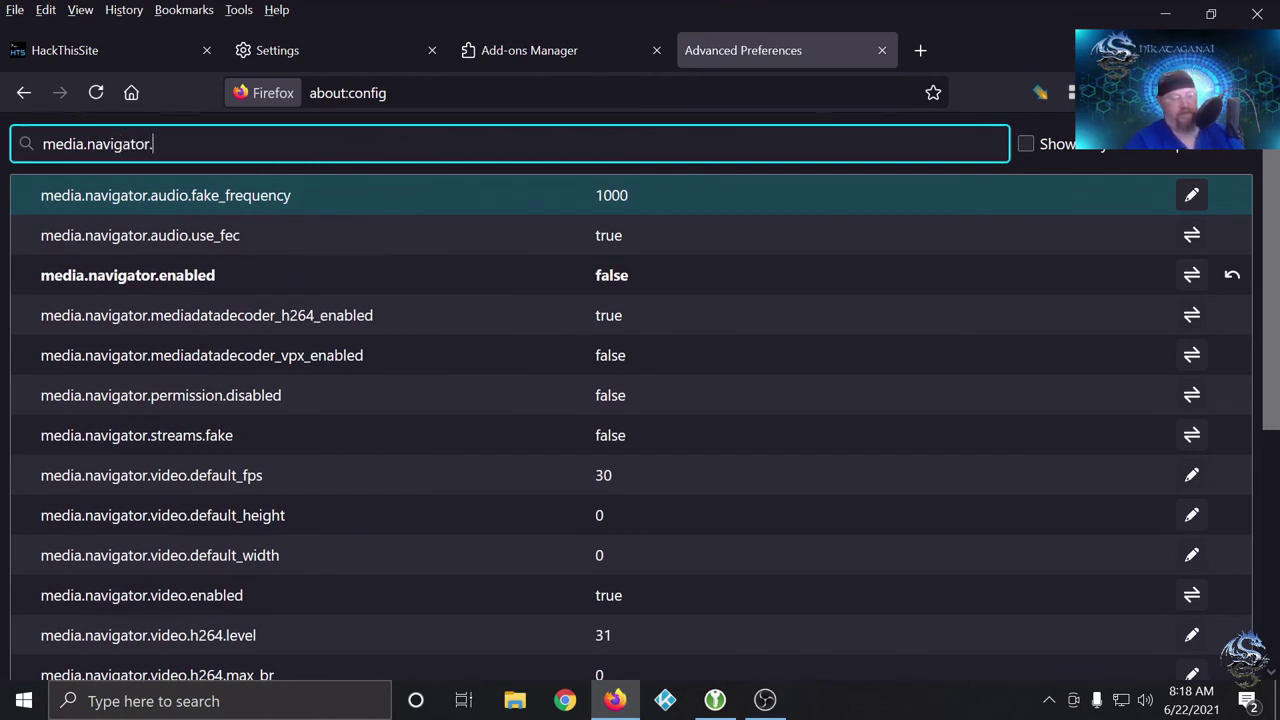
pyautogui.write('en')
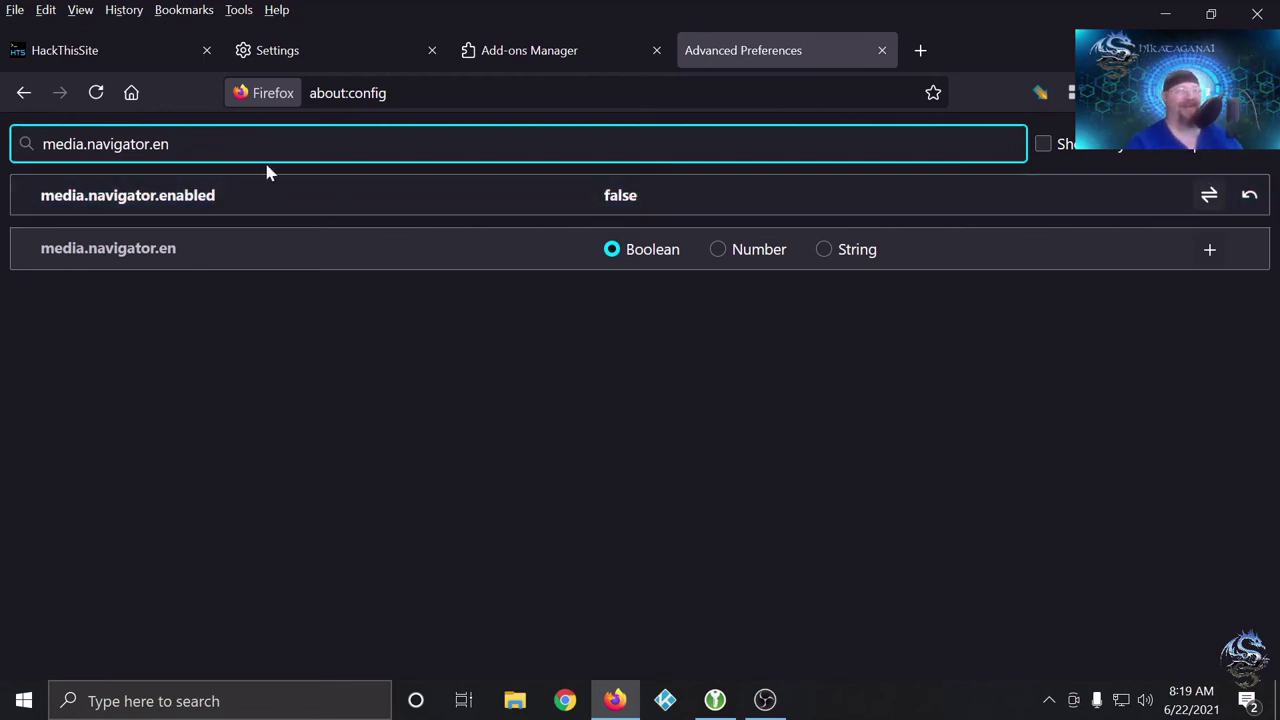
# - Clear the preference search and look up dom.battery.enabled to check its value
pyautogui.press('BackSpace')
pyautogui.press('BackSpace')
pyautogui.press('BackSpace')
pyautogui.press('BackSpace')
pyautogui.press('BackSpace')
pyautogui.press('BackSpace')
pyautogui.press('BackSpace')
pyautogui.press('BackSpace')
pyautogui.press('BackSpace')
pyautogui.press('BackSpace')
pyautogui.press('BackSpace')
pyautogui.press('BackSpace')
pyautogui.press('BackSpace')
pyautogui.press('BackSpace')
pyautogui.press('BackSpace')
pyautogui.press('BackSpace')
pyautogui.press('BackSpace')
pyautogui.press('BackSpace')
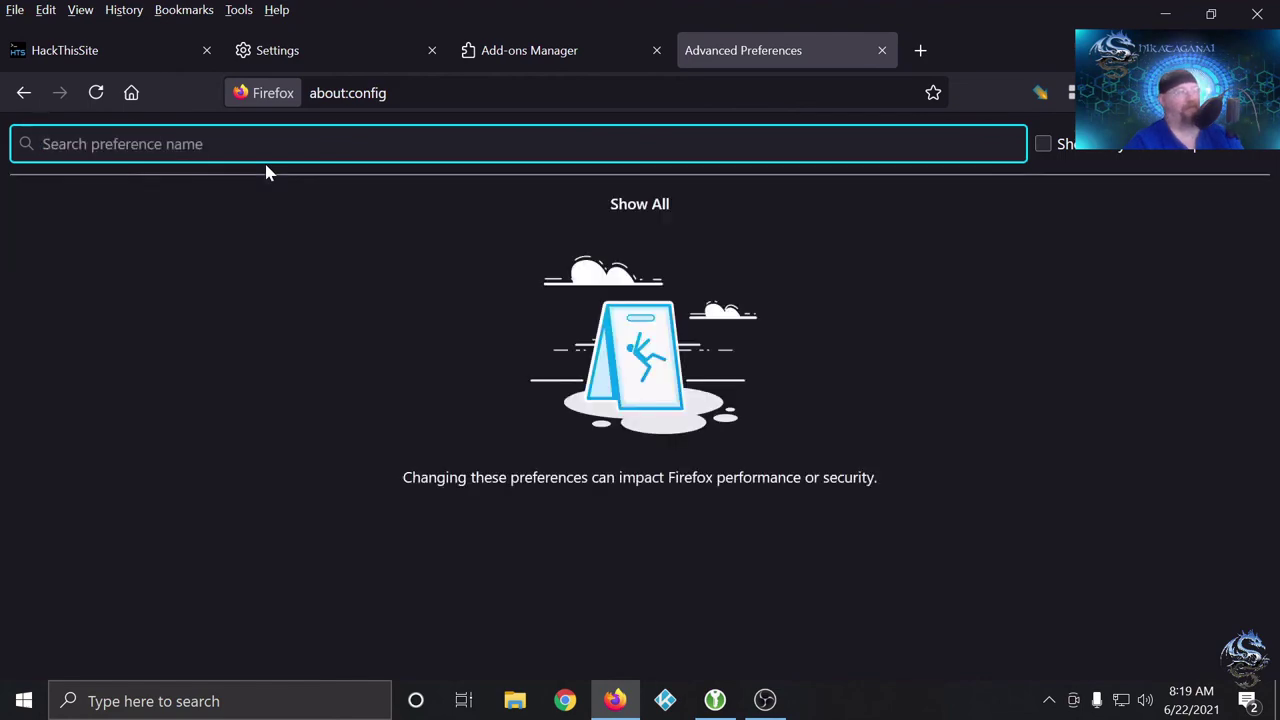
pyautogui.write('dom')
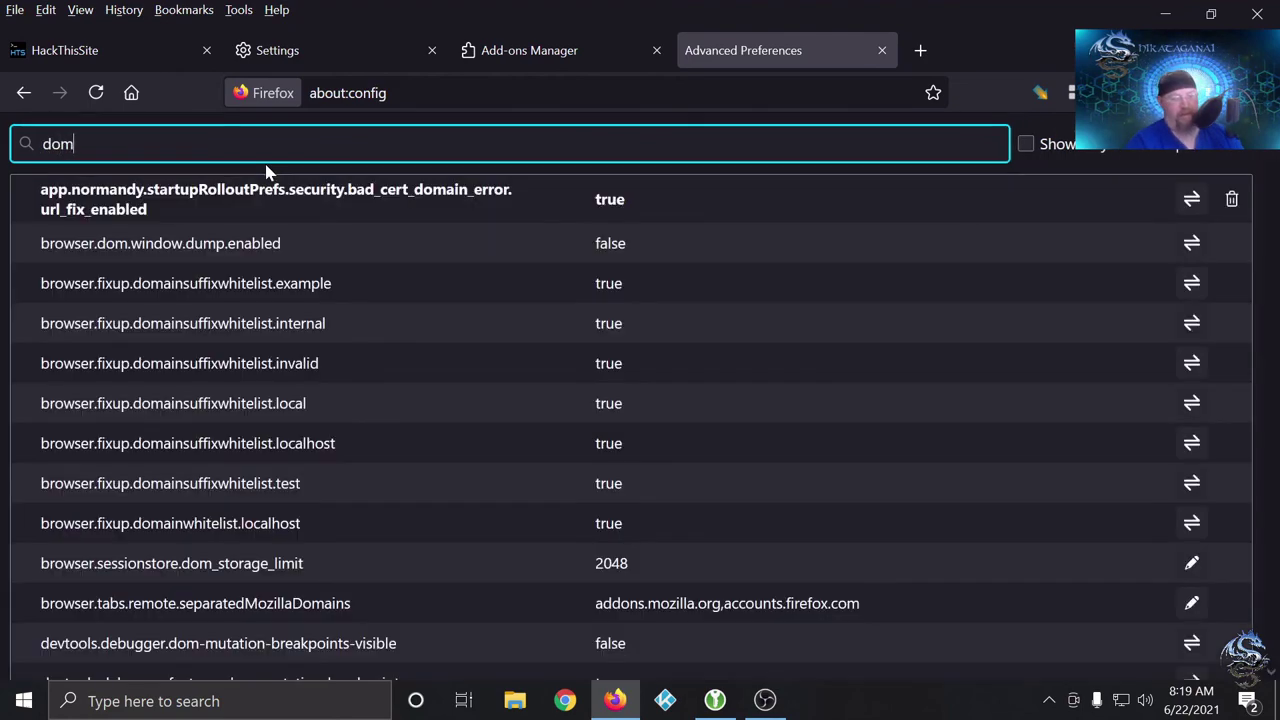
pyautogui.write('.ba')
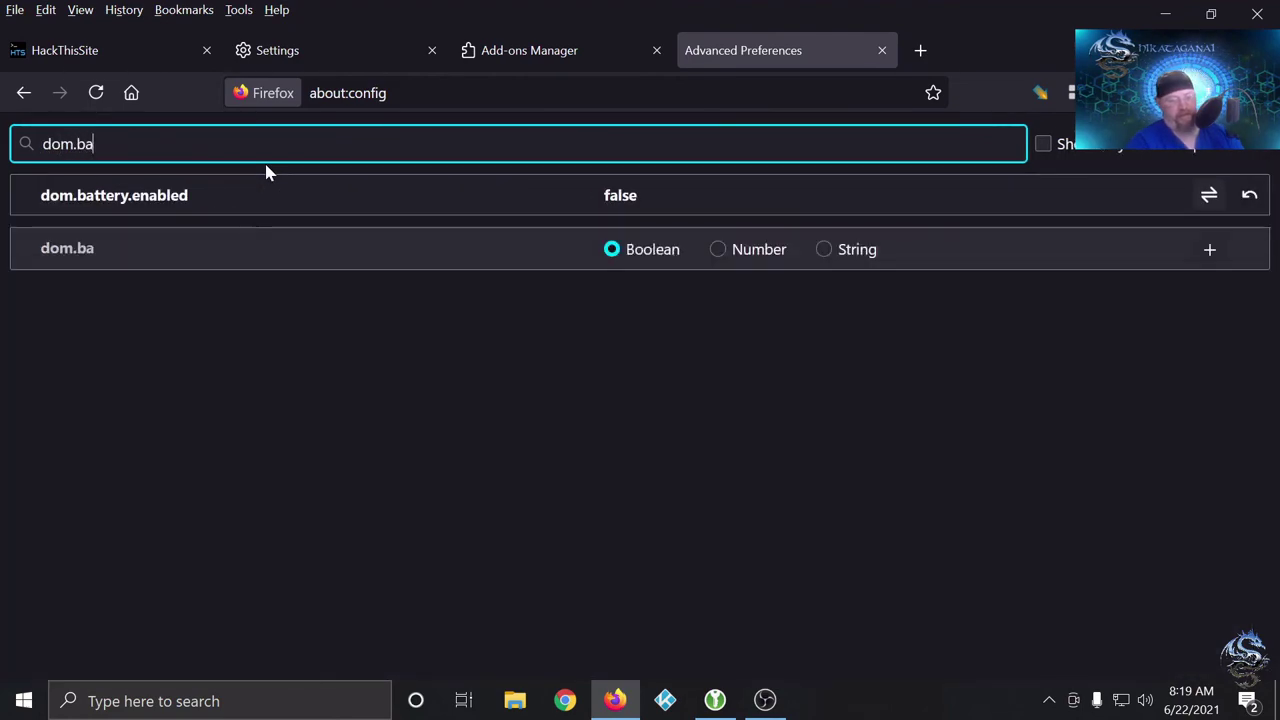
pyautogui.write('ttery')
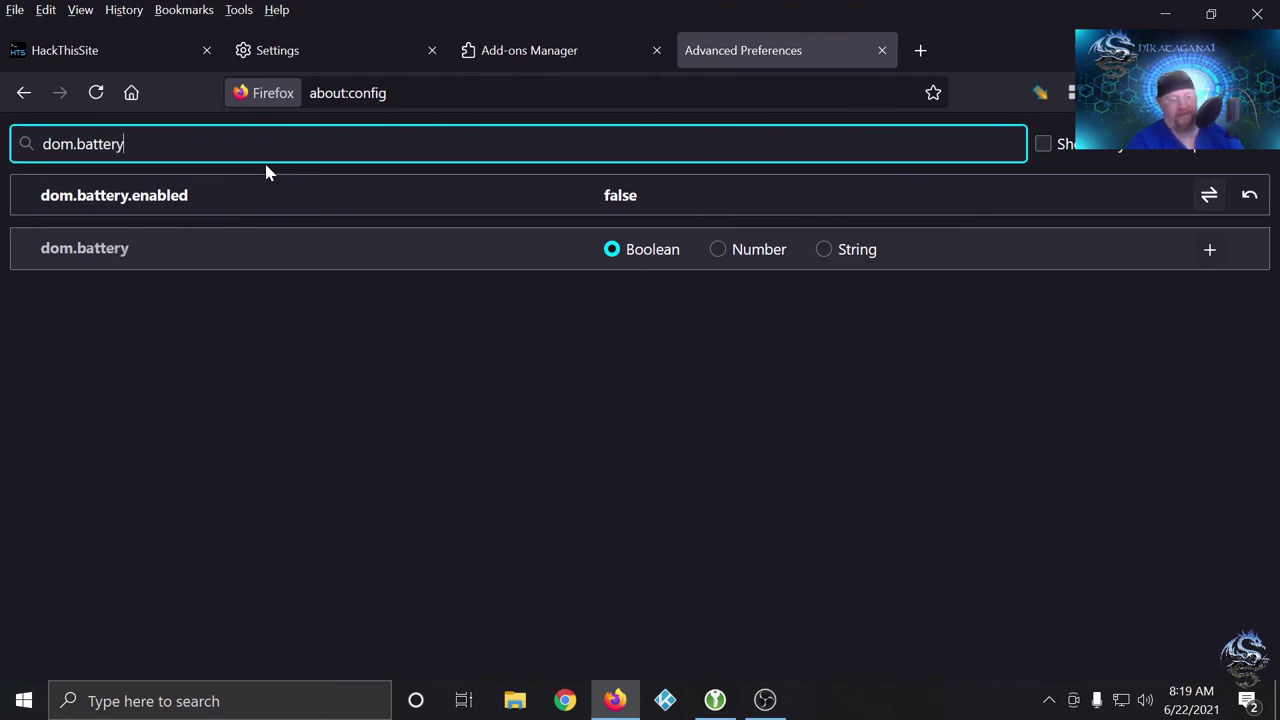
pyautogui.write('.enab')
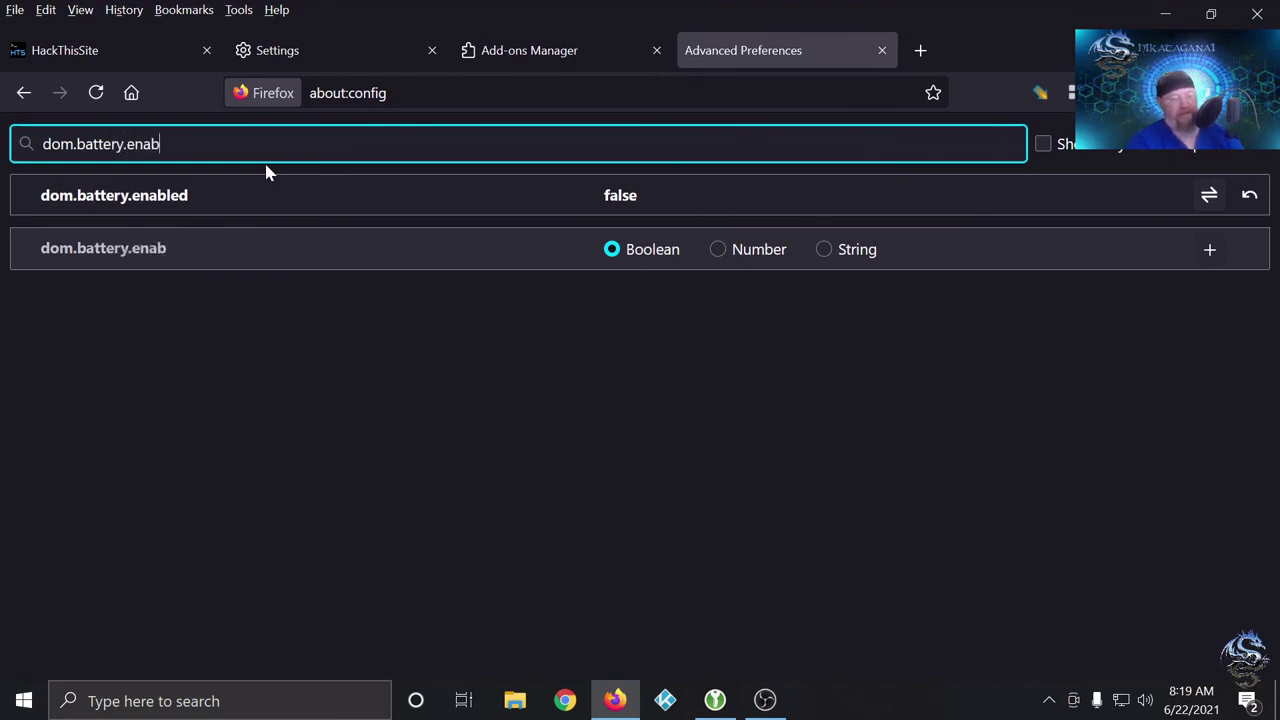
pyautogui.write('led')
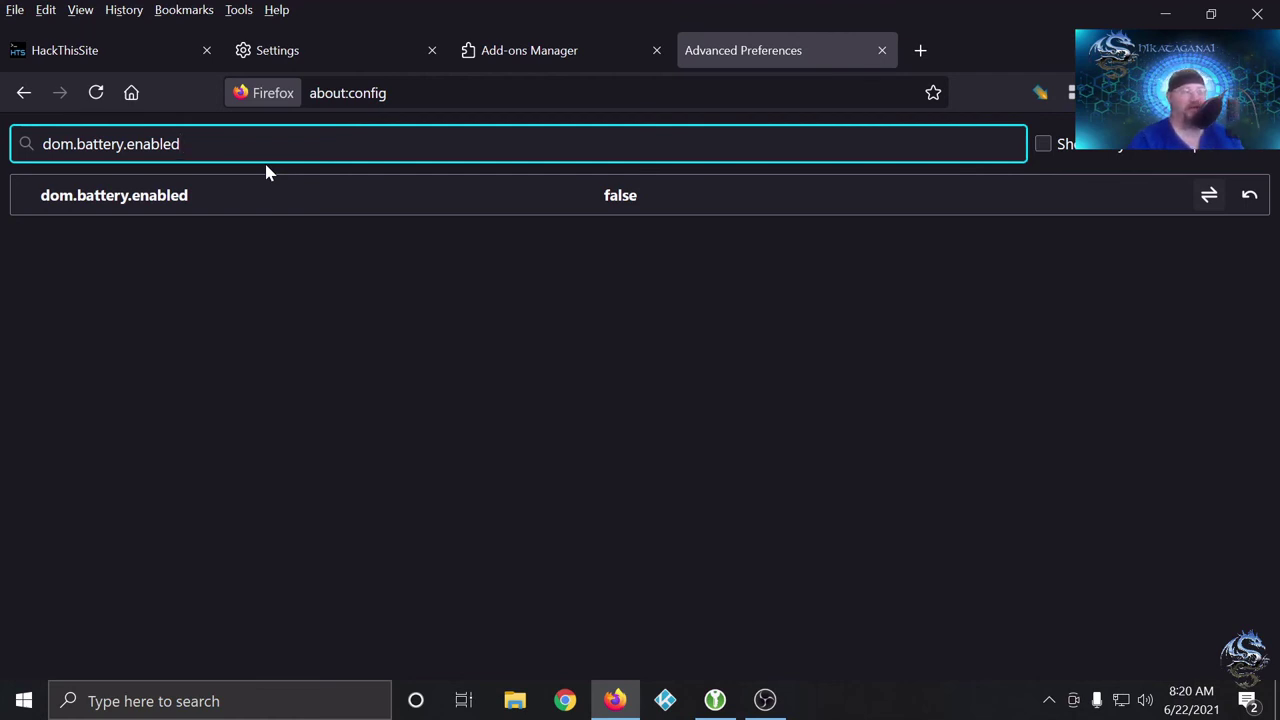
# - Clear the preference search and look up "extensions.pocket" to review the Pocket preferences
pyautogui.press('BackSpace')
pyautogui.press('BackSpace')
pyautogui.press('BackSpace')
pyautogui.press('BackSpace')
pyautogui.press('BackSpace')
pyautogui.press('BackSpace')
pyautogui.press('BackSpace')
pyautogui.press('BackSpace')
pyautogui.press('BackSpace')
pyautogui.press('BackSpace')
pyautogui.press('BackSpace')
pyautogui.press('BackSpace')
pyautogui.press('BackSpace')
pyautogui.press('BackSpace')
pyautogui.press('BackSpace')
pyautogui.press('BackSpace')
pyautogui.press('BackSpace')
pyautogui.press('BackSpace')
pyautogui.press('BackSpace')
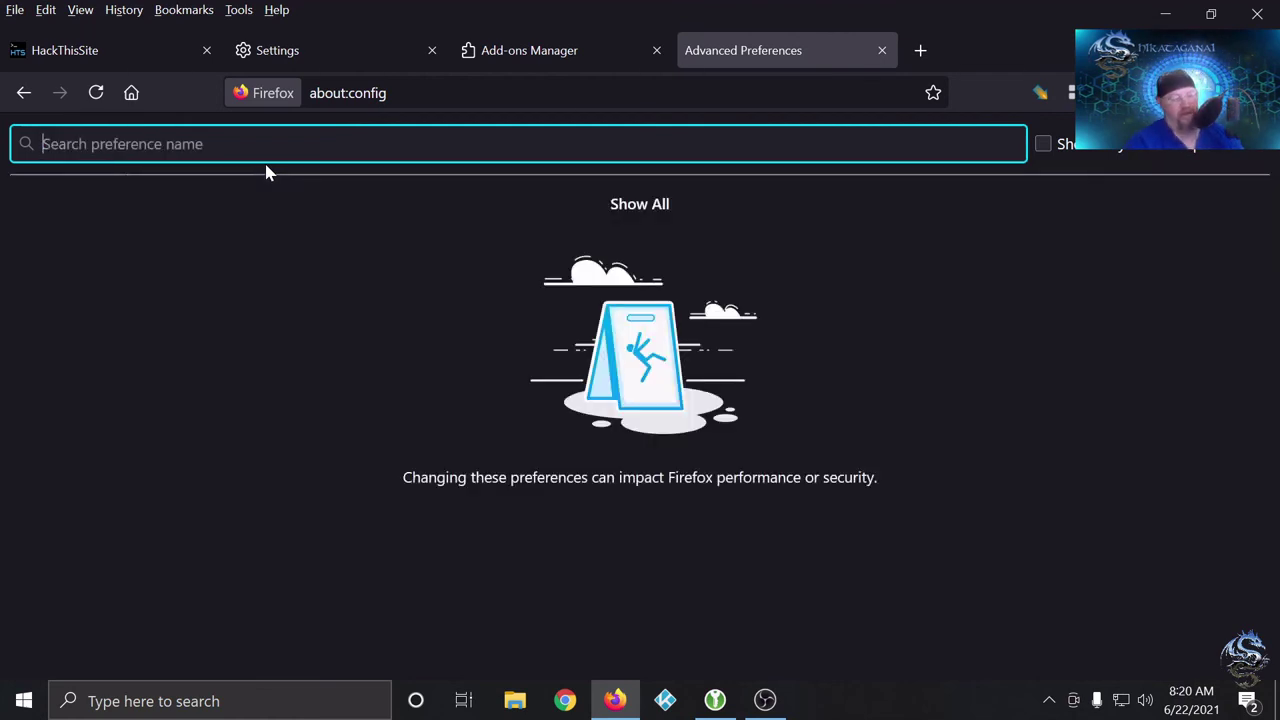
pyautogui.write('exte')
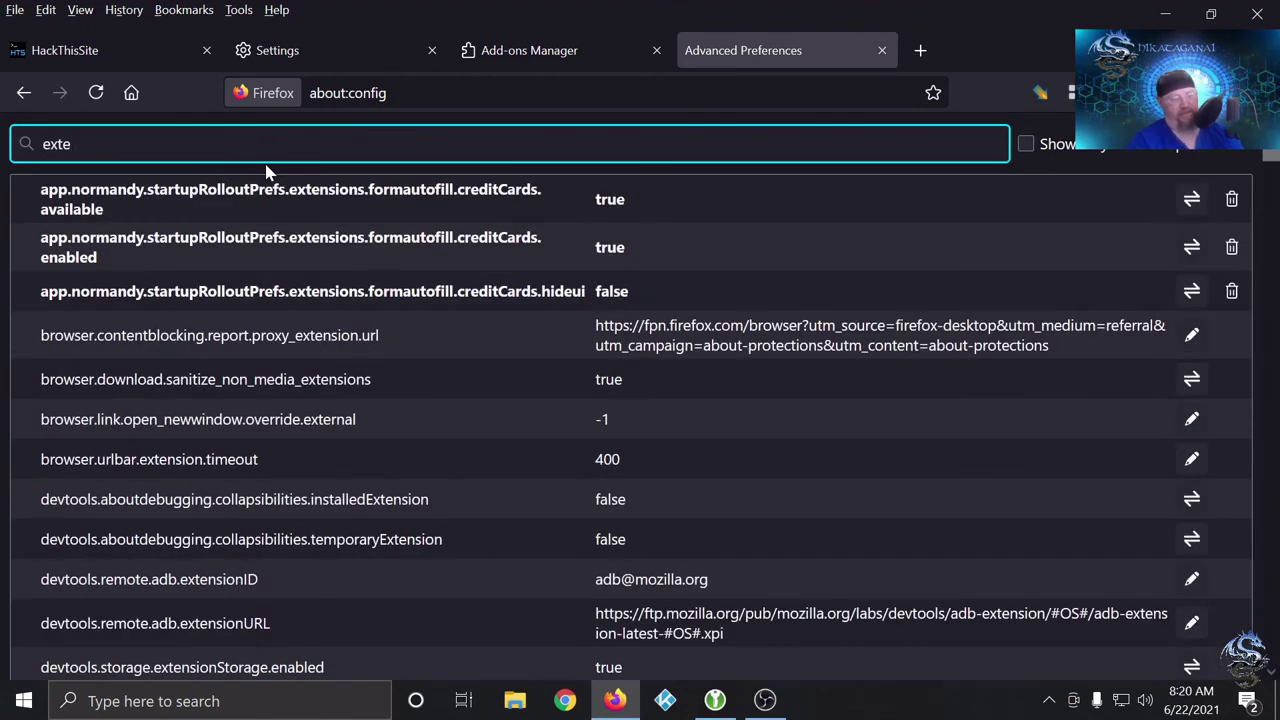
pyautogui.write('nsions')
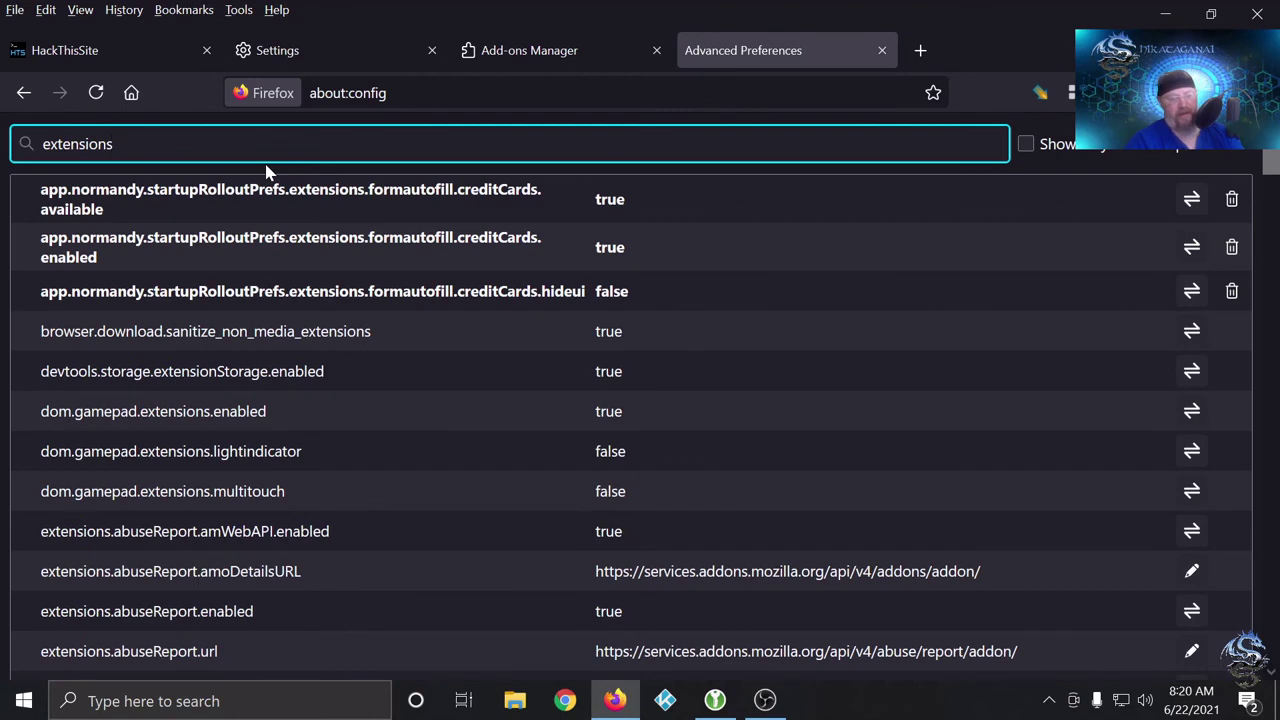
pyautogui.write('.pocket')
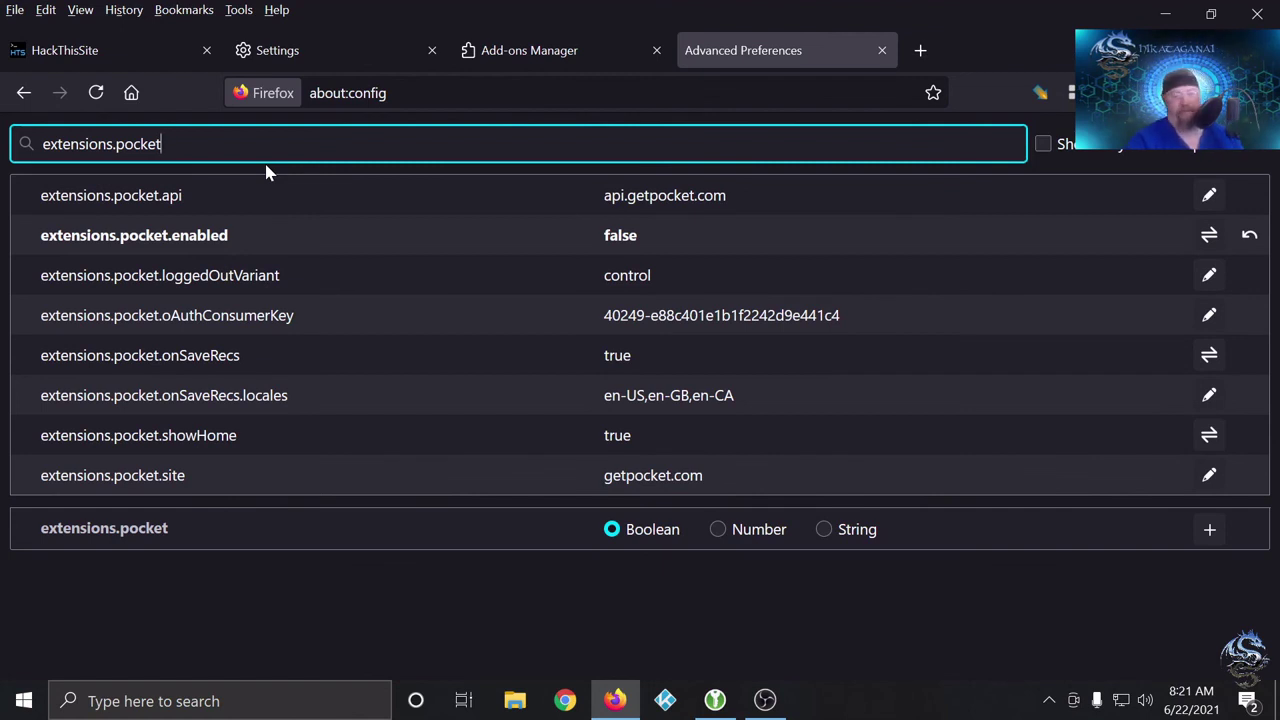
# - Clear the preference search and enter "media.peerconnection.en" to check the value of media.peerconnection.enabled
pyautogui.press('BackSpace')
pyautogui.press('BackSpace')
pyautogui.press('BackSpace')
pyautogui.press('BackSpace')
pyautogui.press('BackSpace')
pyautogui.press('BackSpace')
pyautogui.press('BackSpace')
pyautogui.press('BackSpace')
pyautogui.press('BackSpace')
pyautogui.press('BackSpace')
pyautogui.press('BackSpace')
pyautogui.press('BackSpace')
pyautogui.press('BackSpace')
pyautogui.press('BackSpace')
pyautogui.press('BackSpace')
pyautogui.press('BackSpace')
pyautogui.press('BackSpace')
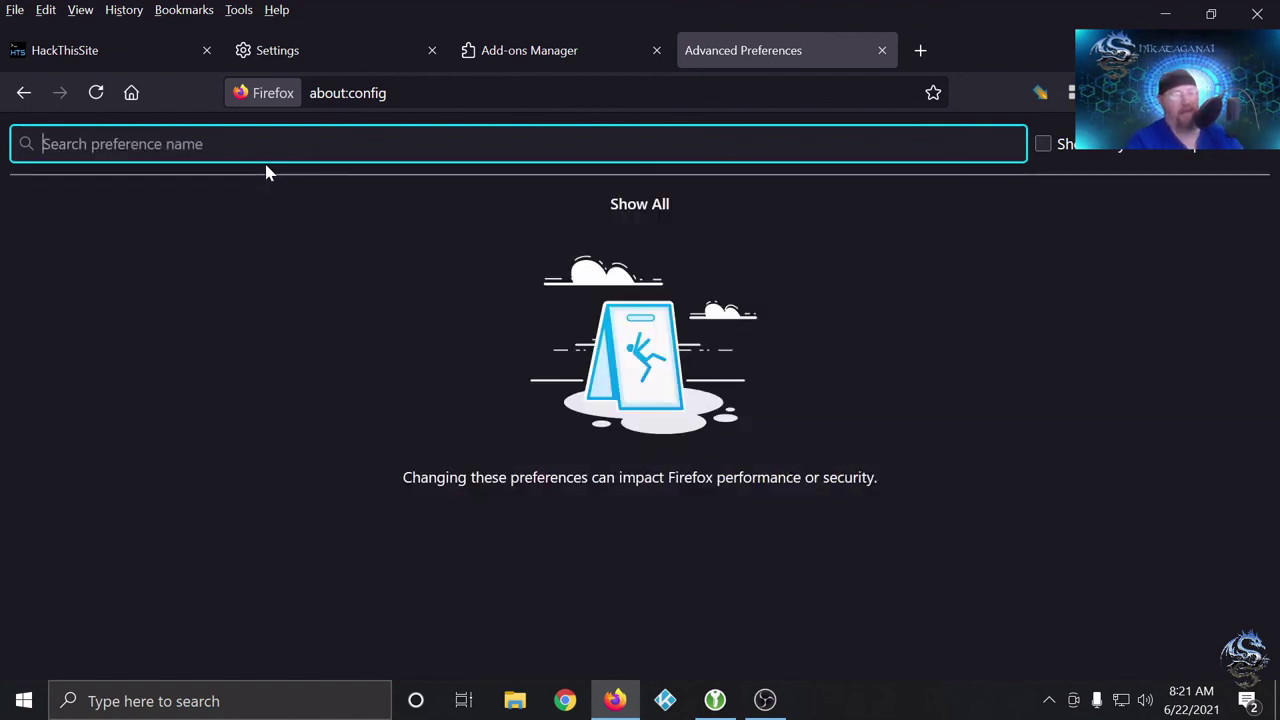
pyautogui.write('media')
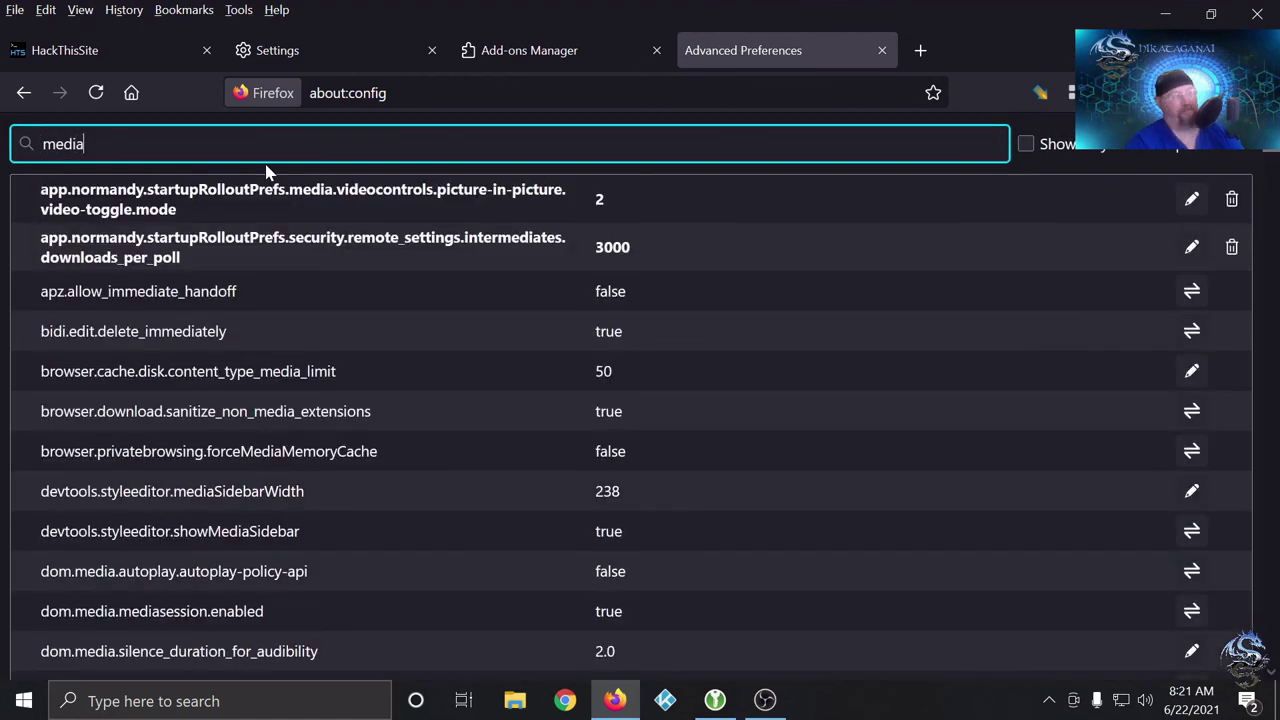
pyautogui.write('.pe')
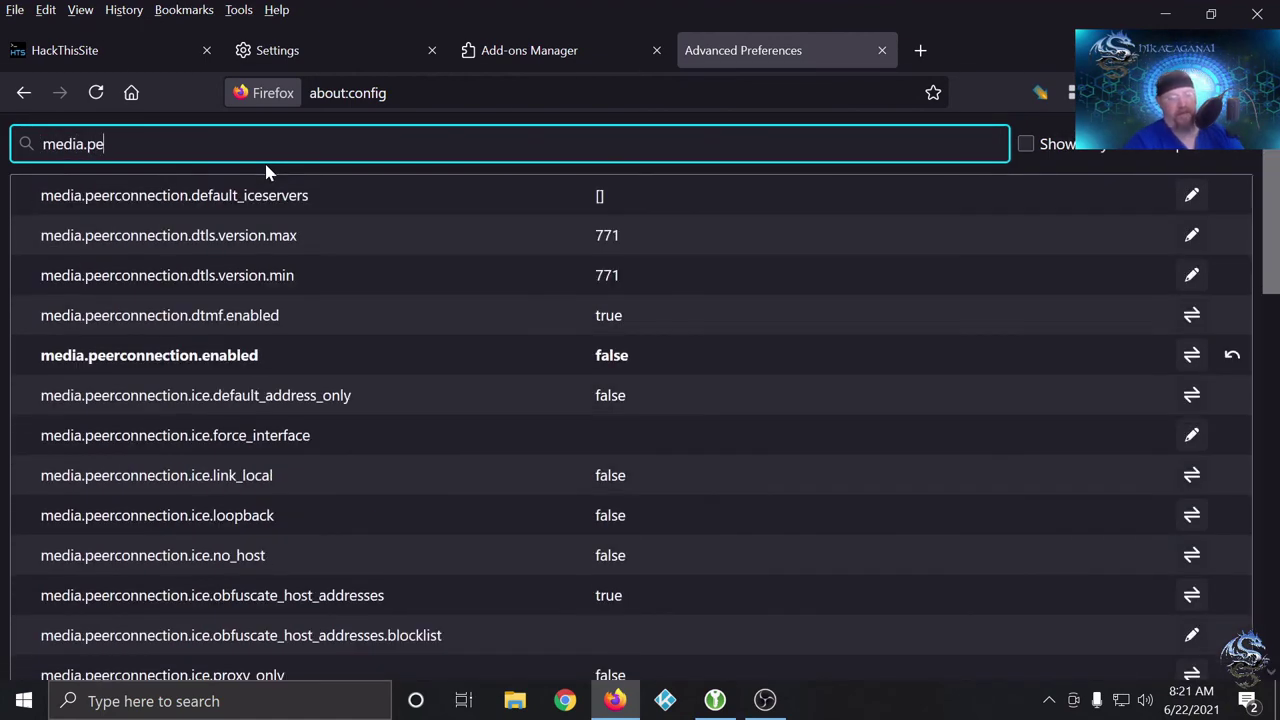
pyautogui.write('er')
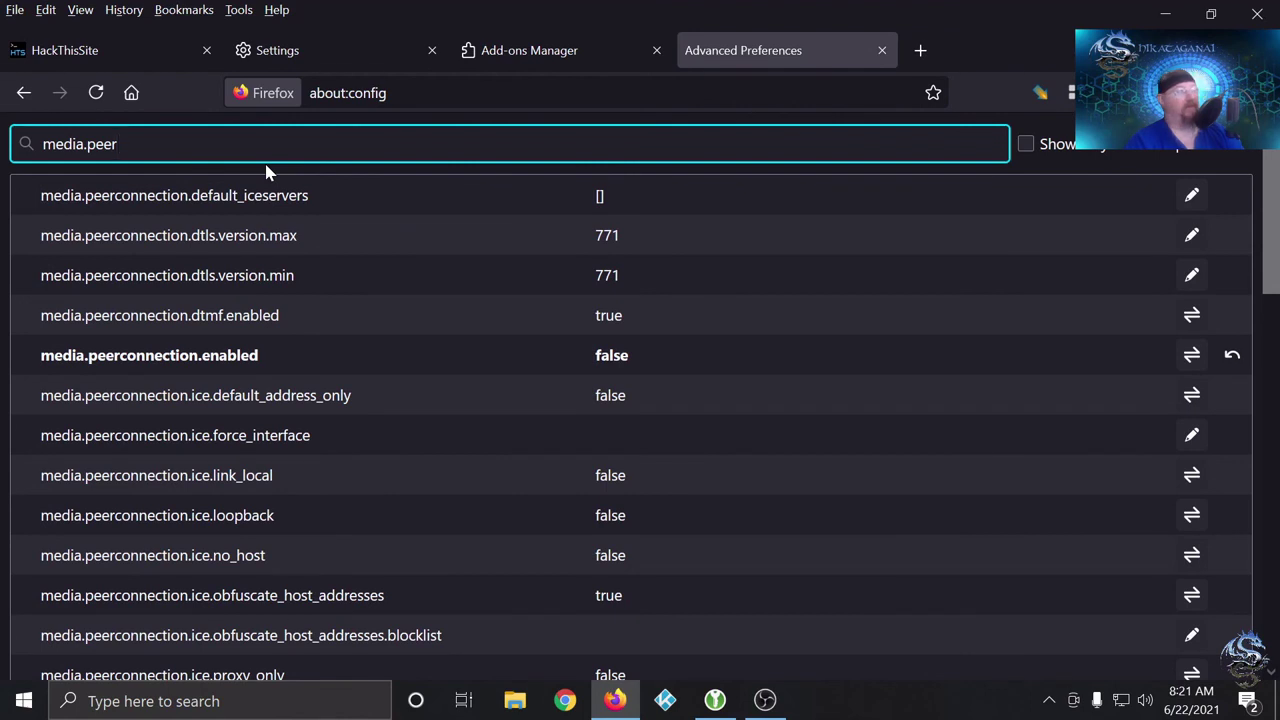
pyautogui.write('conne')
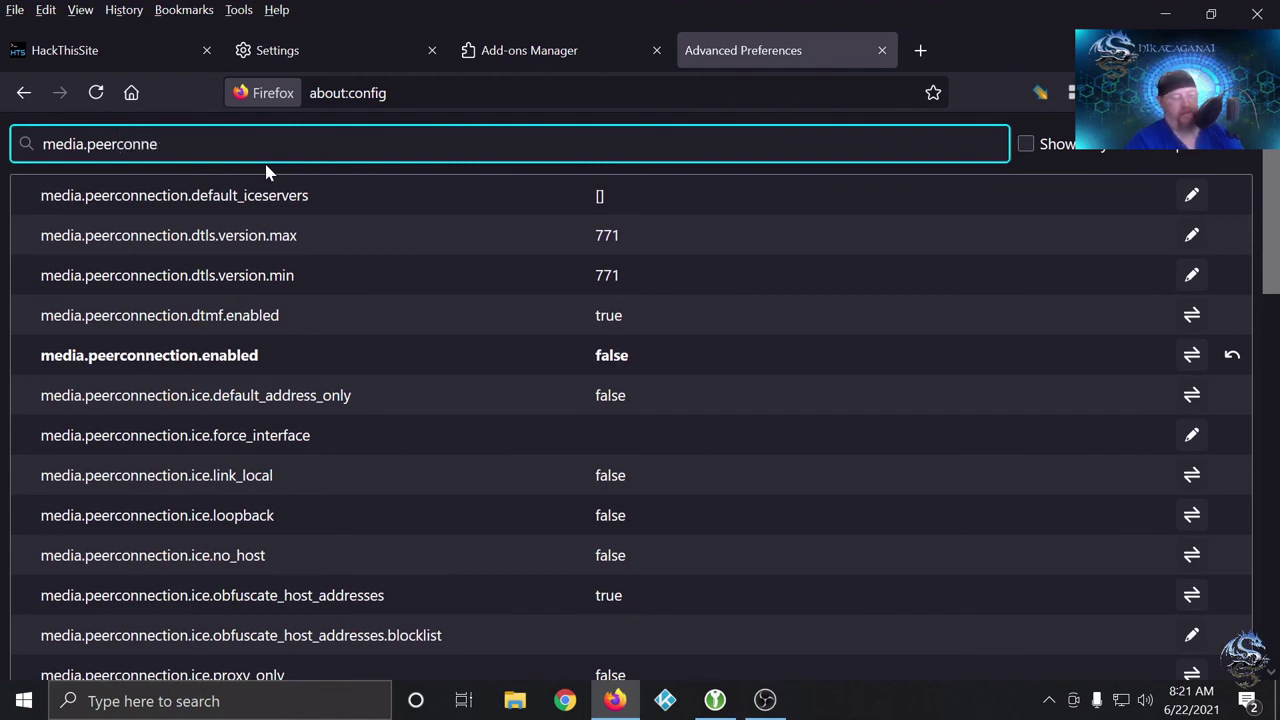
pyautogui.write('ction')
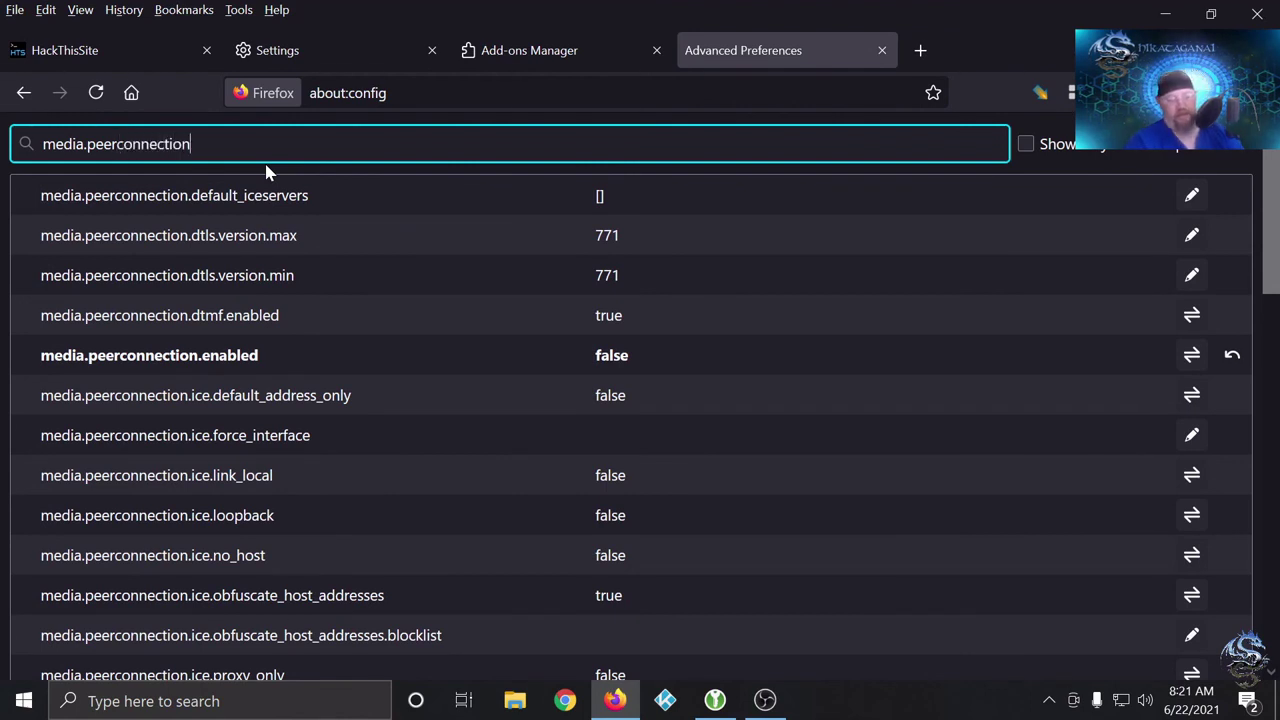
pyautogui.write('.en')
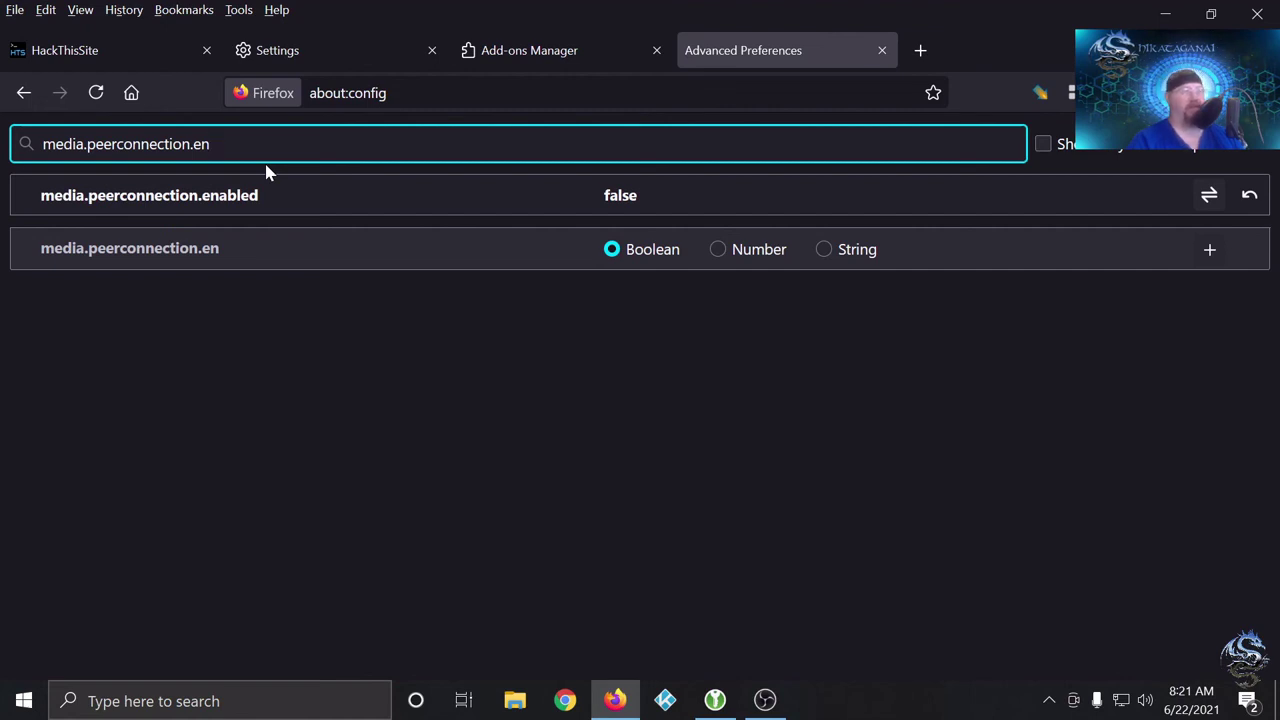
# - Change the preference search to "media.peerconnection.turn" to check the value of media.peerconnection.turn.disable
pyautogui.press('BackSpace')
pyautogui.press('BackSpace')
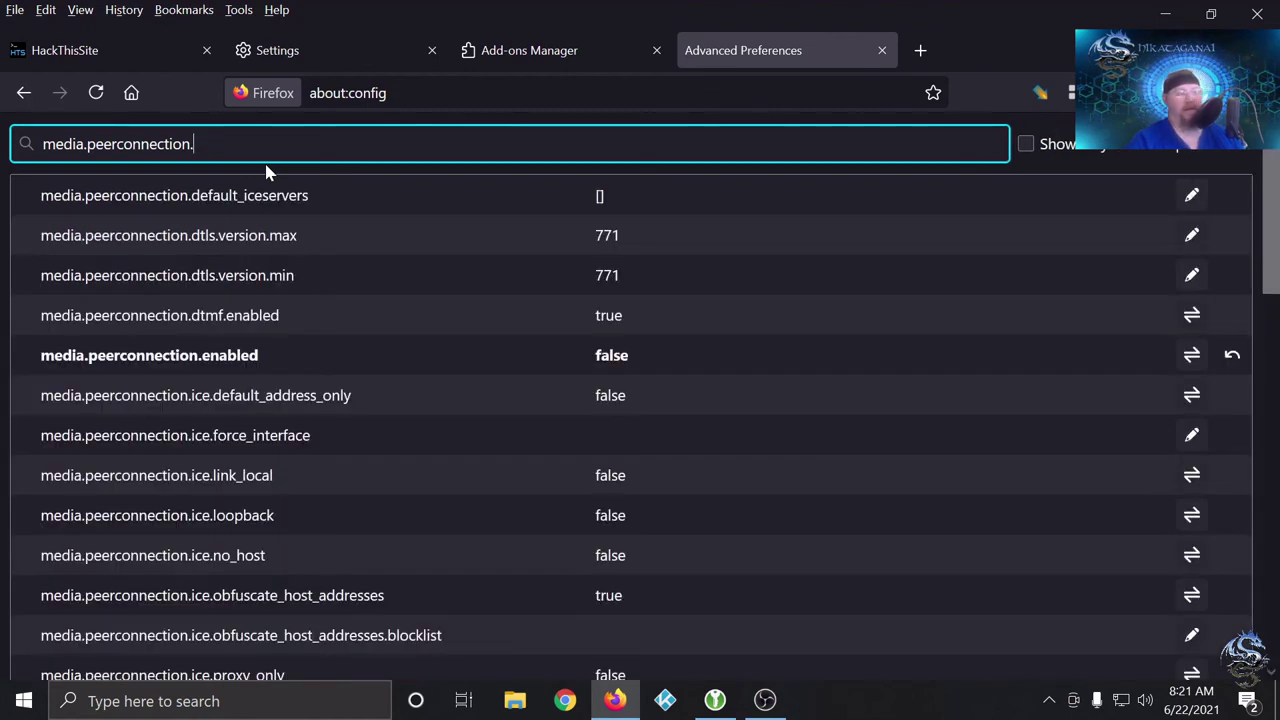
pyautogui.write('turn')
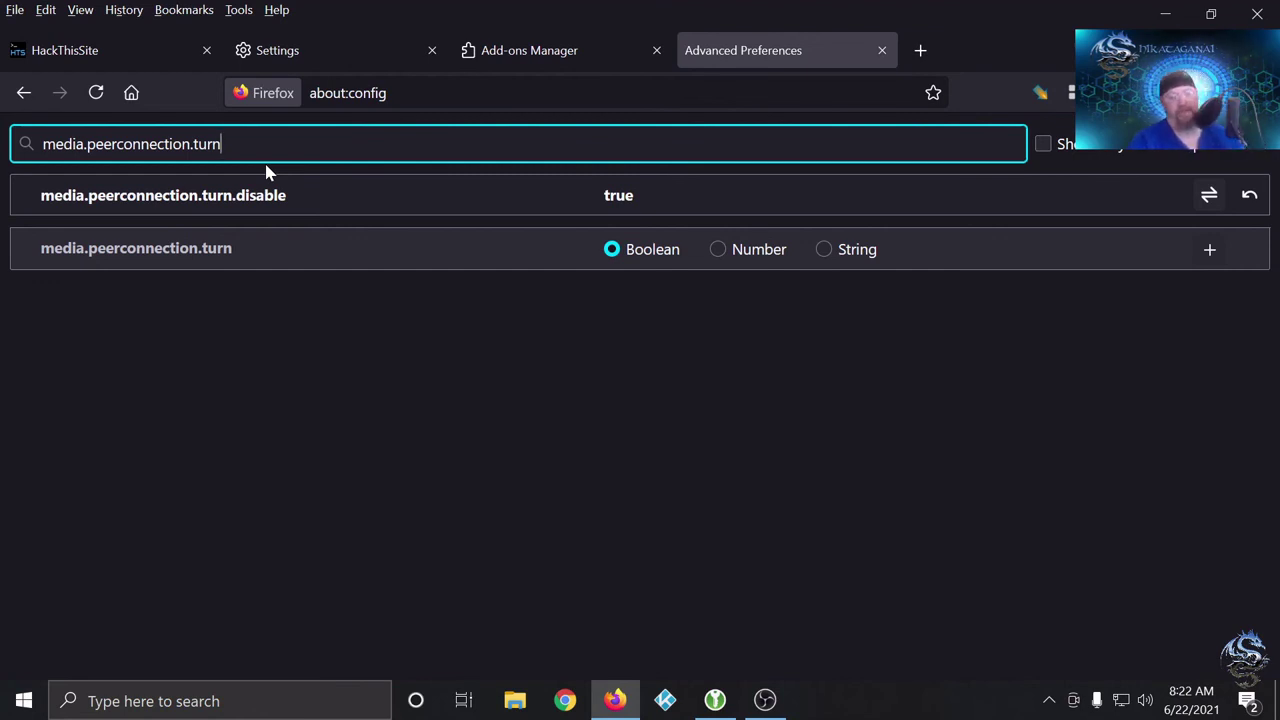
# - Change the preference search to "media.peerconnection.use_d" to check the value of media.peerconnection.use_document_iceservers
pyautogui.press('BackSpace')
pyautogui.press('BackSpace')
pyautogui.press('BackSpace')
pyautogui.press('BackSpace')
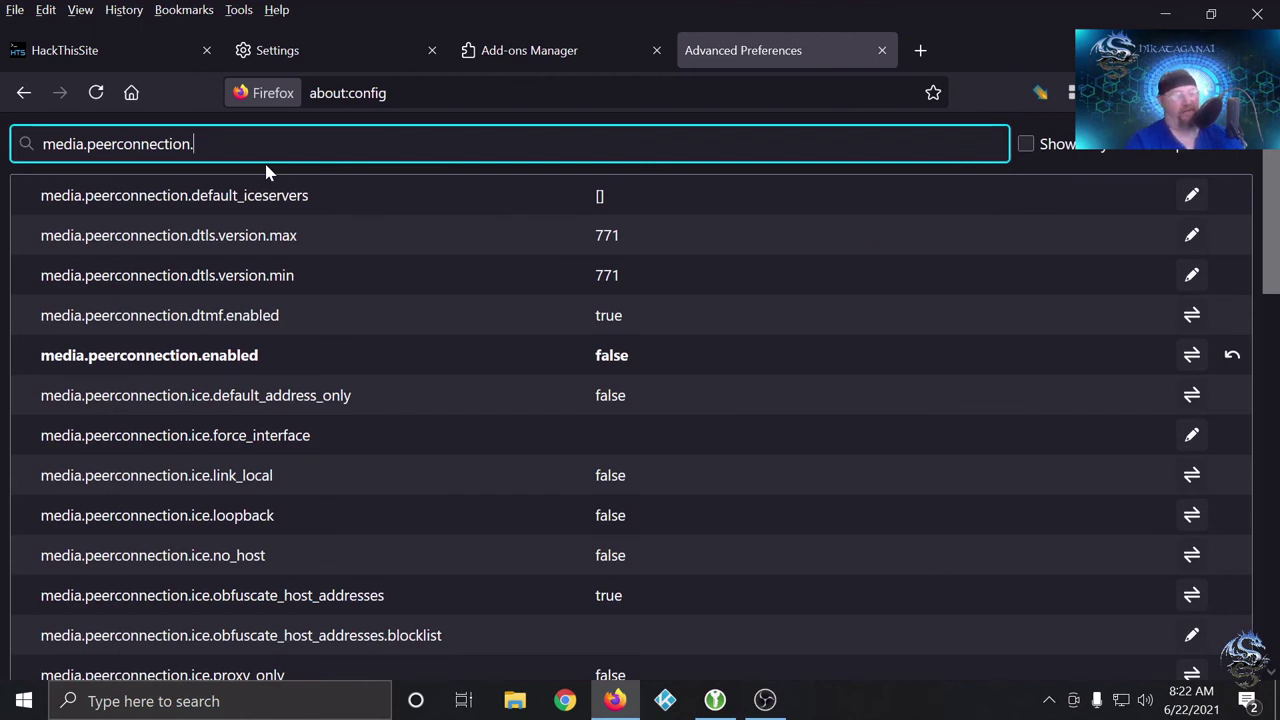
pyautogui.write('use_d')
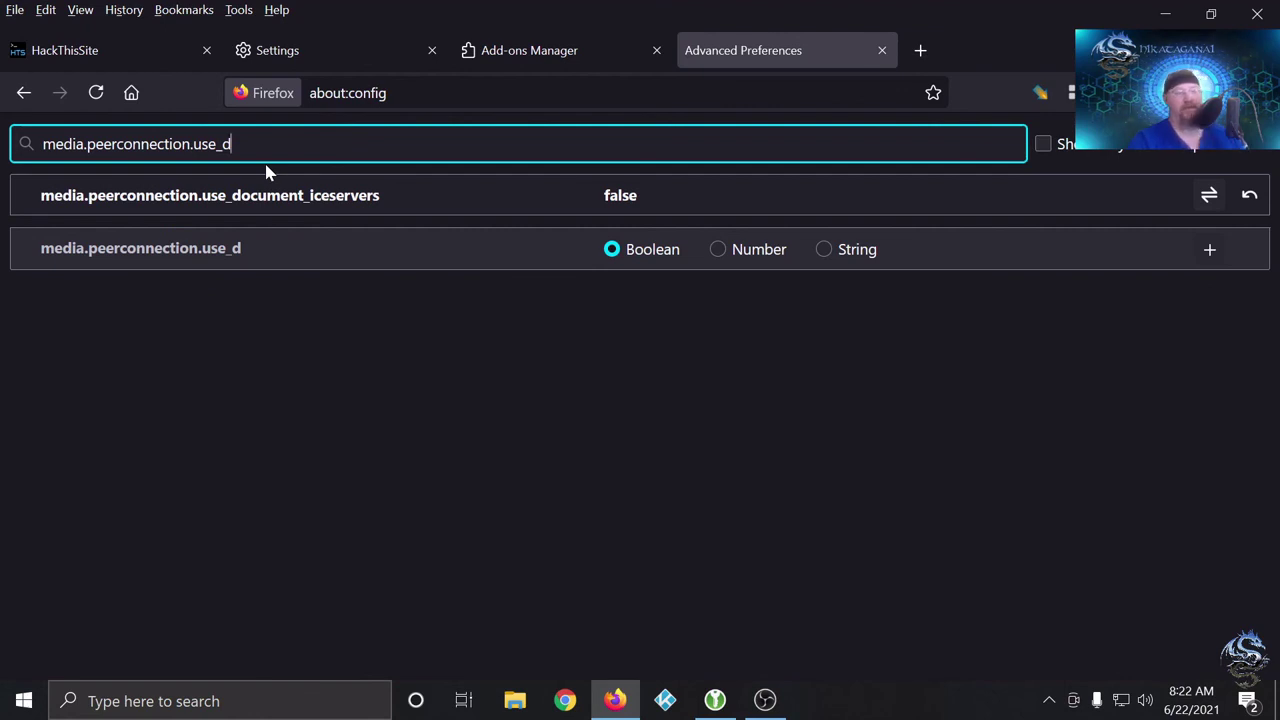
# - Change the preference search to "media.peerconnection.vide" to check the value of media.peerconnection.video.enabled
pyautogui.press('BackSpace')
pyautogui.press('BackSpace')
pyautogui.press('BackSpace')
pyautogui.press('BackSpace')
pyautogui.press('BackSpace')
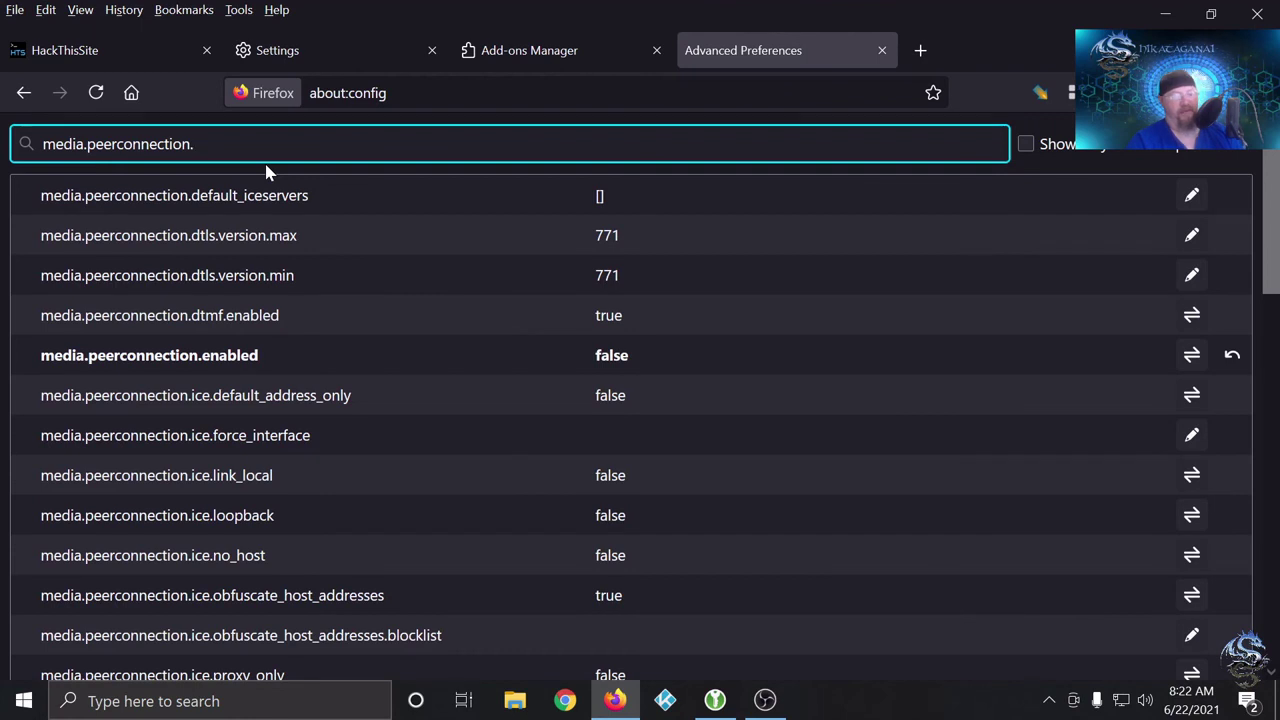
pyautogui.write('vide')
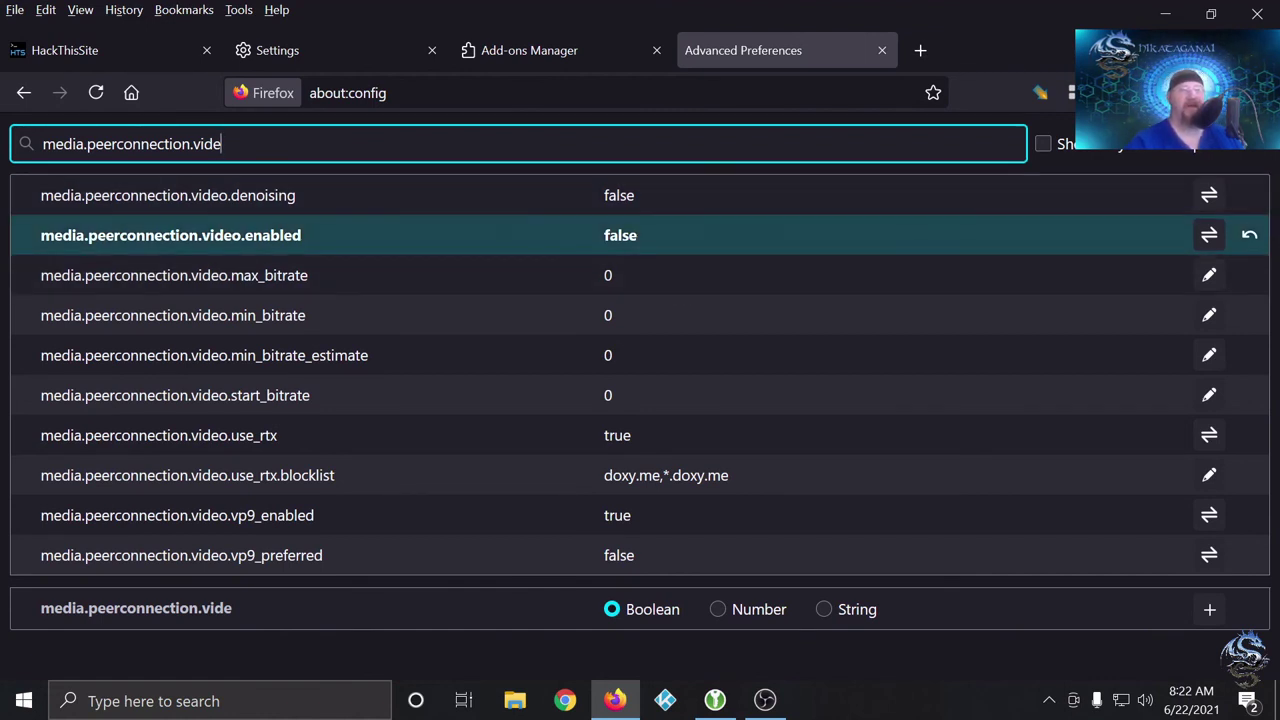
# - Close the Advanced Preferences and Add-ons Manager pages
pyautogui.click(882, 51)
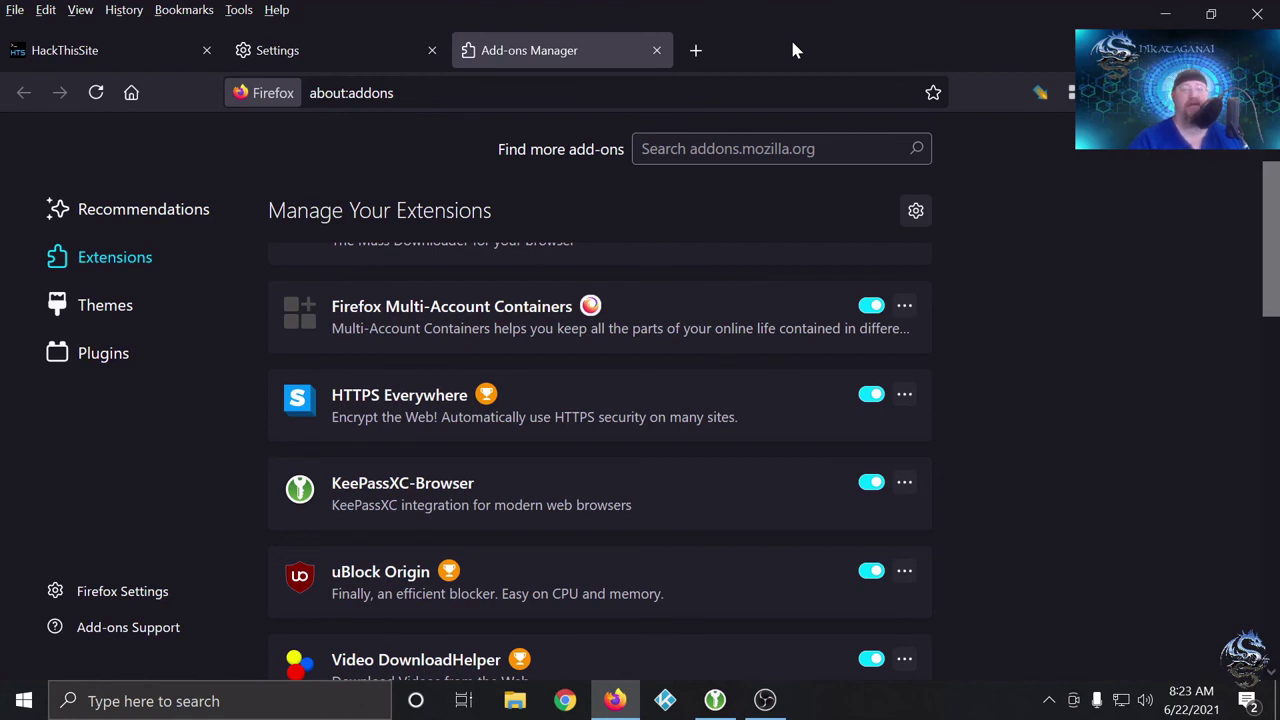
pyautogui.click(656, 50)
# - Enter "kljflkjflksjflk" in a new tab's address bar without submitting it, and close that tab
pyautogui.click(471, 51)
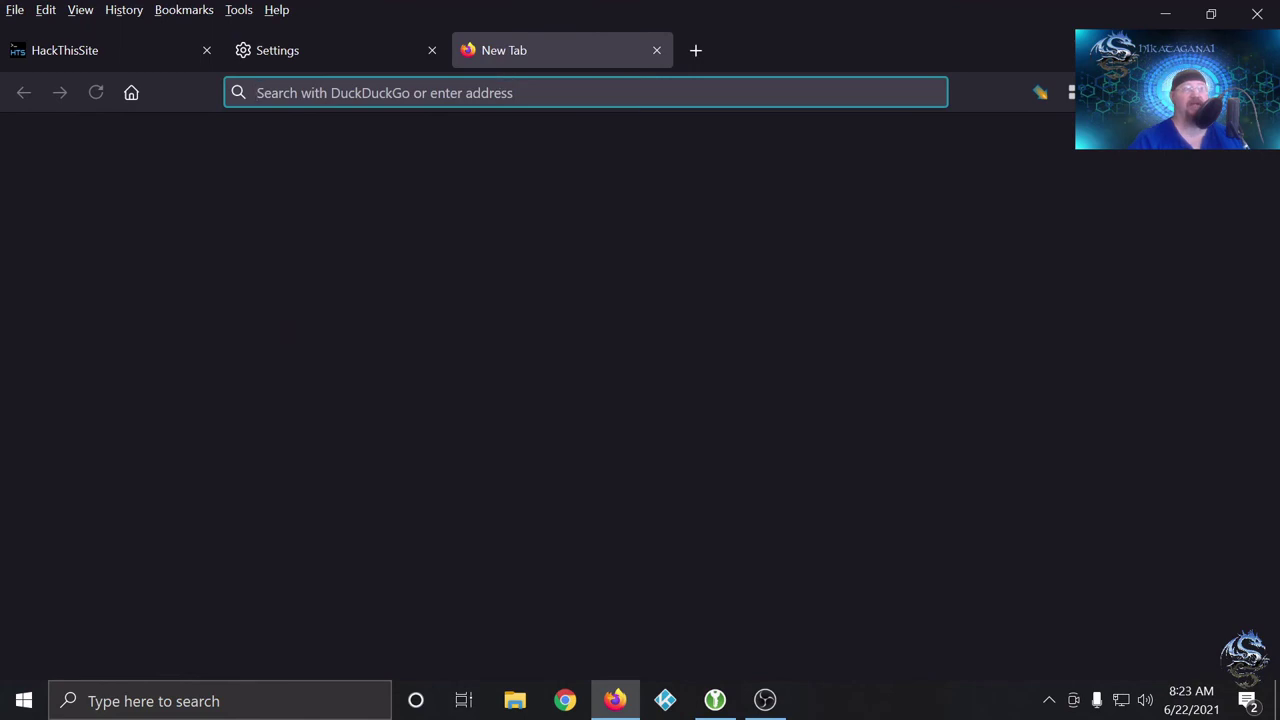
pyautogui.write('kljflkjflksjflk')
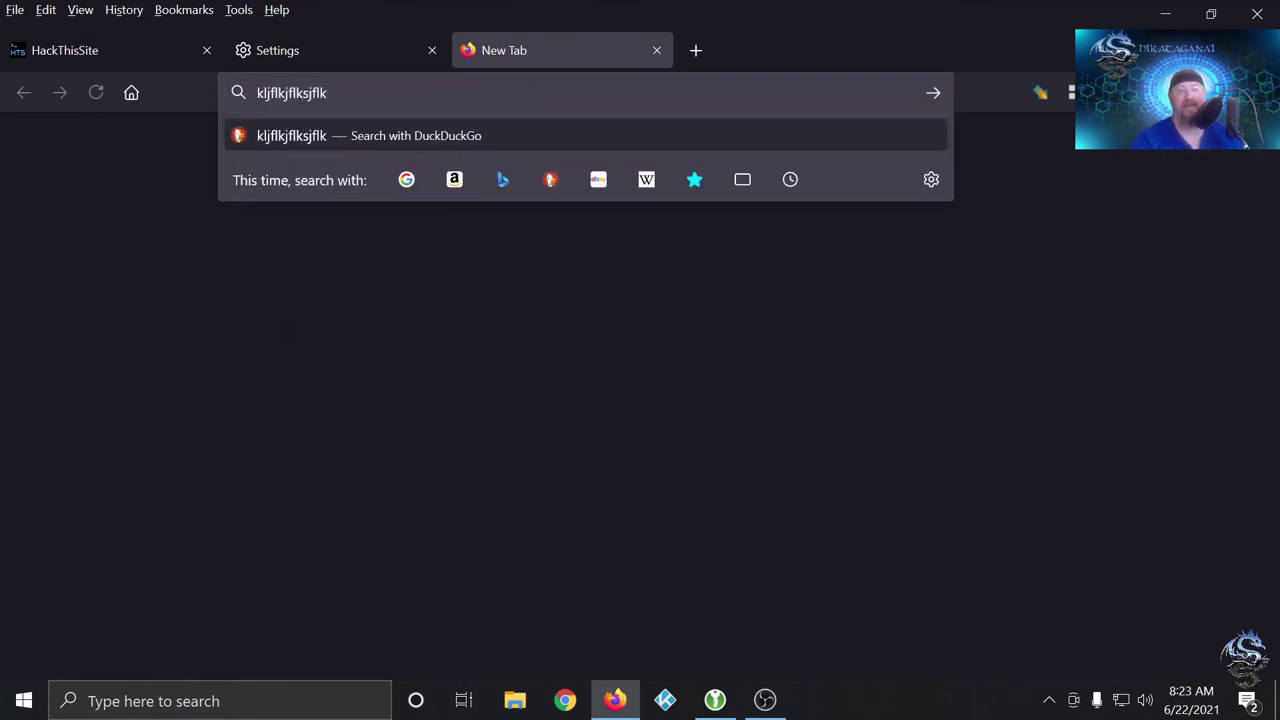
pyautogui.click(655, 50)
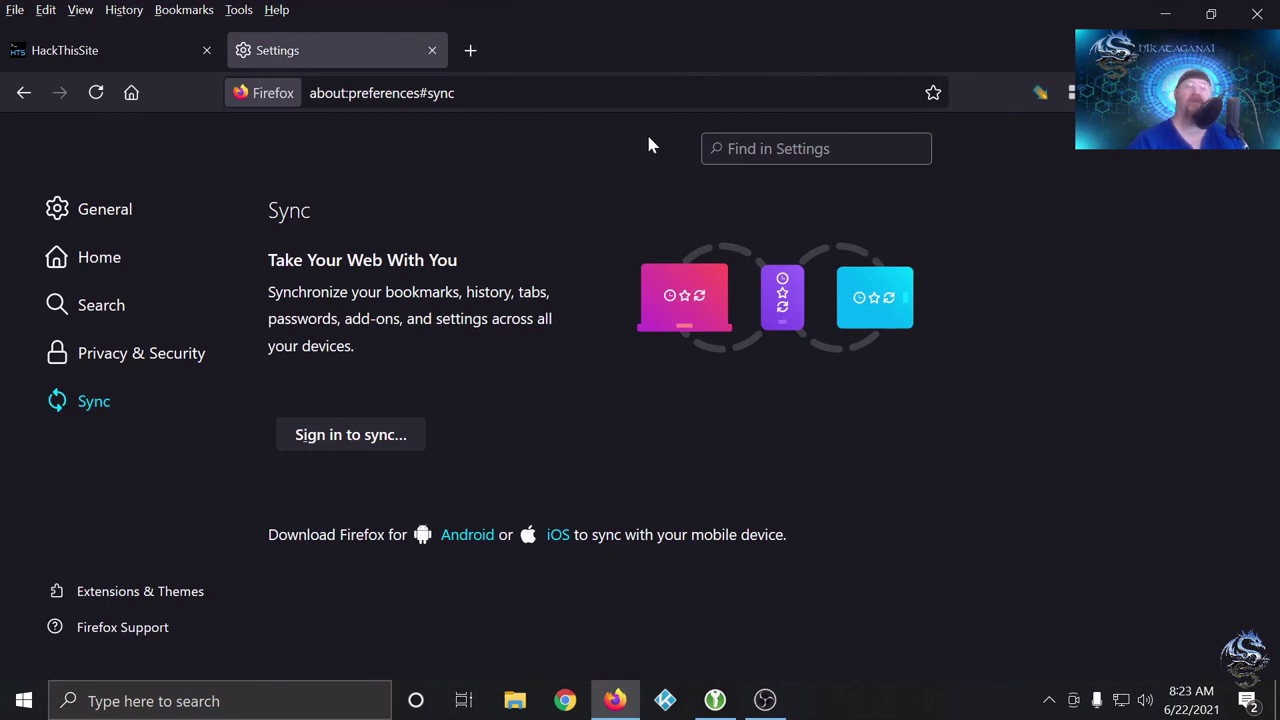